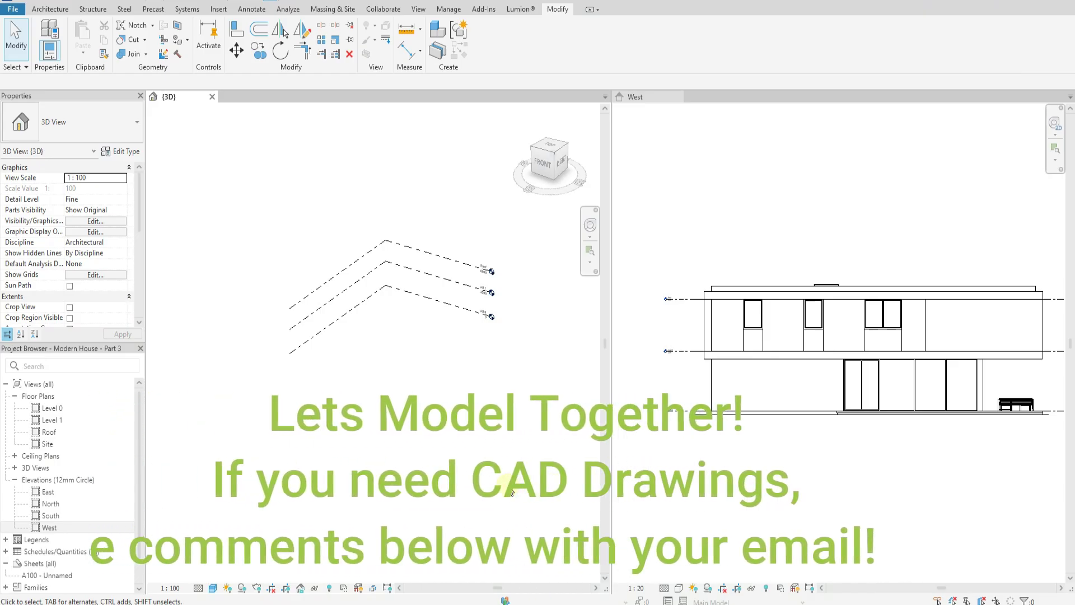
Review the West, South and North elevations with their linked drawings, and close the North view.
mouse_move(526, 382)
middle_down()
mouse_move(524, 393)
mouse_move(493, 397)
mouse_move(521, 397)
middle_up()
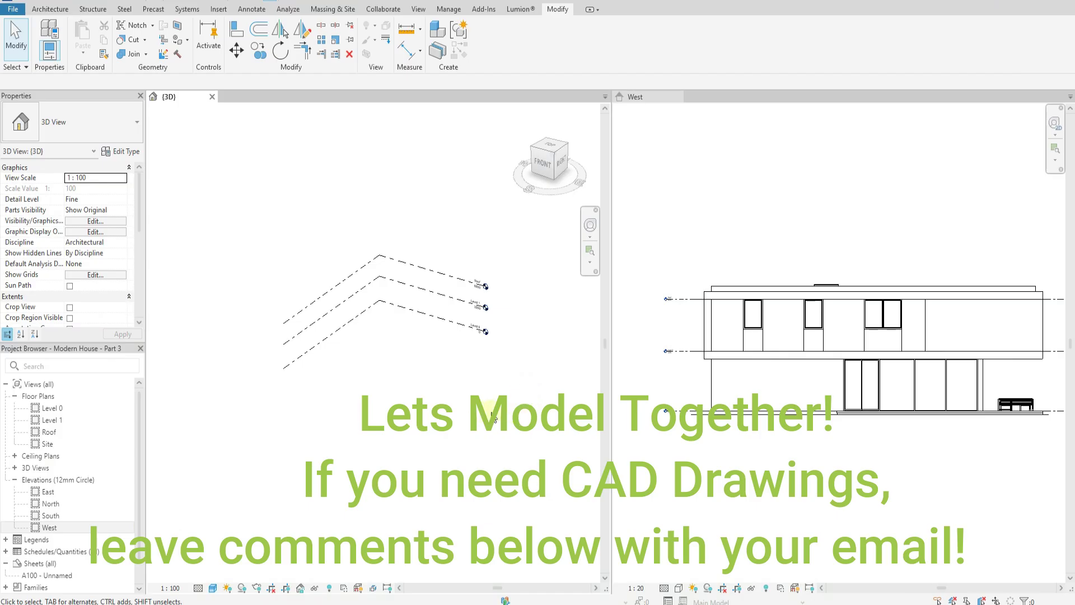
click(892, 441)
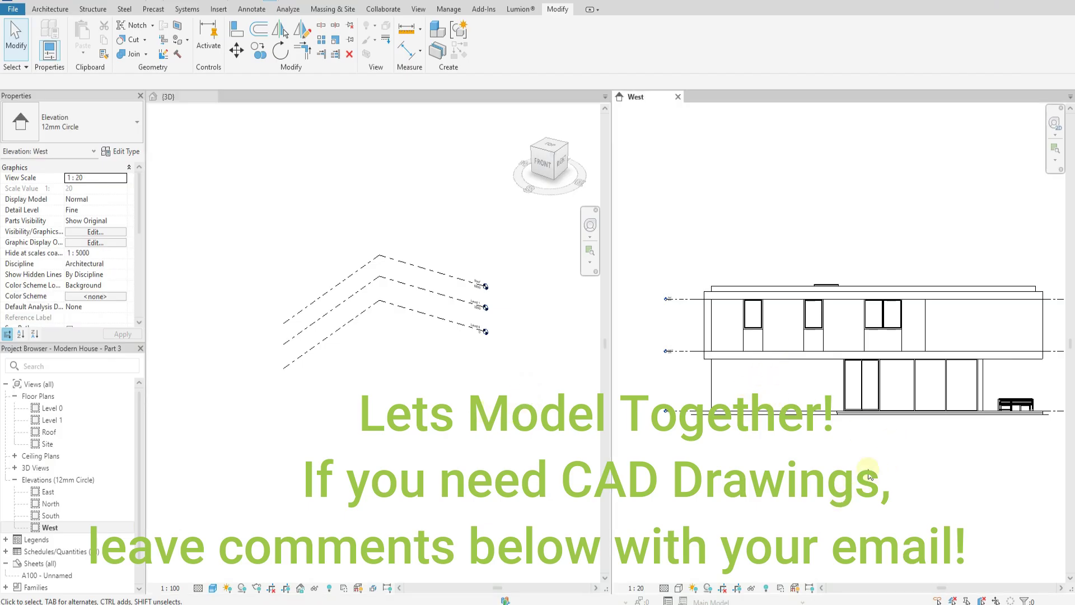
scroll(885, 427, down, 2)
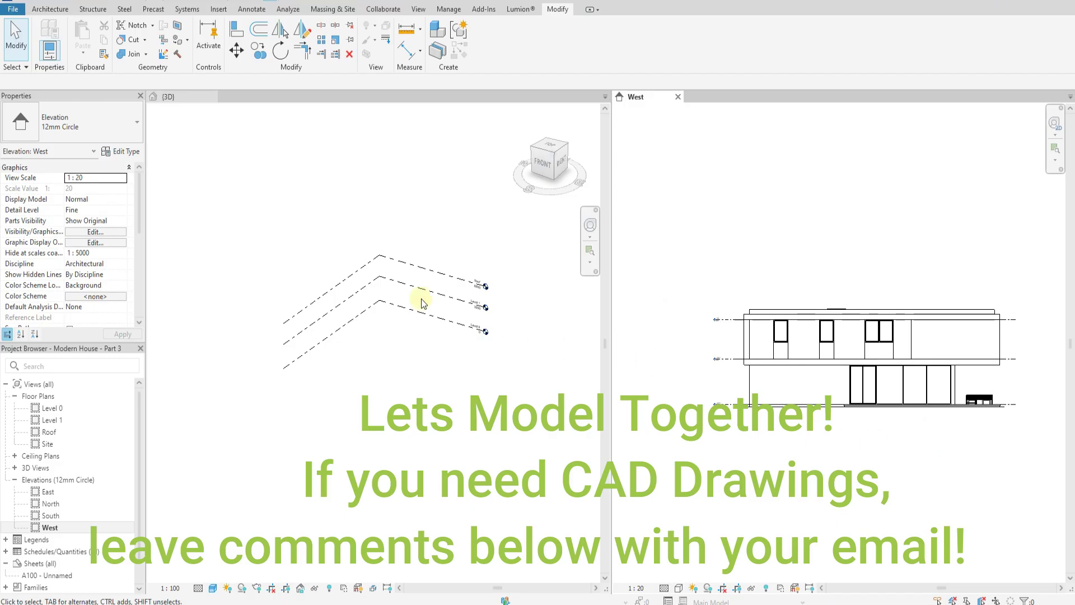
double_click(50, 515)
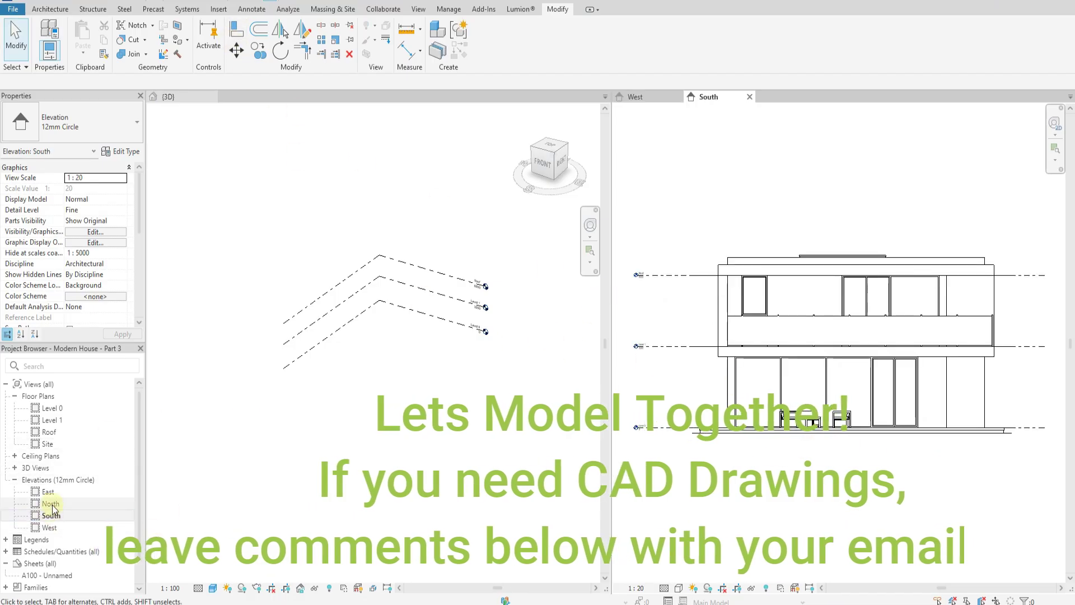
double_click(50, 503)
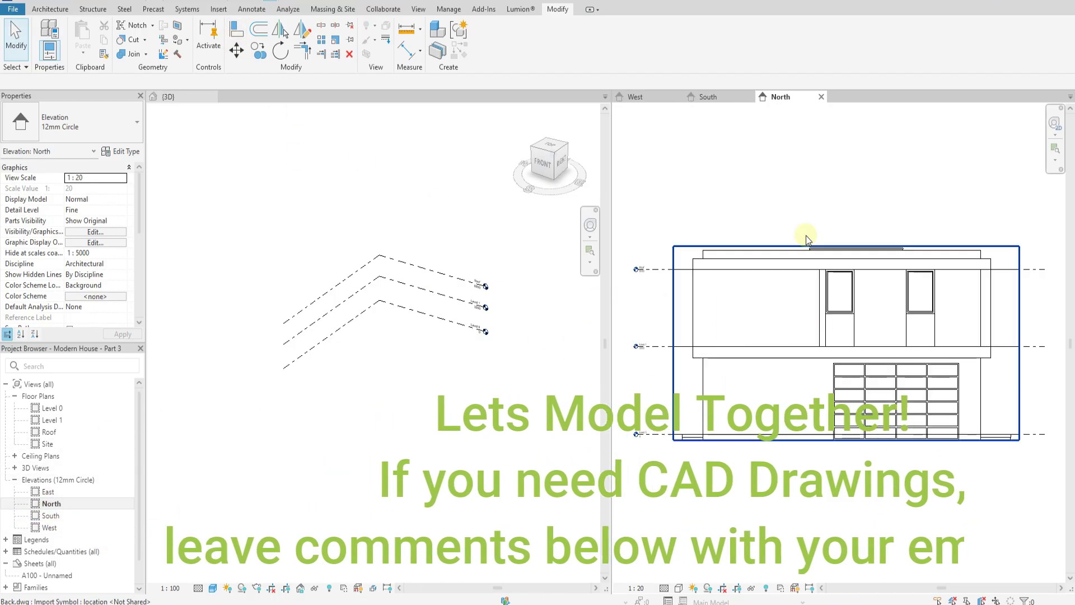
click(821, 97)
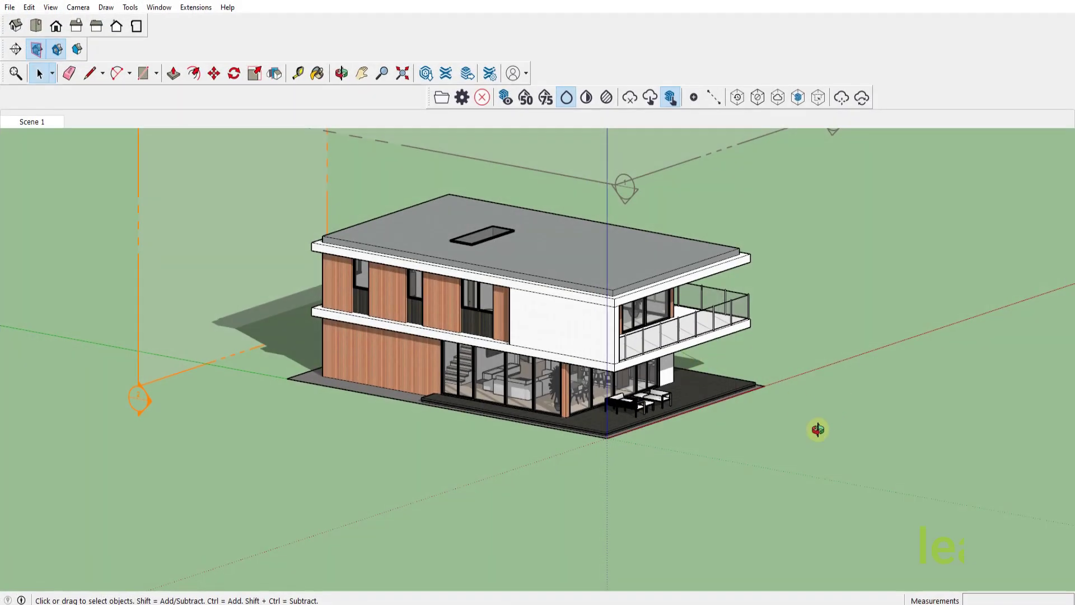
Switch to SketchUp and examine the reference house model from several angles, including the terrace side.
mouse_move(818, 432)
middle_down()
mouse_move(684, 473)
mouse_move(992, 499)
mouse_move(383, 401)
mouse_move(675, 444)
mouse_move(841, 445)
middle_up()
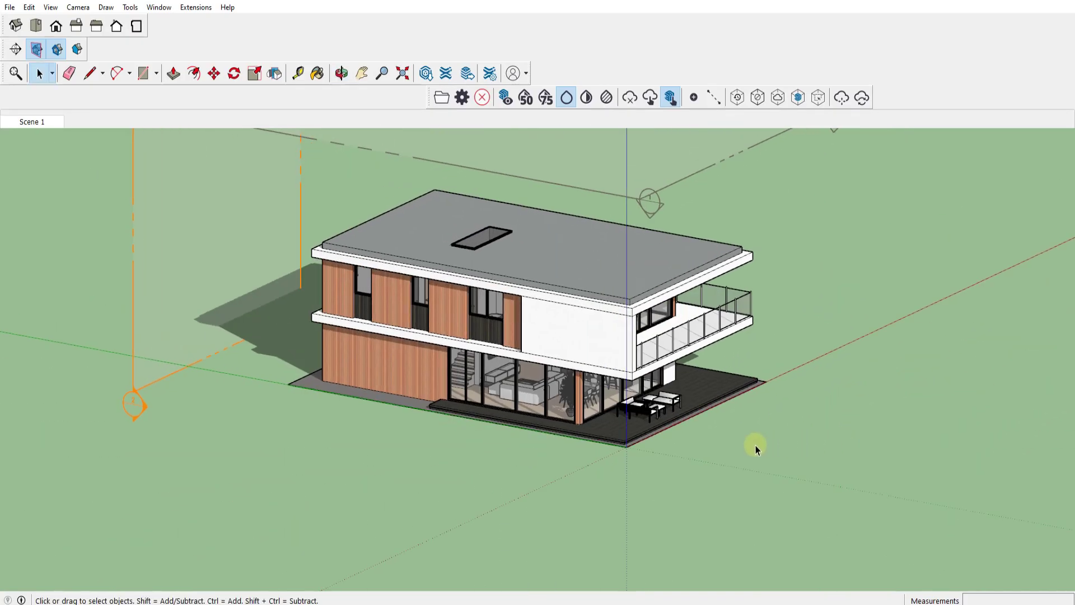
middle_drag(768, 437, 580, 512)
scroll(829, 426, up, 3)
middle_drag(821, 451, 737, 463)
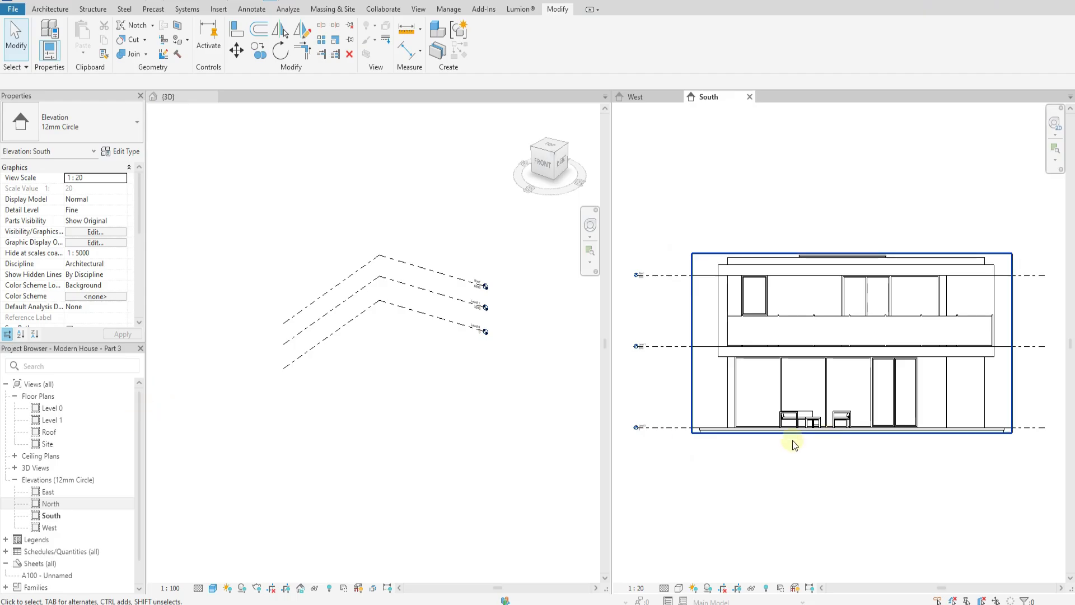
Switch back to Revit, open the Level 0 floor plan, and close the South and West elevations.
double_click(51, 409)
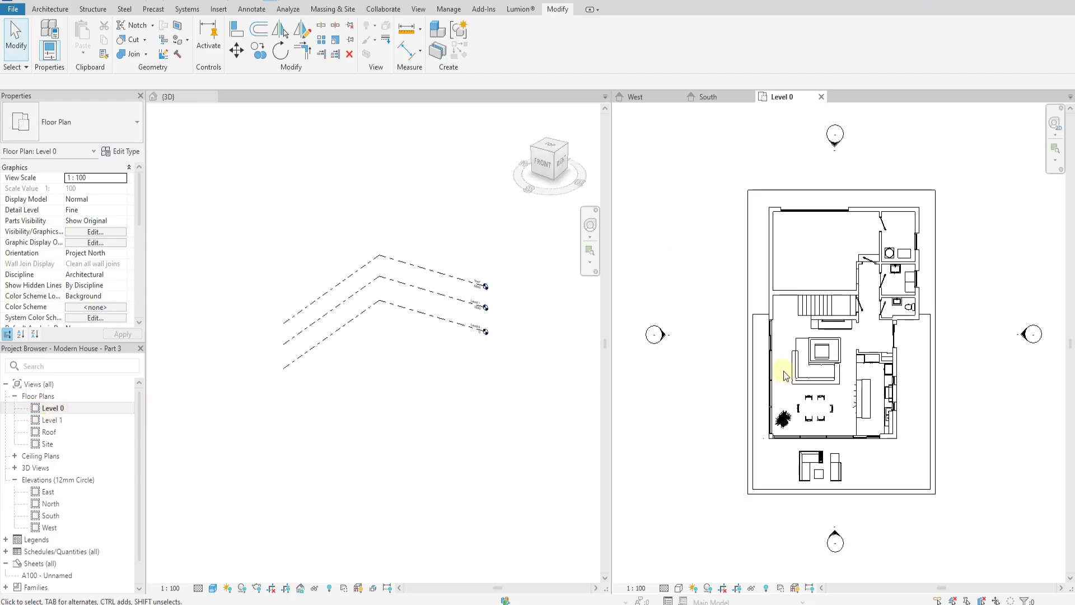
click(749, 98)
click(671, 97)
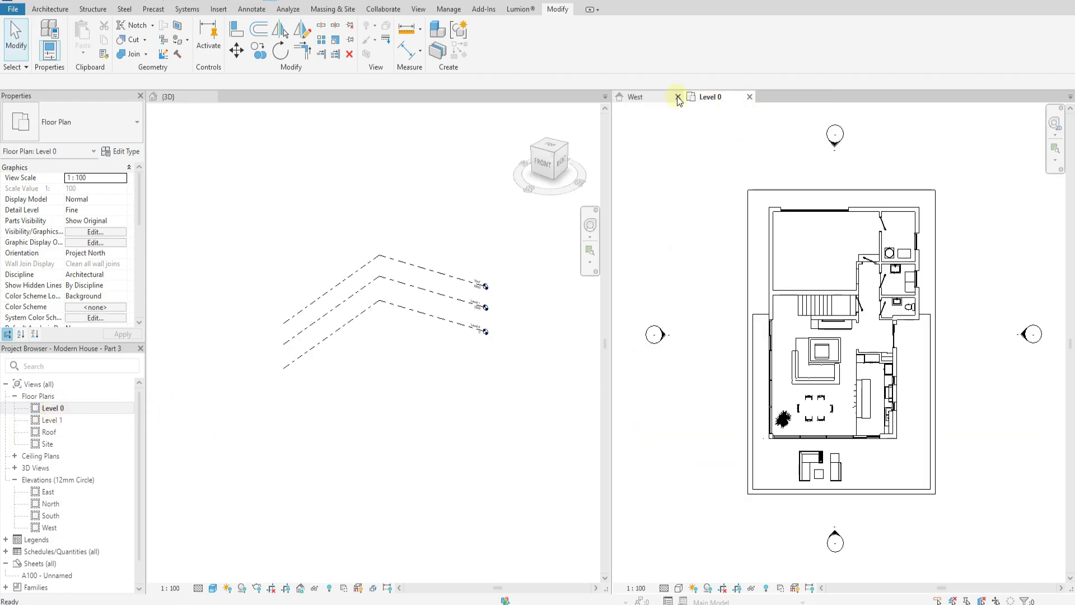
scroll(369, 331, up, 2)
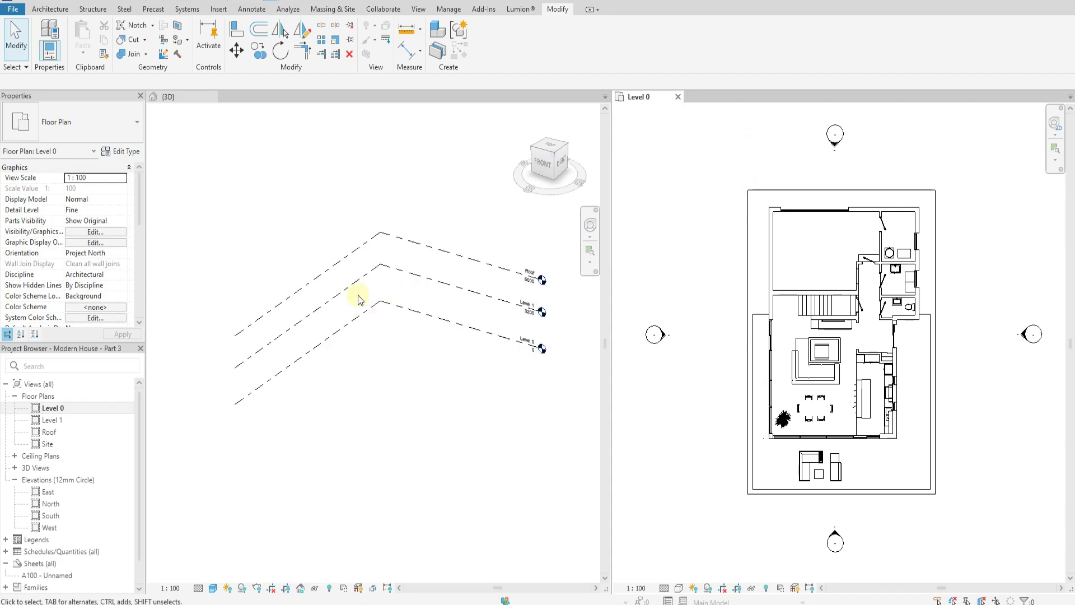
click(479, 438)
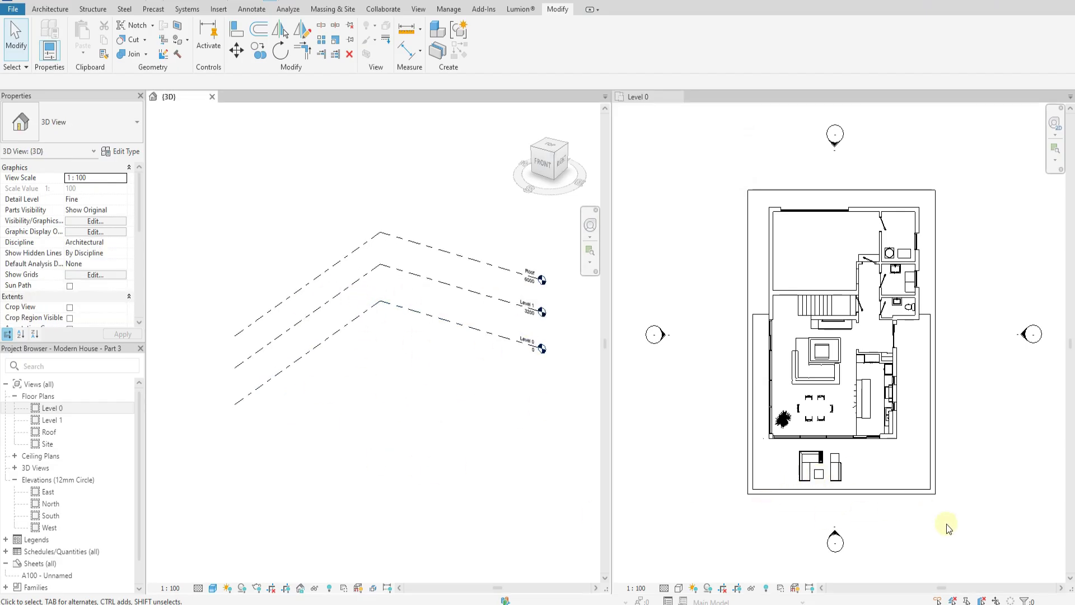
click(976, 523)
middle_drag(979, 468, 967, 444)
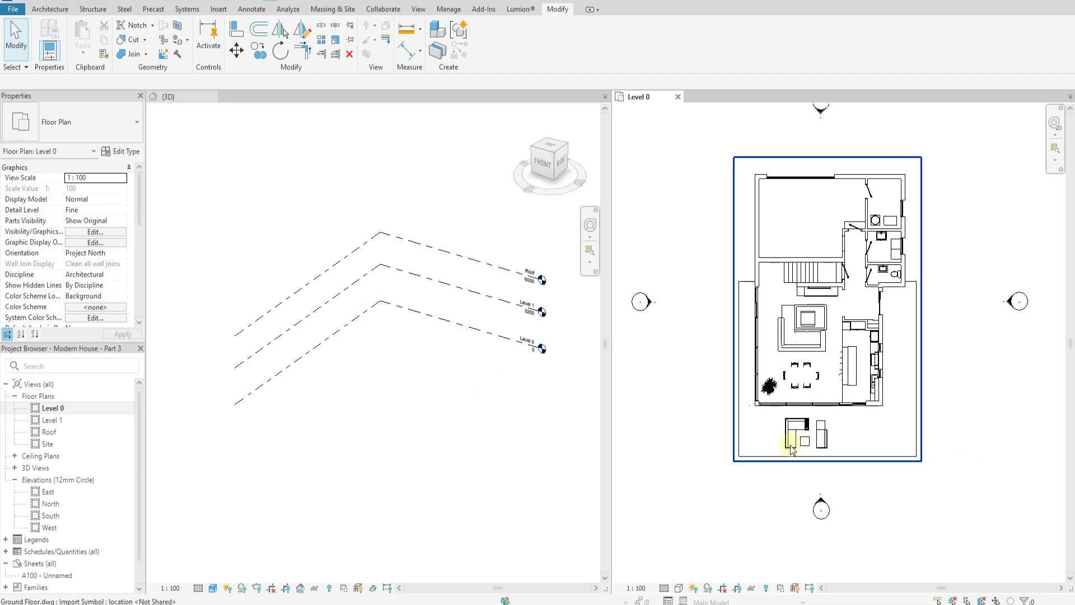
scroll(791, 446, up, 2)
middle_drag(742, 392, 752, 416)
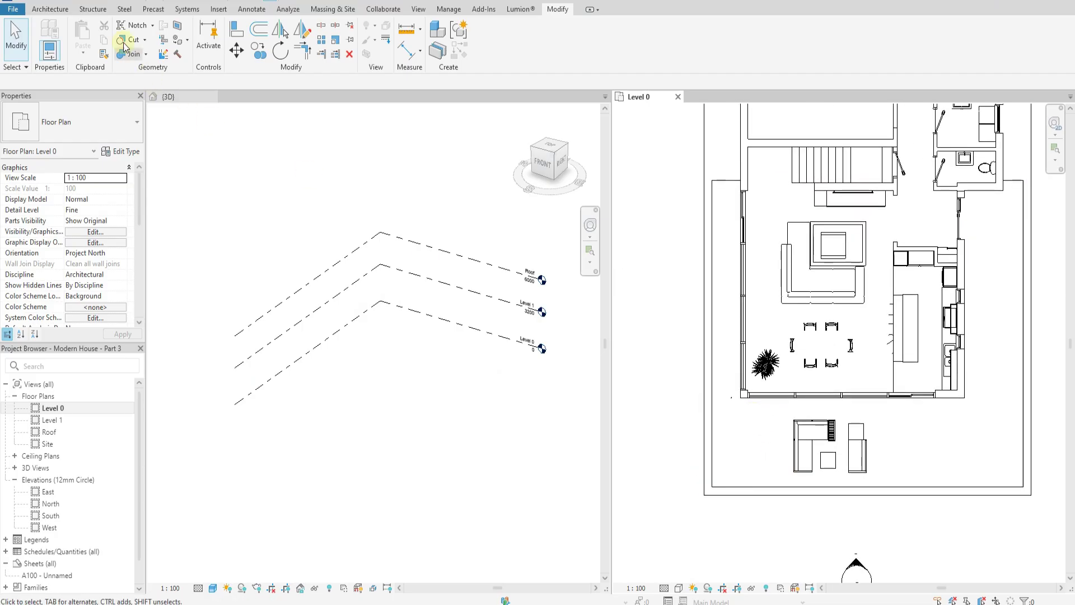
Check the exterior wall thickness at the living-area glazing corner of the Level 0 plan with an aligned dimension, without placing it.
click(50, 9)
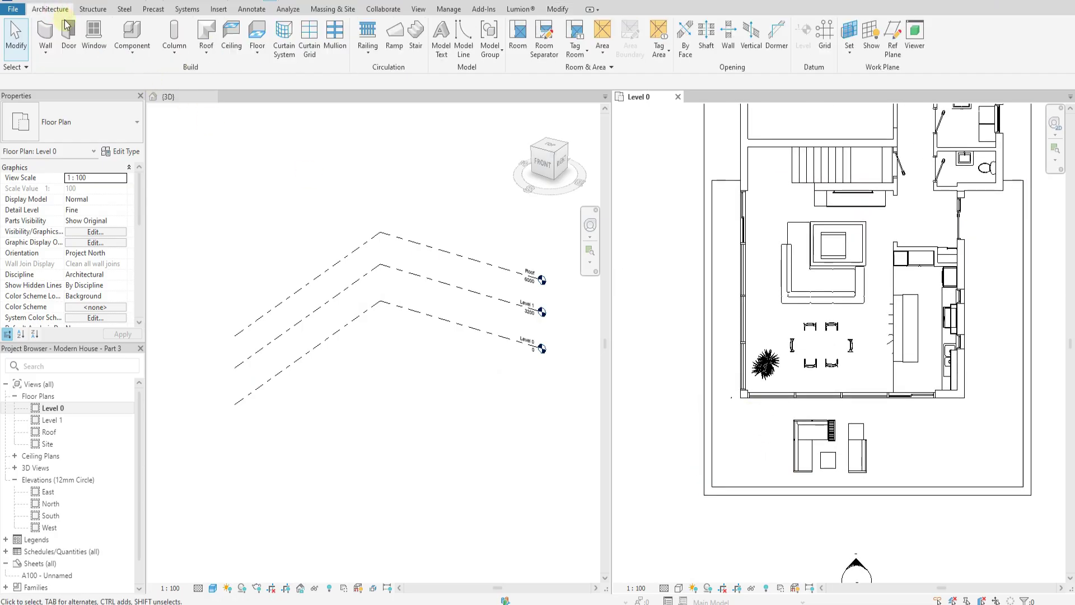
click(41, 55)
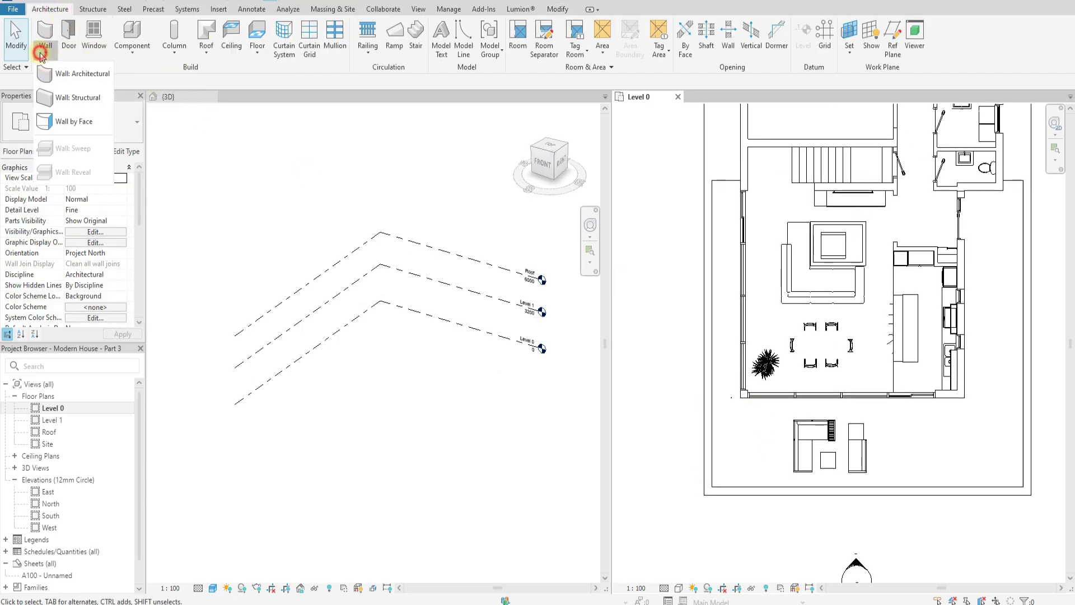
click(264, 10)
click(48, 34)
scroll(725, 368, up, 5)
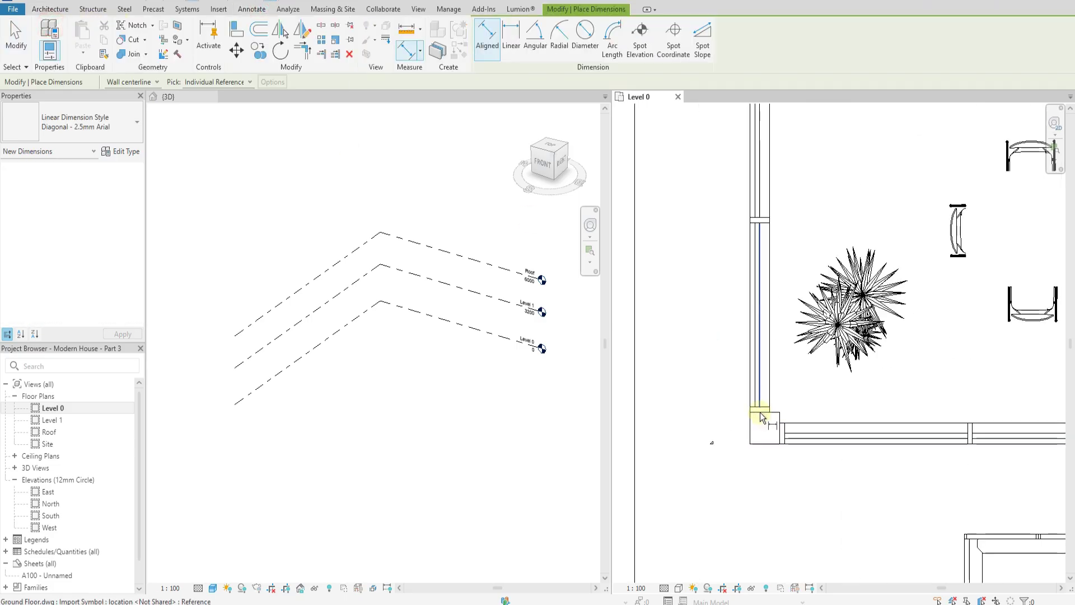
scroll(760, 415, up, 3)
click(806, 428)
key(Escape)
key(Escape)
key(d)
key(i)
scroll(742, 447, down, 8)
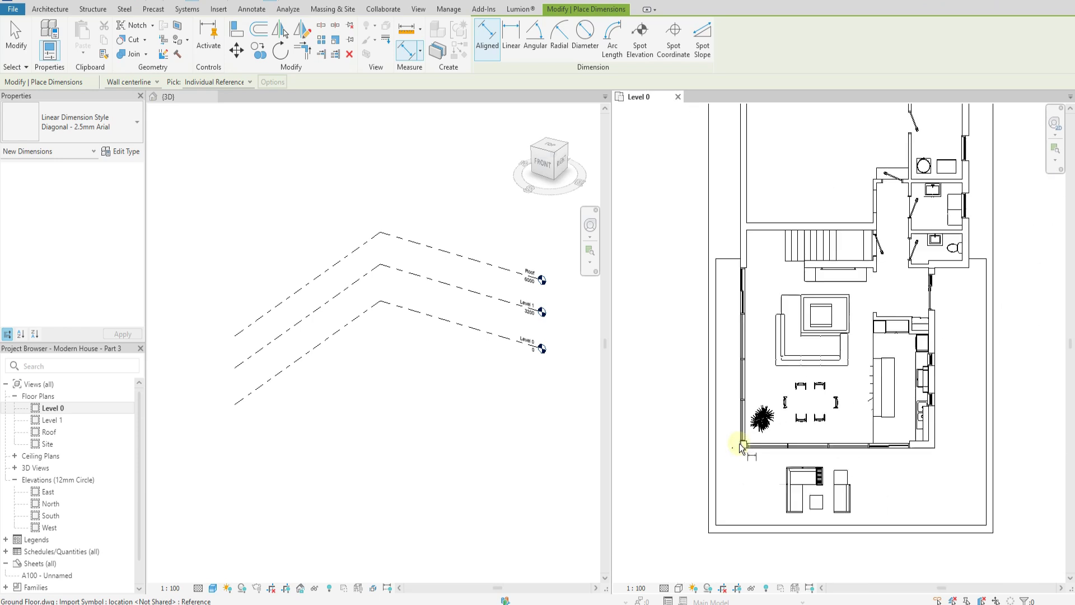
scroll(728, 448, up, 5)
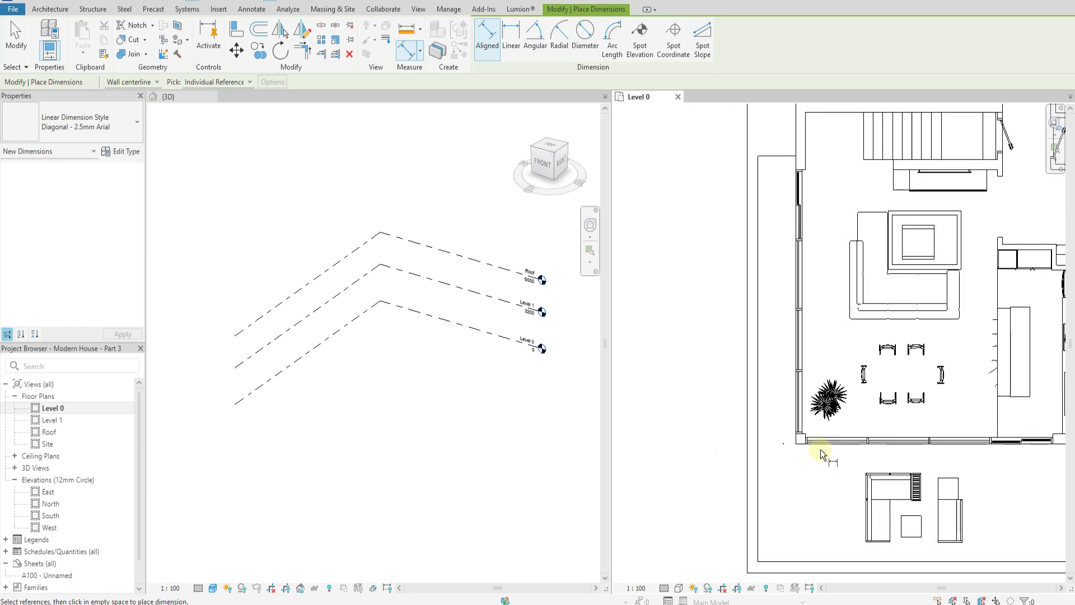
key(Escape)
key(Escape)
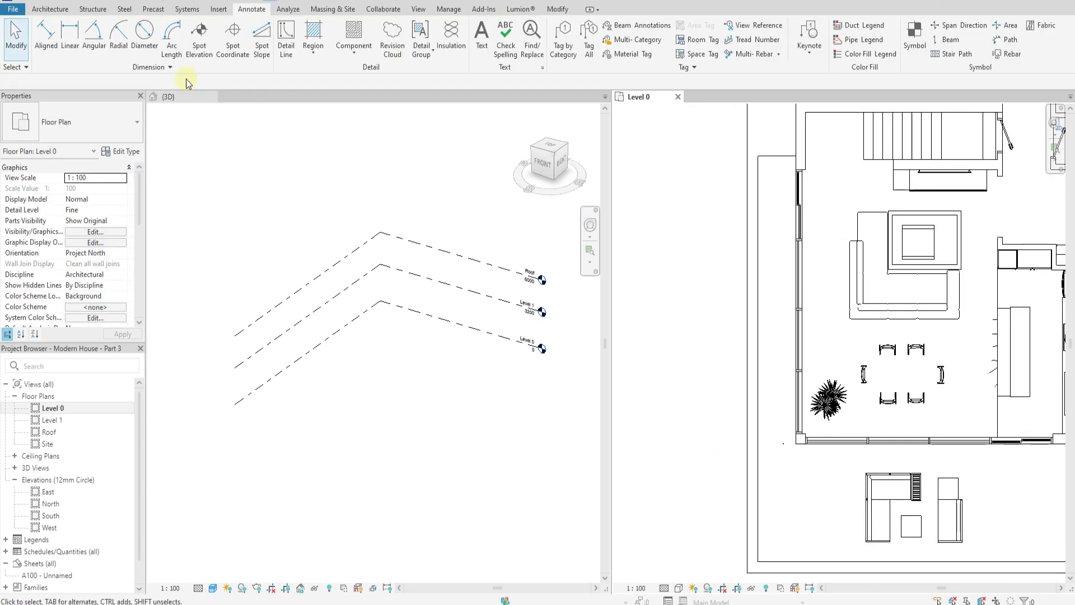
Start an architectural wall and check the layer structure of the Concrete 300mm type.
click(47, 9)
click(49, 56)
click(67, 96)
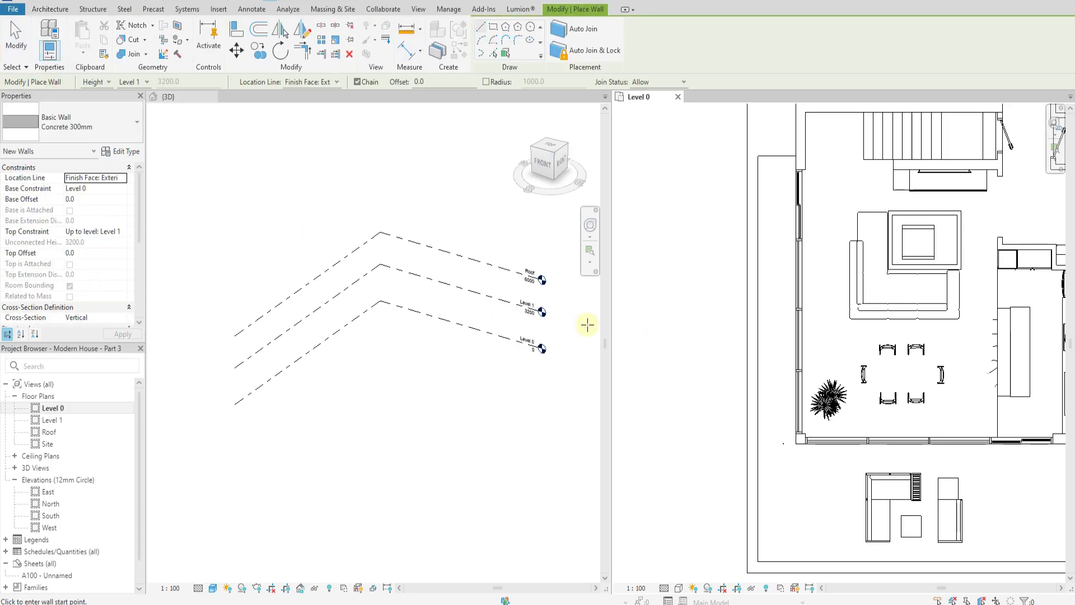
click(89, 121)
click(89, 121)
click(121, 151)
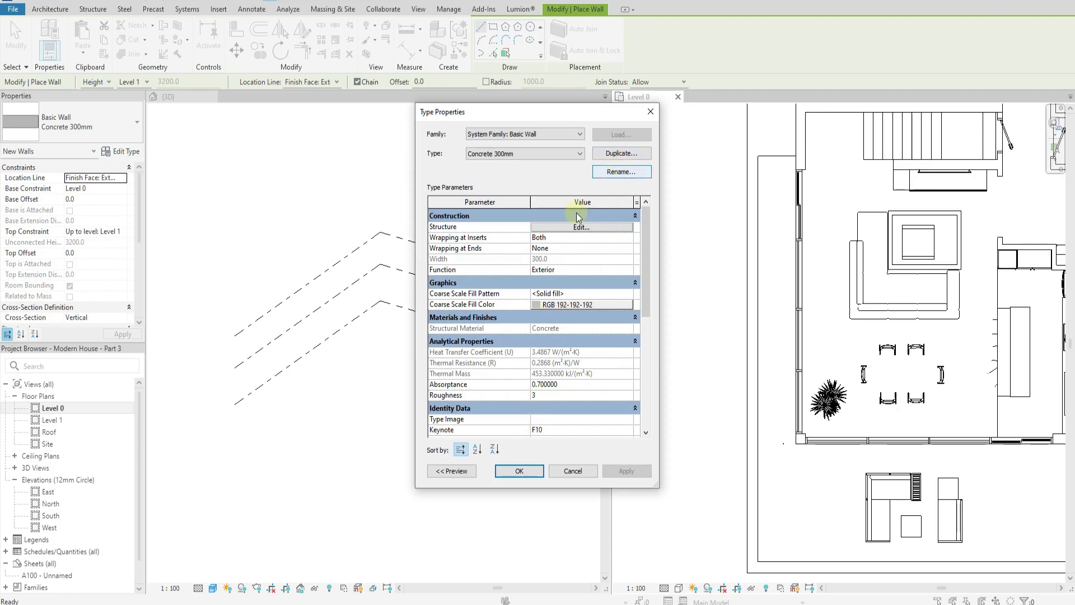
click(579, 227)
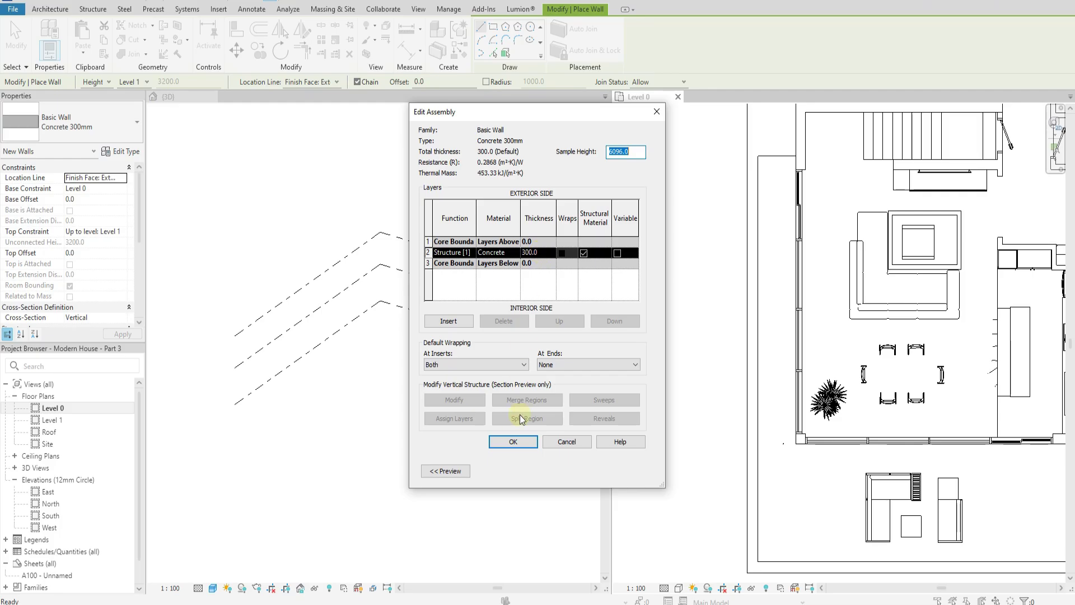
click(512, 443)
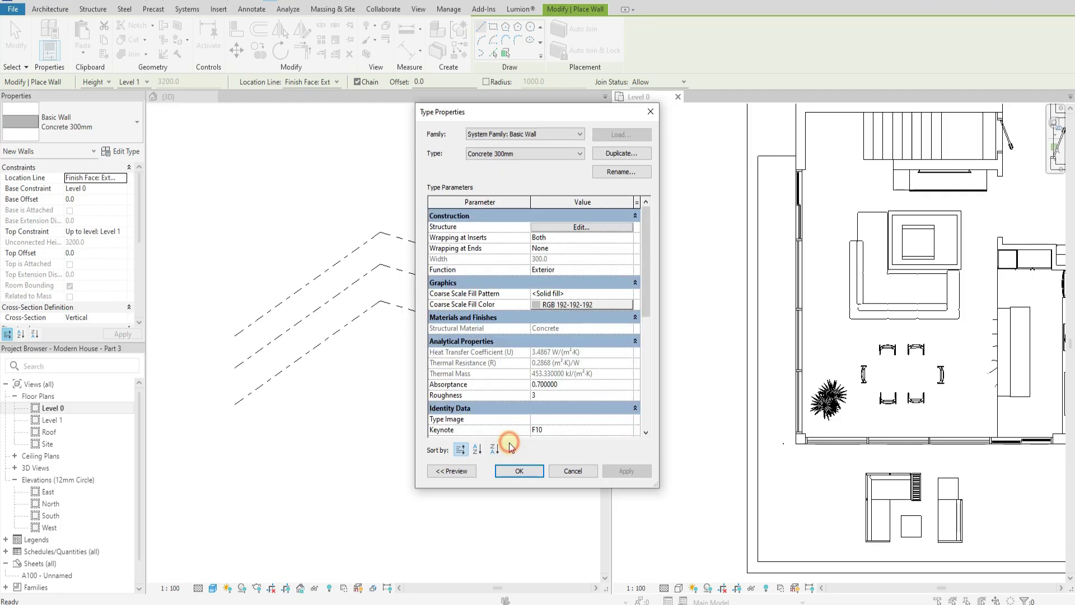
click(520, 469)
Examine the level heights in the 3D view and the Level 1 slab edge in the East elevation.
scroll(751, 401, down, 4)
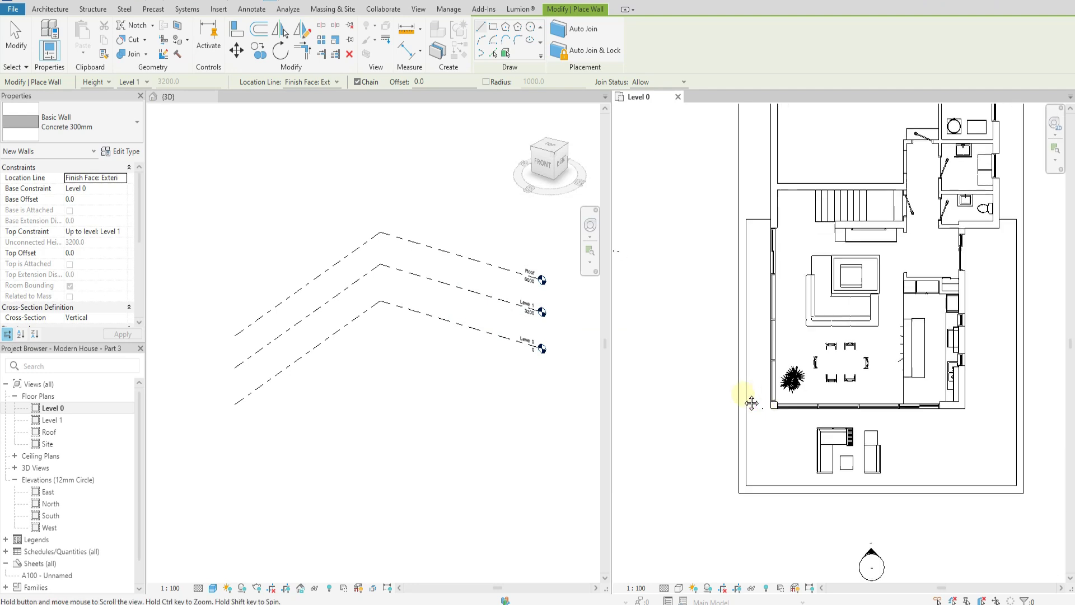
scroll(525, 359, up, 4)
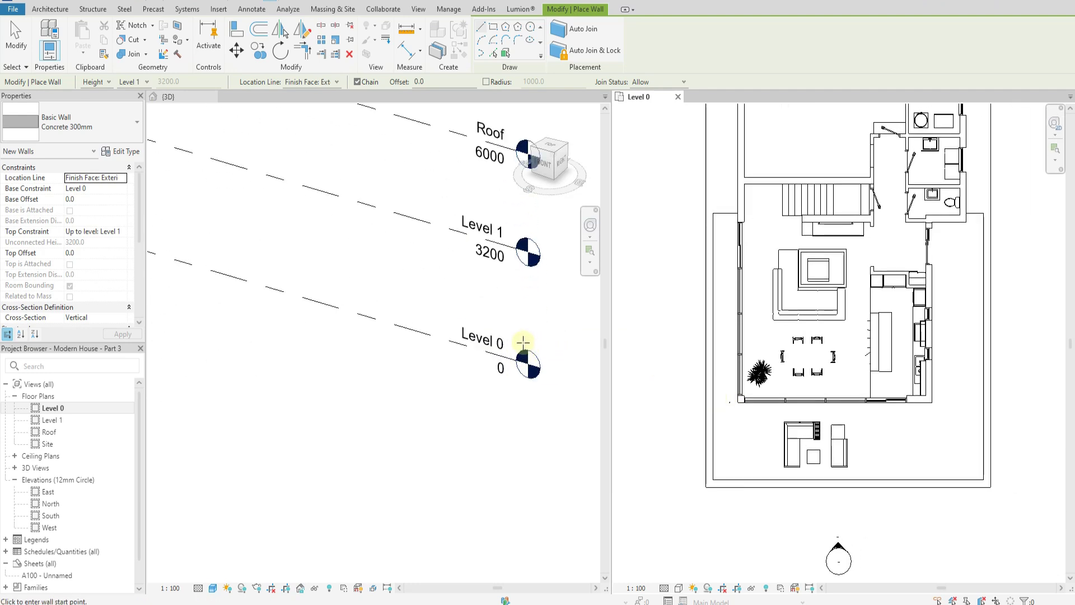
scroll(503, 315, down, 2)
scroll(494, 314, down, 1)
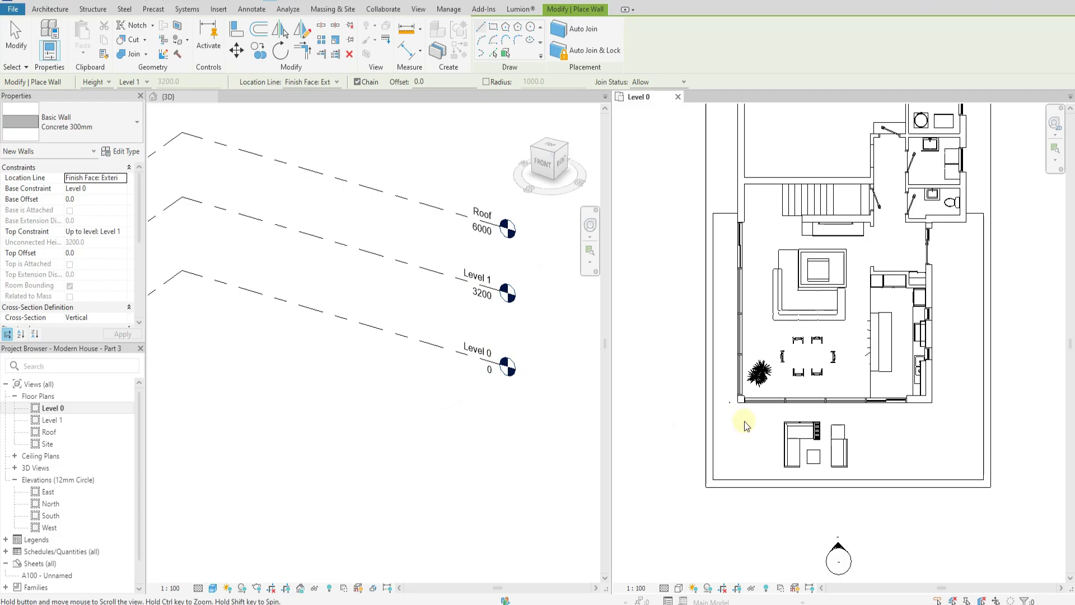
scroll(751, 396, up, 3)
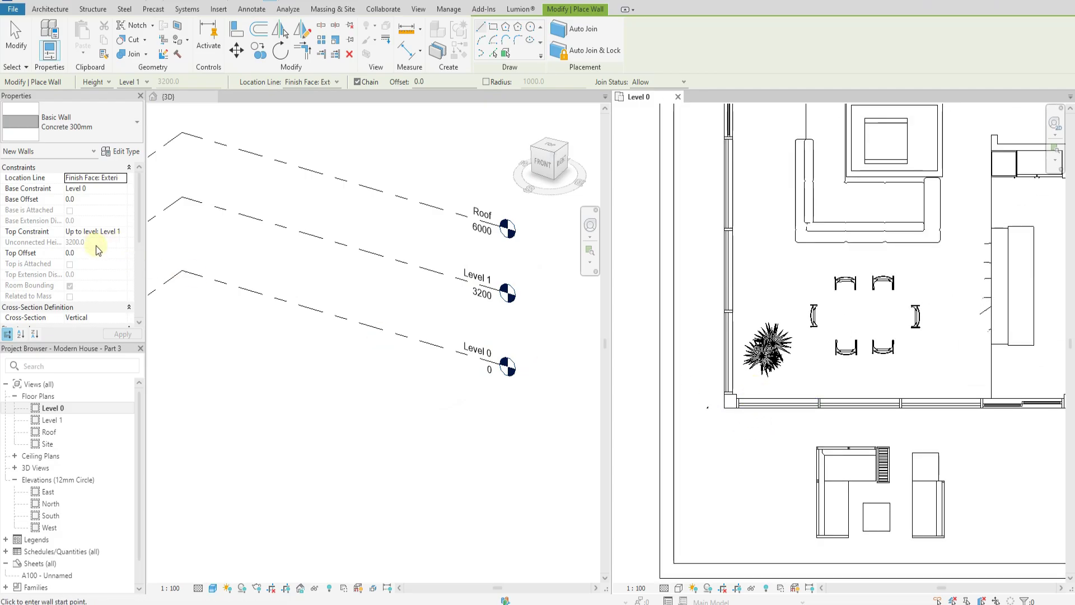
double_click(48, 491)
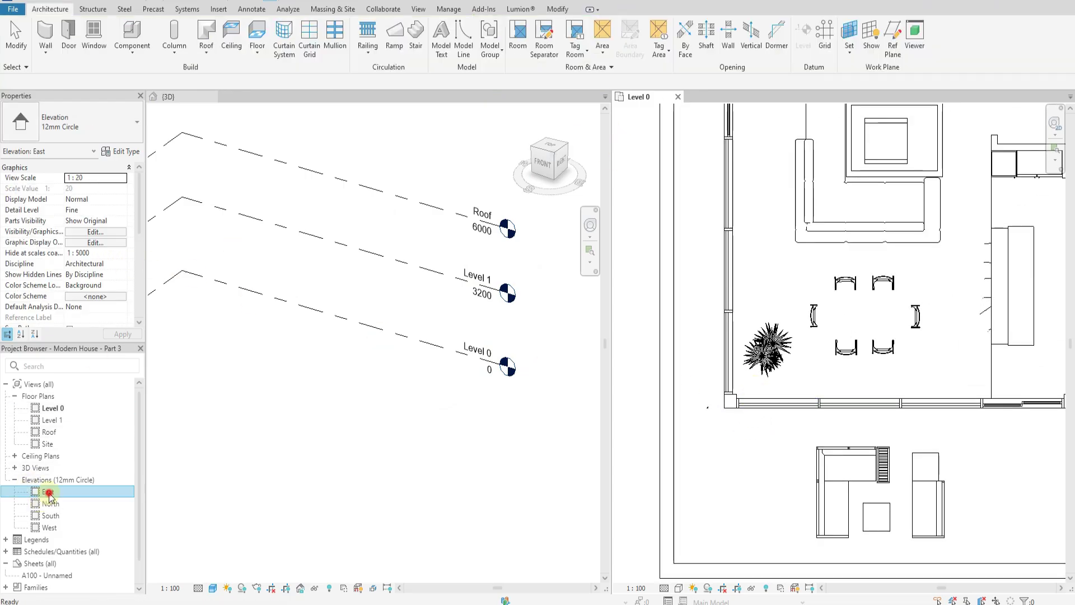
scroll(690, 324, up, 5)
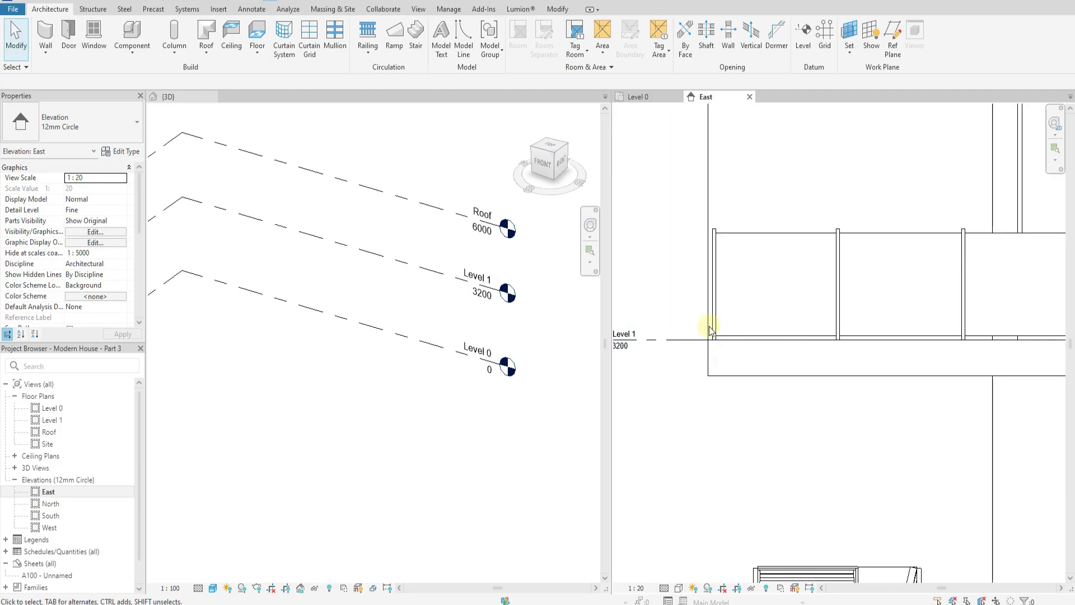
Measure the distance from the Level 1 line to the slab underside with an aligned dimension, discard it and return to the Level 0 plan.
click(255, 10)
click(40, 35)
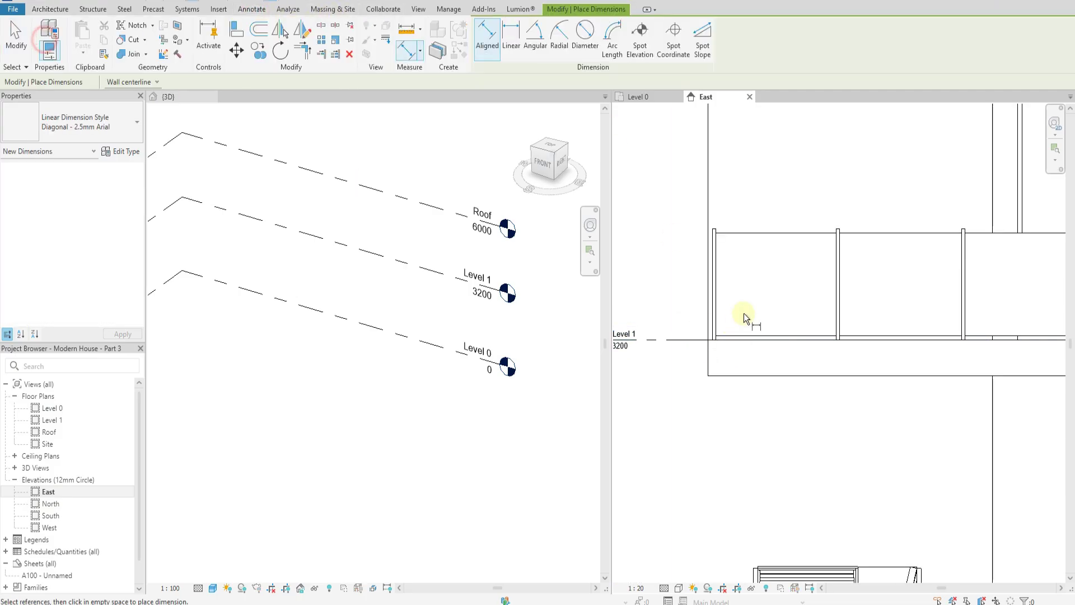
scroll(748, 309, down, 3)
scroll(704, 361, up, 2)
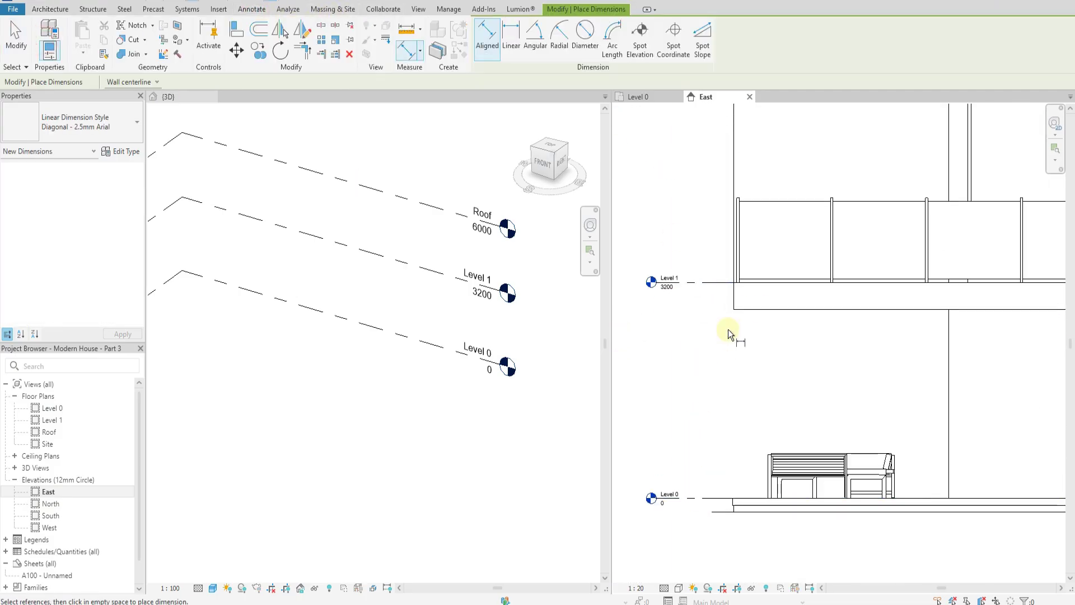
click(727, 283)
click(745, 309)
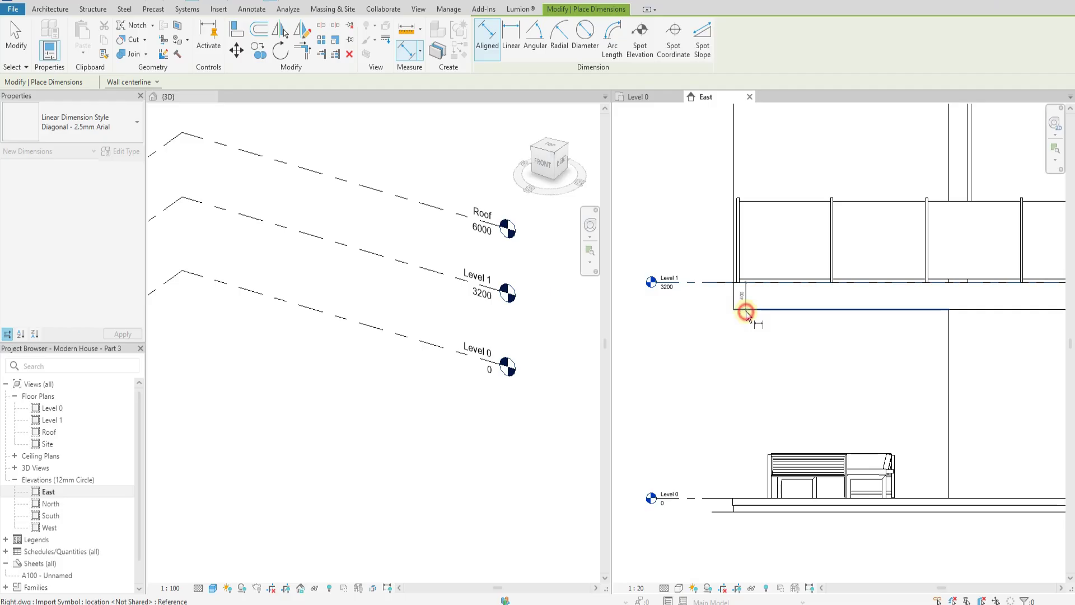
scroll(710, 316, up, 2)
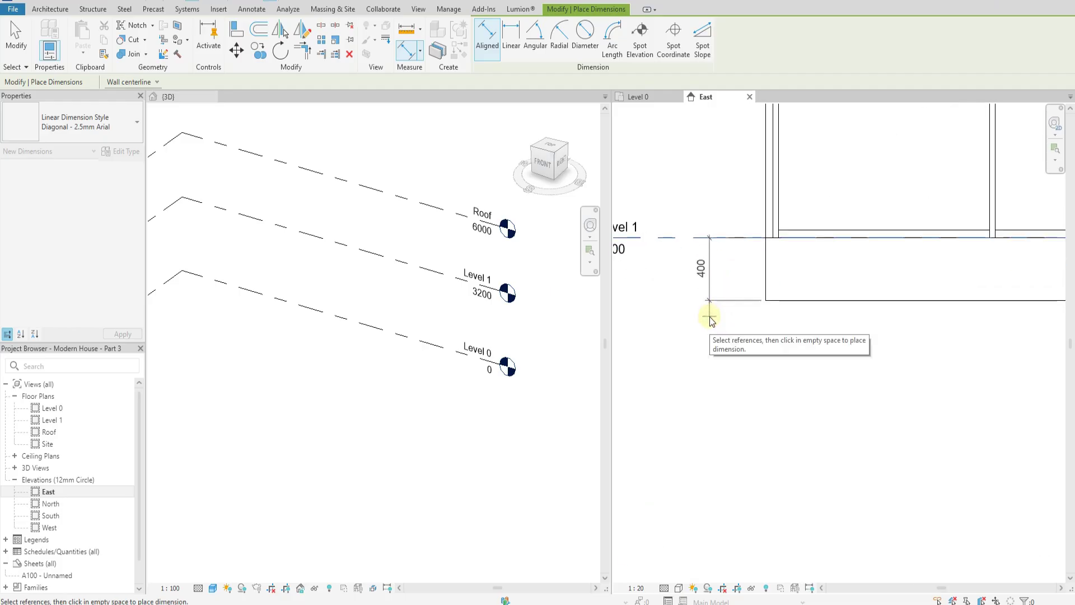
scroll(710, 317, down, 3)
key(Escape)
click(643, 92)
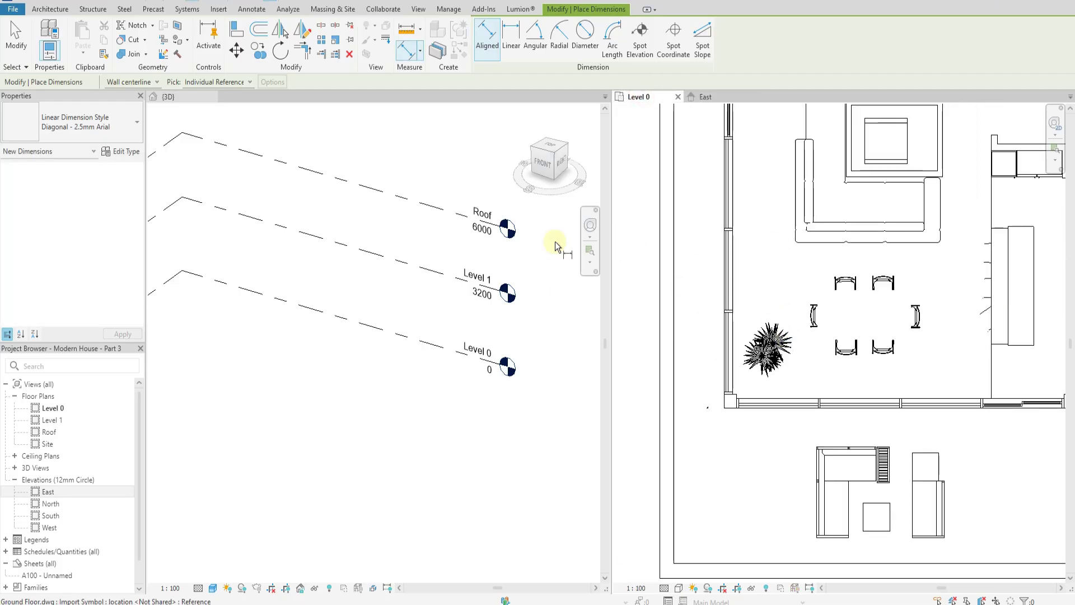
Draw the west exterior Concrete 300mm wall on Level 0, about 15.5 m long, up to Level 1 with a -400 top offset.
key(Escape)
click(42, 8)
click(45, 52)
click(58, 77)
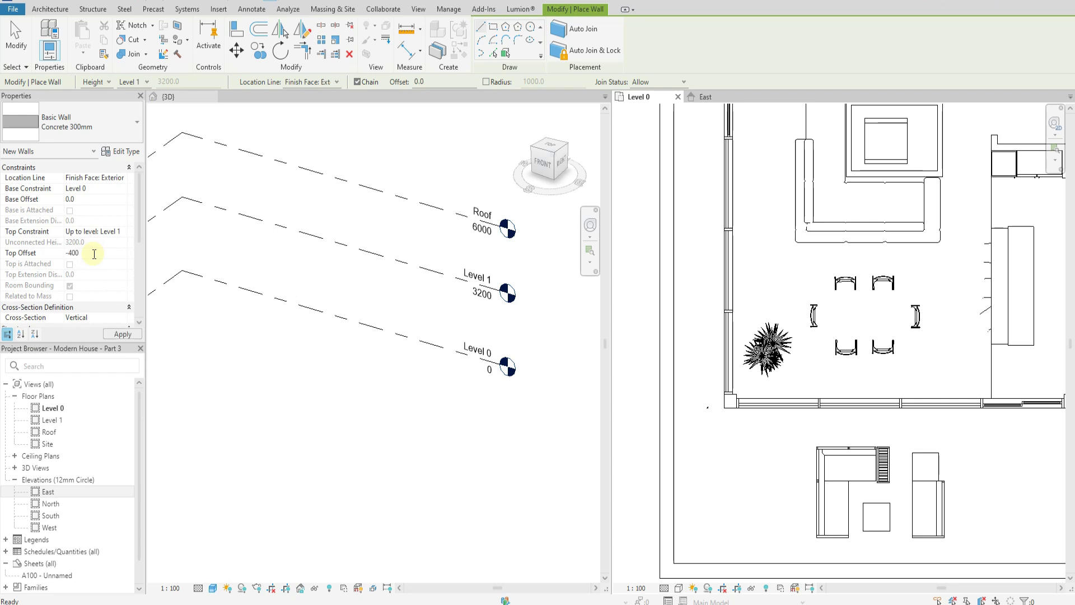
scroll(730, 406, up, 3)
click(719, 399)
scroll(717, 431, down, 4)
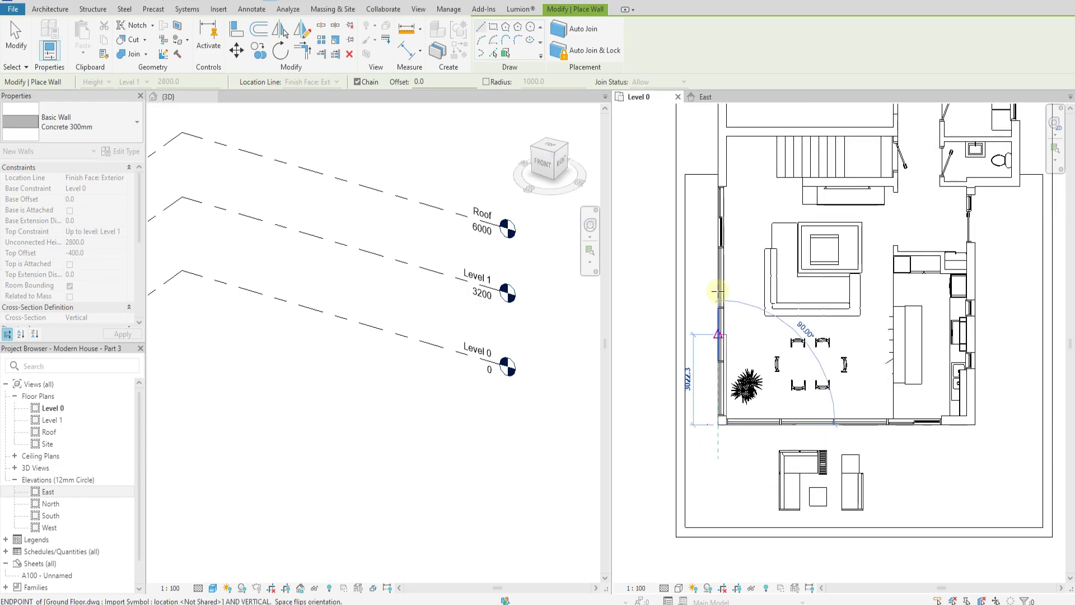
scroll(728, 168, up, 4)
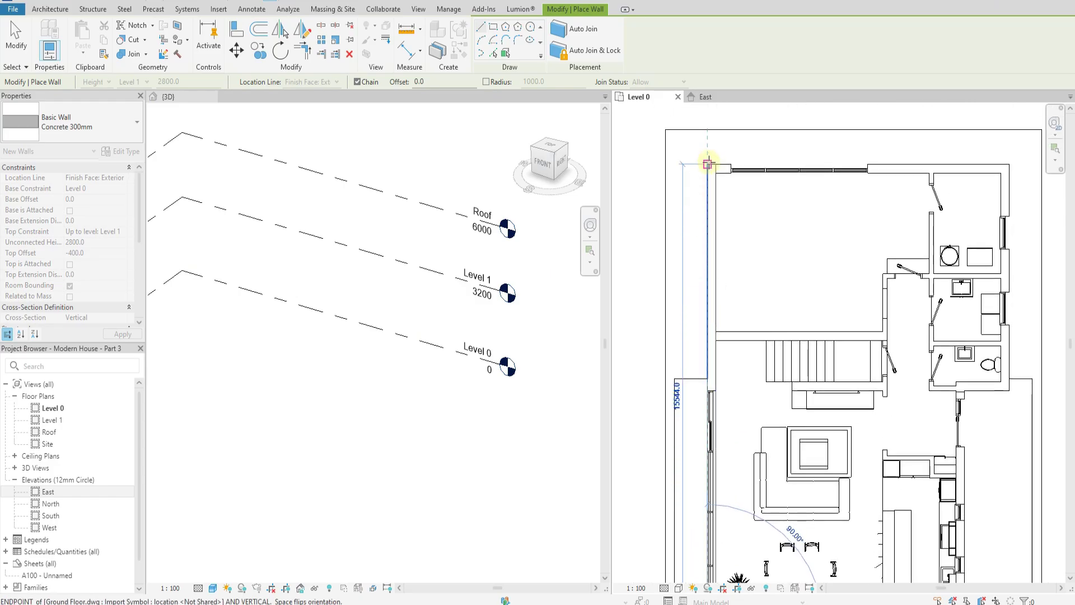
scroll(710, 169, up, 2)
click(711, 173)
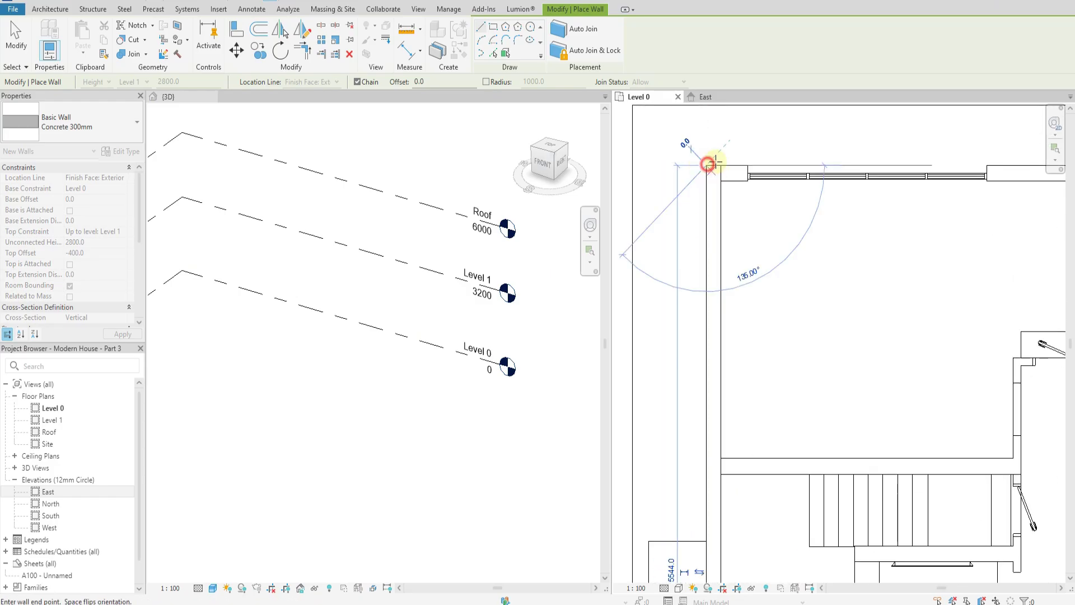
Continue the chained wall about 10.9 m along the north side and down the east side to the outer WC corner.
scroll(713, 175, down, 1)
scroll(773, 175, down, 3)
scroll(879, 171, up, 2)
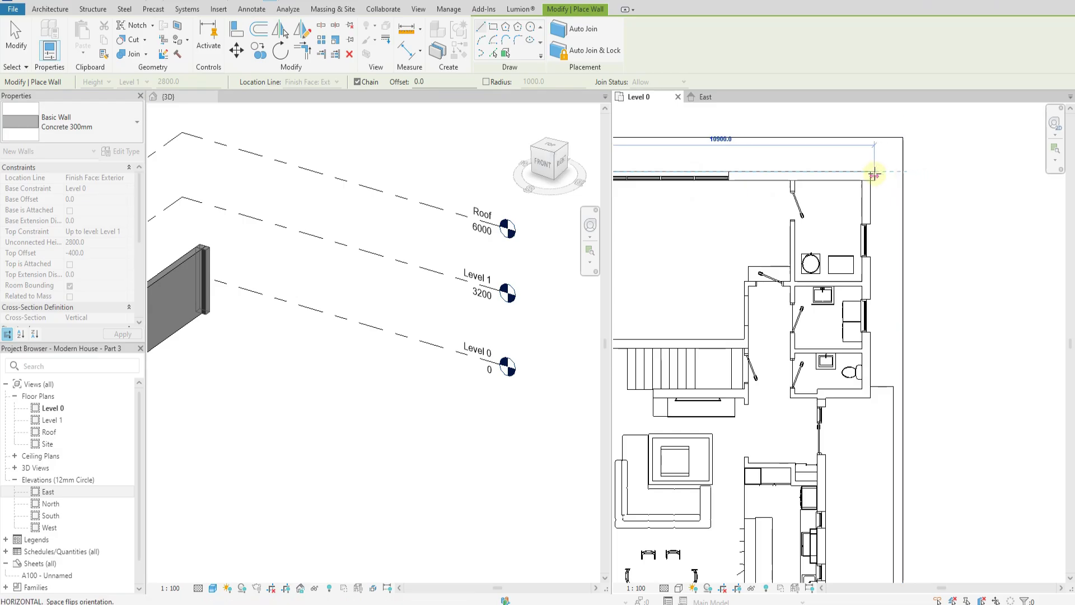
click(872, 171)
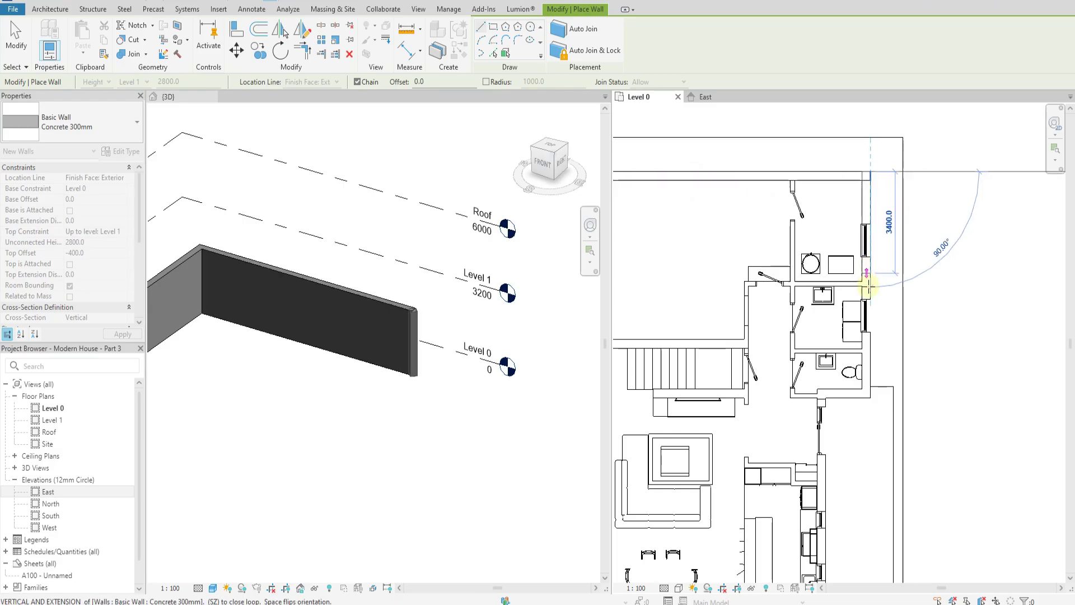
scroll(867, 412, up, 3)
click(874, 378)
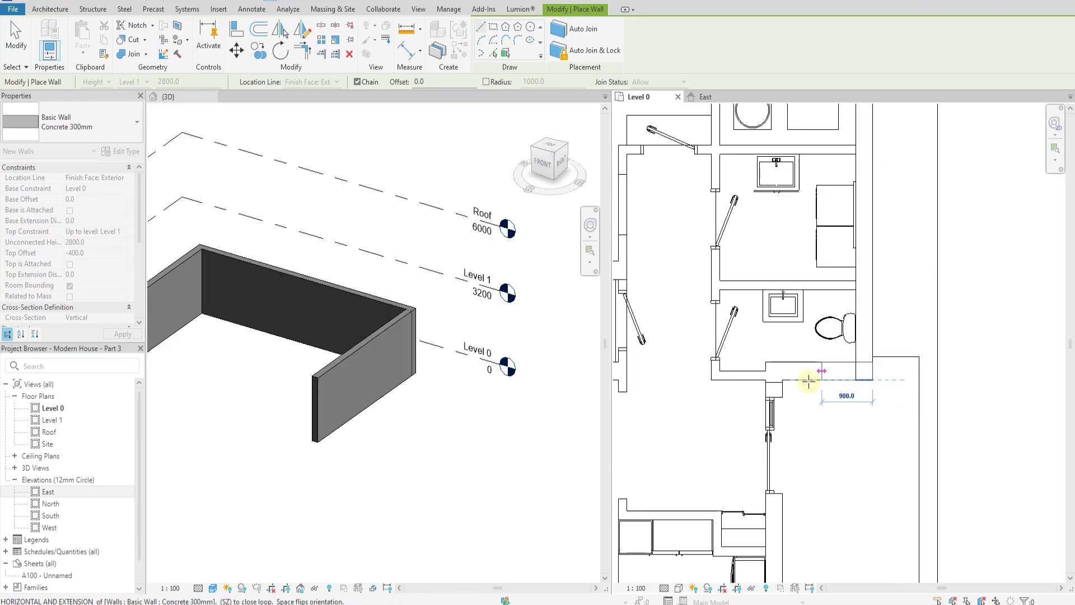
Continue with the short return wall below the WC and the kitchen's east wall, about 7.97 m, to the southeast corner.
scroll(784, 375, up, 2)
scroll(750, 375, up, 3)
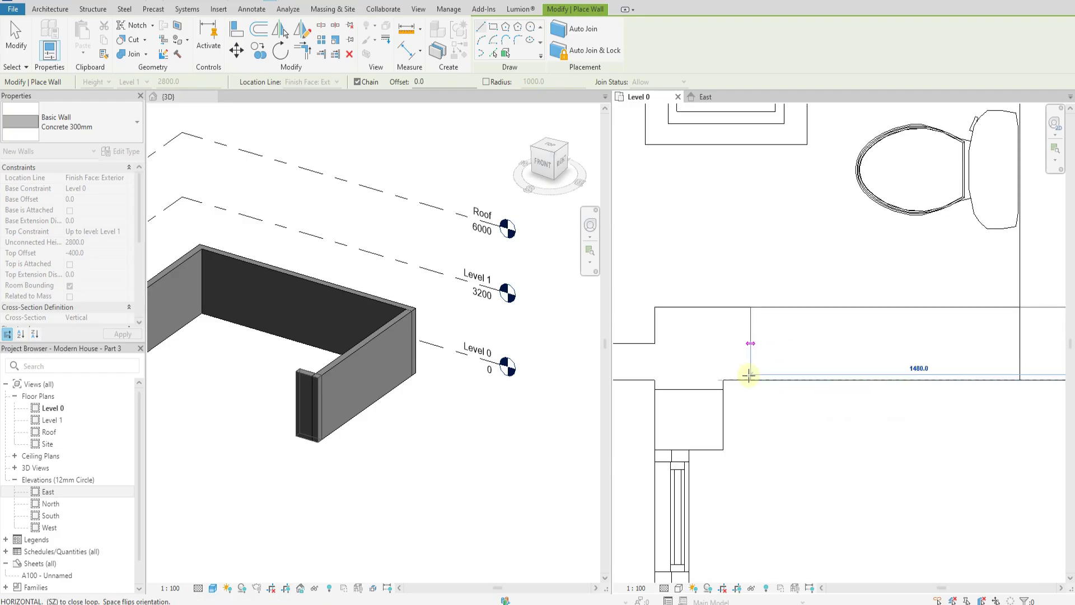
click(723, 379)
scroll(720, 336, down, 3)
scroll(727, 413, up, 2)
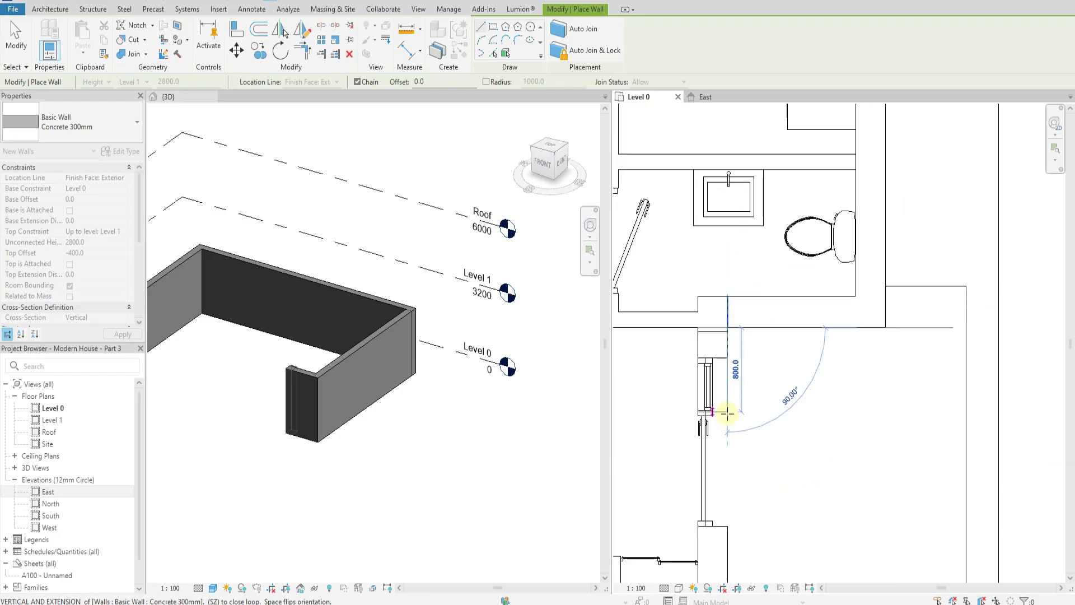
scroll(705, 409, down, 3)
scroll(795, 345, up, 1)
scroll(781, 437, up, 3)
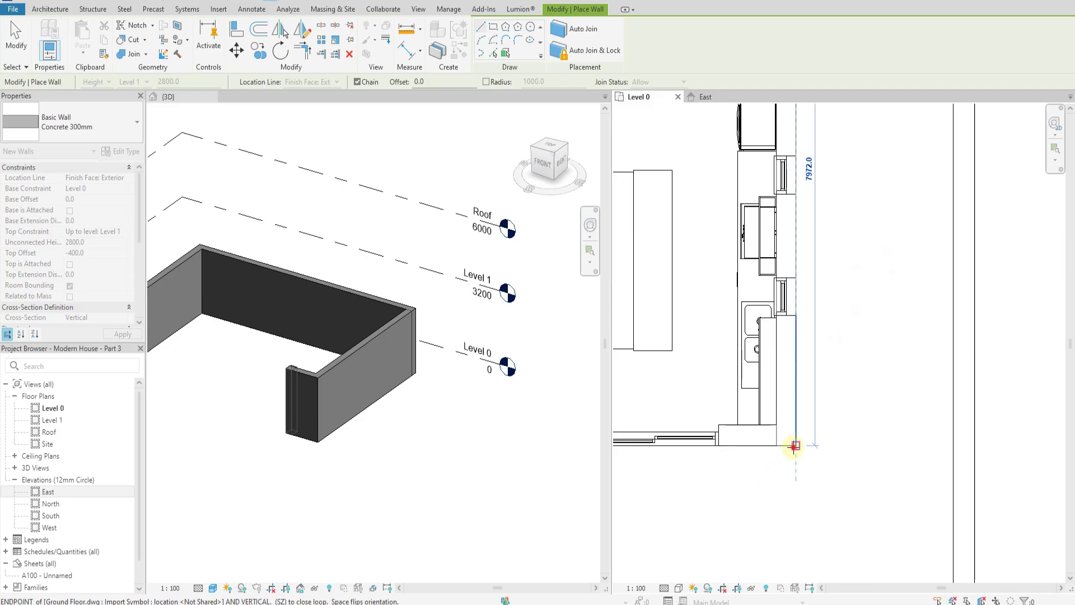
click(790, 447)
Close the Level 0 exterior wall loop along the south glazing line to the southwest corner and finish the wall command.
scroll(946, 421, down, 4)
scroll(764, 434, up, 4)
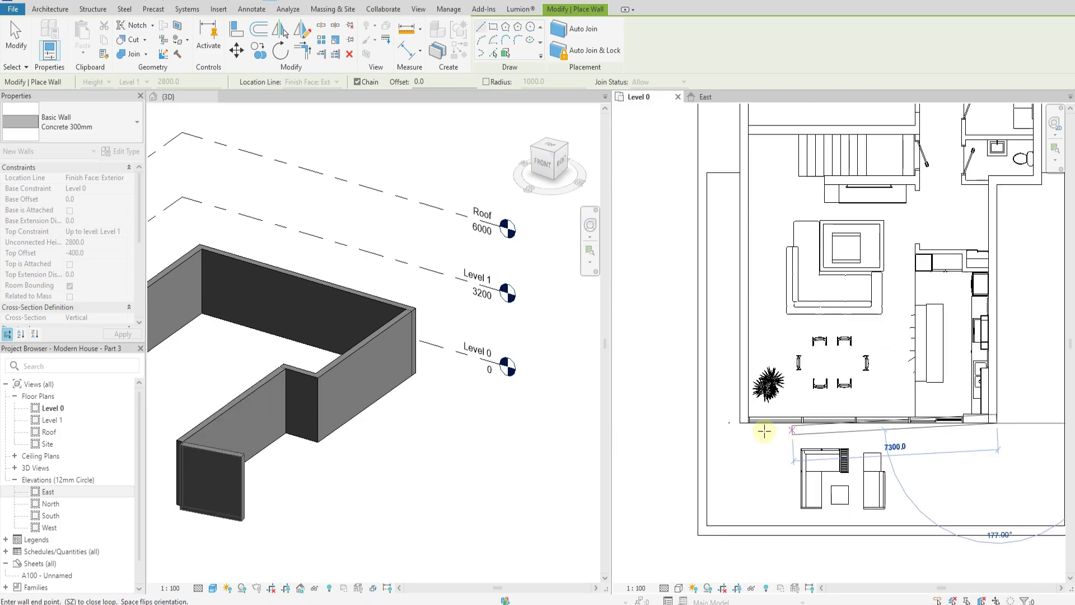
click(740, 418)
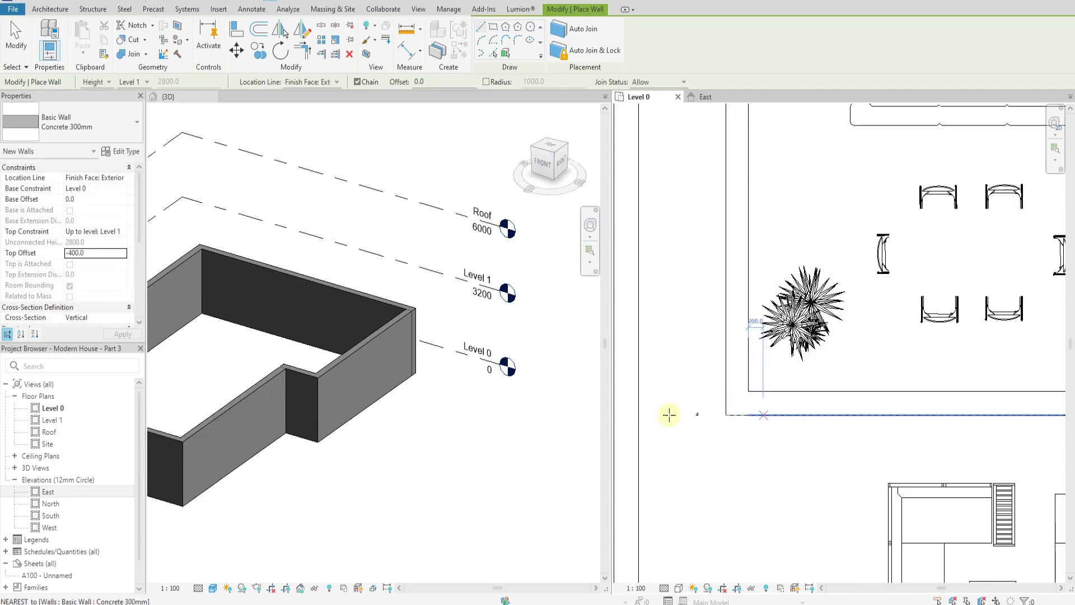
scroll(467, 377, down, 2)
scroll(467, 376, down, 1)
scroll(715, 461, down, 4)
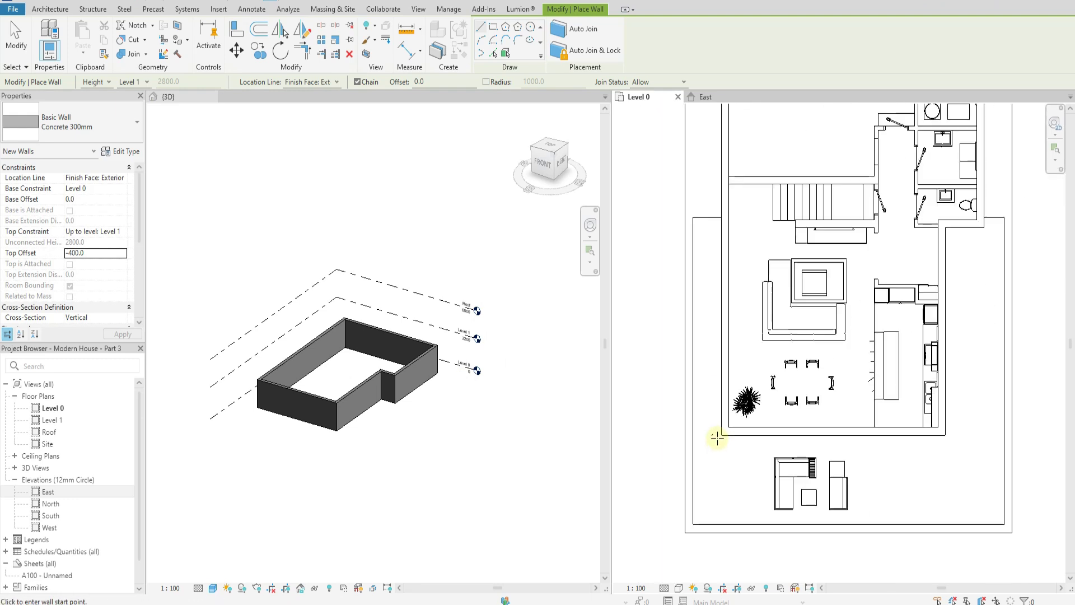
key(Escape)
key(Escape)
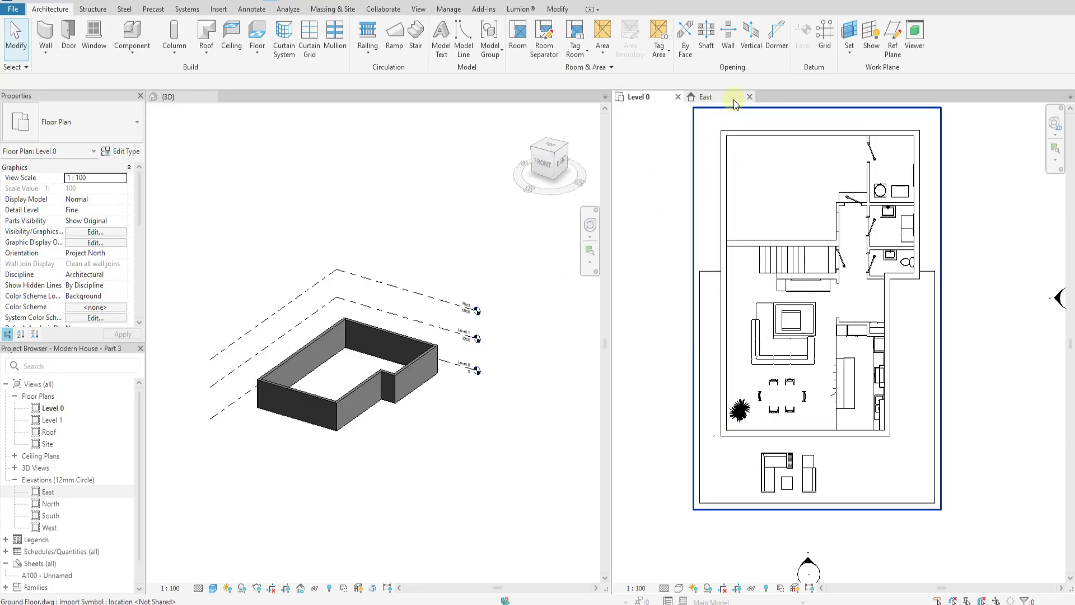
Close the East elevation and open the Level 1 floor plan at the terrace area.
click(750, 97)
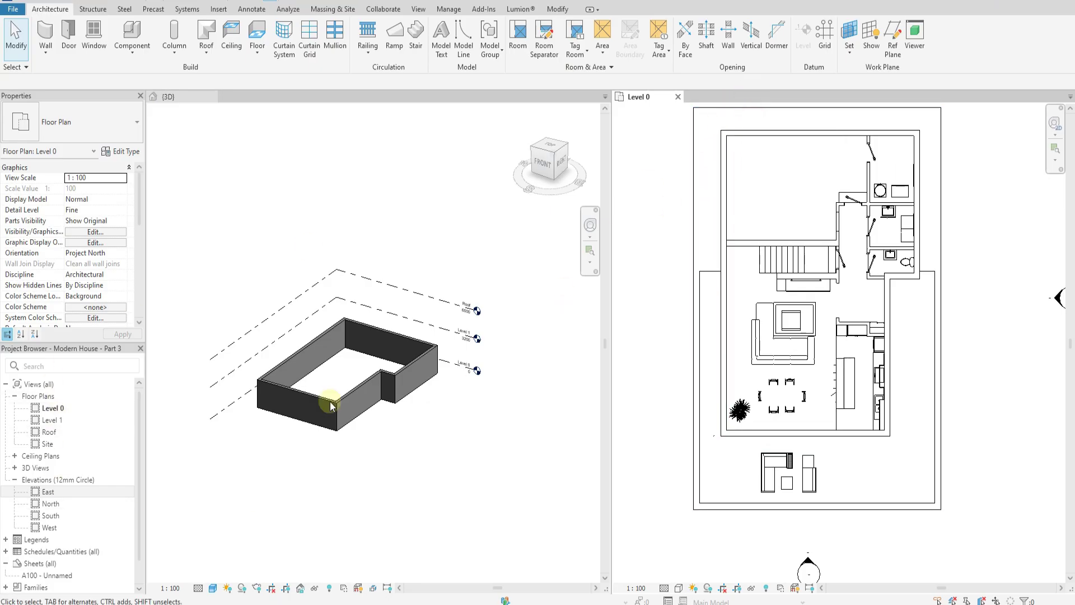
double_click(50, 420)
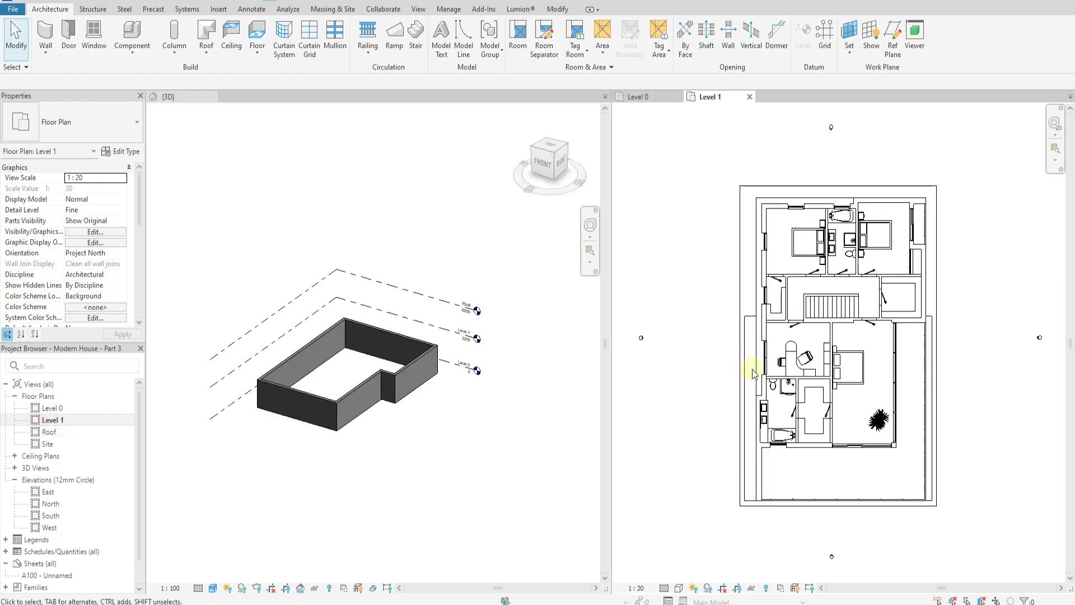
scroll(732, 416, up, 4)
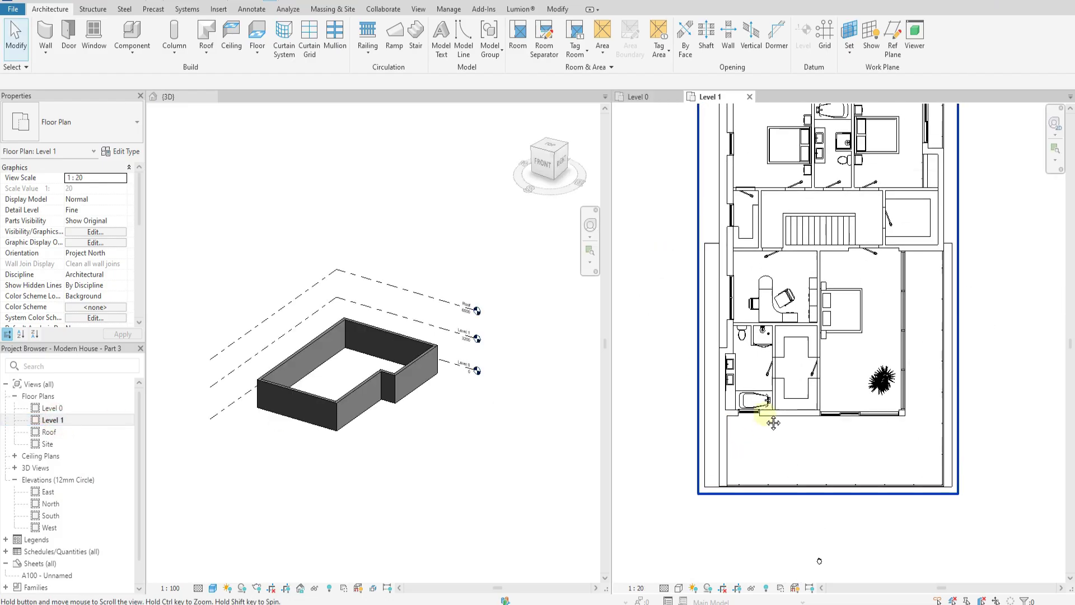
Check the thickness of the Level 1 west wall beside the terrace with an aligned dimension, without placing it.
click(251, 9)
click(44, 36)
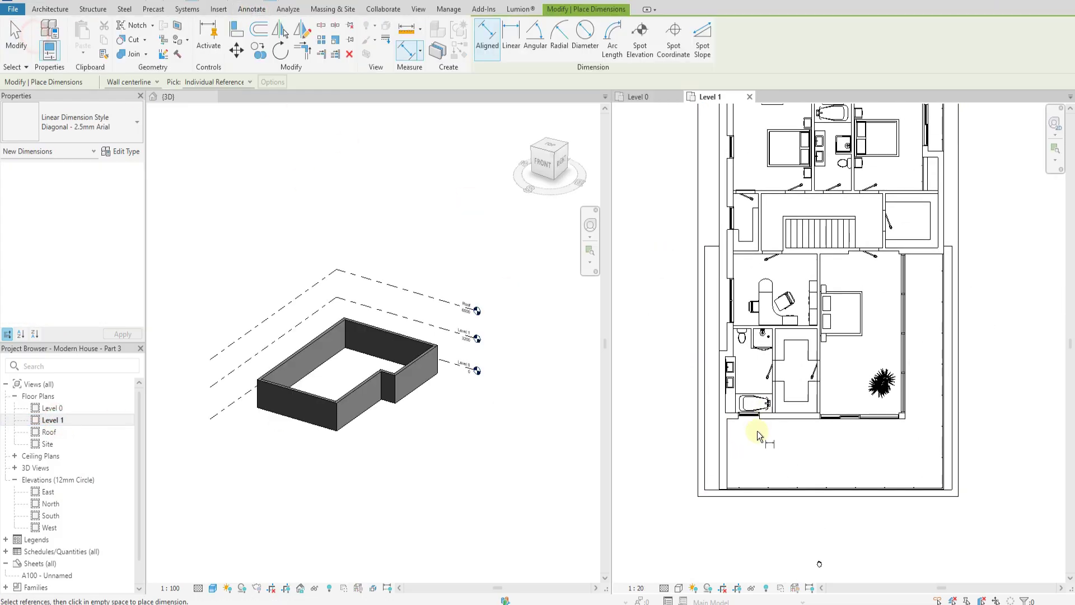
scroll(720, 437, up, 3)
click(719, 436)
click(703, 442)
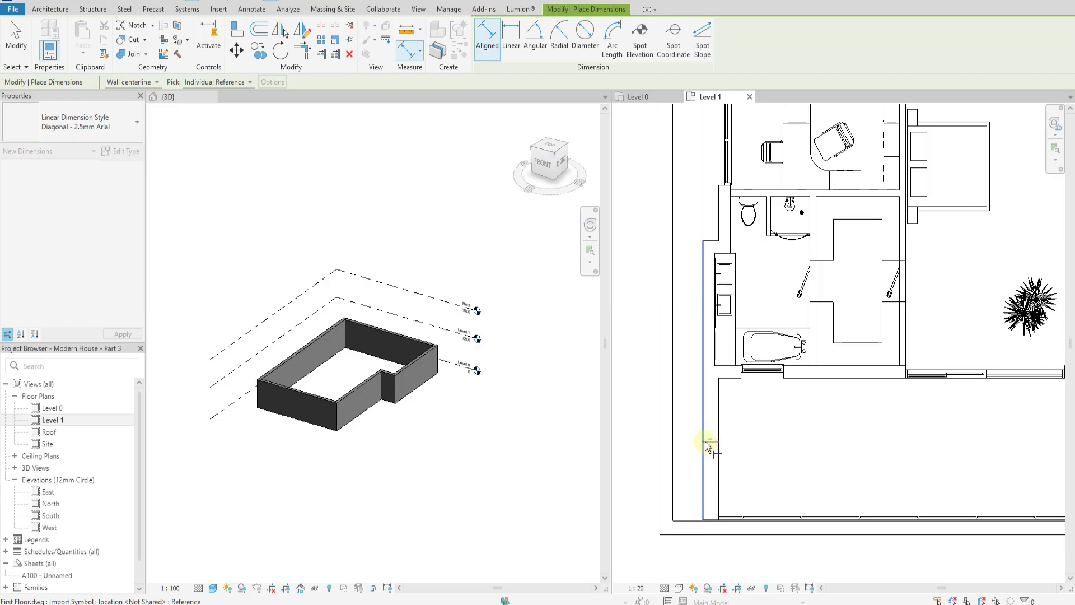
scroll(705, 442, up, 3)
scroll(709, 440, down, 6)
scroll(714, 425, up, 2)
scroll(724, 560, up, 2)
scroll(727, 394, up, 2)
Check the thickness of the west exterior wall at the Level 1 bathroom's toilet with an aligned dimension.
click(723, 398)
scroll(729, 404, up, 1)
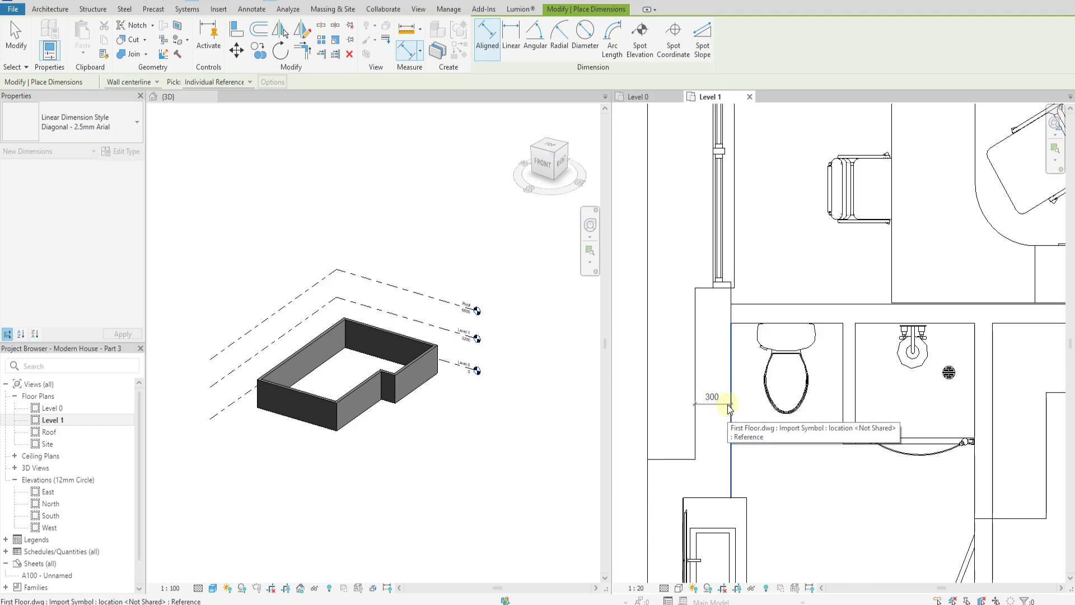
scroll(680, 512, down, 3)
scroll(688, 396, up, 2)
scroll(689, 396, up, 2)
click(695, 407)
scroll(665, 412, down, 2)
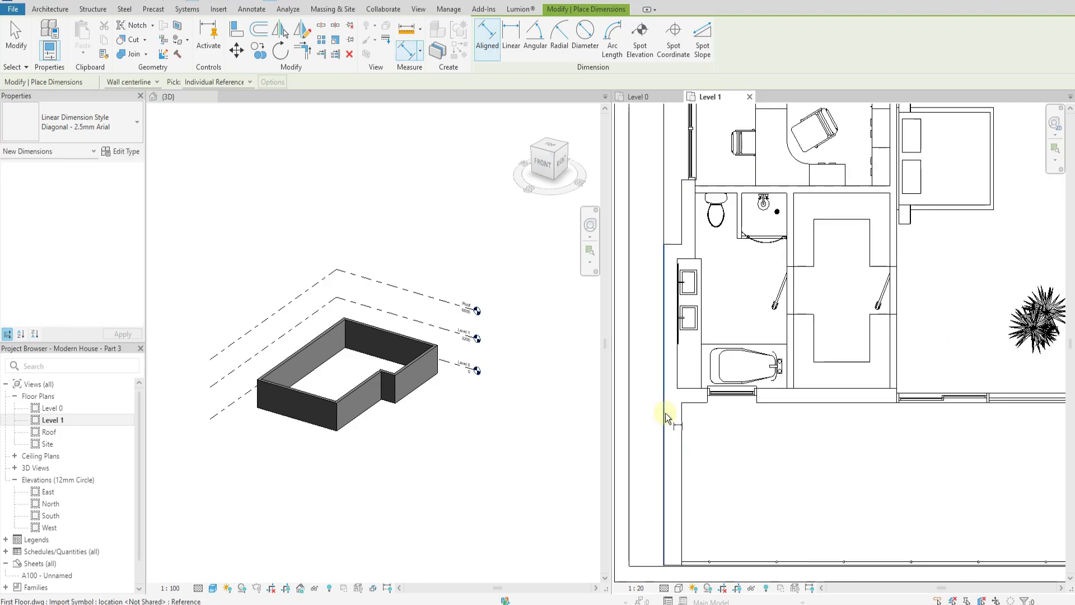
Check the thickness of the wall between the dressing room and the terrace on Level 1 with an aligned dimension.
scroll(665, 412, down, 3)
scroll(663, 446, up, 2)
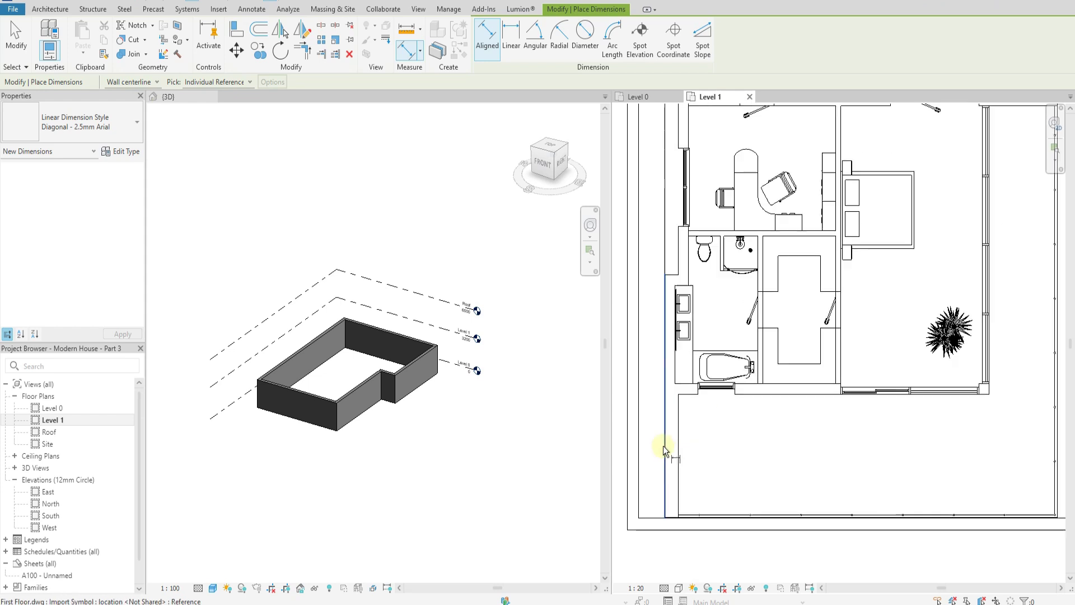
scroll(663, 446, up, 1)
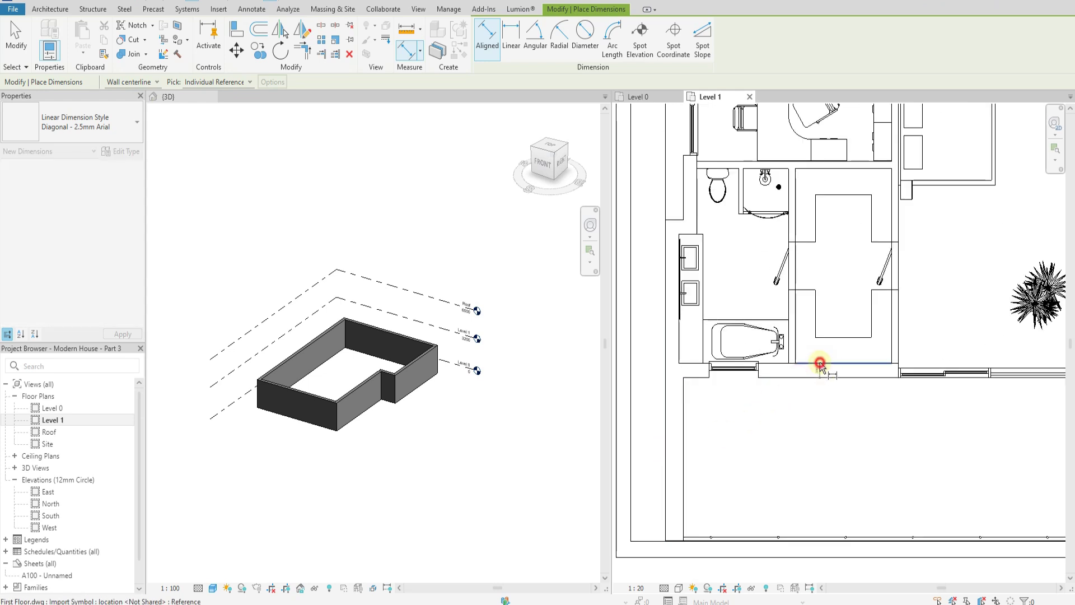
scroll(818, 369, up, 2)
scroll(766, 412, down, 4)
scroll(824, 415, down, 2)
scroll(753, 403, up, 2)
scroll(751, 381, up, 1)
scroll(747, 457, down, 3)
scroll(832, 179, up, 1)
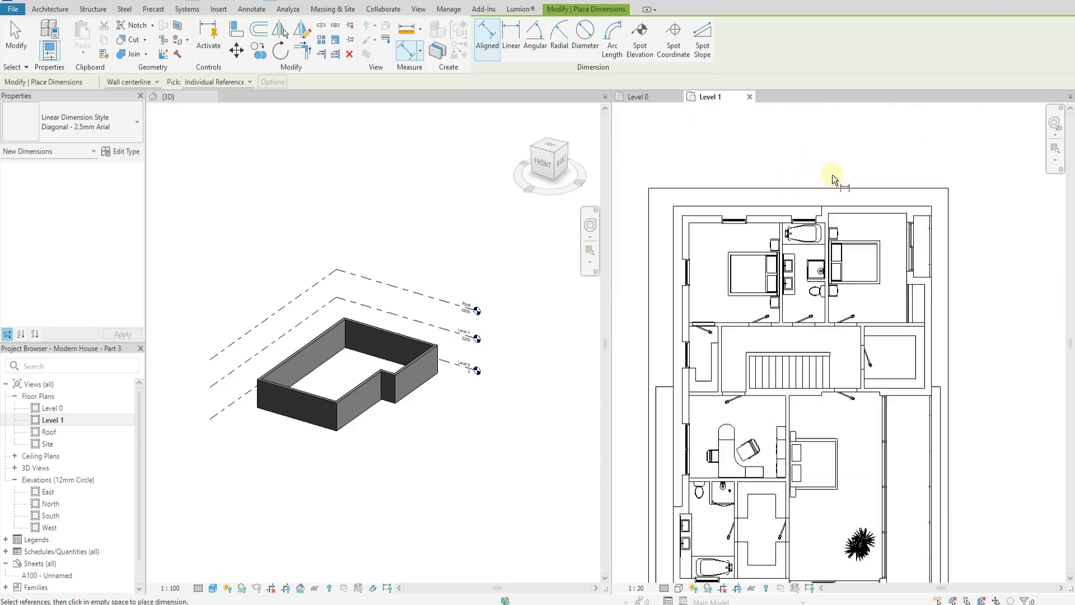
Examine the Level 1 exterior walls from the north side to the southwest terrace and leave the dimension command.
scroll(876, 202, up, 2)
scroll(896, 219, down, 1)
scroll(898, 220, up, 2)
scroll(883, 217, down, 5)
scroll(819, 431, up, 2)
scroll(781, 412, up, 2)
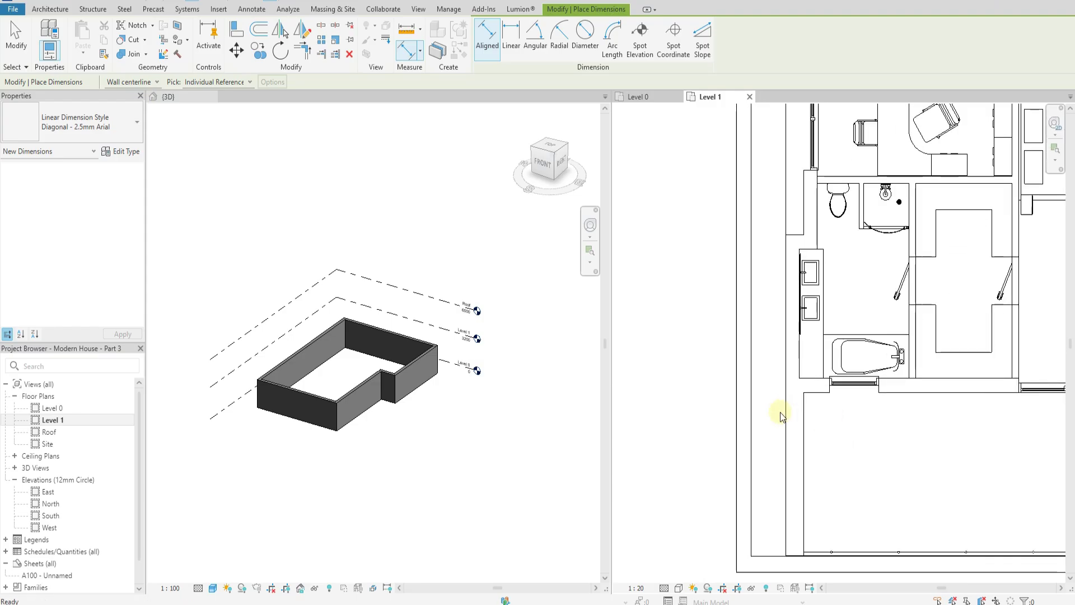
key(Escape)
key(Escape)
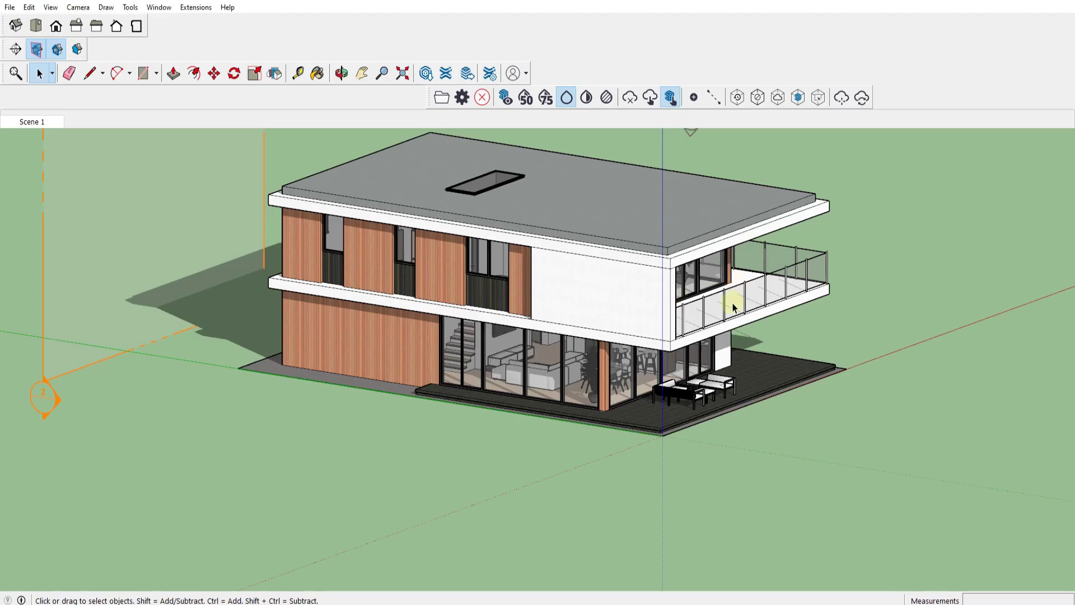
Switch to the SketchUp reference model and examine the upper-floor walls, white corner wall and balcony from both sides.
middle_drag(732, 307, 419, 346)
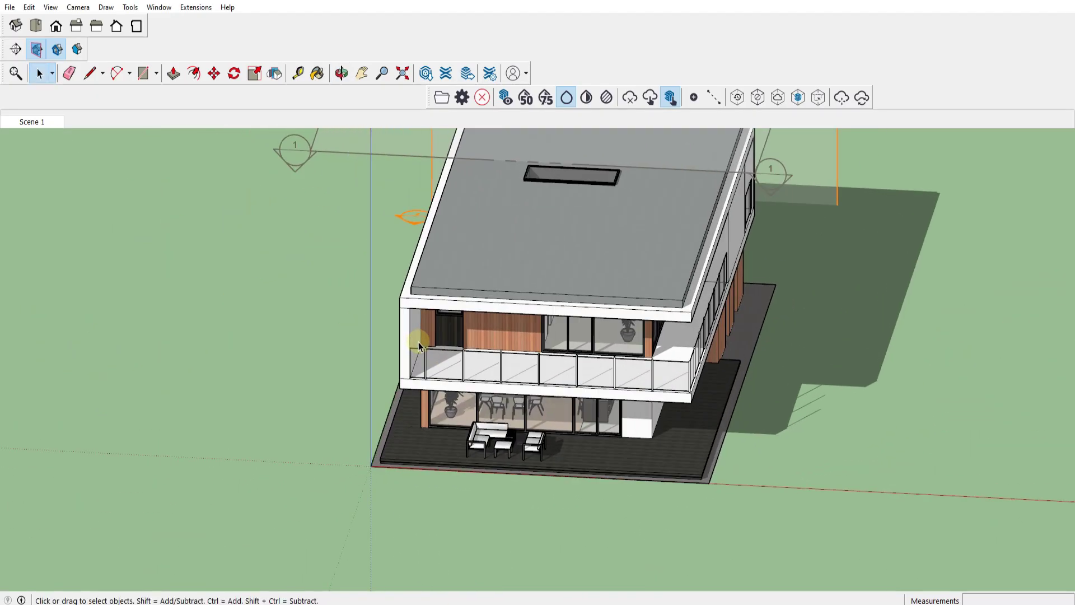
scroll(404, 345, up, 5)
scroll(399, 368, down, 1)
middle_drag(459, 379, 638, 463)
scroll(613, 492, down, 2)
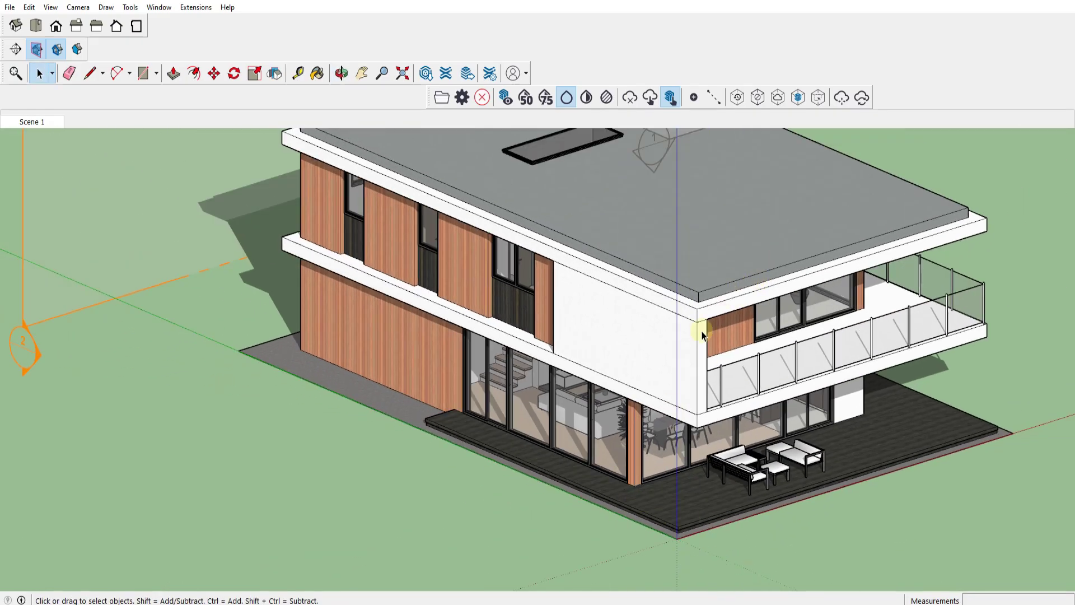
scroll(678, 358, up, 2)
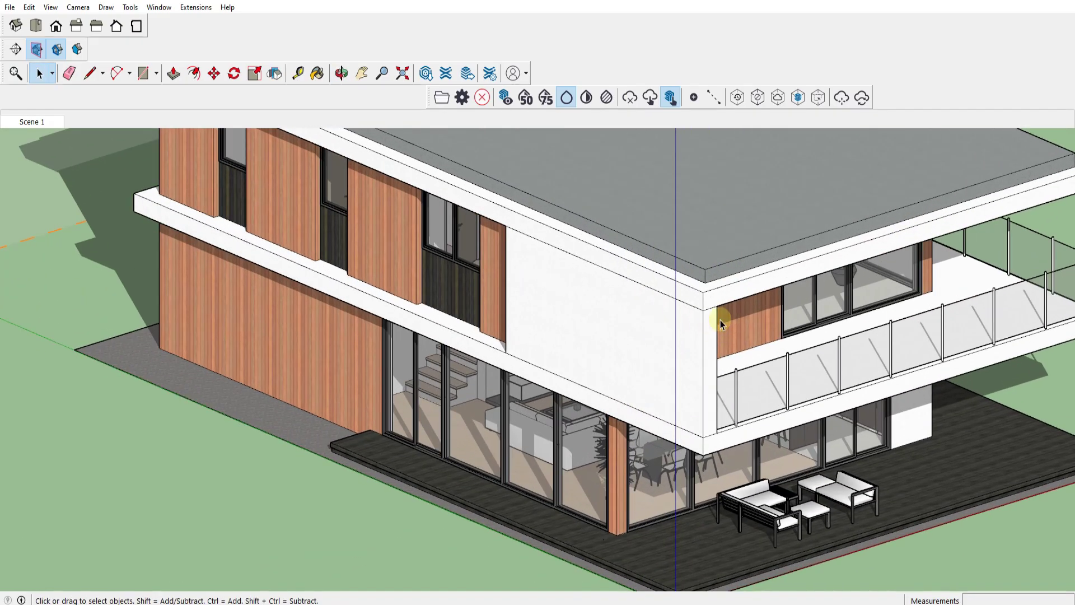
middle_drag(652, 341, 414, 342)
scroll(560, 397, down, 4)
middle_drag(499, 413, 745, 440)
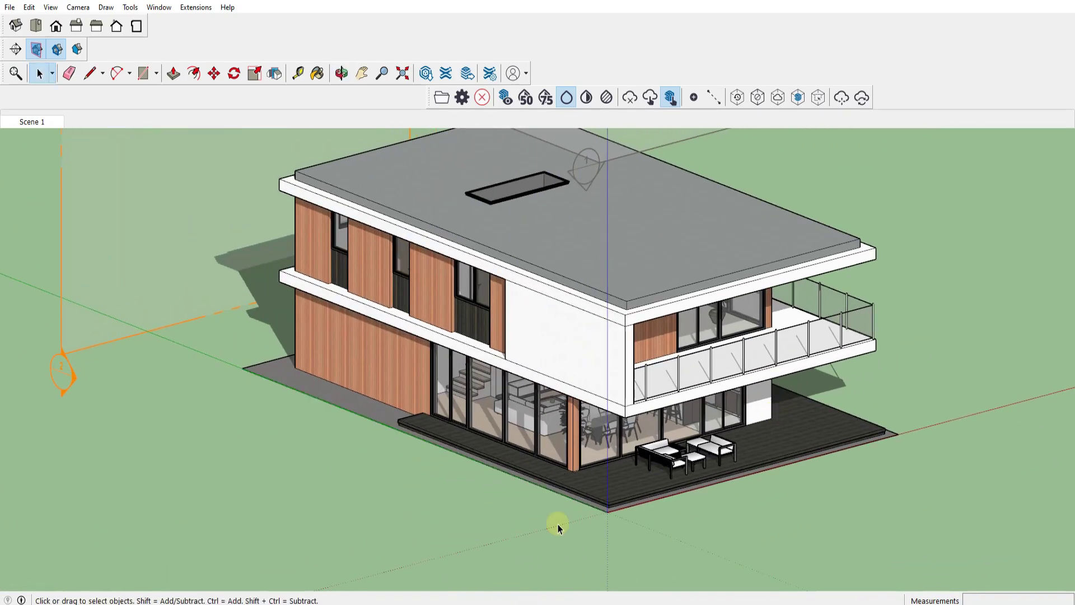
middle_drag(606, 352, 370, 444)
scroll(288, 299, up, 3)
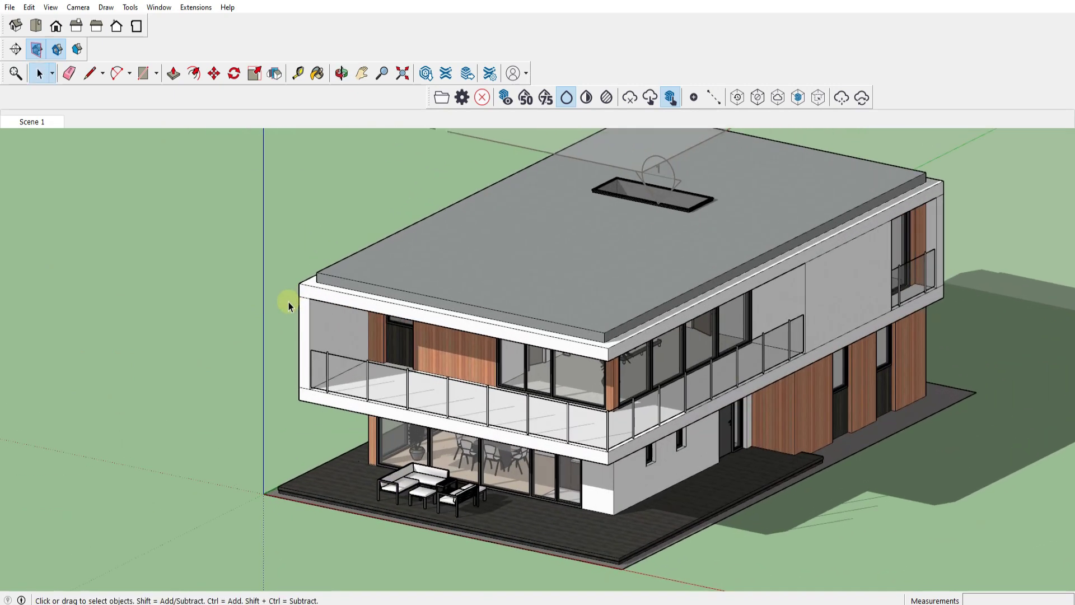
scroll(299, 290, up, 3)
scroll(250, 268, down, 2)
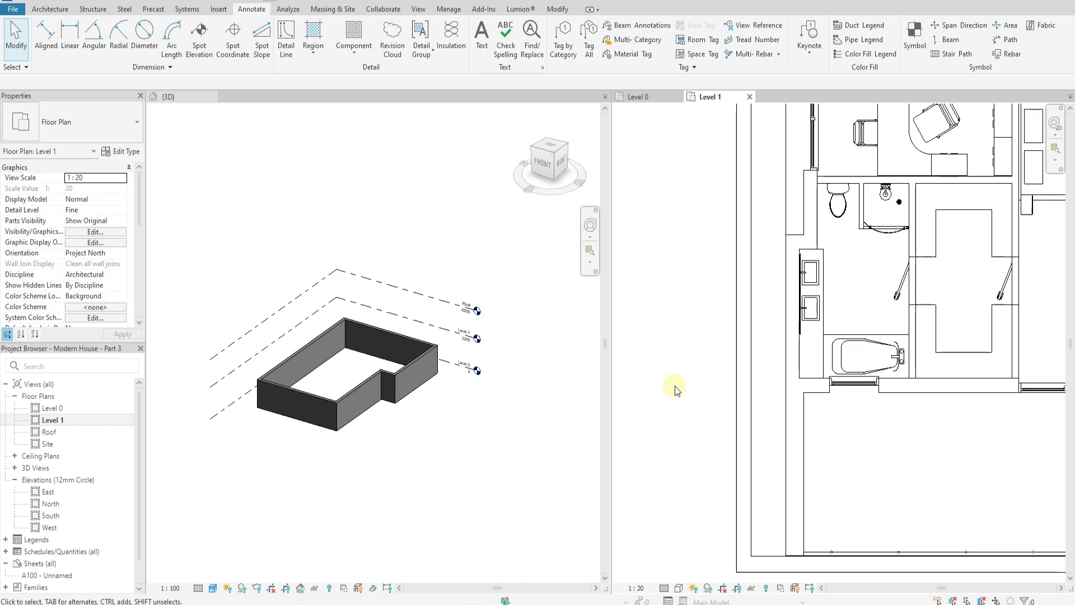
Draw Concrete 300mm walls on Level 1, located by Finish Face: Exterior, along the bathroom's west washbasin recess and across its northern jog.
scroll(643, 431, down, 5)
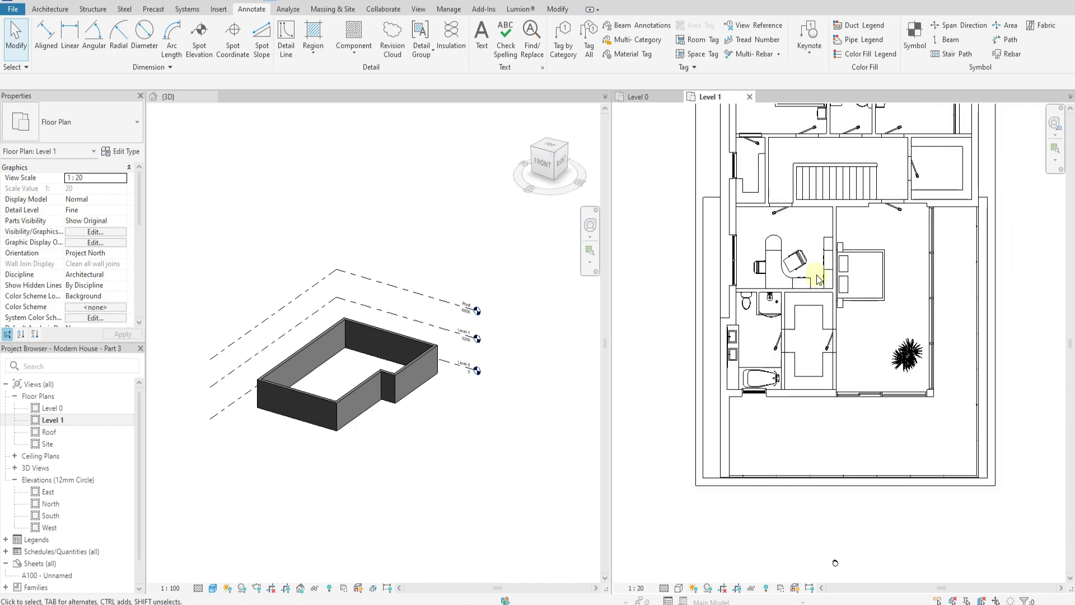
click(56, 9)
click(45, 59)
click(55, 87)
scroll(744, 300, up, 2)
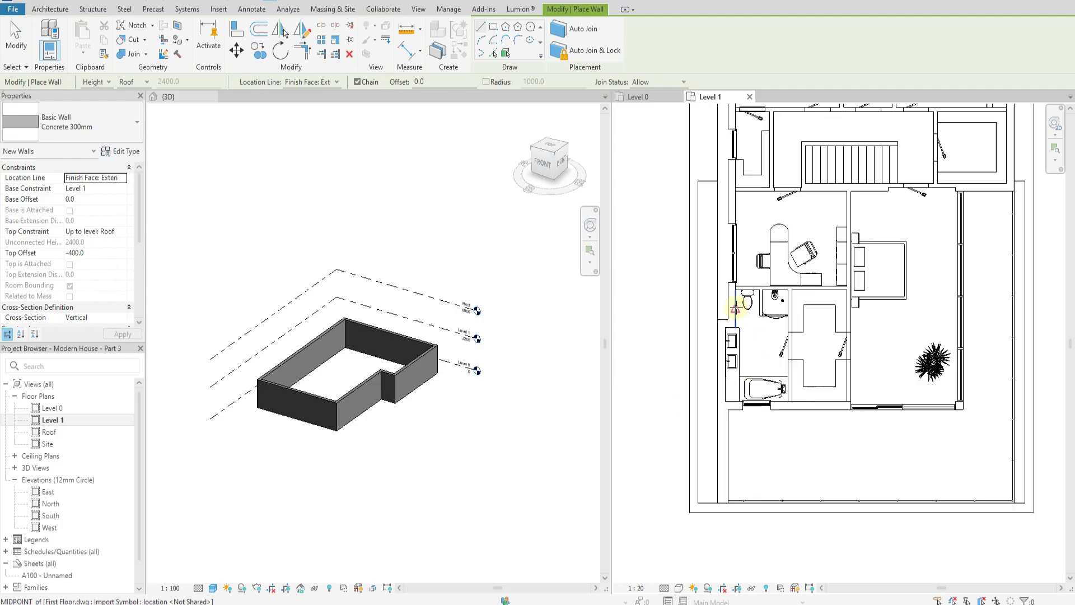
click(122, 178)
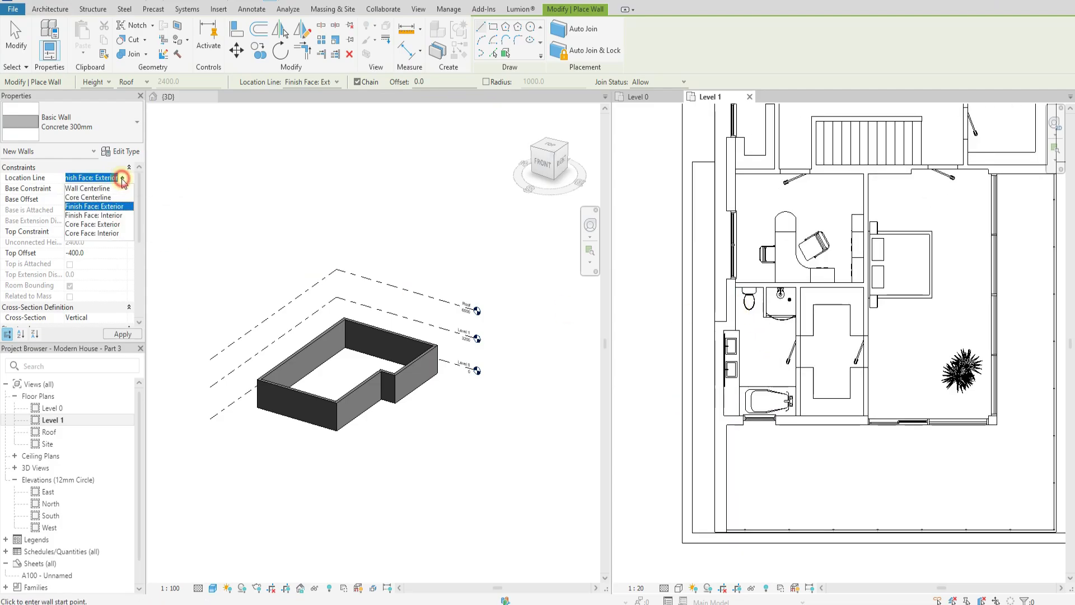
scroll(719, 402, up, 2)
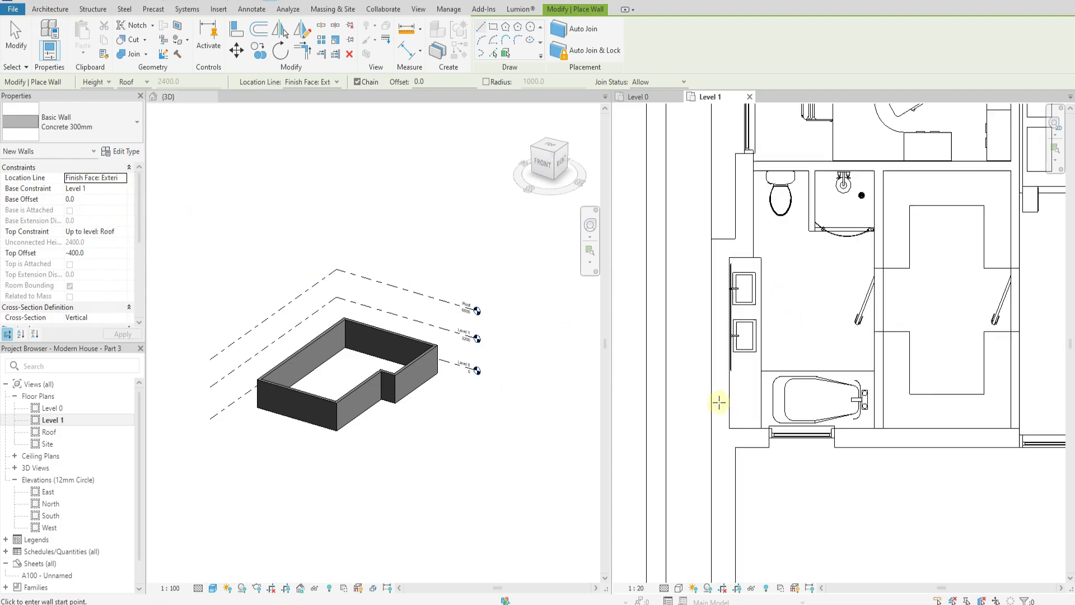
click(729, 429)
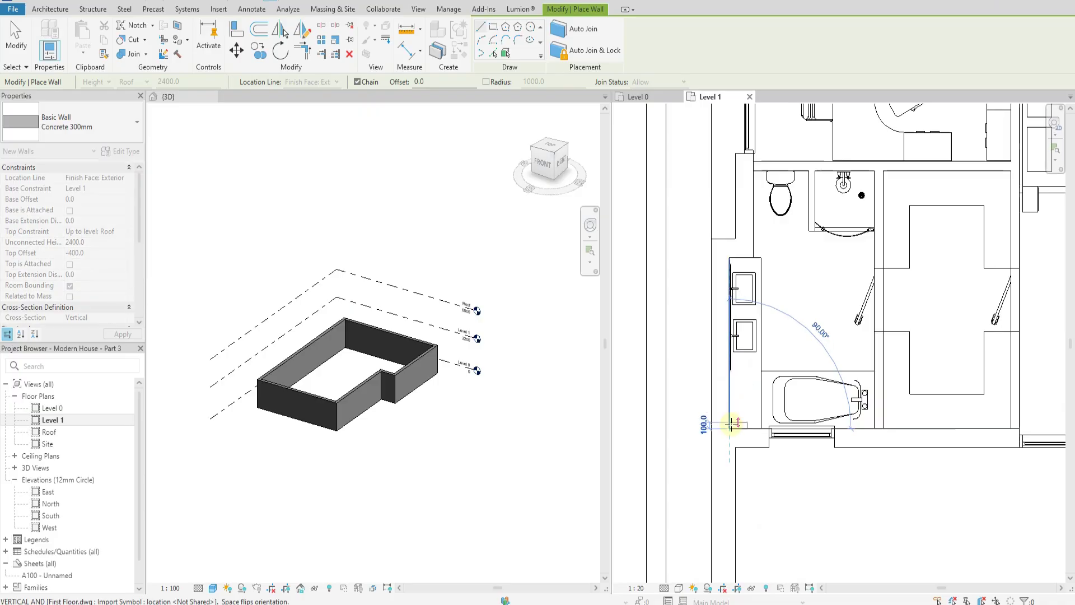
scroll(726, 425, up, 2)
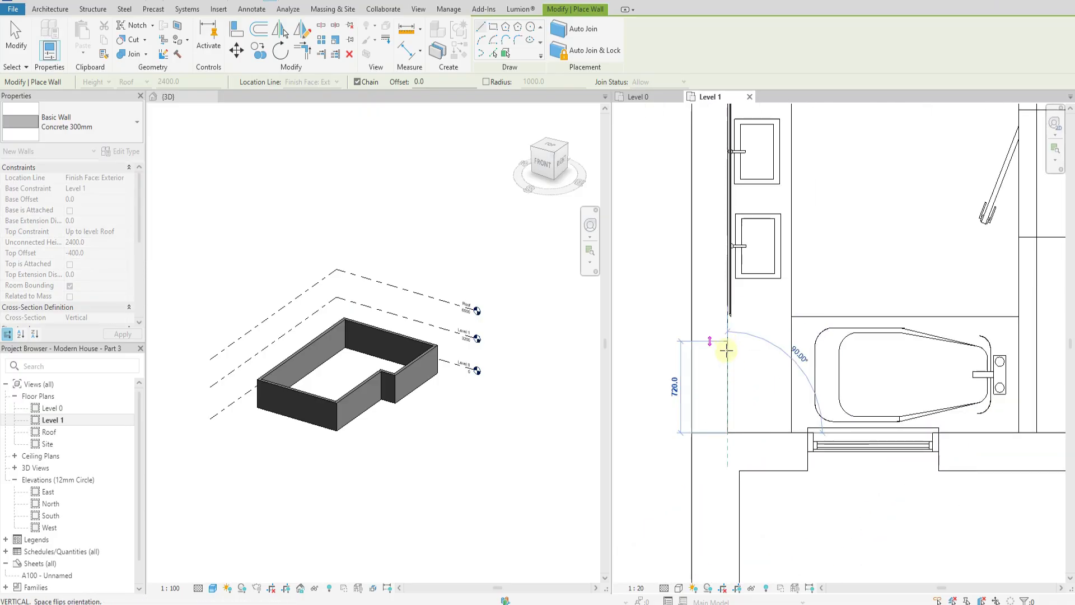
scroll(722, 392, down, 3)
scroll(717, 392, up, 3)
scroll(716, 396, up, 2)
click(710, 361)
scroll(806, 360, down, 3)
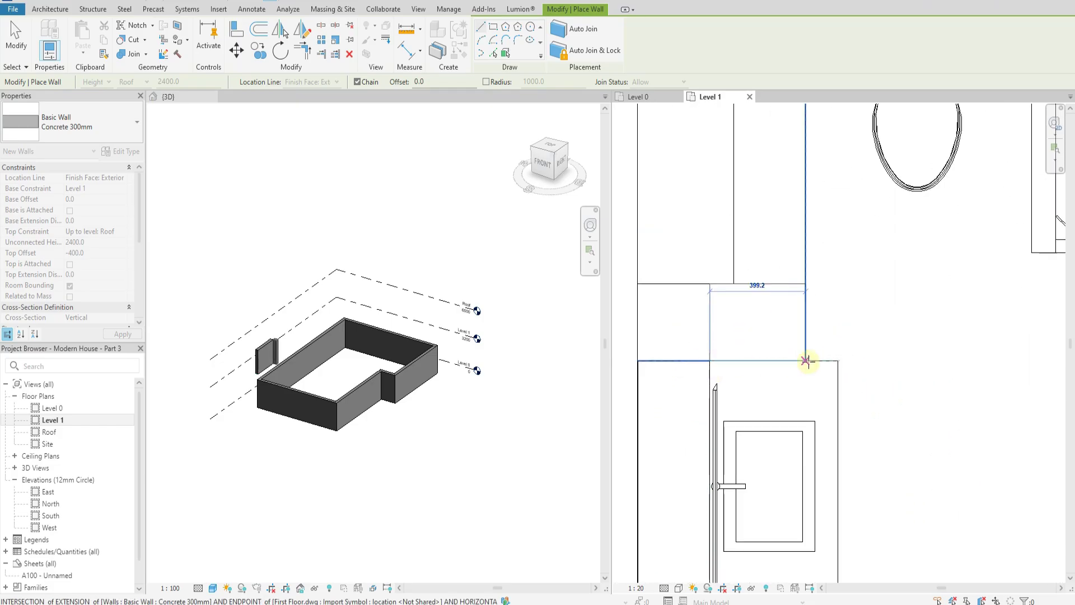
scroll(778, 529, down, 2)
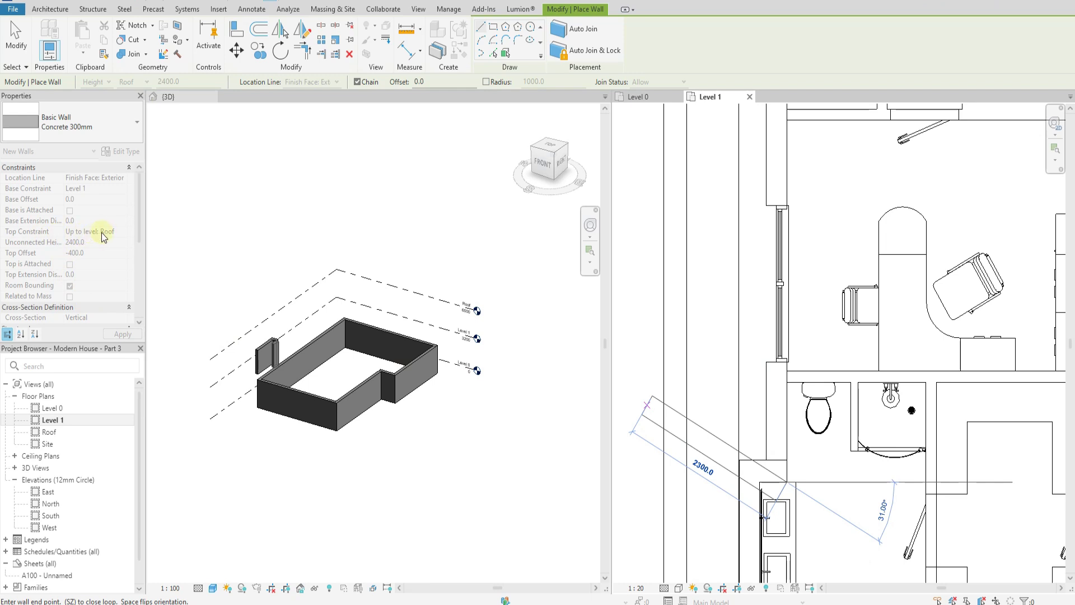
Continue the west exterior wall about 12.1 m north from the recess to the house's northwest corner.
middle_drag(775, 280, 752, 497)
middle_drag(766, 321, 758, 507)
middle_drag(759, 291, 743, 450)
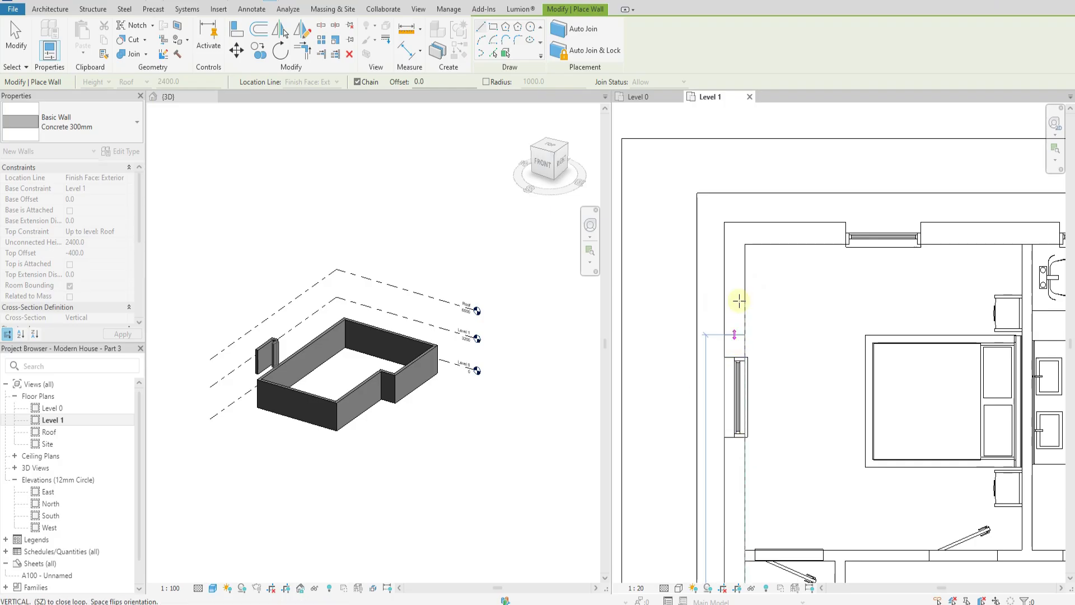
scroll(749, 264, up, 2)
click(744, 233)
scroll(743, 233, down, 3)
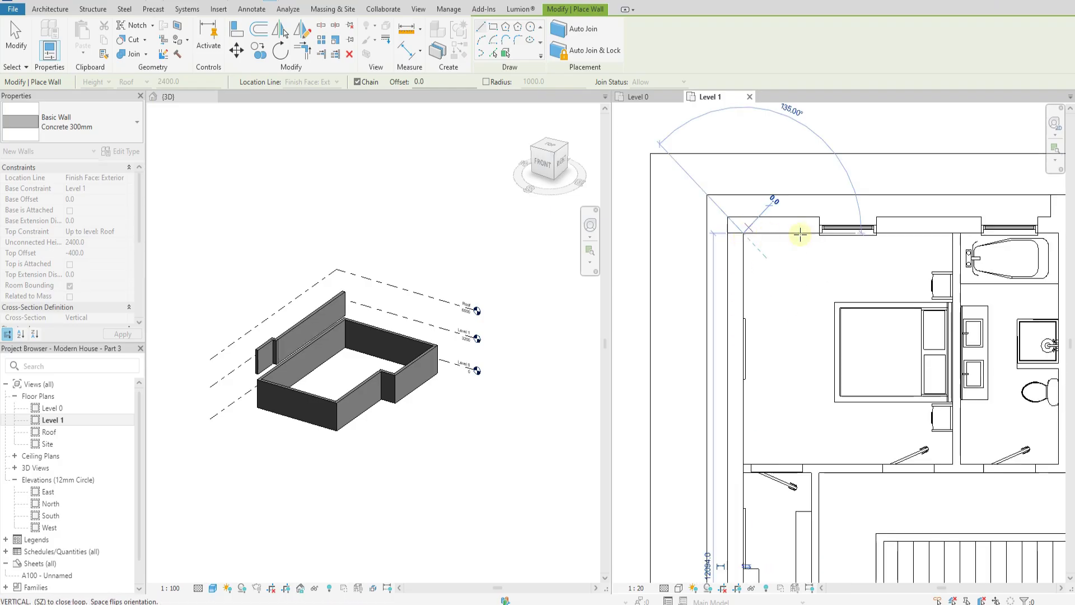
Continue the wall chain along the north side, following the jog beside the bathroom, to the northeast bedroom's outer corner.
middle_drag(895, 233, 659, 244)
scroll(809, 232, up, 2)
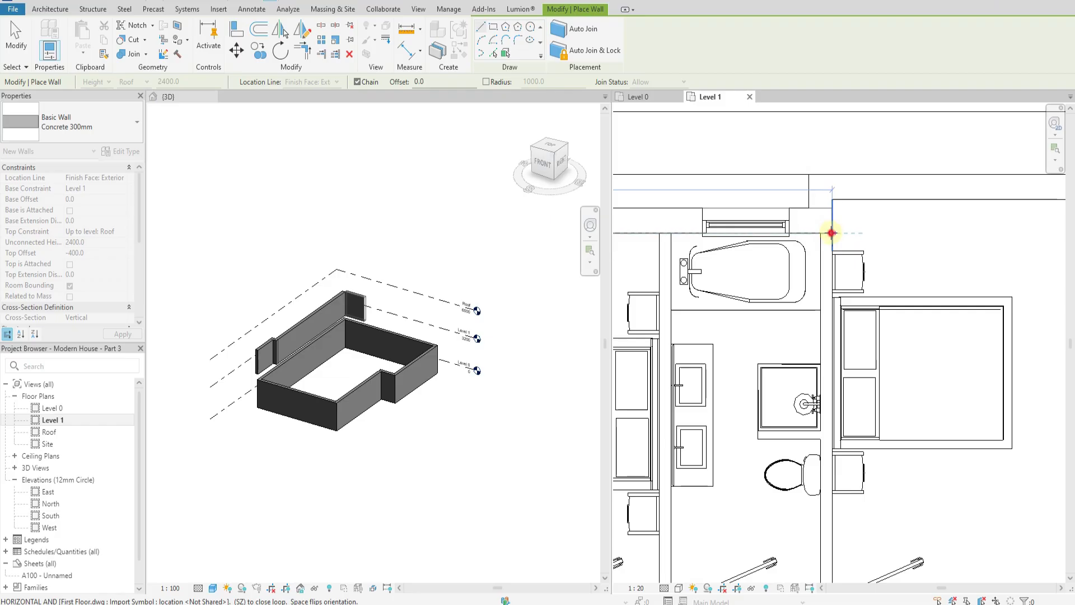
click(832, 232)
click(832, 200)
scroll(845, 202, down, 2)
middle_drag(900, 204, 681, 217)
scroll(799, 215, up, 2)
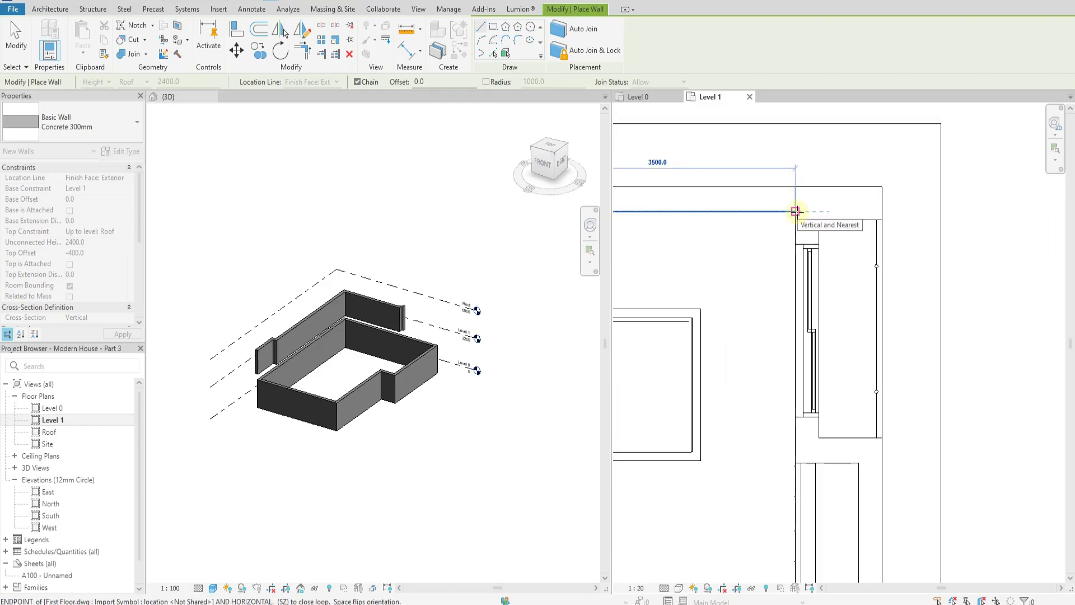
scroll(795, 211, up, 2)
click(795, 211)
Continue the wall south along the northeast bedroom's balcony and step it outward at the balcony's south end.
scroll(792, 284, down, 6)
scroll(794, 392, up, 3)
scroll(793, 386, up, 2)
click(790, 372)
click(899, 373)
Continue the east exterior wall past the storage room, return it west along the room's south side and end the chain.
scroll(890, 269, down, 4)
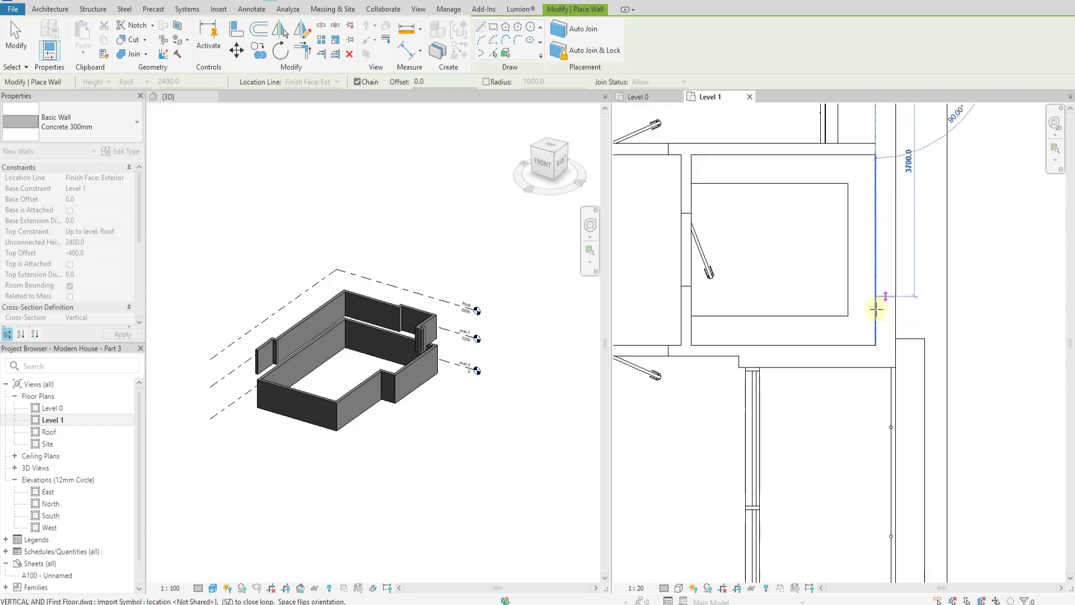
scroll(873, 330, down, 2)
scroll(868, 303, up, 2)
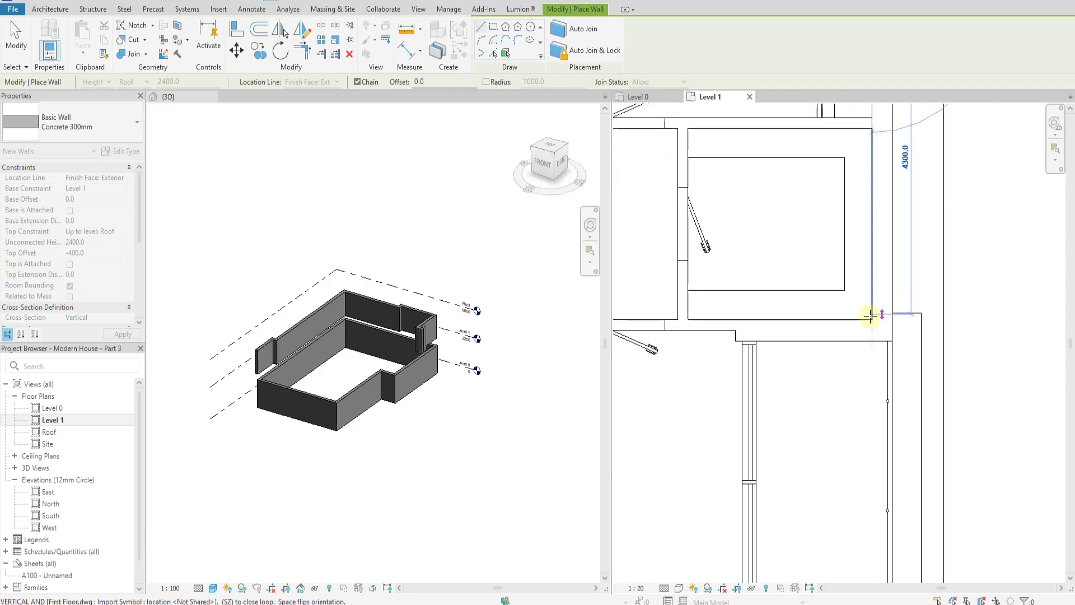
click(872, 320)
scroll(784, 323, down, 2)
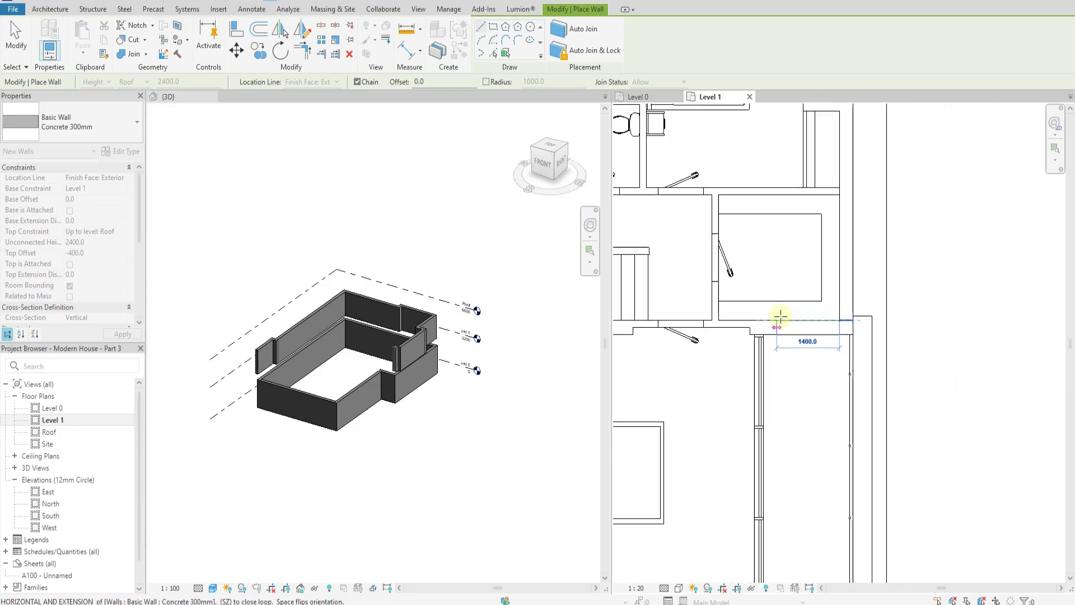
scroll(784, 317, up, 3)
scroll(739, 322, up, 2)
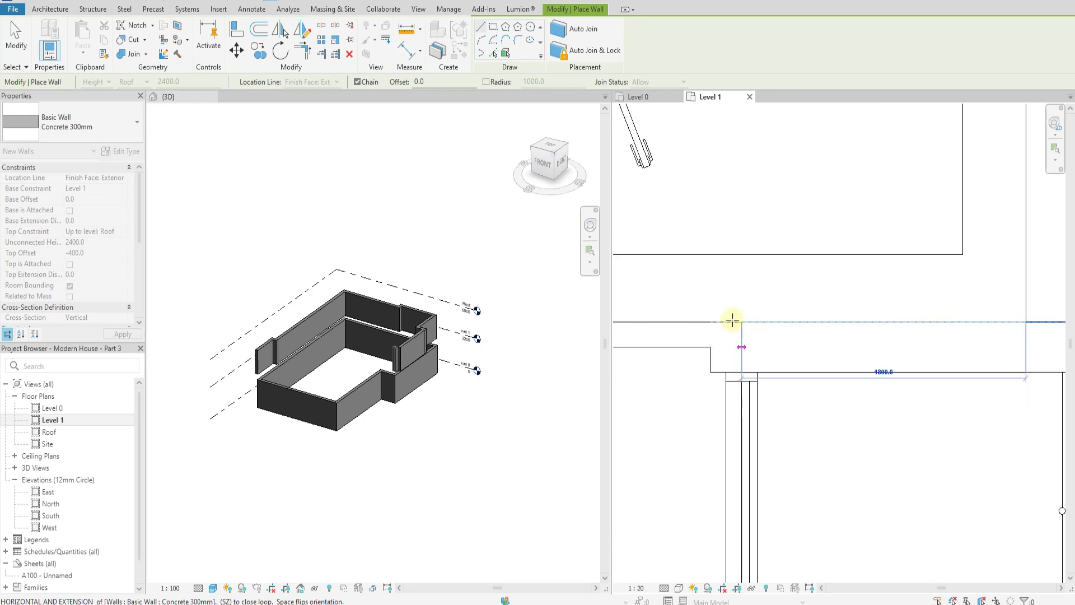
click(711, 318)
scroll(775, 235, down, 3)
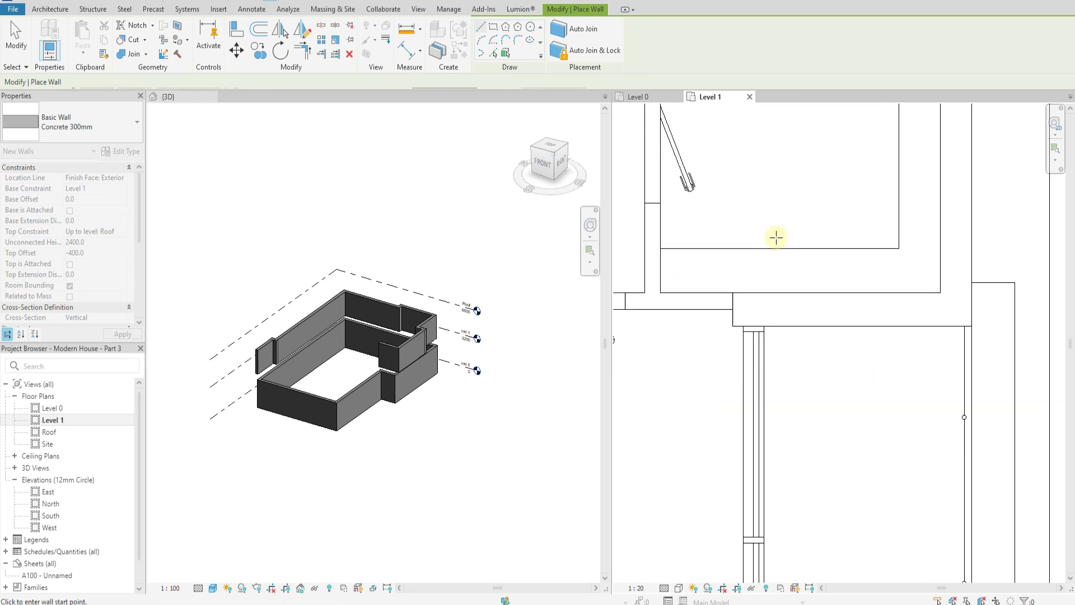
key(Escape)
Draw the master bedroom's east wall from the southeast corner north to the storage room's return wall.
scroll(778, 560, up, 2)
click(768, 552)
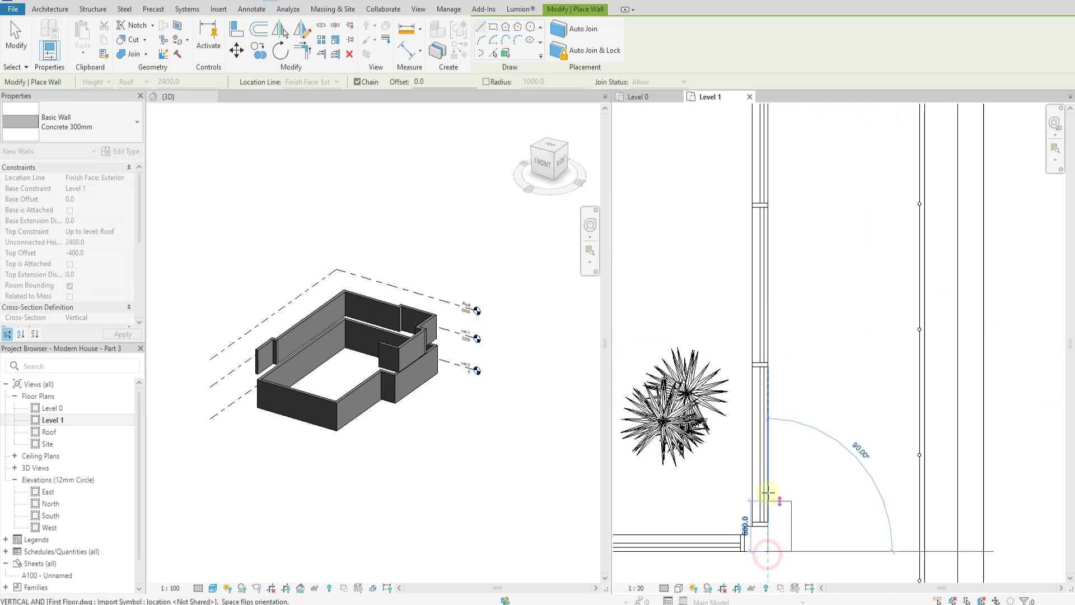
scroll(765, 485, down, 3)
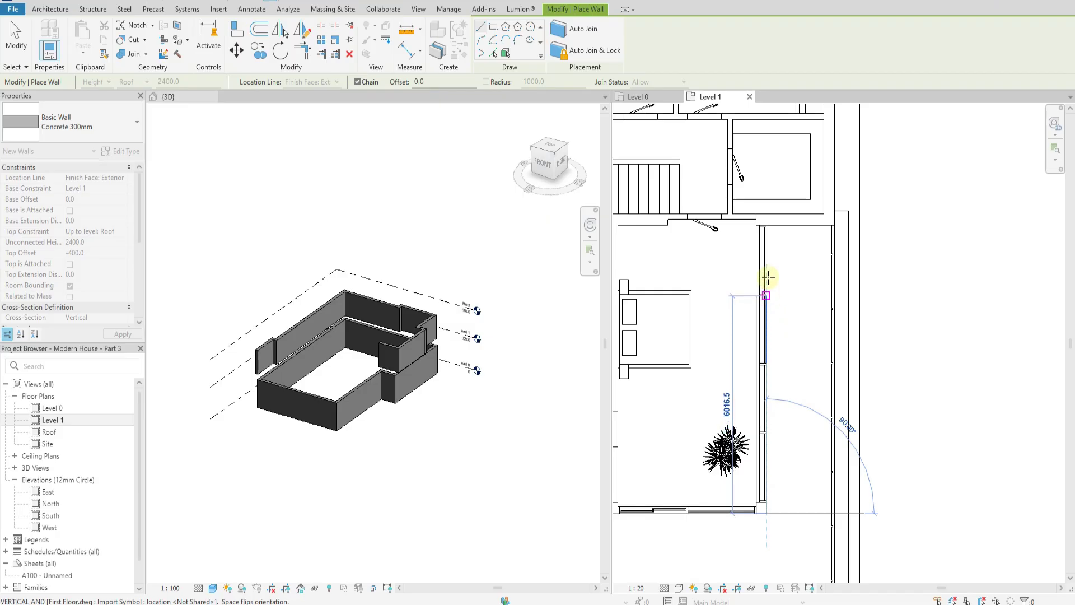
scroll(768, 232, up, 3)
click(761, 215)
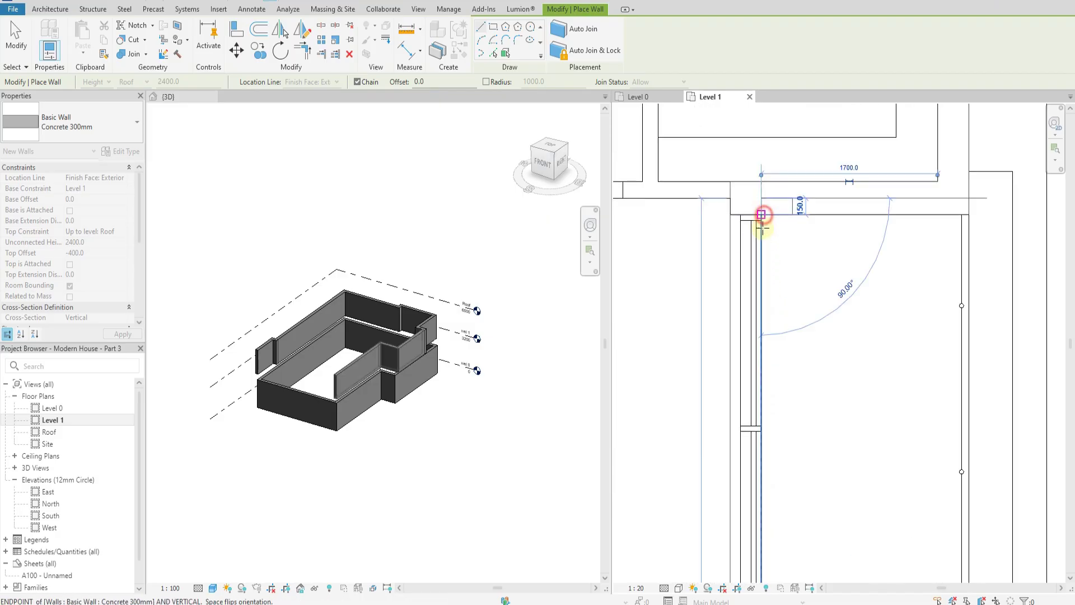
key(Escape)
Draw the south wall facing the terrace from the master bedroom's southeast corner to the west wall and leave the wall command.
scroll(794, 303, down, 3)
scroll(881, 315, down, 3)
scroll(881, 504, up, 3)
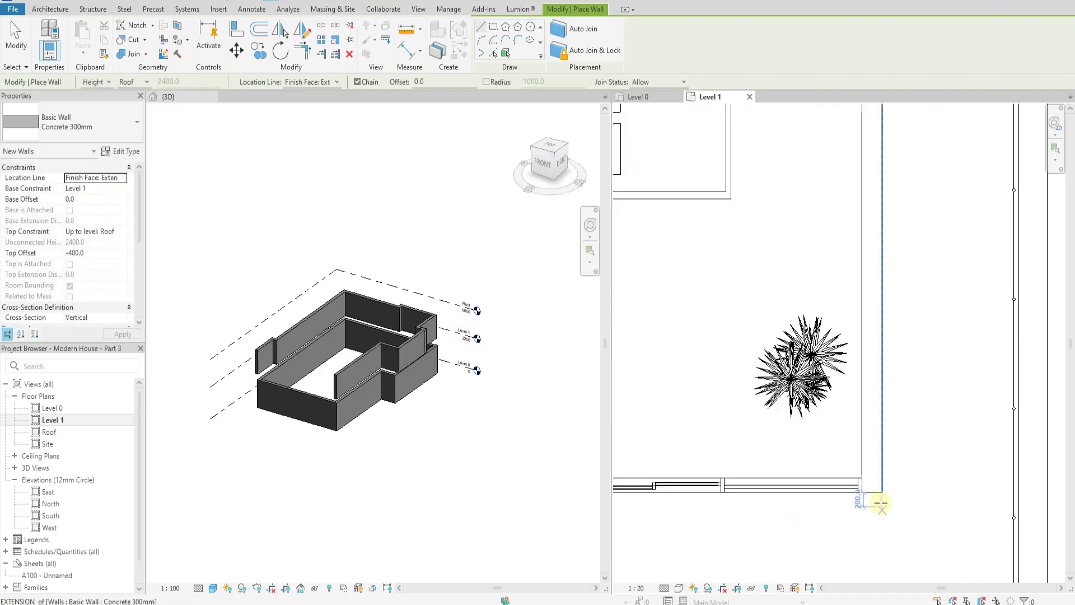
click(881, 495)
scroll(881, 490, down, 4)
scroll(840, 481, up, 4)
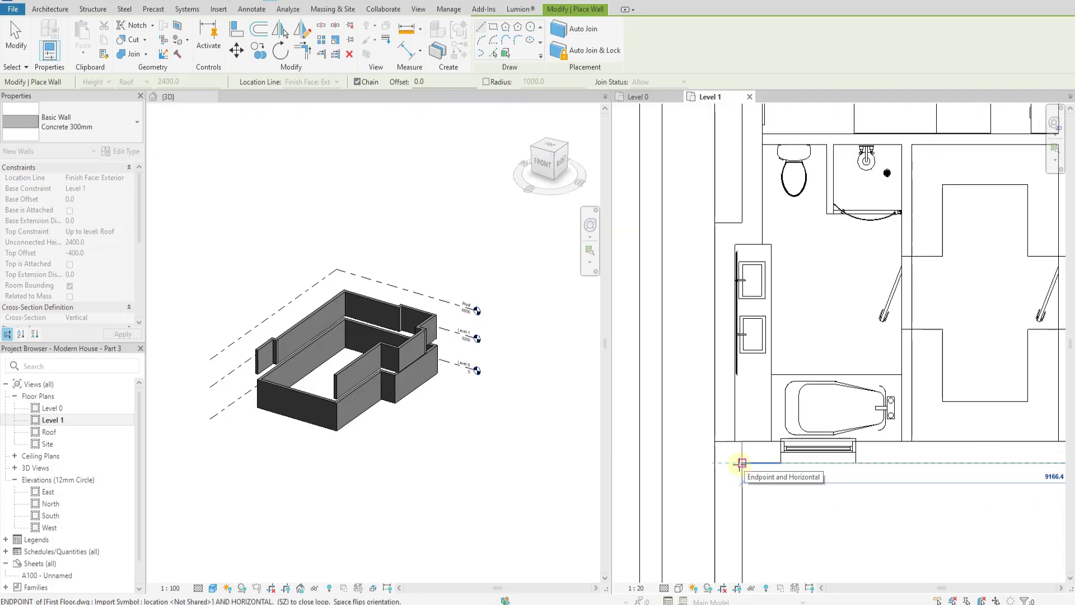
click(742, 462)
key(Escape)
scroll(244, 355, up, 6)
scroll(704, 320, down, 5)
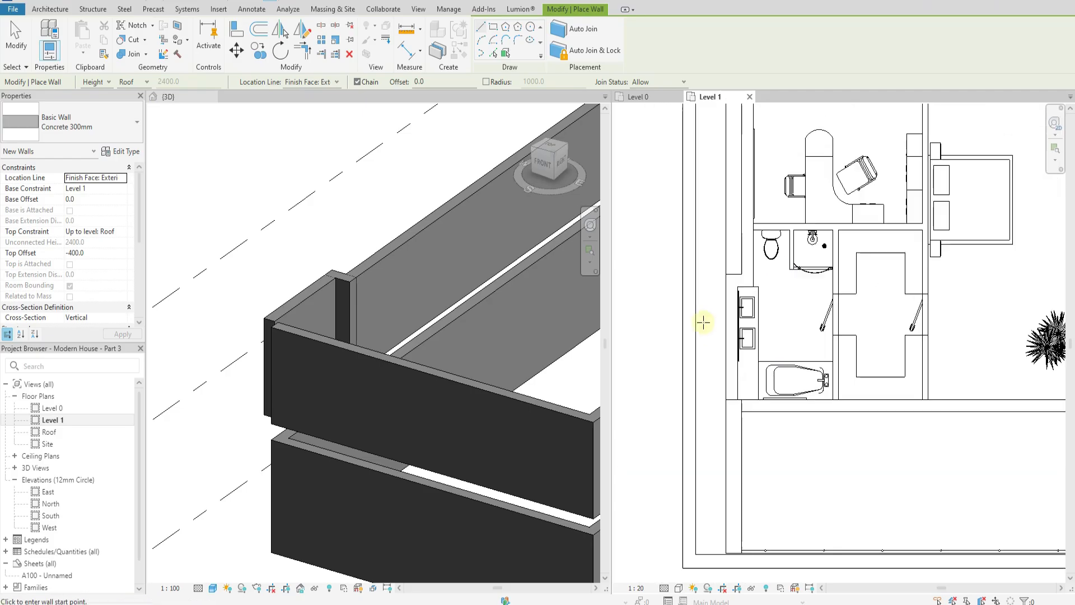
scroll(741, 434, up, 5)
key(Escape)
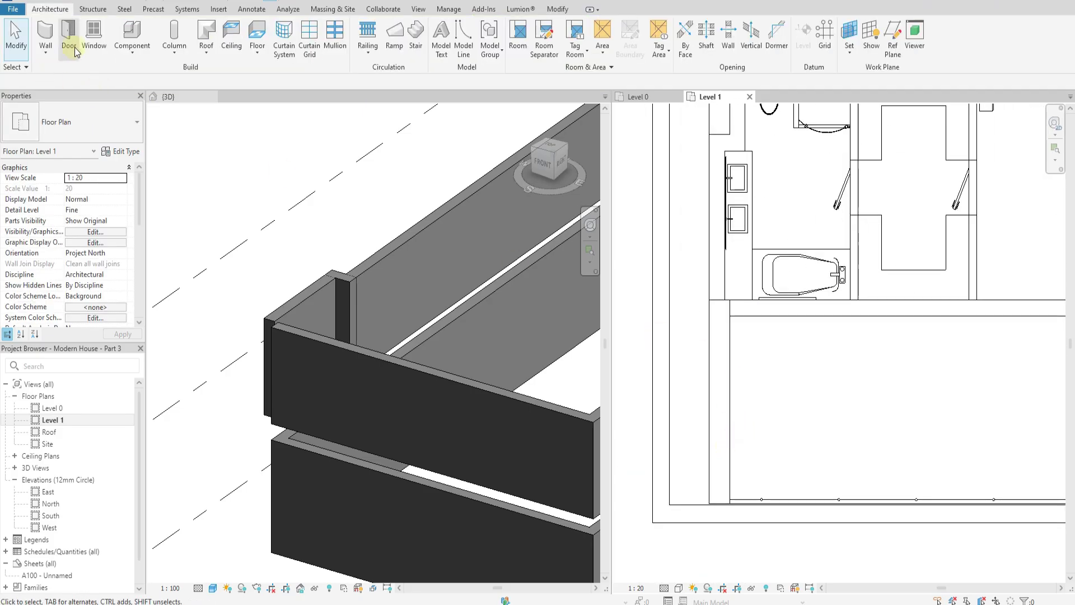
Draw a Concrete 400mm wall about 3700 mm long along the terrace's west edge, from the bathroom corner to the south edge.
click(53, 59)
click(58, 84)
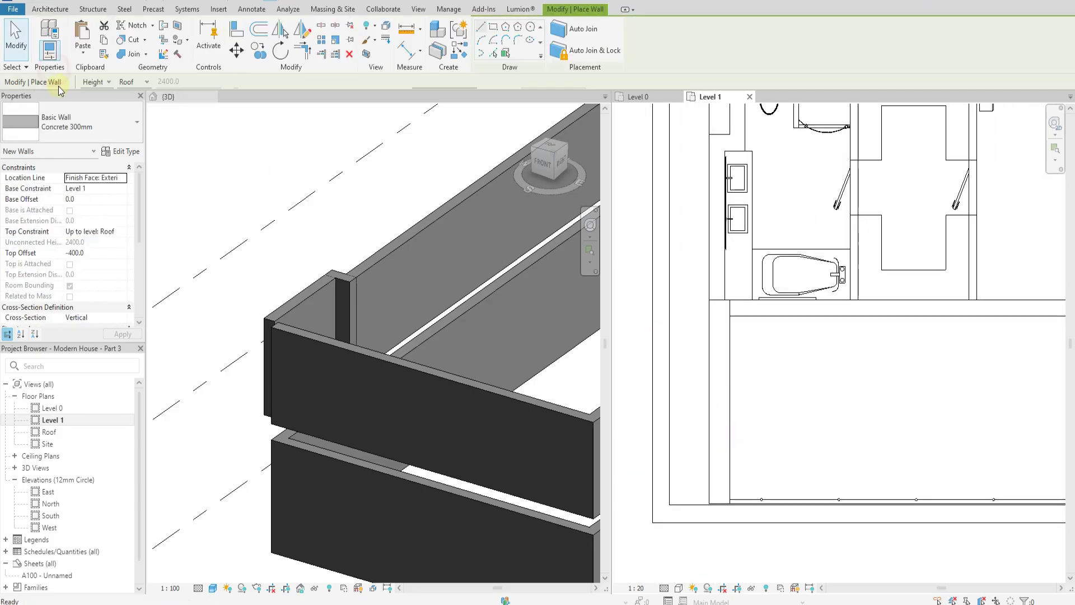
click(89, 125)
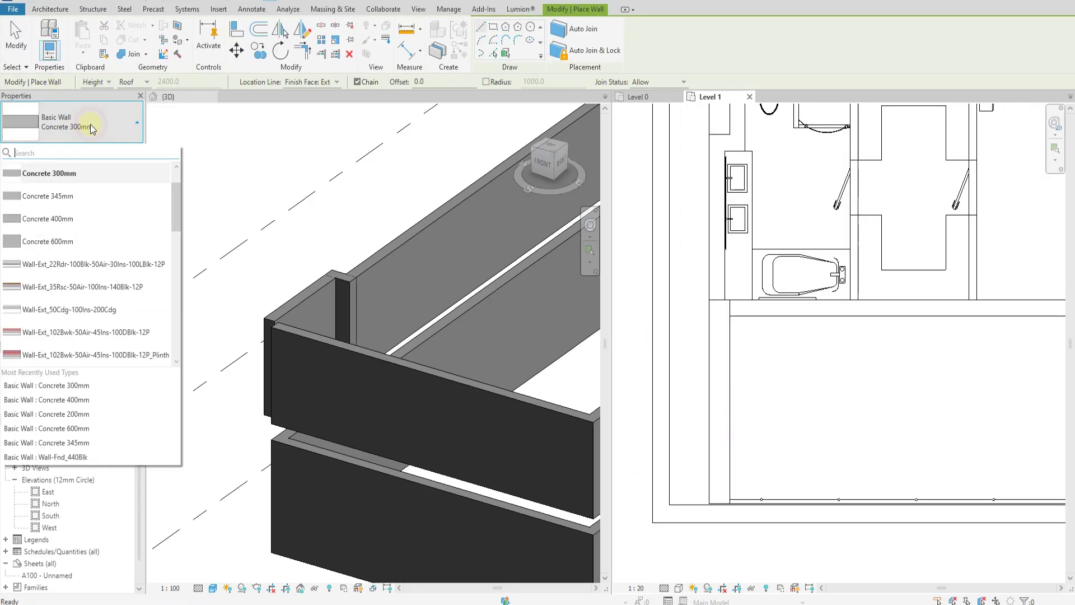
click(77, 219)
scroll(720, 312, up, 3)
click(695, 291)
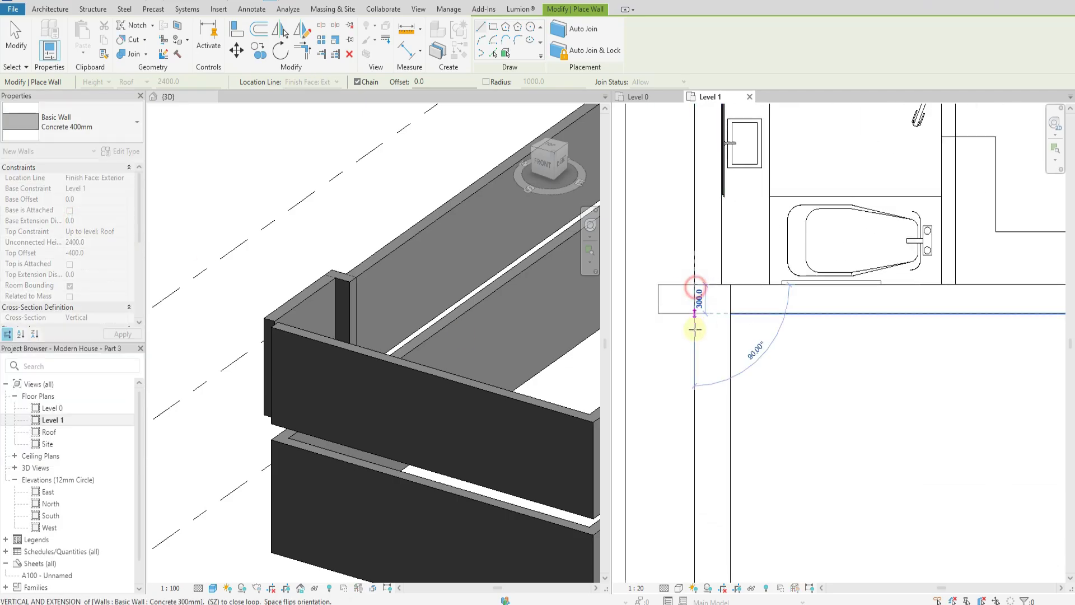
scroll(694, 342, down, 2)
scroll(696, 401, up, 5)
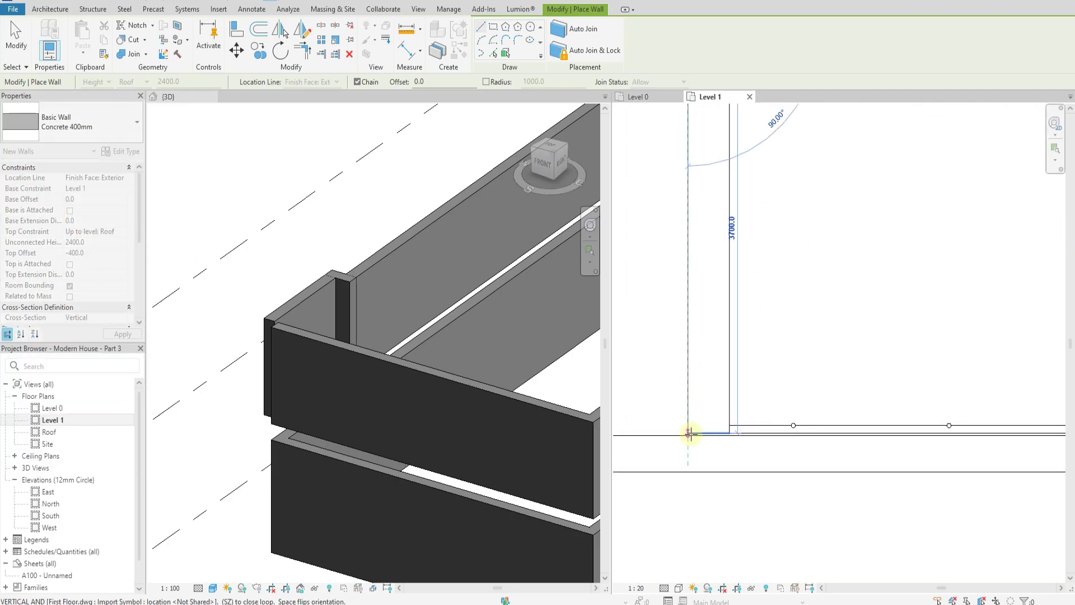
scroll(686, 425, up, 3)
scroll(681, 419, up, 4)
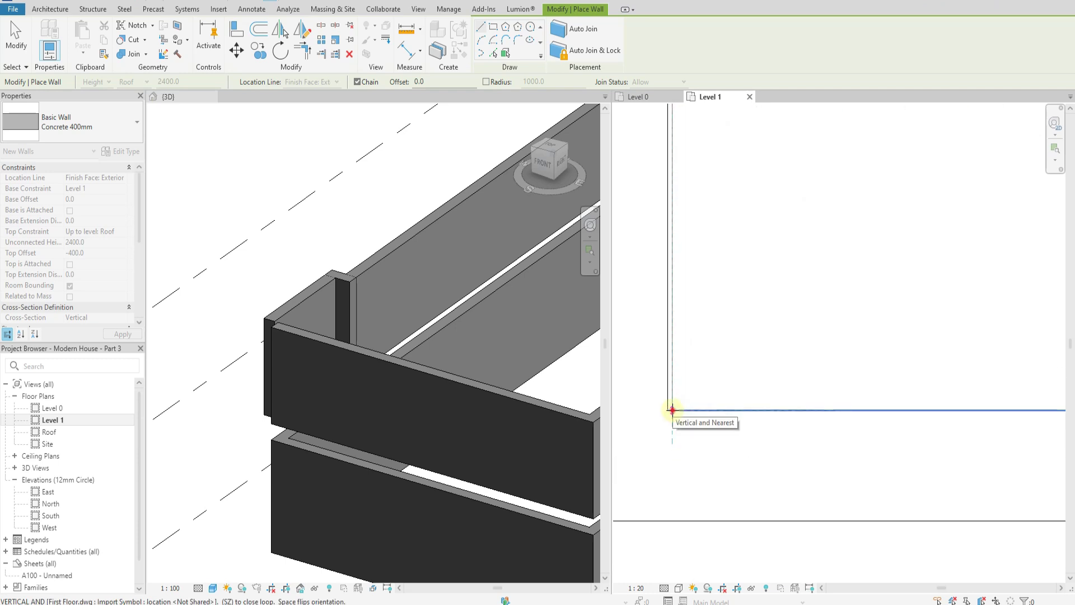
click(672, 410)
key(Escape)
key(Escape)
Select the terrace's west wall and check both of its ends against the linked drawing and adjoining walls.
click(679, 497)
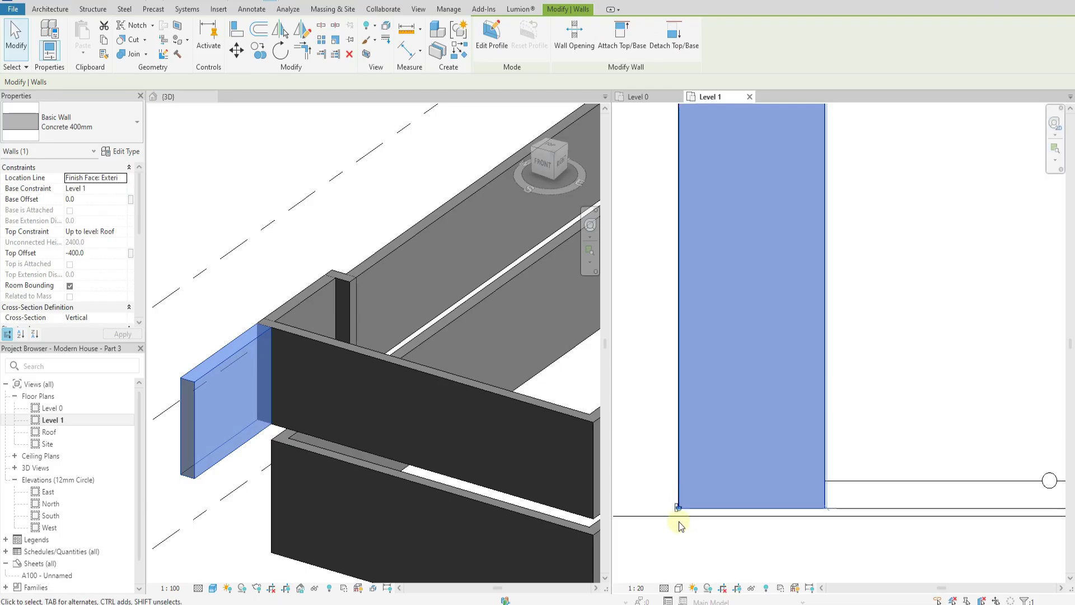
scroll(680, 526, down, 5)
scroll(649, 339, up, 5)
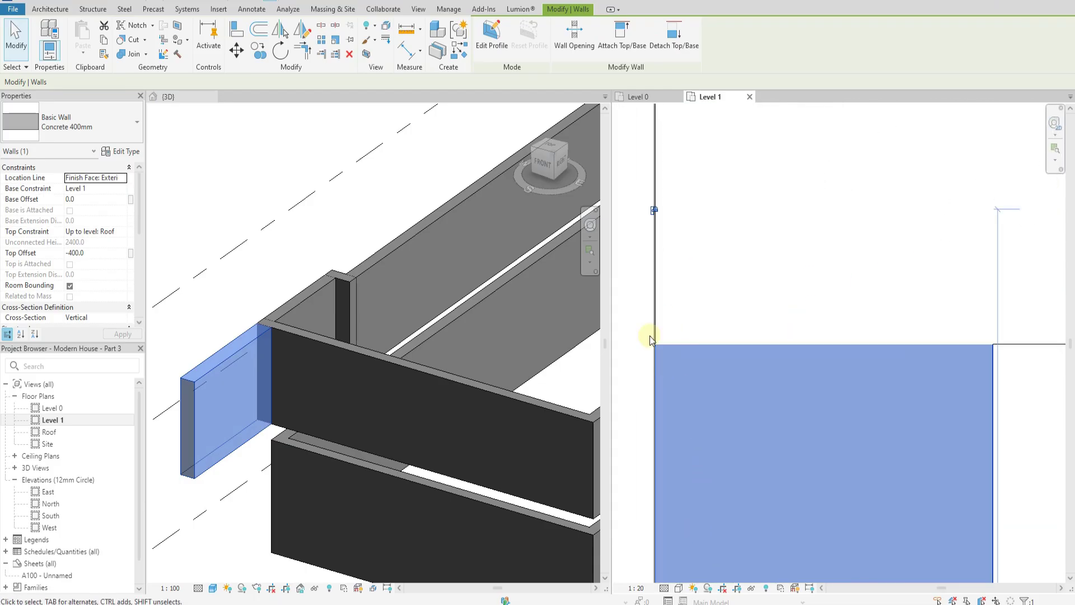
click(654, 330)
scroll(657, 371, down, 5)
scroll(734, 439, down, 4)
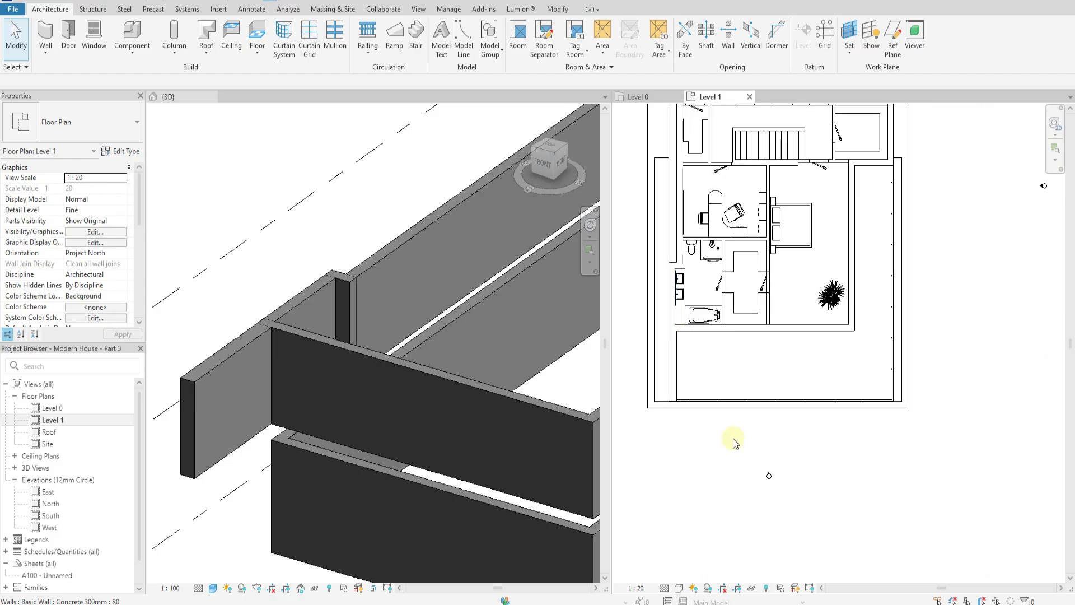
Examine the Level 1 walls around the northeast corner balcony in the floor plan and the 3D view.
scroll(912, 377, up, 6)
middle_drag(912, 377, 833, 285)
scroll(817, 246, up, 5)
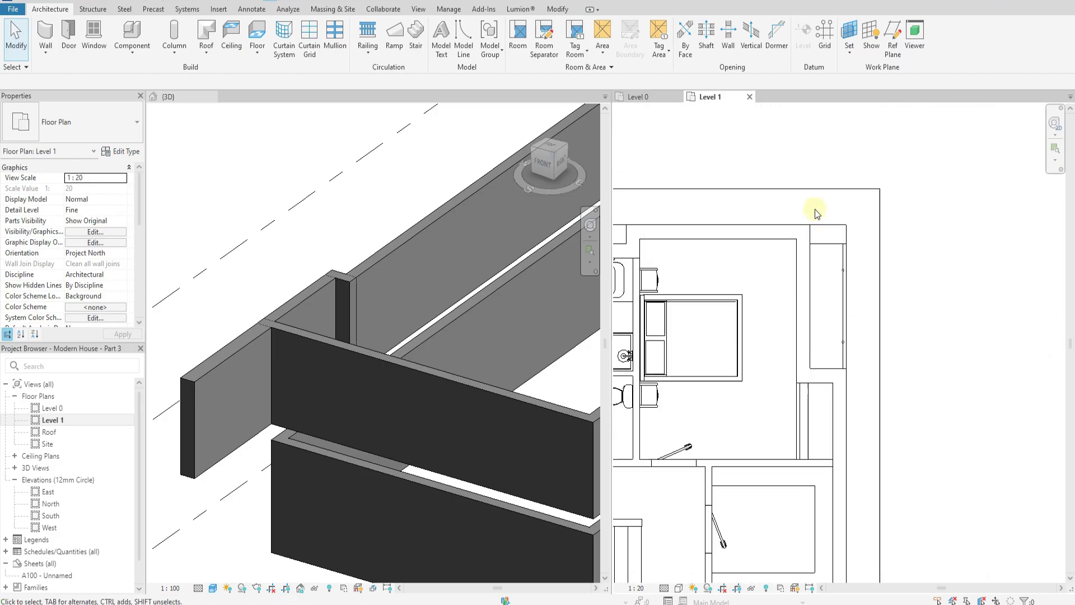
scroll(269, 350, down, 6)
scroll(448, 344, up, 5)
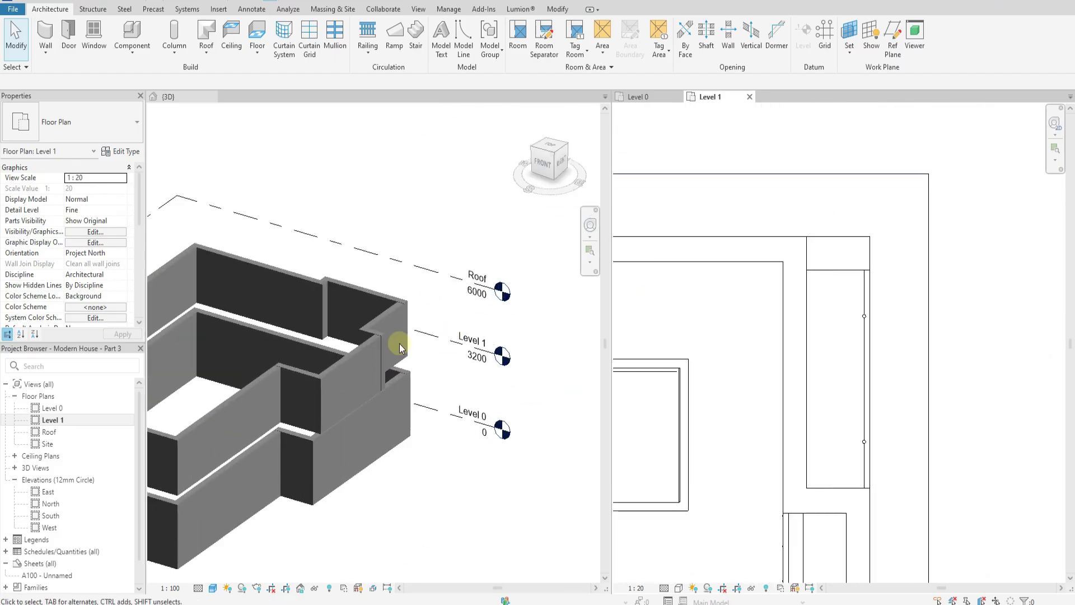
scroll(835, 233, up, 2)
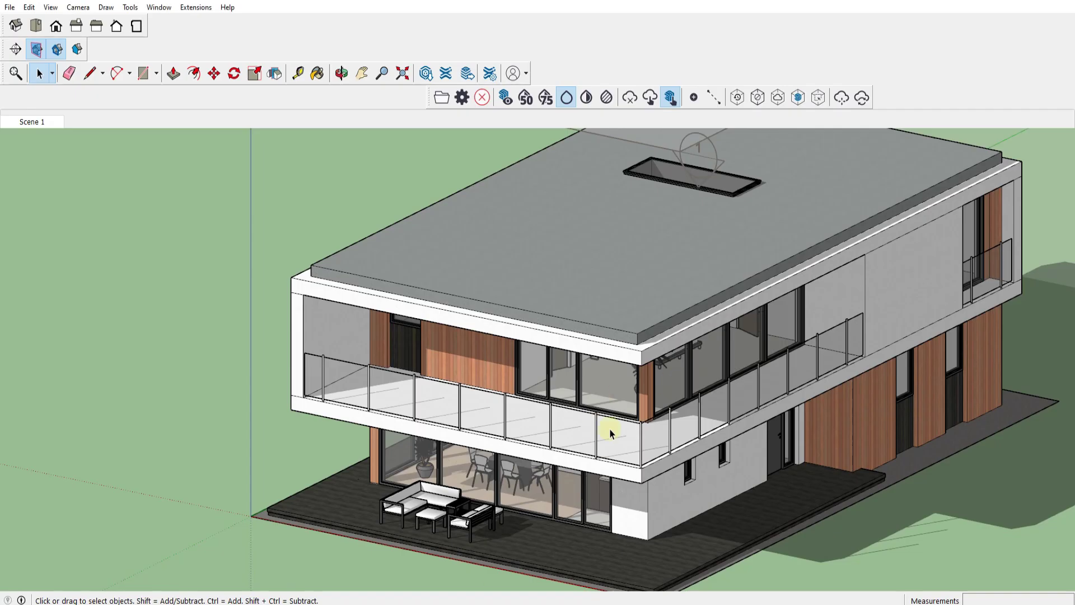
Draw a Concrete 400mm wall about 956 mm long along the north edge to the northeast balcony corner and leave the wall command.
middle_drag(615, 432, 979, 341)
scroll(979, 341, up, 5)
scroll(977, 341, up, 2)
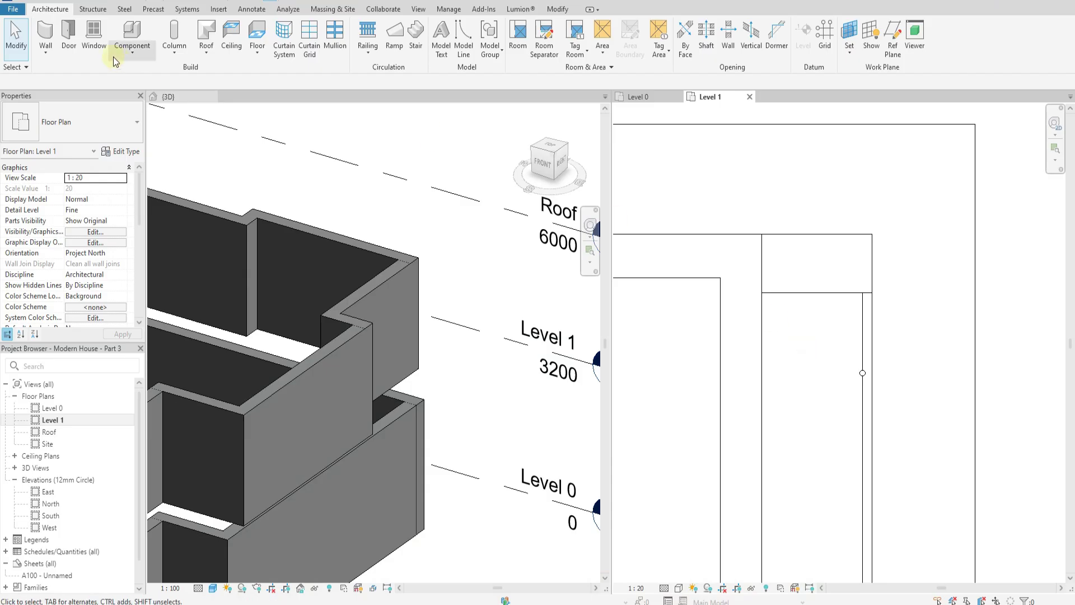
click(41, 56)
click(62, 70)
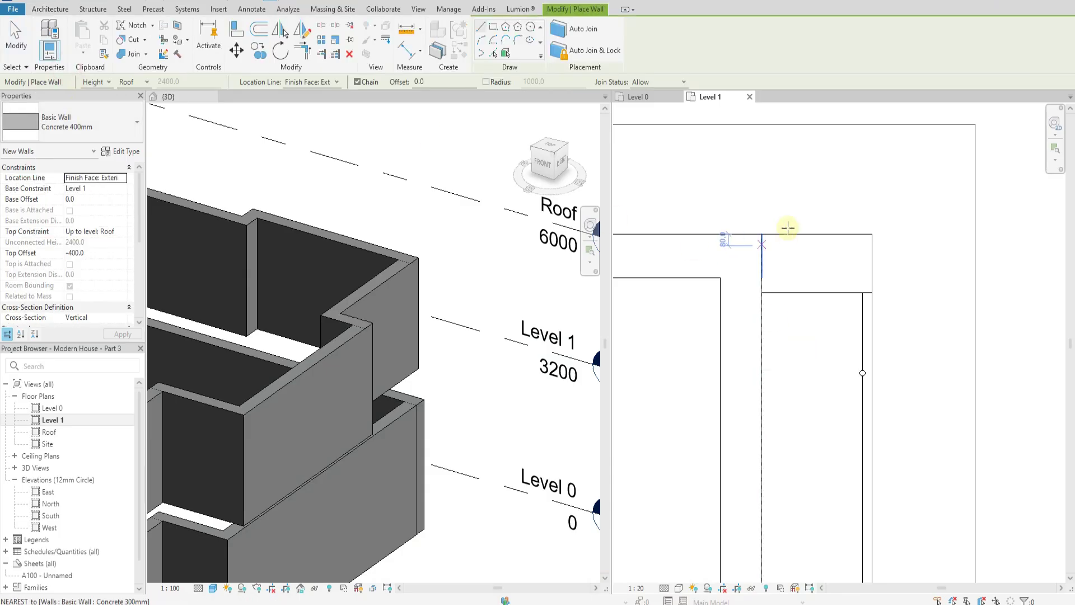
click(762, 233)
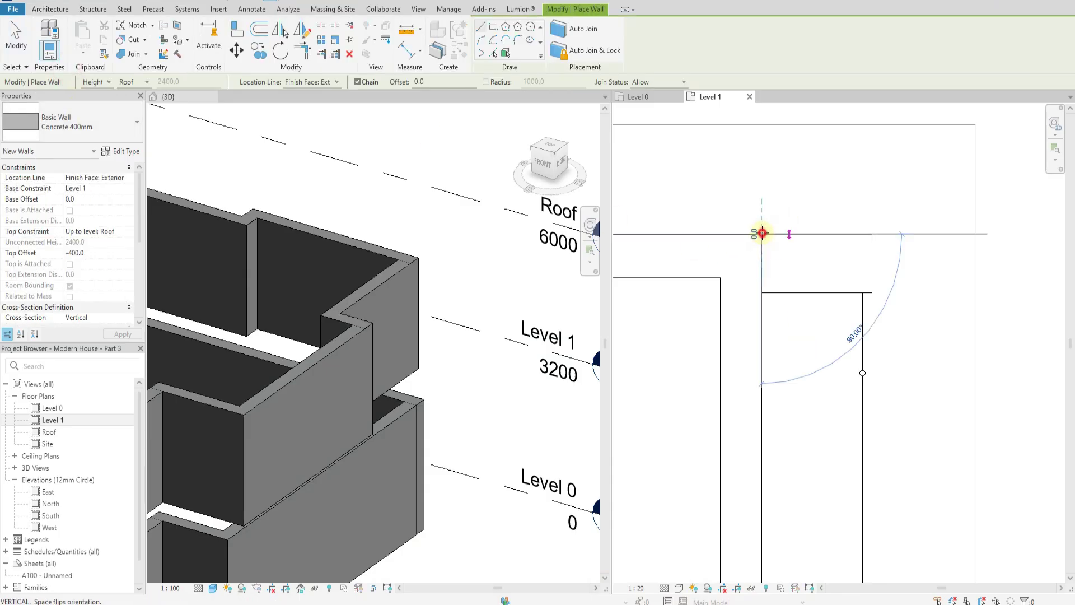
click(871, 232)
key(Escape)
key(Escape)
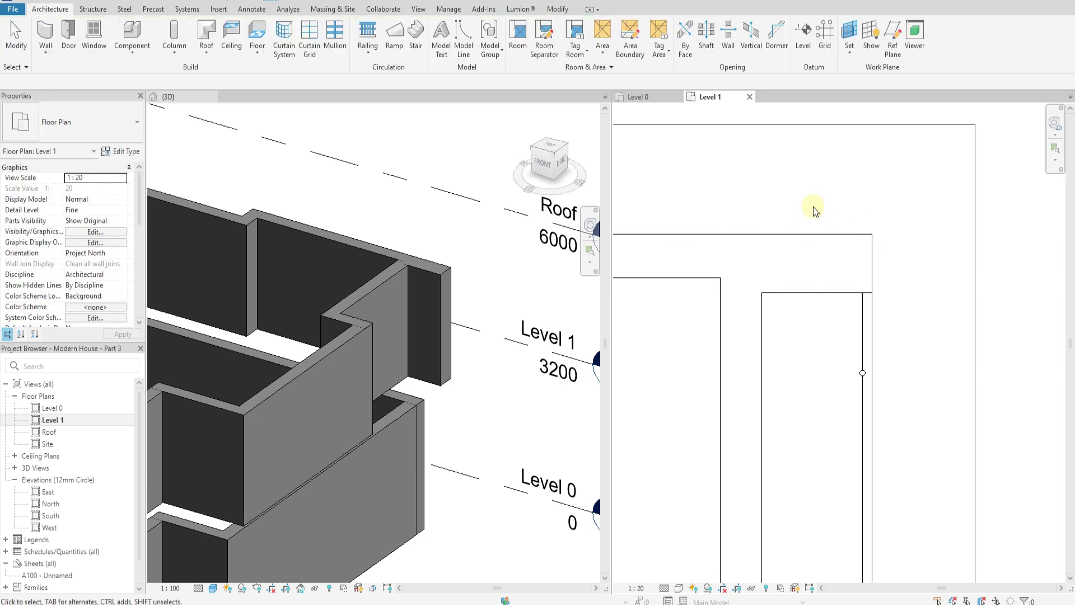
Open the North elevation, select the new corner wall and compare its top with the Roof level and the linked elevation.
scroll(842, 304, down, 2)
scroll(836, 252, down, 5)
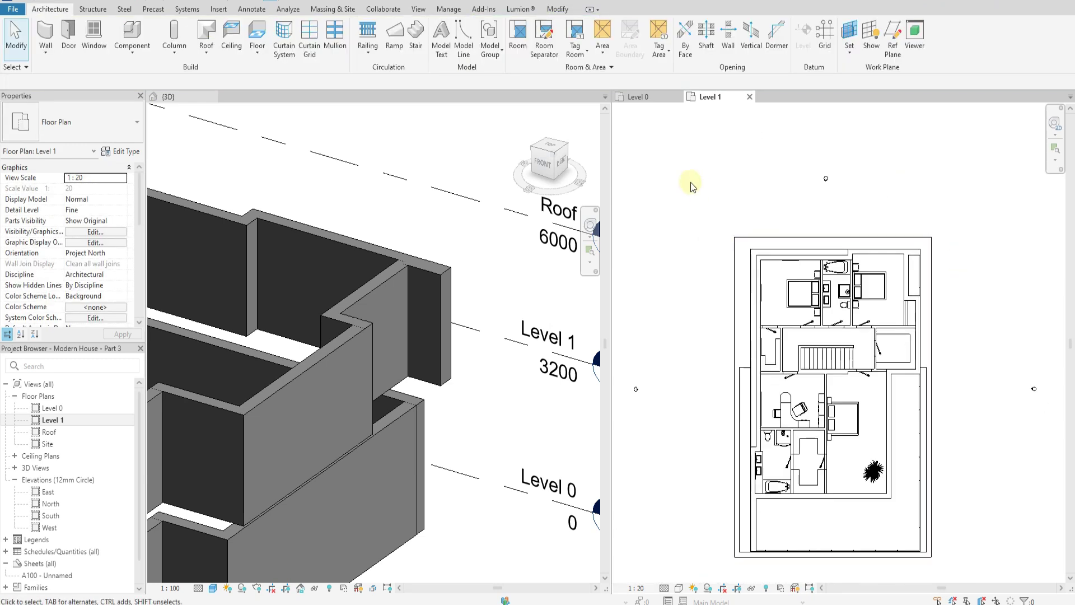
click(50, 504)
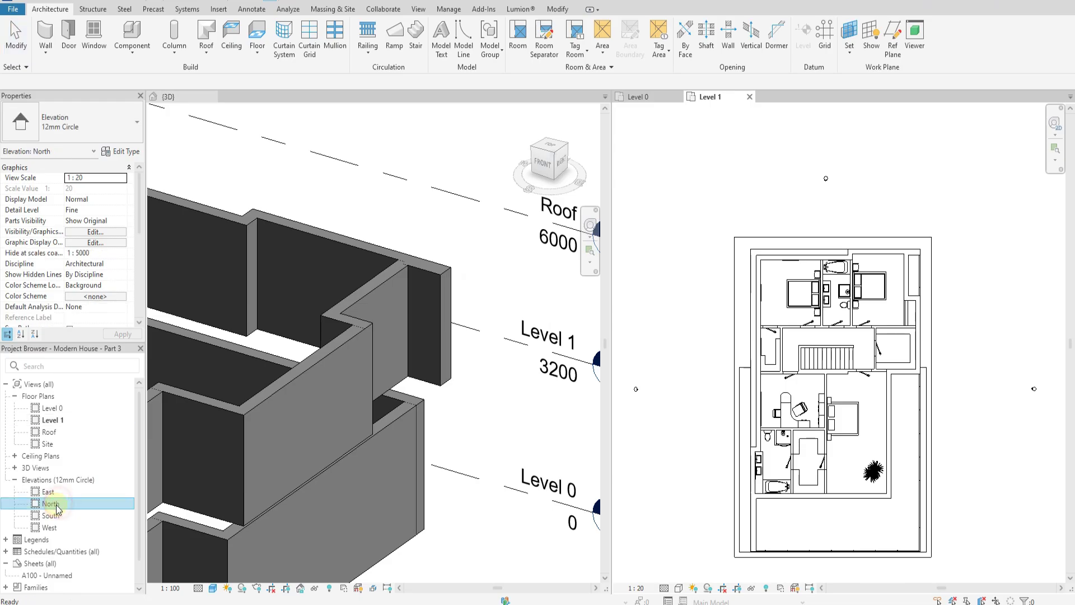
double_click(51, 504)
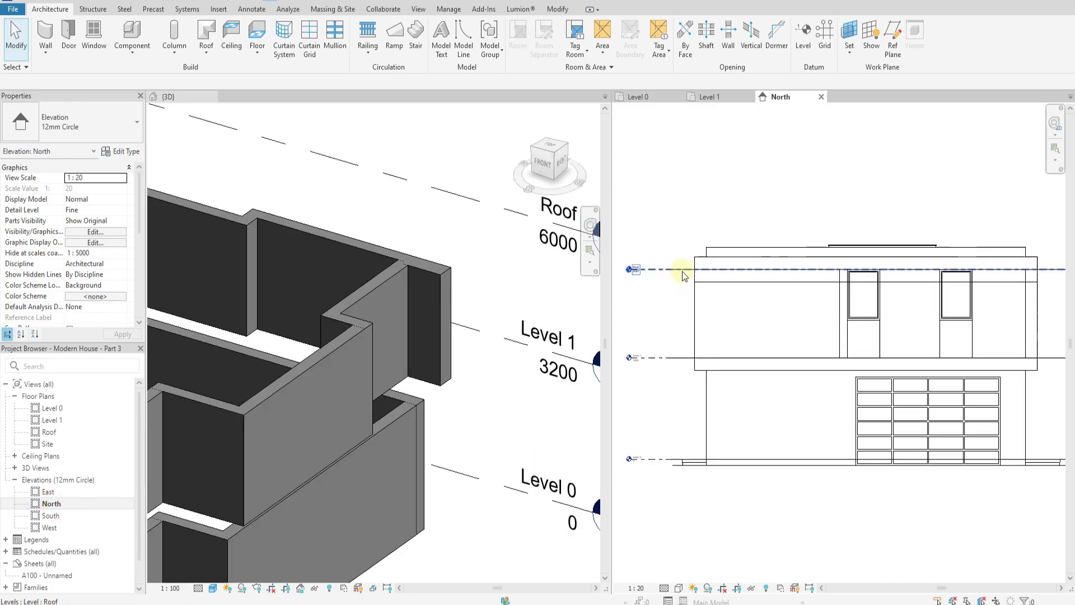
scroll(682, 271, up, 3)
click(703, 303)
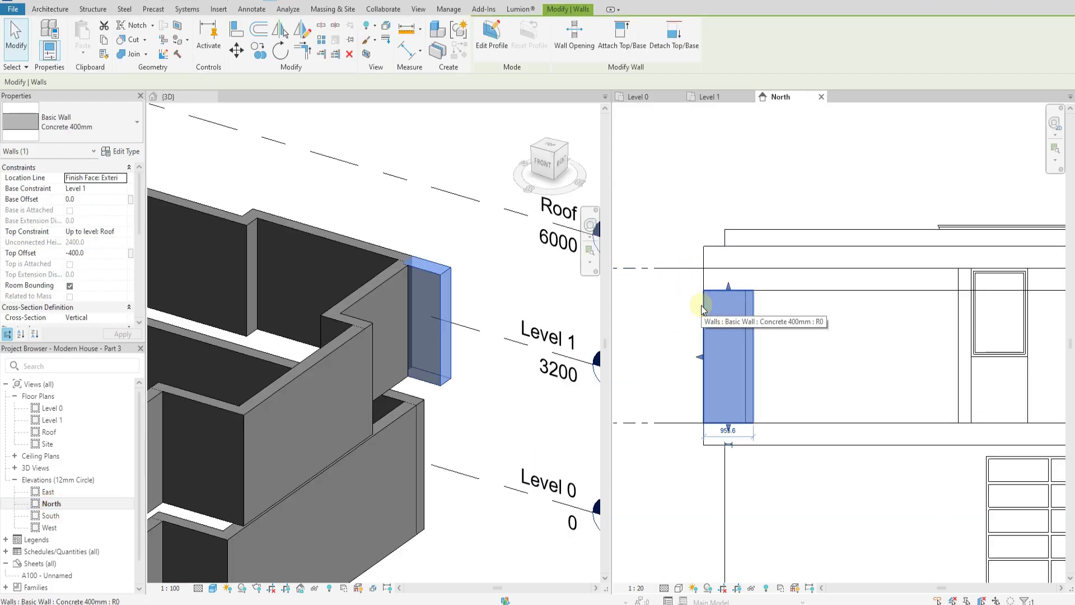
scroll(728, 291, up, 3)
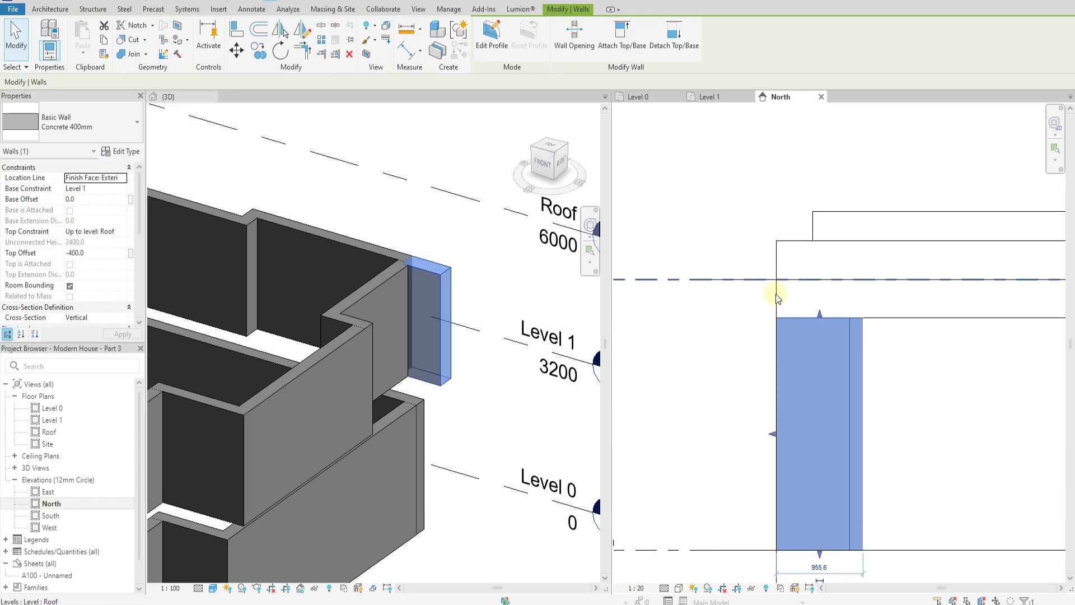
scroll(776, 294, down, 3)
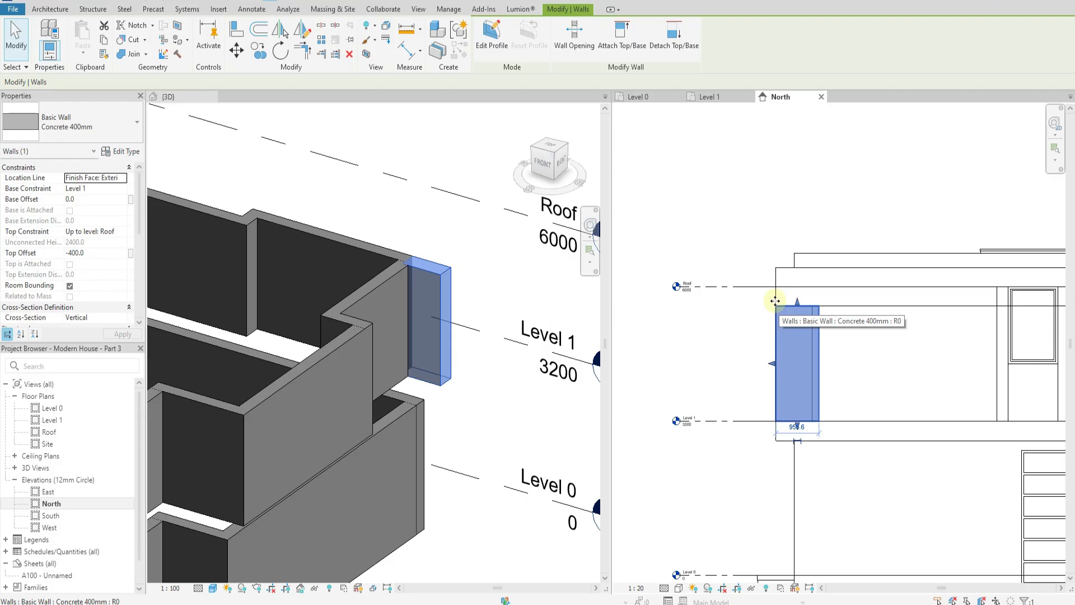
scroll(775, 279, up, 2)
scroll(800, 299, down, 2)
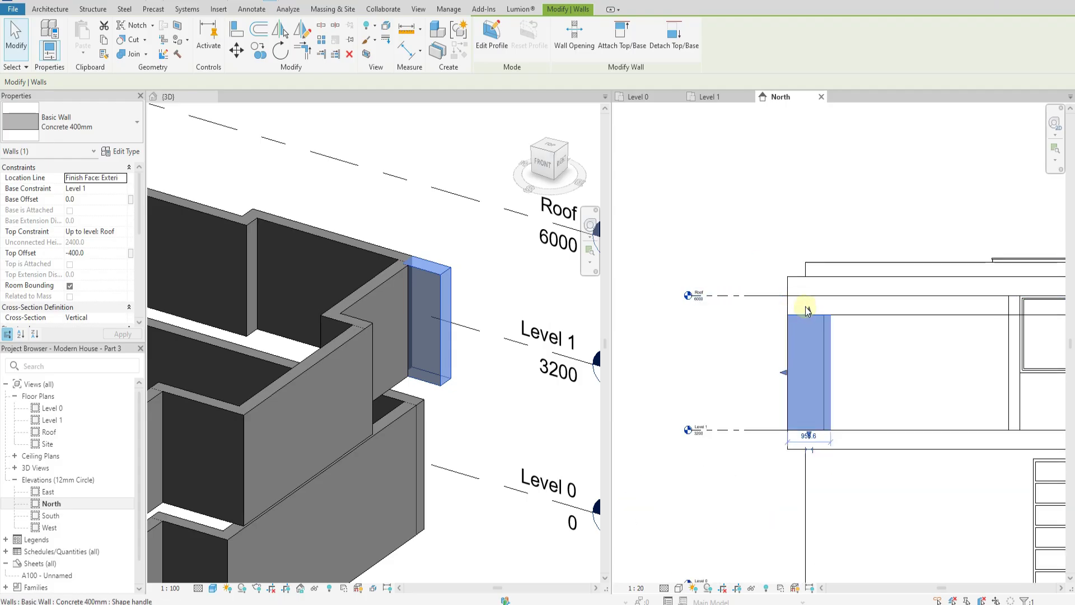
scroll(806, 309, up, 2)
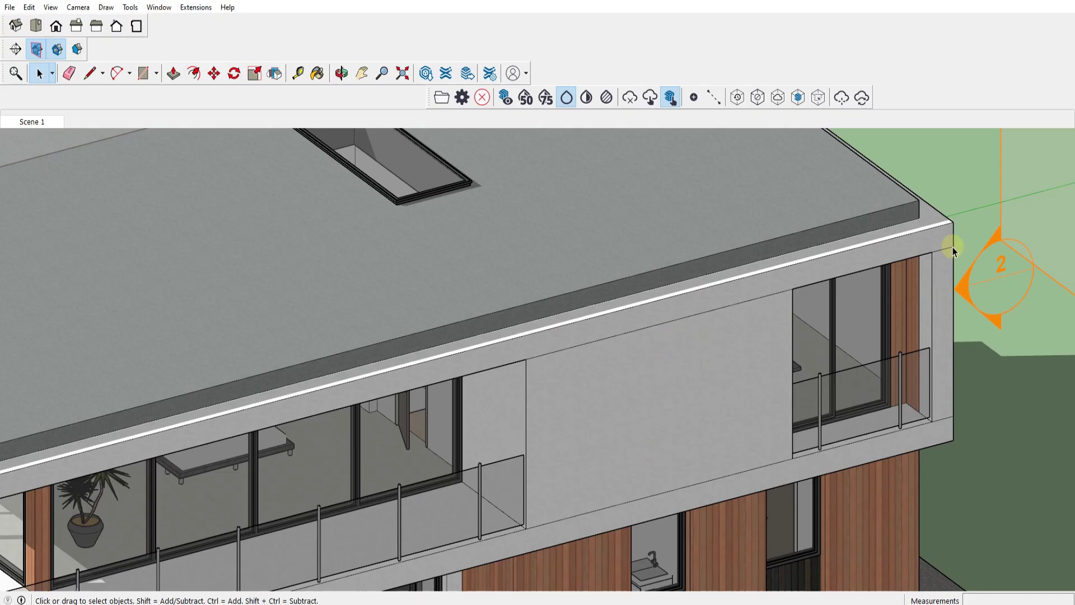
Switch to SketchUp and move the vertical section plane from outside the house into its north end to inspect the cut.
scroll(957, 247, down, 3)
middle_drag(831, 407, 543, 437)
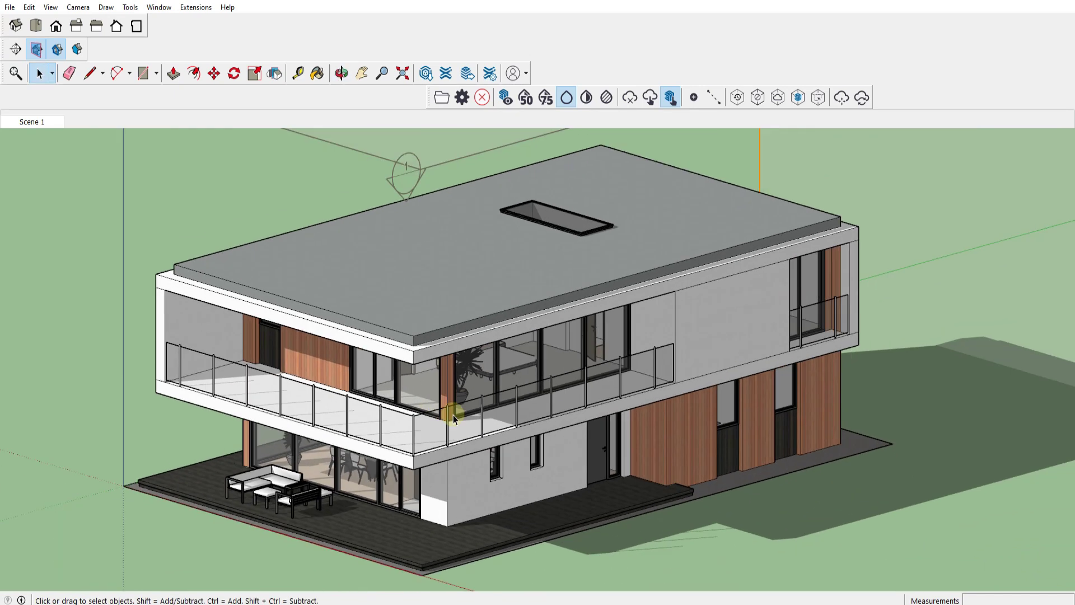
scroll(713, 468, down, 5)
middle_drag(674, 483, 787, 530)
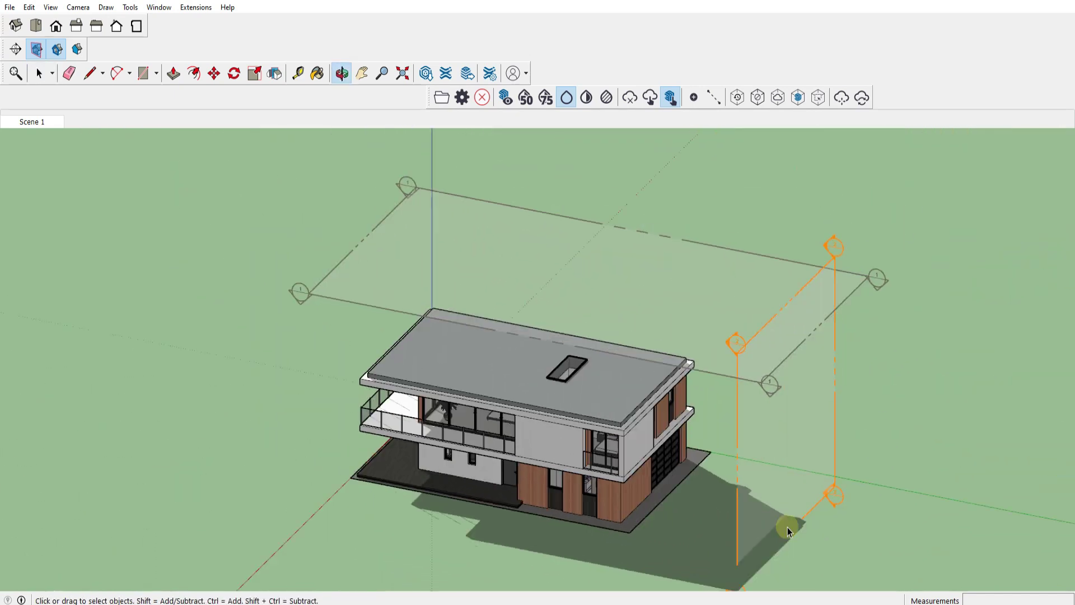
click(738, 527)
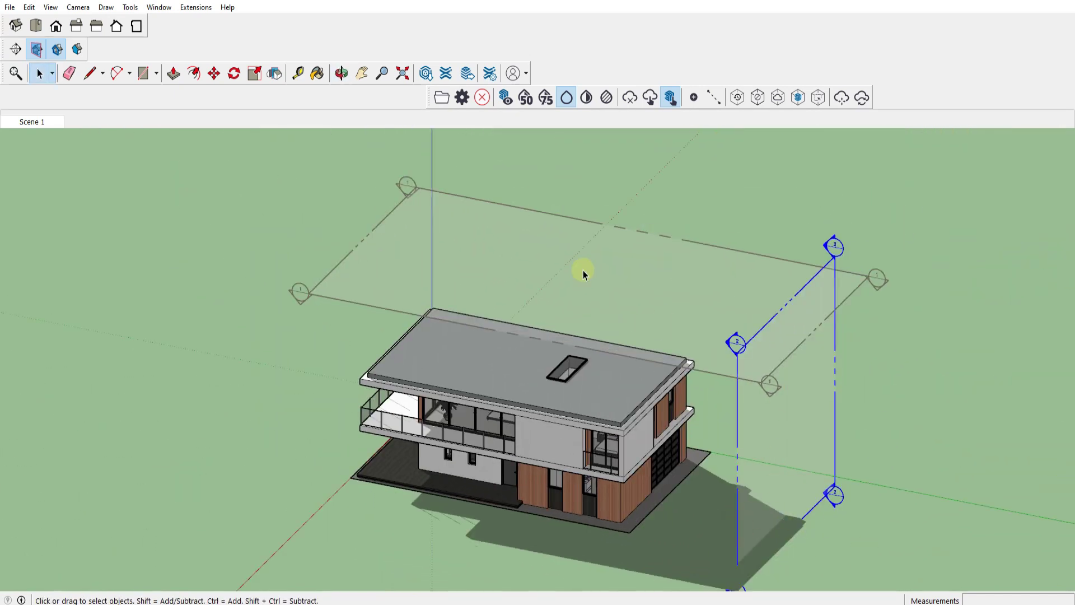
click(214, 73)
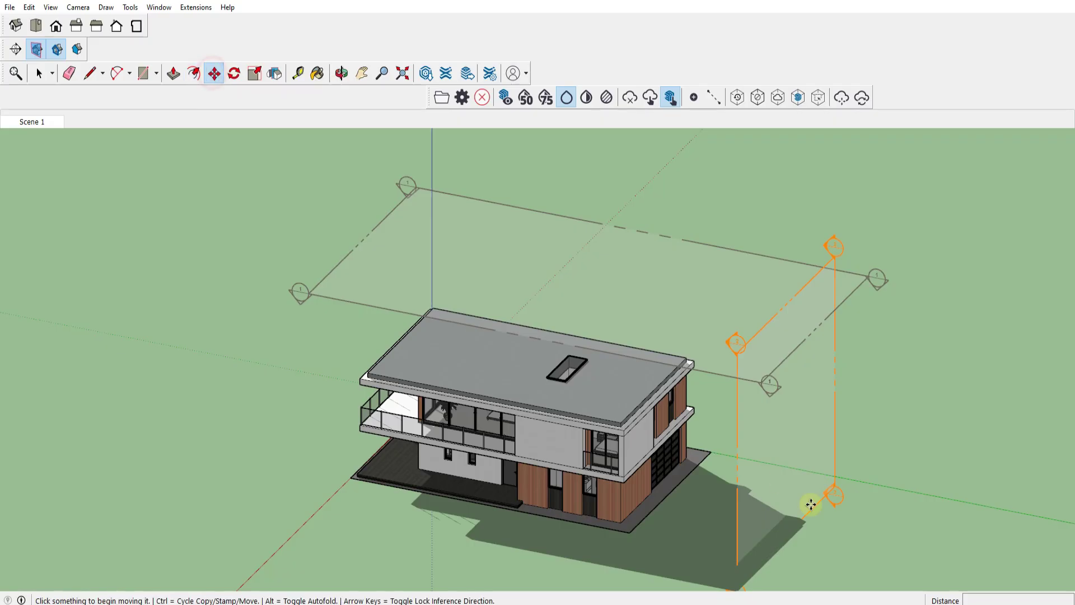
click(720, 488)
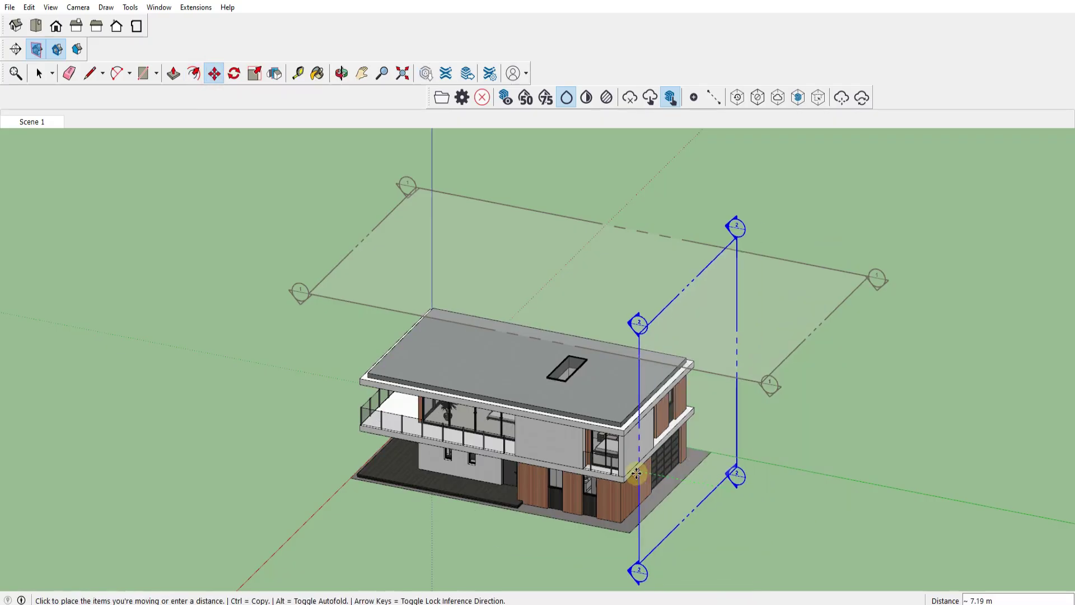
scroll(556, 464, up, 3)
middle_drag(543, 449, 651, 427)
click(686, 473)
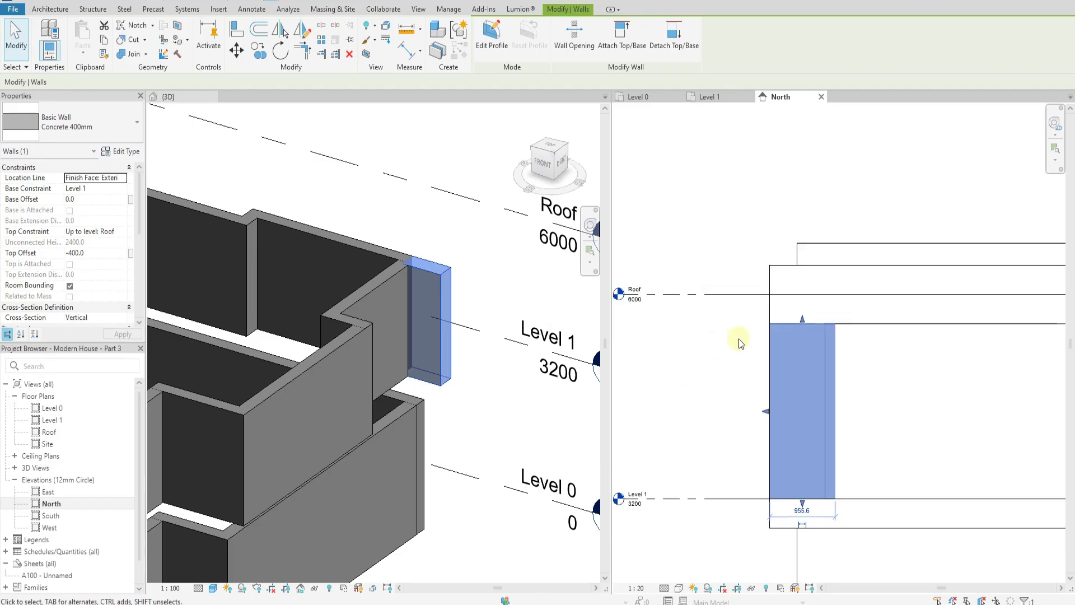
Select both chains of connected Level 1 exterior walls, set their Top Offset to 0 and check them in the North elevation.
scroll(738, 338, down, 2)
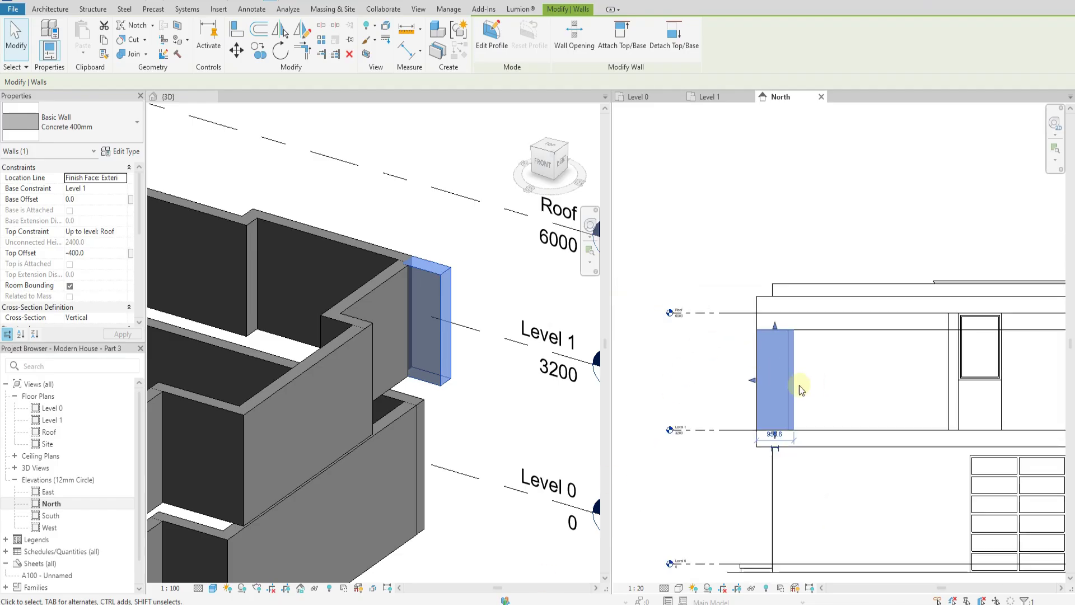
scroll(504, 358, down, 3)
key(Escape)
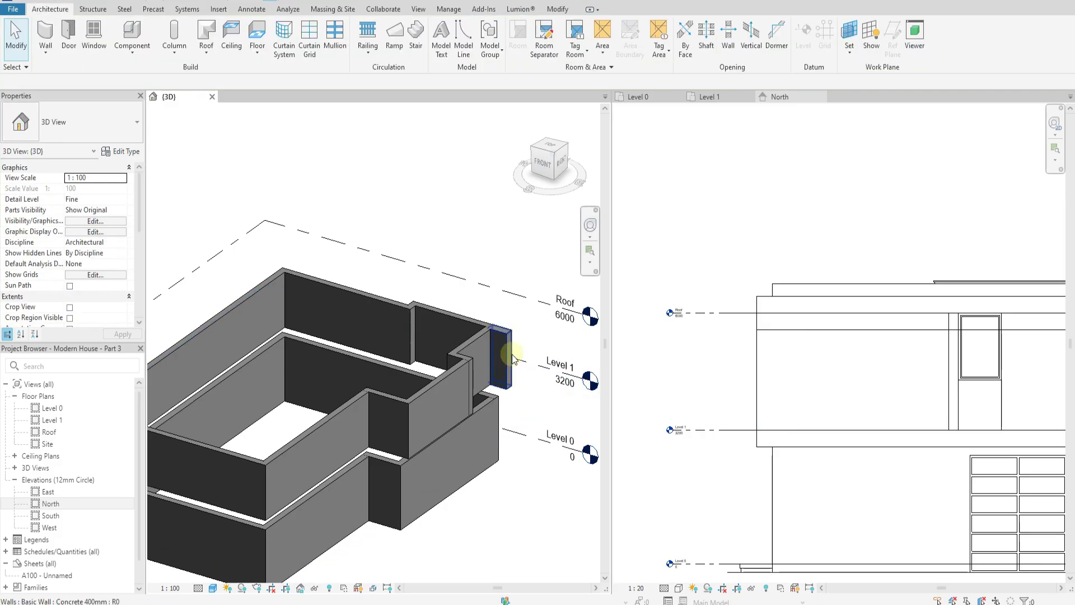
key(Tab)
click(511, 349)
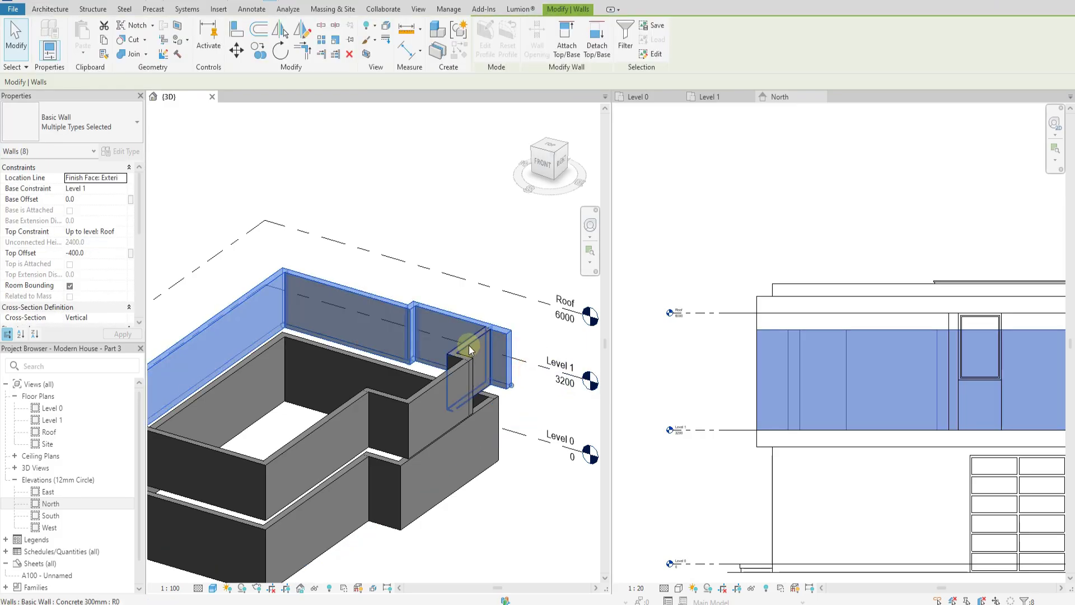
ctrl+click(469, 348)
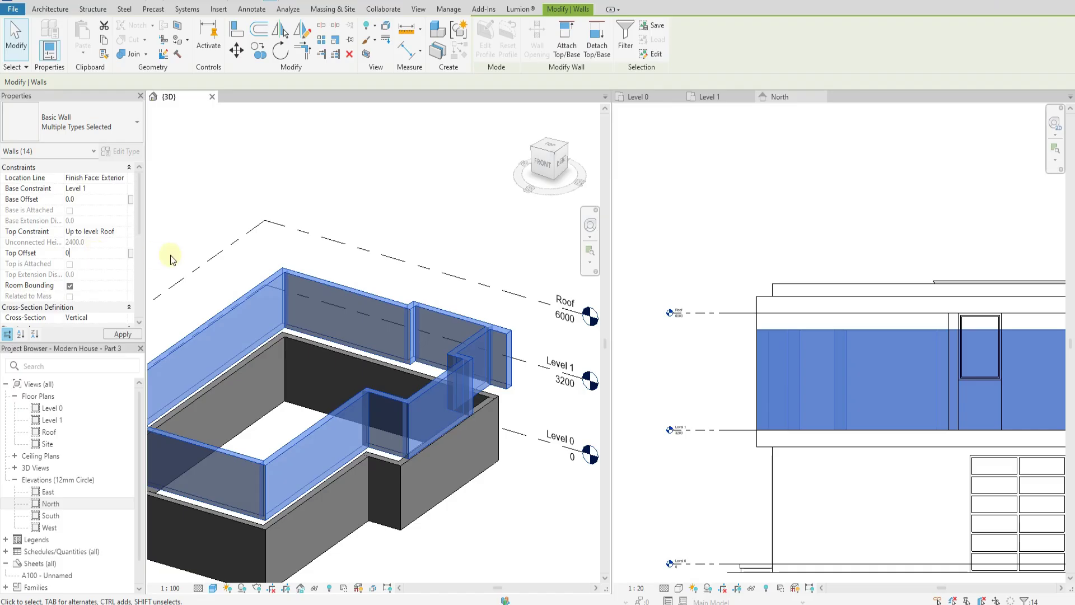
scroll(542, 334, down, 3)
shift+middle_drag(423, 487, 392, 431)
click(777, 395)
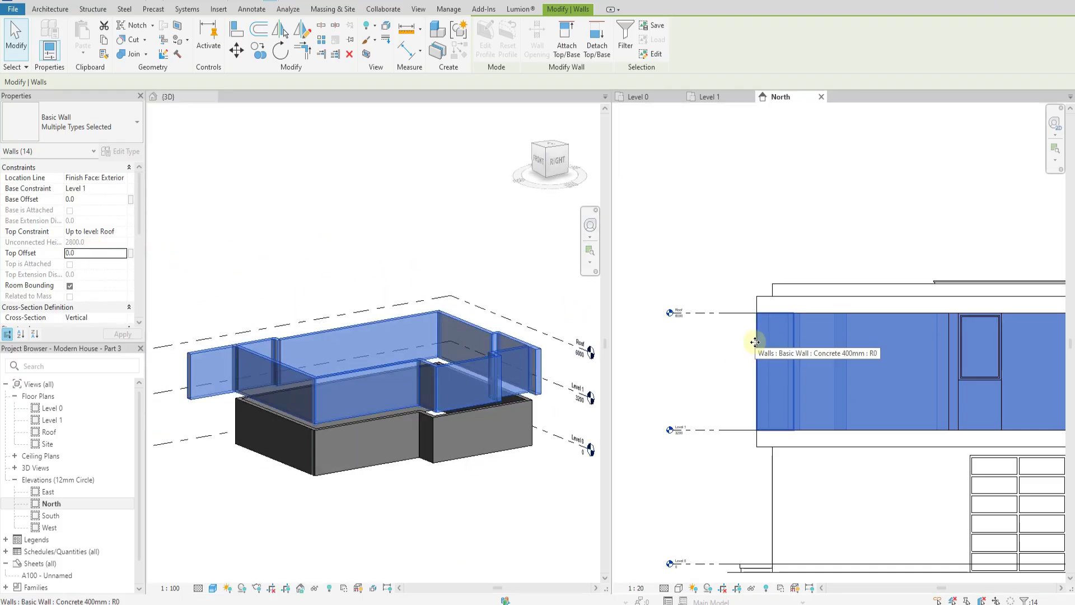
scroll(773, 384, down, 5)
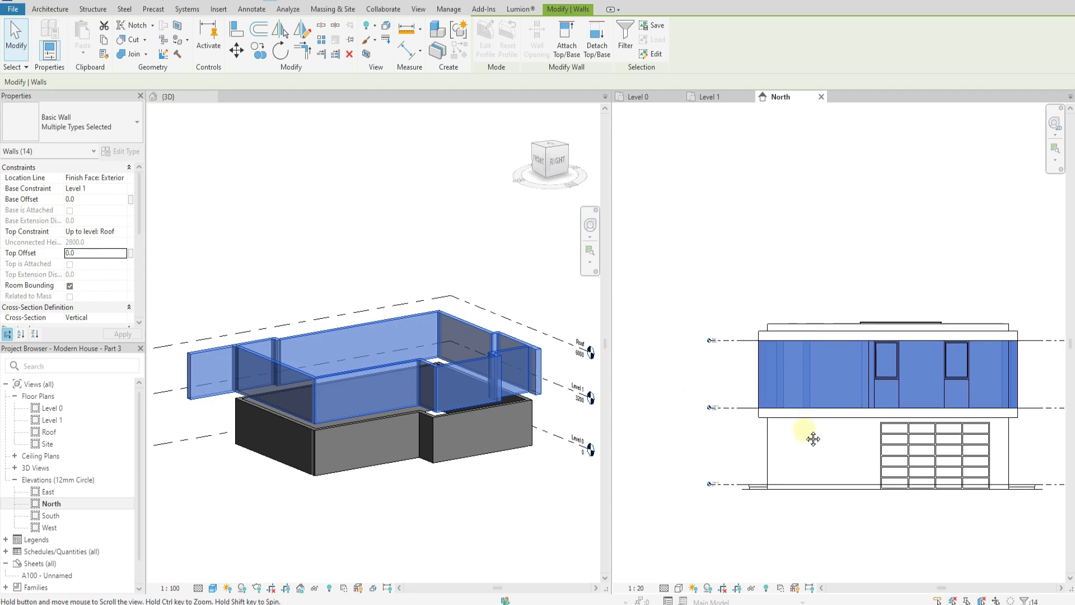
click(742, 216)
Open the Level 0 floor plan and measure the thickness of the wall north of the stairs with an aligned dimension.
click(663, 99)
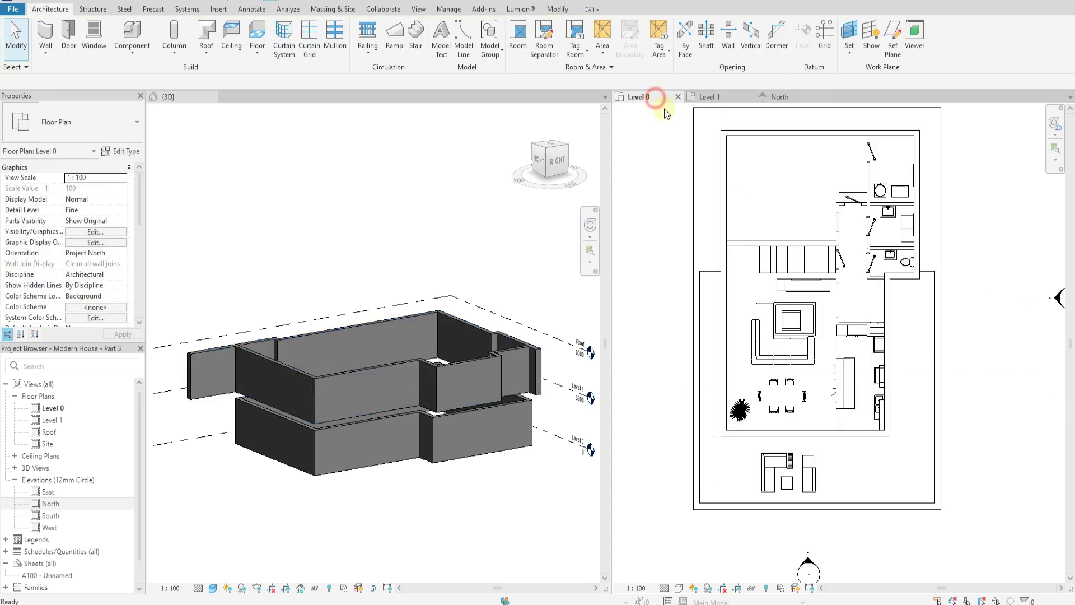
scroll(754, 250, up, 3)
scroll(845, 221, up, 2)
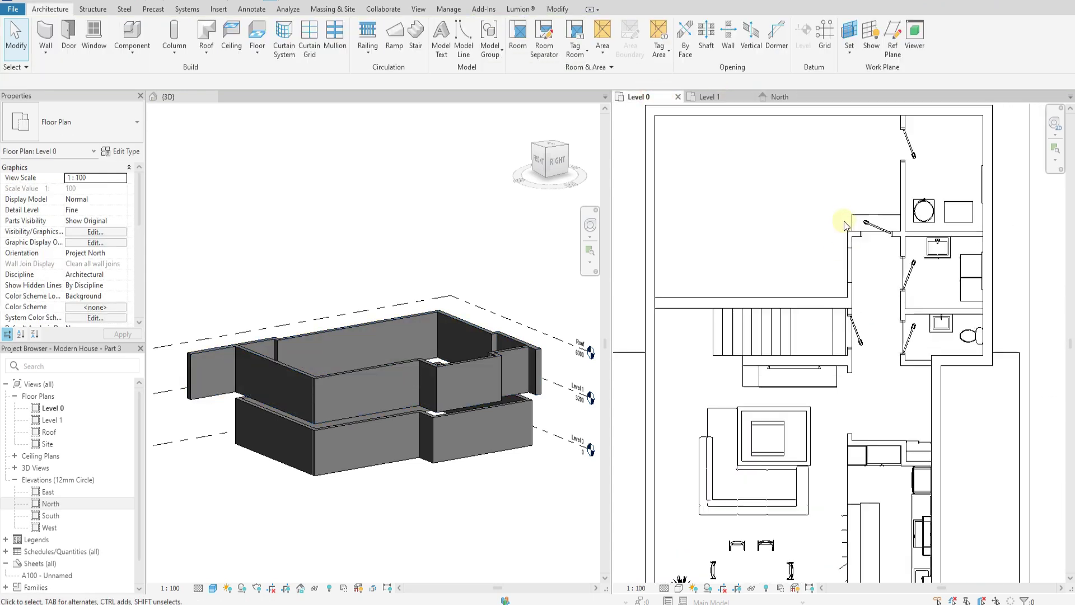
click(259, 13)
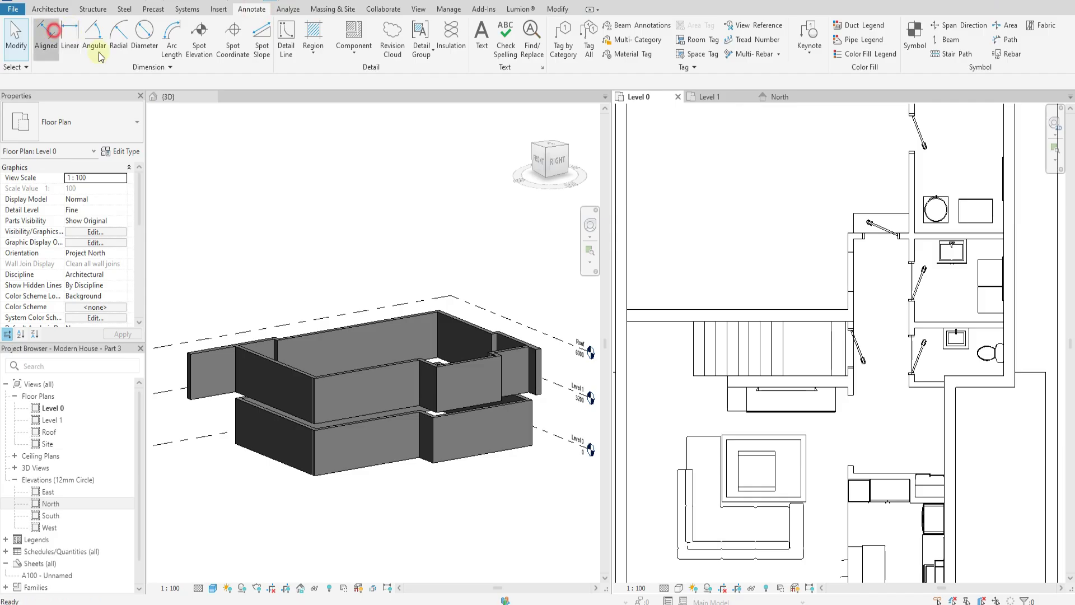
click(42, 28)
middle_drag(646, 343, 744, 358)
scroll(751, 353, up, 2)
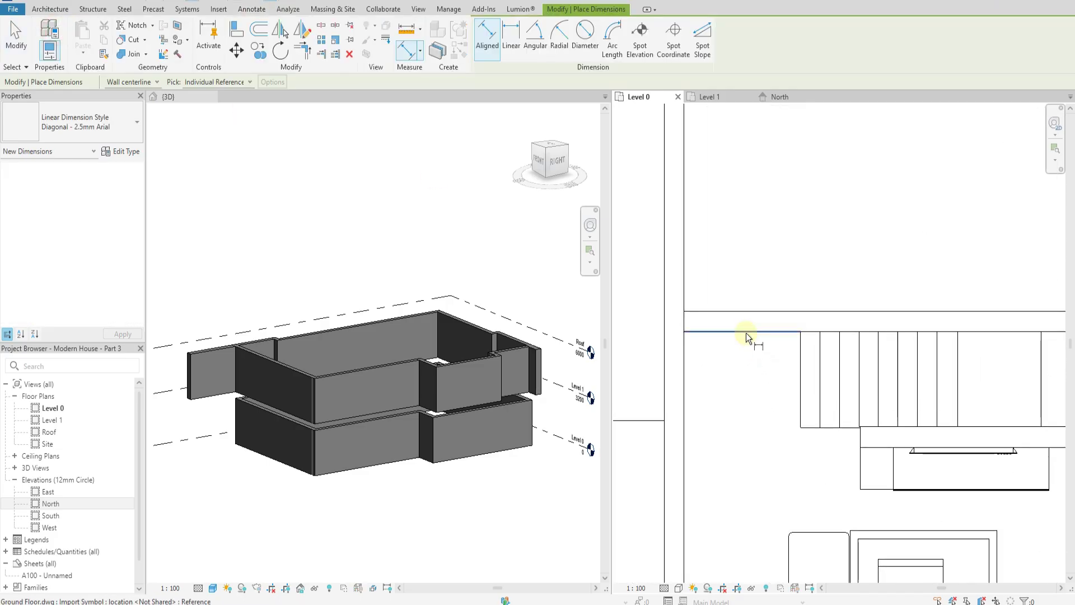
click(742, 330)
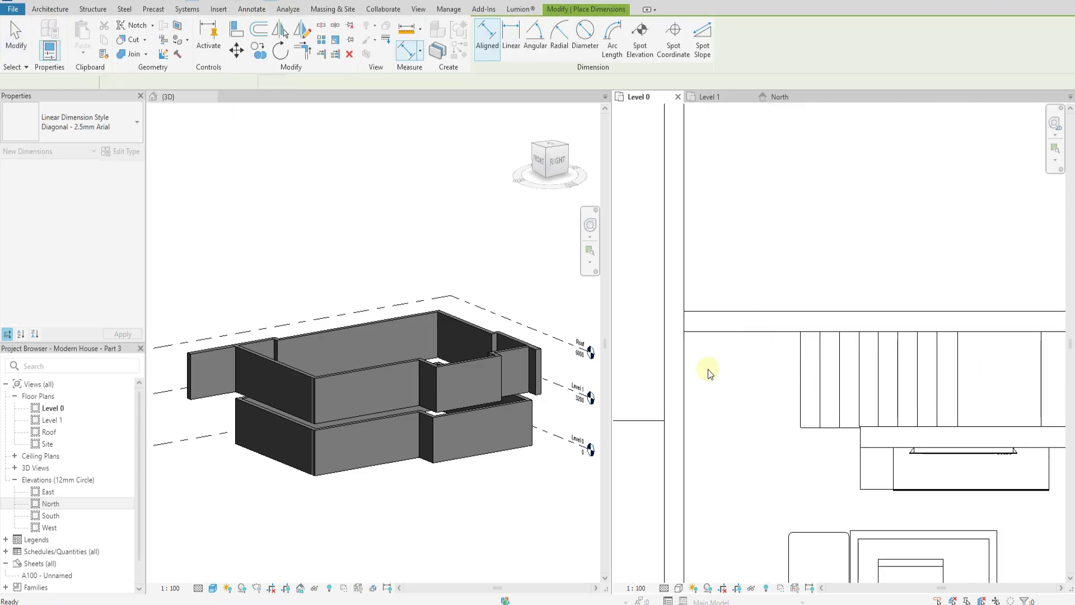
Measure the thickness of the corridor wall and the wall south of the stairs, and leave the dimension command.
scroll(708, 369, down, 3)
scroll(842, 334, up, 2)
scroll(844, 320, up, 2)
click(845, 298)
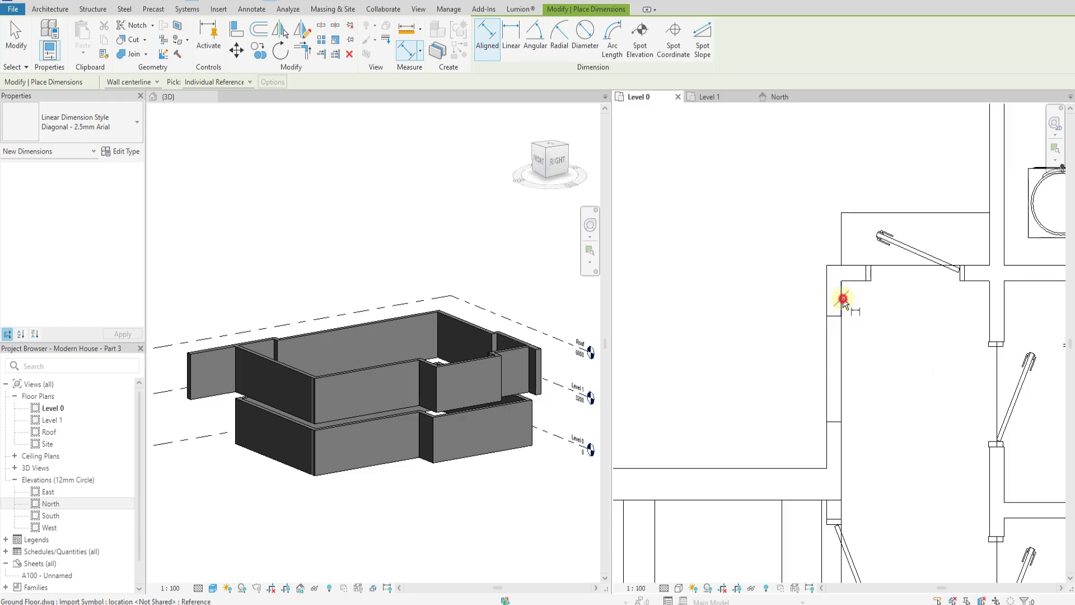
click(853, 281)
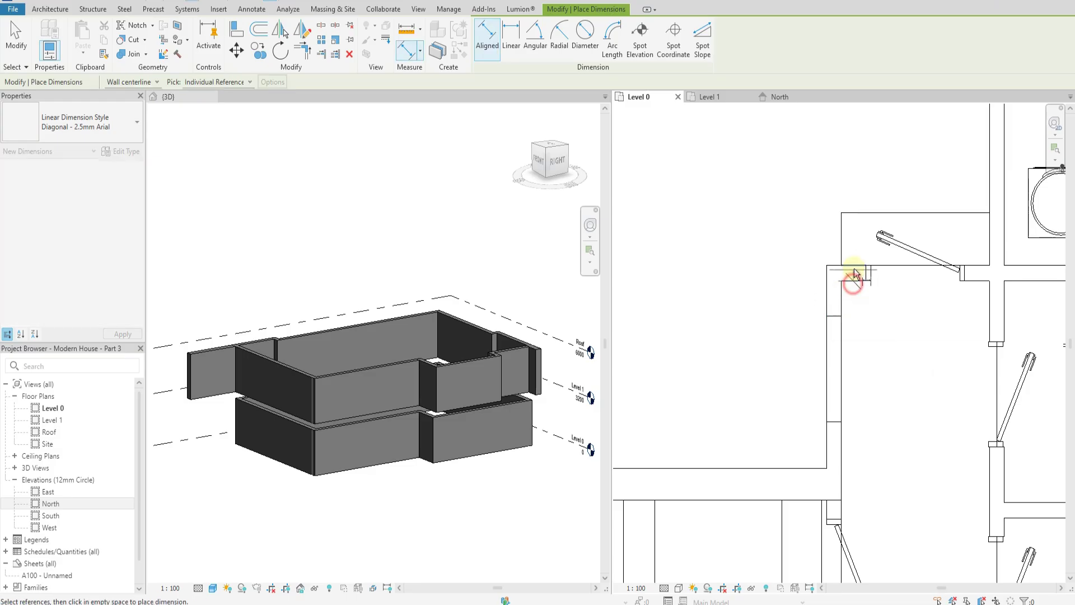
scroll(896, 364, down, 3)
scroll(756, 481, up, 3)
scroll(817, 470, up, 1)
scroll(952, 471, up, 2)
click(983, 467)
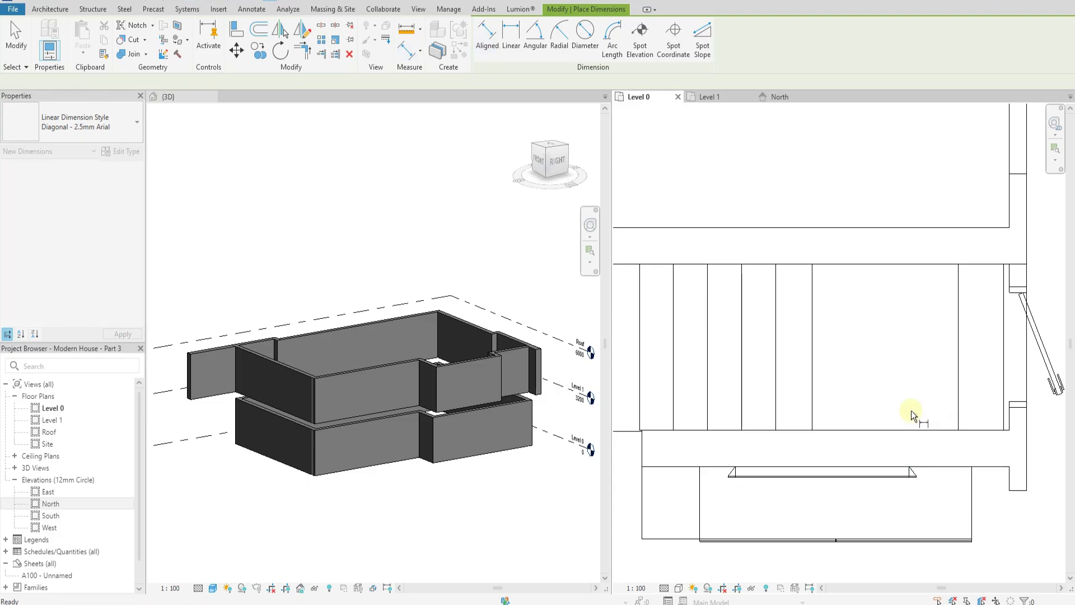
scroll(901, 414, down, 2)
key(Escape)
key(Escape)
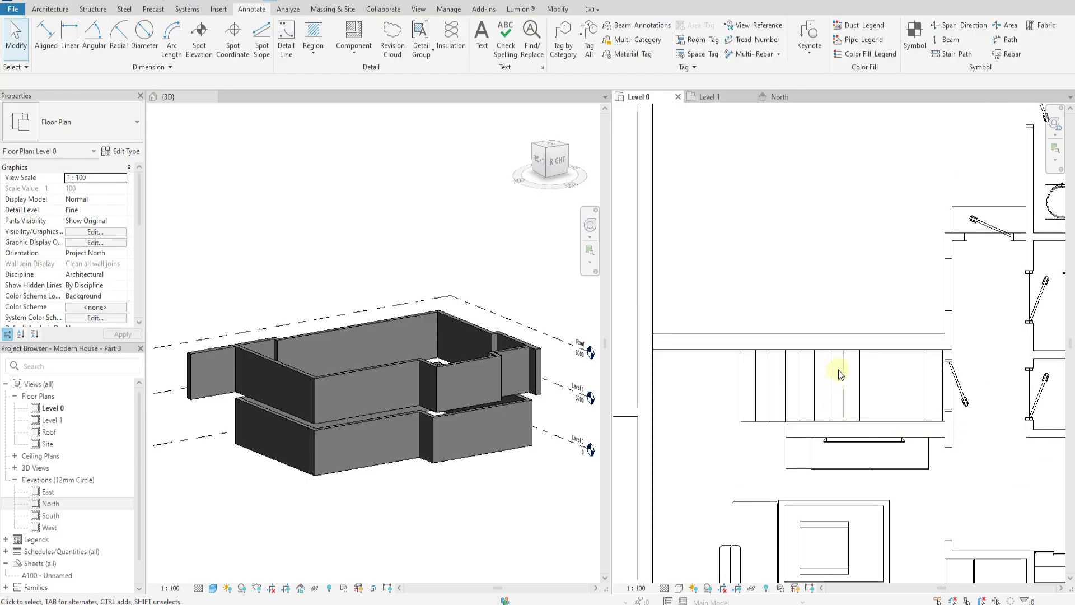
Start an architectural wall in the Level 0 plan and choose the Concrete 300mm wall type.
scroll(838, 369, down, 2)
click(48, 10)
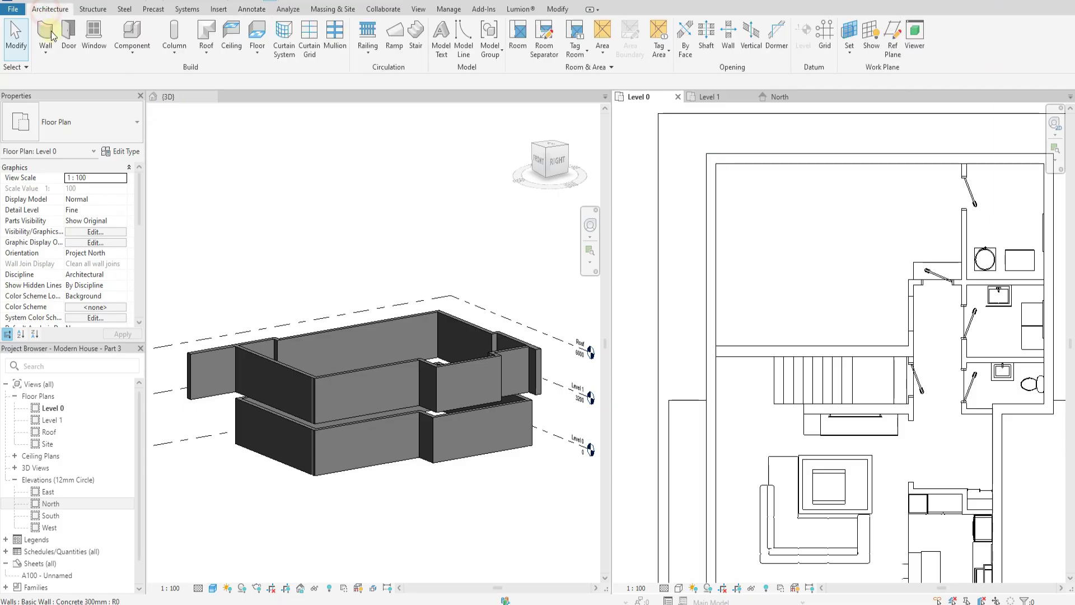
click(48, 59)
click(62, 95)
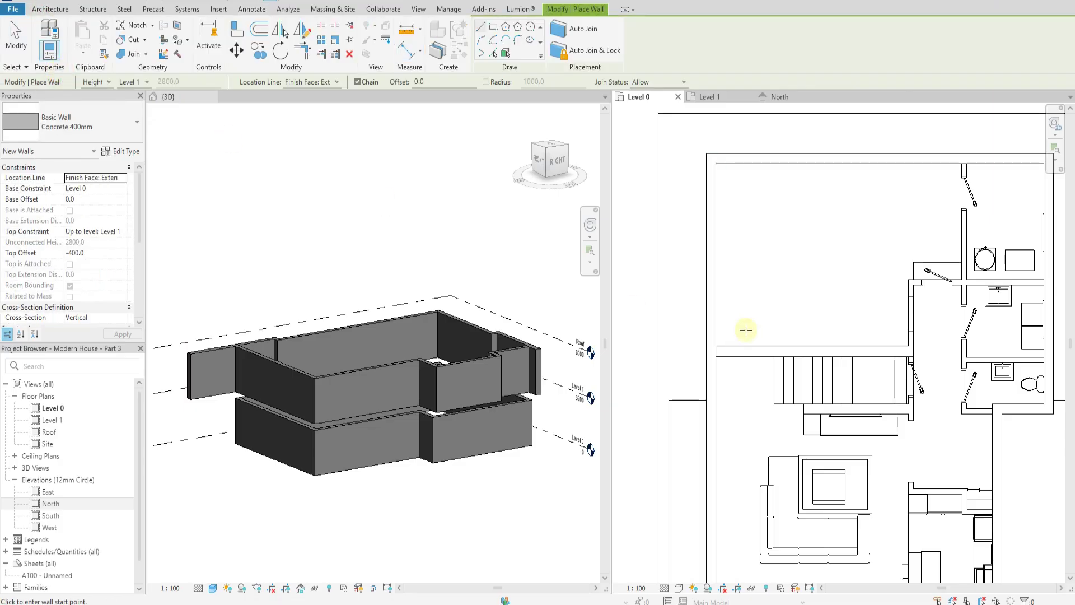
middle_drag(775, 320, 760, 327)
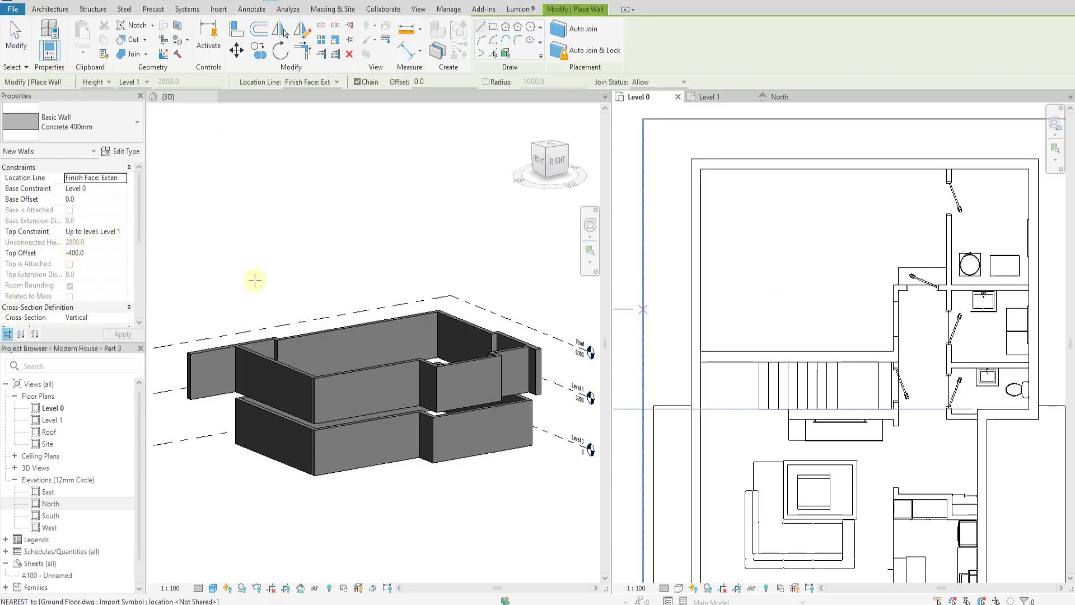
scroll(683, 364, up, 3)
click(718, 334)
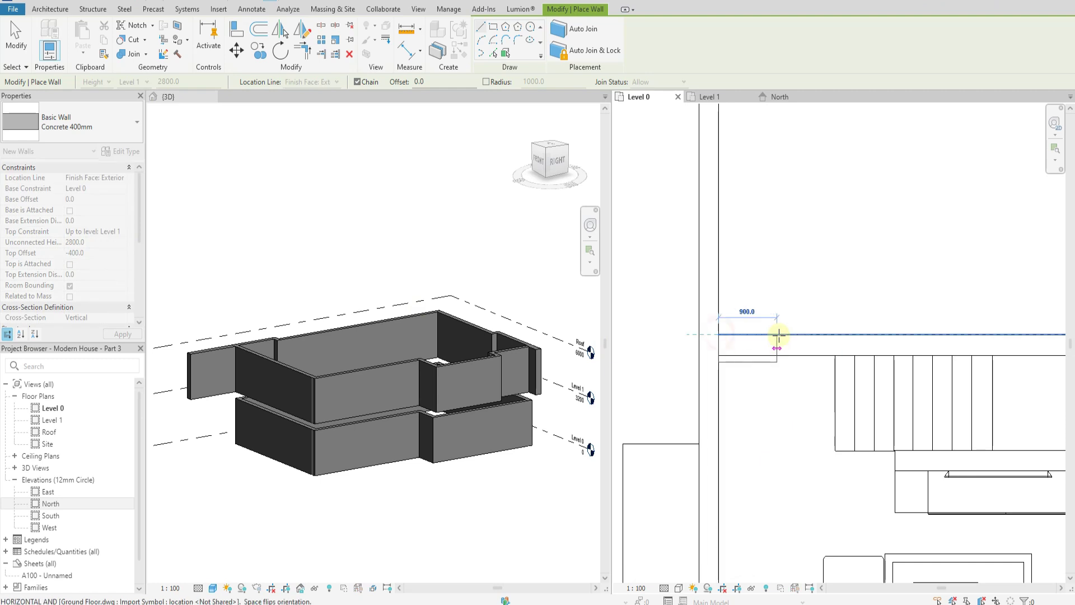
key(Escape)
click(84, 124)
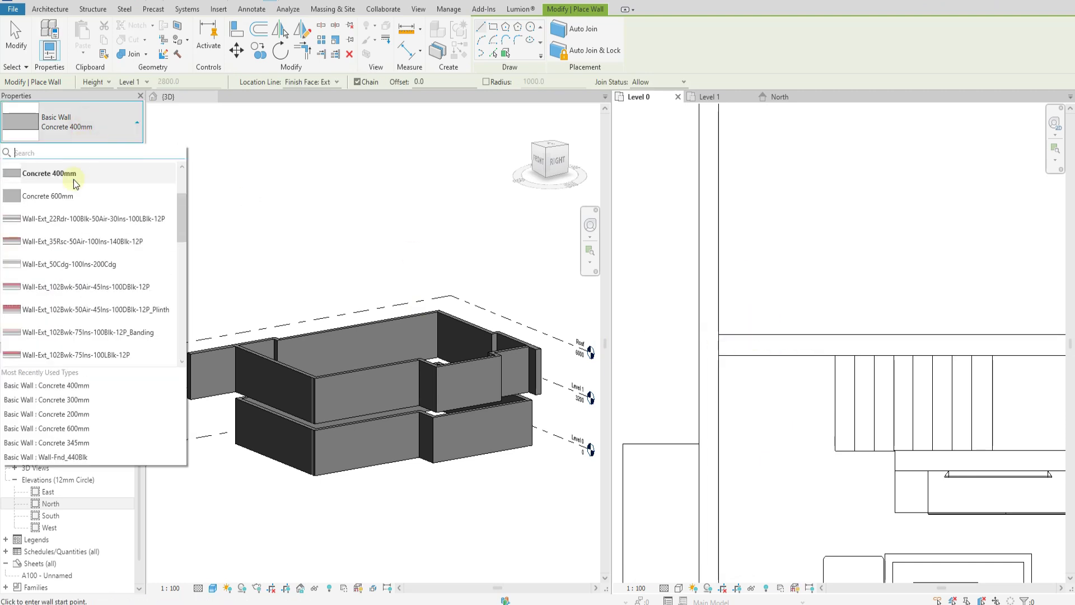
scroll(70, 223, up, 1)
scroll(66, 228, up, 1)
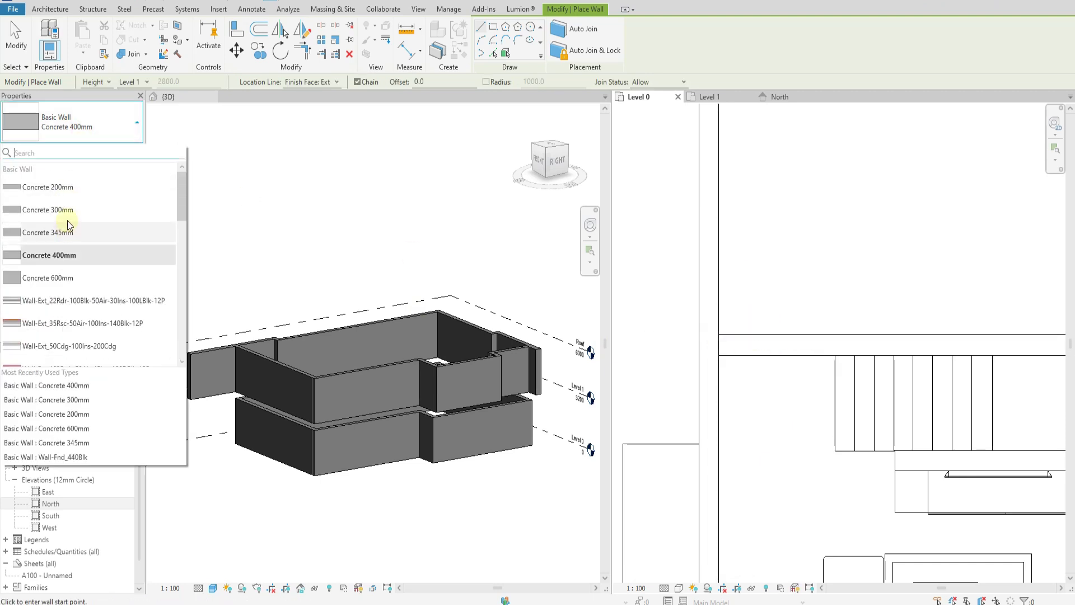
click(63, 213)
Draw the wall along the north side of the stairs, from the west exterior wall to the corridor wall.
click(719, 334)
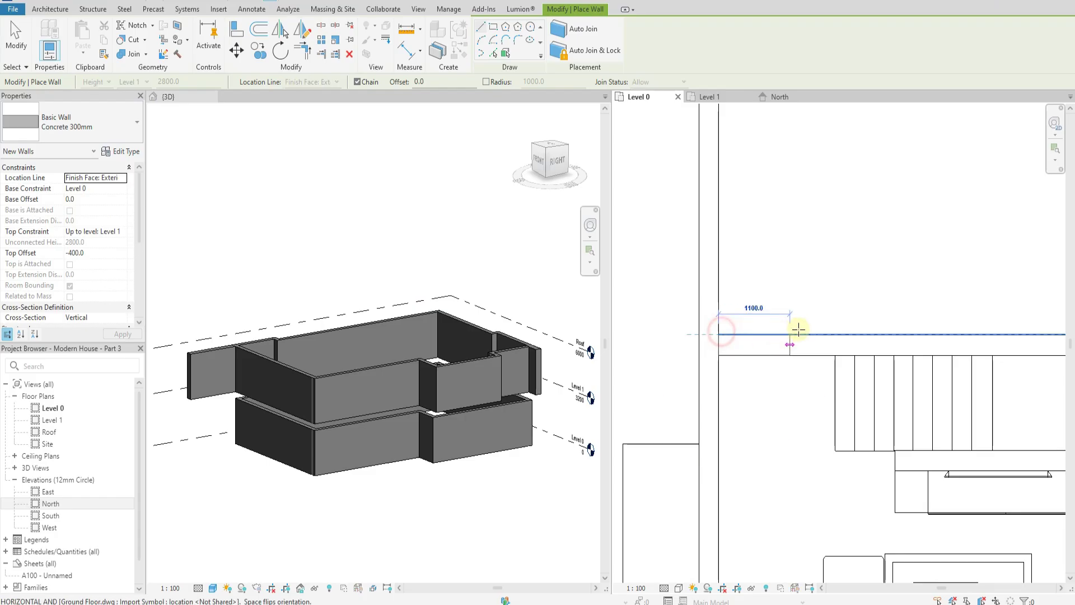
scroll(818, 321, up, 2)
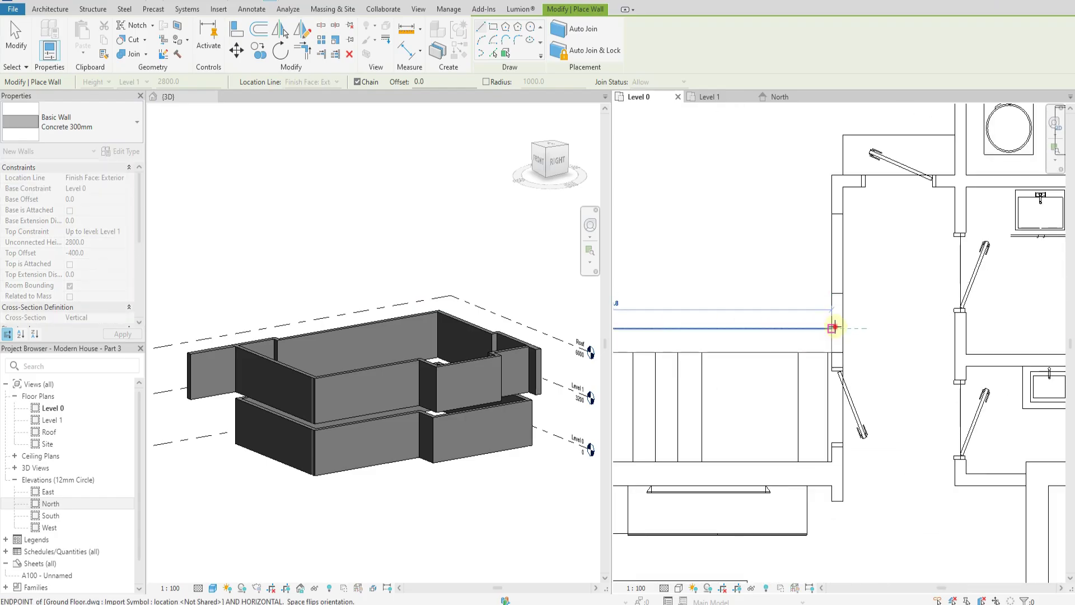
click(834, 326)
middle_drag(831, 301, 816, 344)
key(Escape)
Duplicate the Concrete 300mm wall type under the name Concrete 150mm.
click(92, 125)
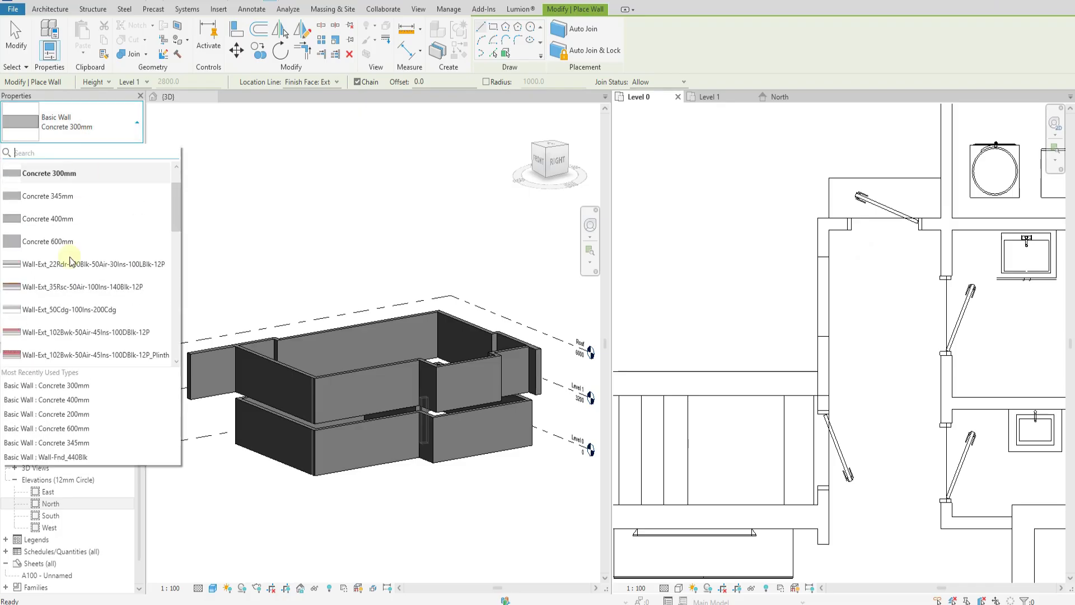
scroll(67, 280, up, 1)
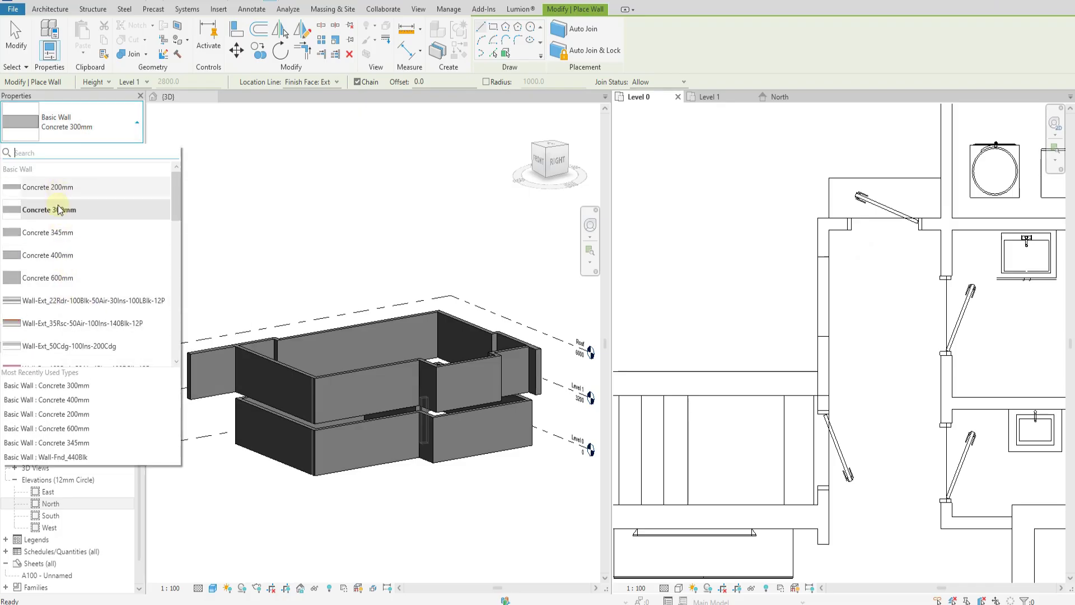
click(63, 234)
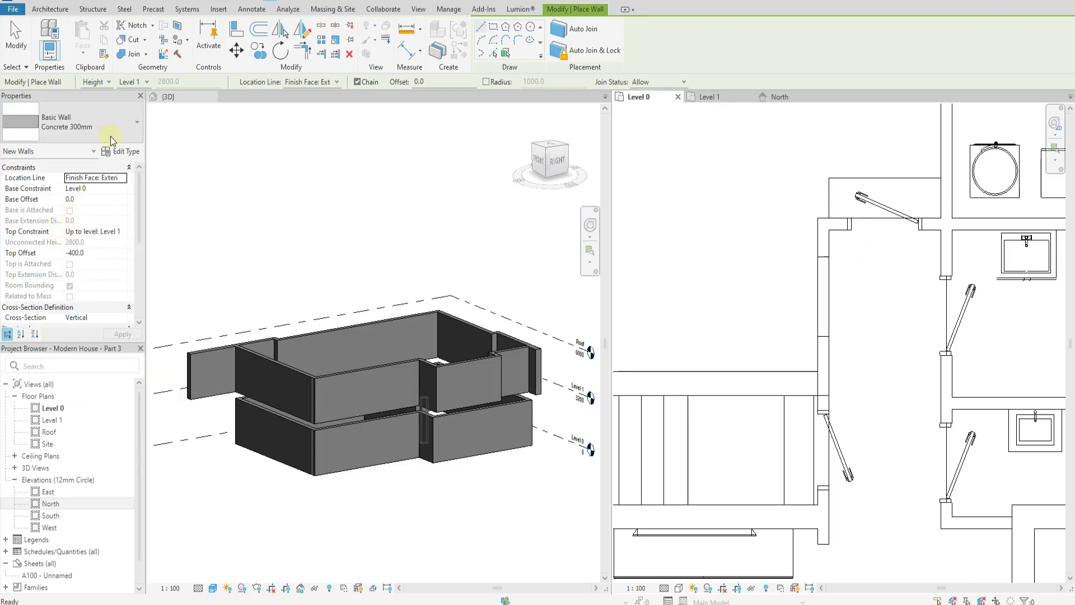
click(121, 151)
click(634, 158)
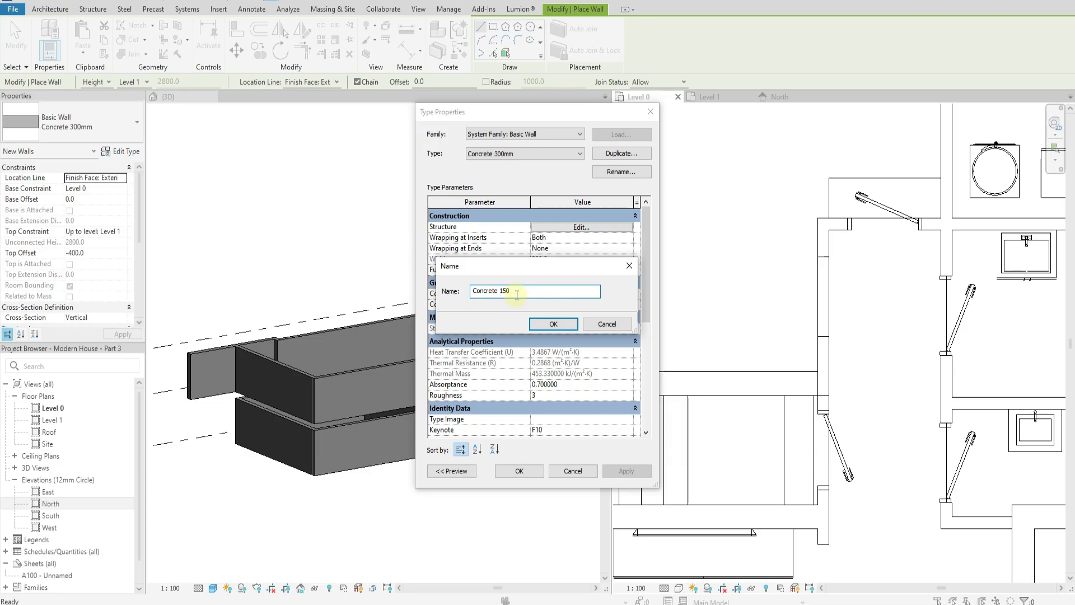
click(548, 325)
Set the thickness of the new type's concrete structure layer to 150 mm and apply the type.
click(570, 230)
click(549, 253)
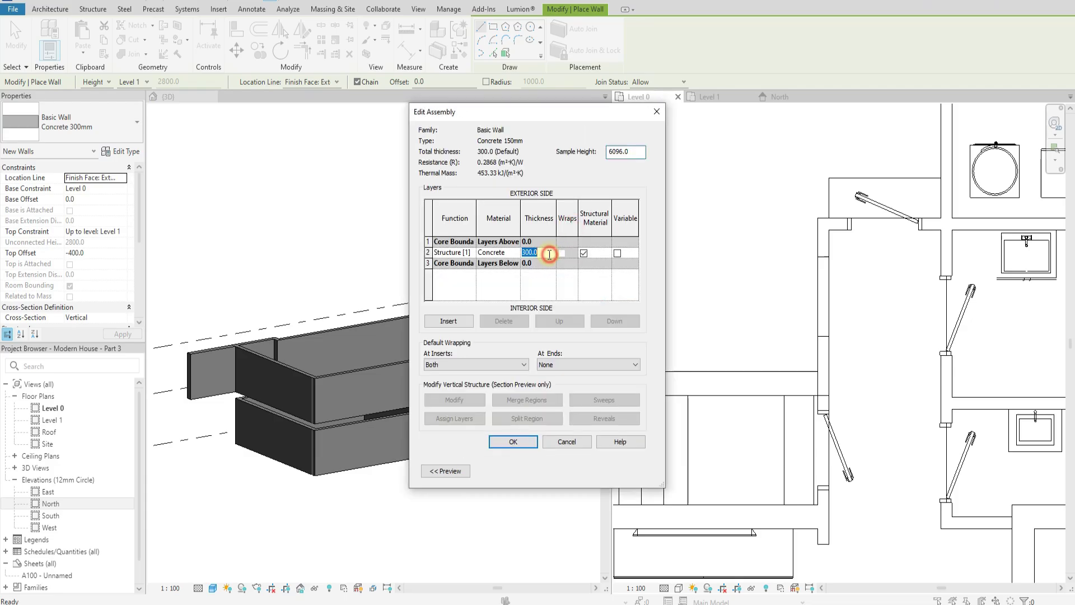
click(512, 442)
click(520, 471)
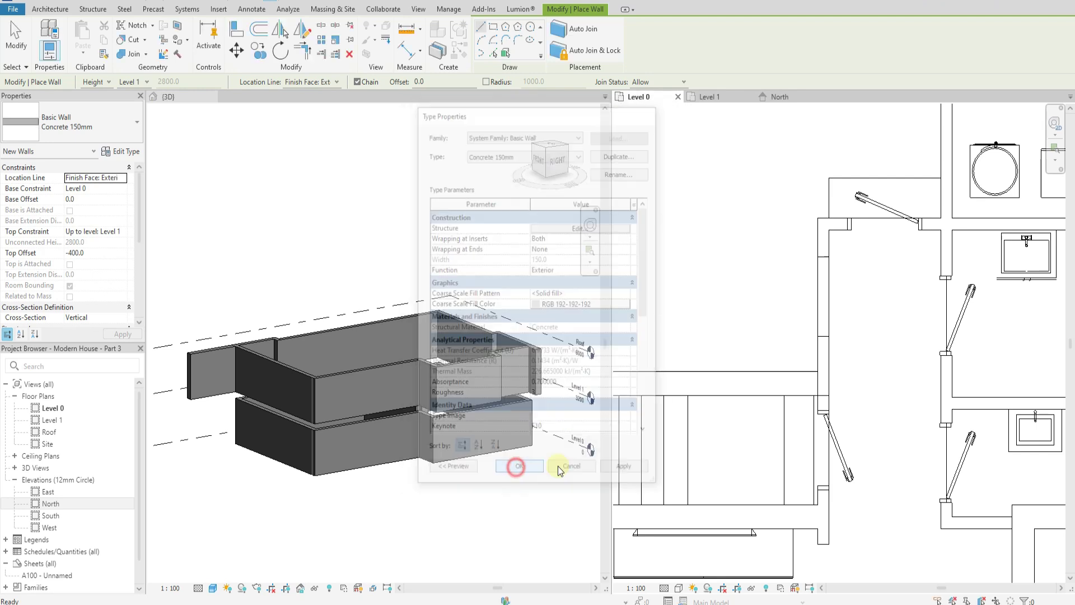
Draw connected corridor walls in Concrete 150mm: north from the stair wall, east, 3750 mm south, and east to the exterior wall.
click(833, 396)
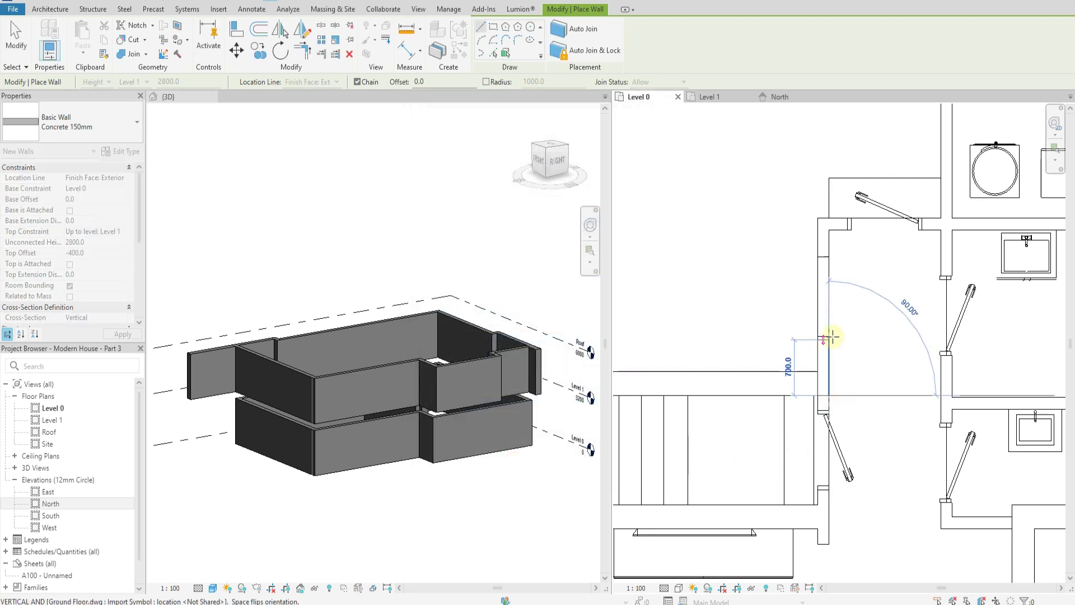
click(829, 231)
middle_drag(914, 230, 782, 257)
click(857, 232)
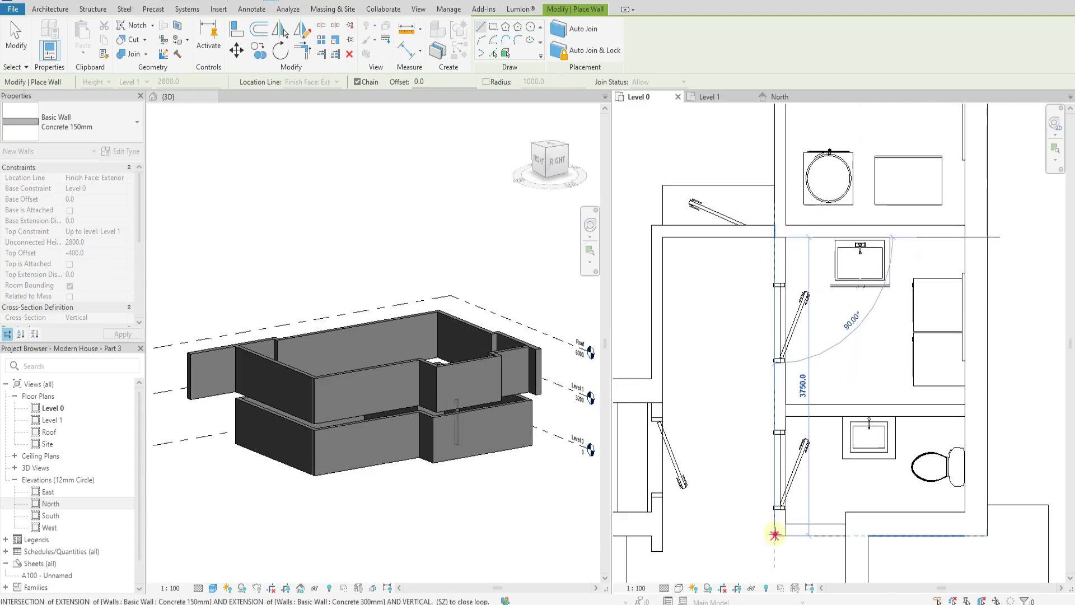
click(812, 539)
key(Escape)
key(Escape)
Draw two partitions from the corridor wall to the east exterior wall, one on each side of the middle bathroom.
click(788, 416)
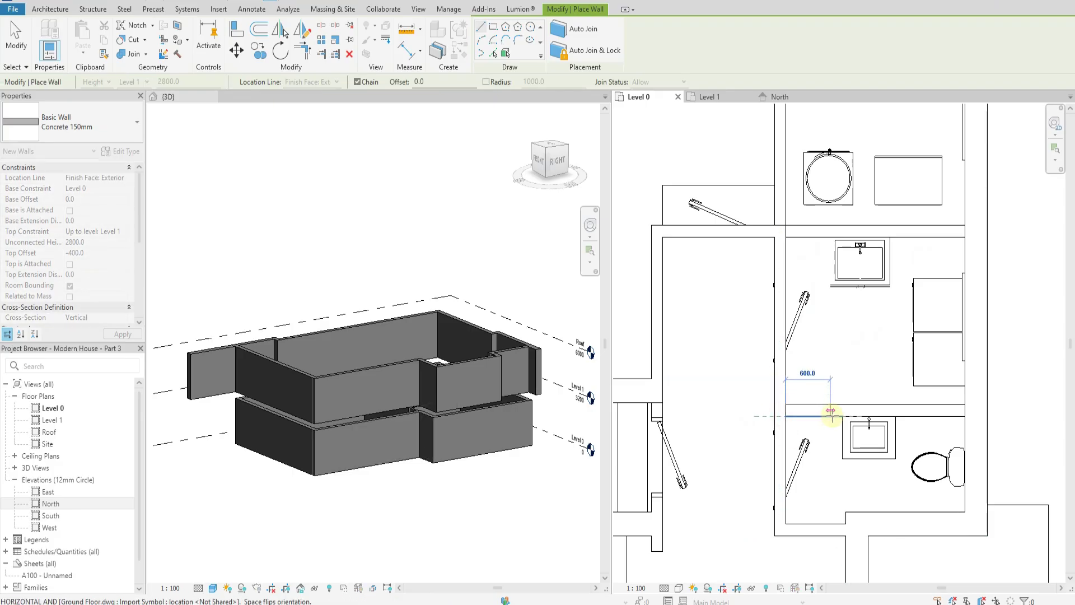
click(966, 416)
key(Escape)
middle_drag(836, 249, 803, 356)
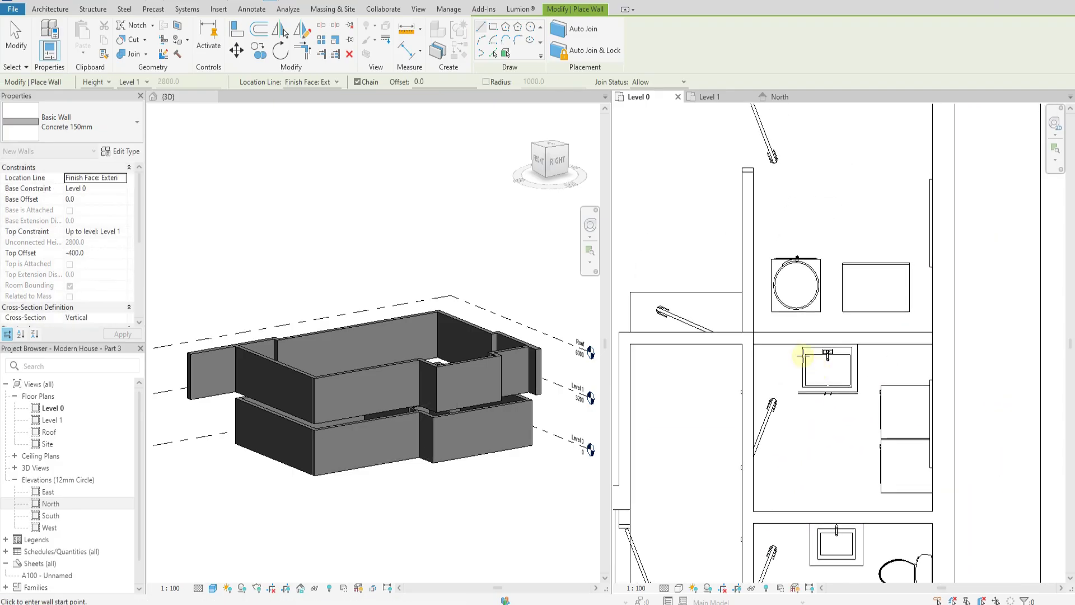
click(758, 332)
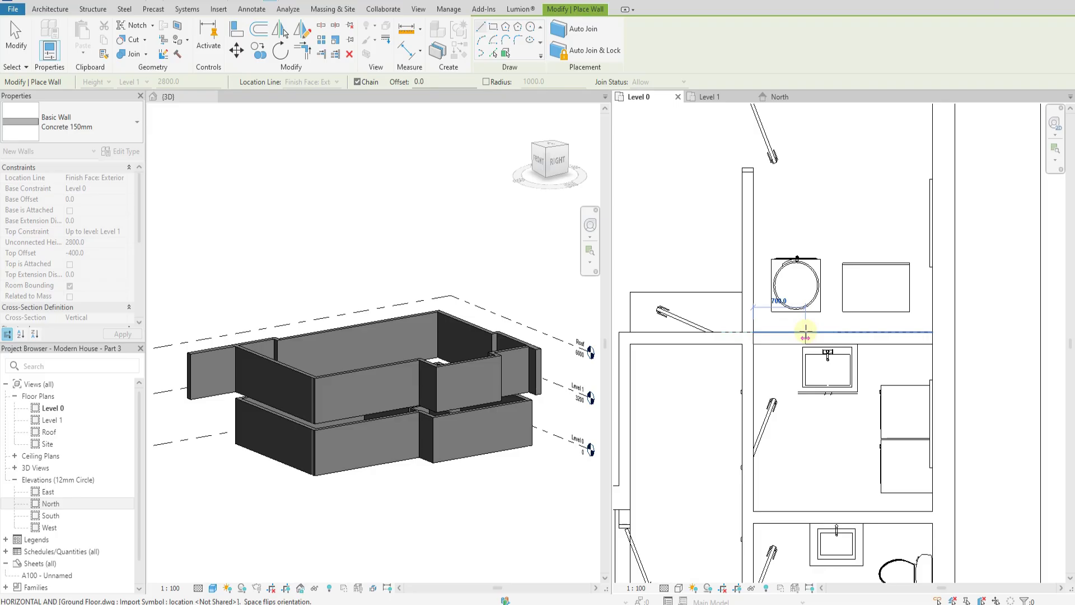
click(935, 329)
key(Escape)
Draw the laundry room's west wall north to the exterior wall, about 3372 mm long, and leave the wall command.
click(754, 329)
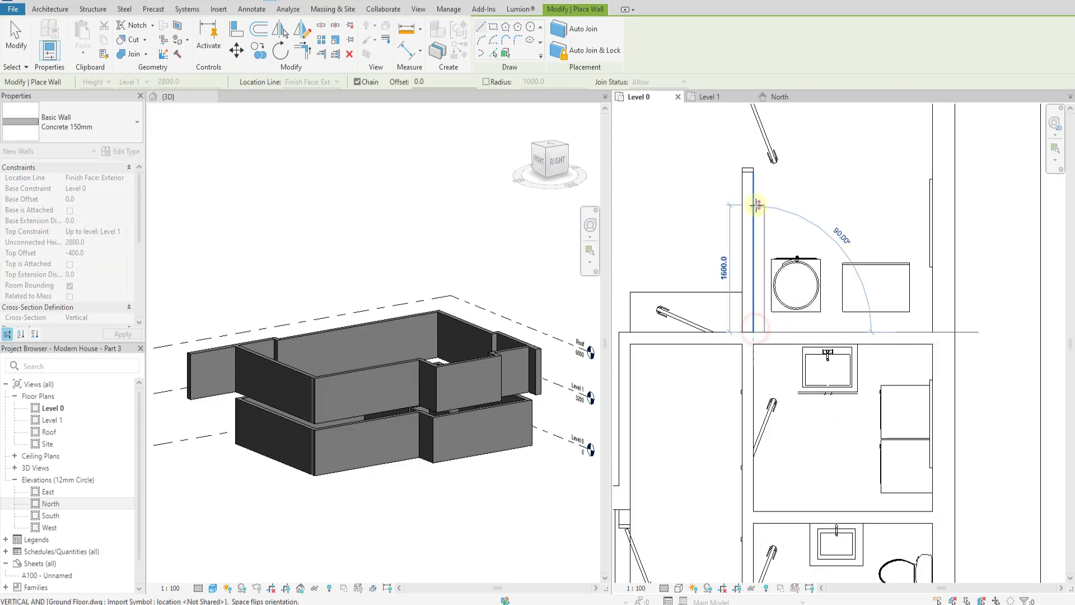
middle_drag(759, 210, 778, 329)
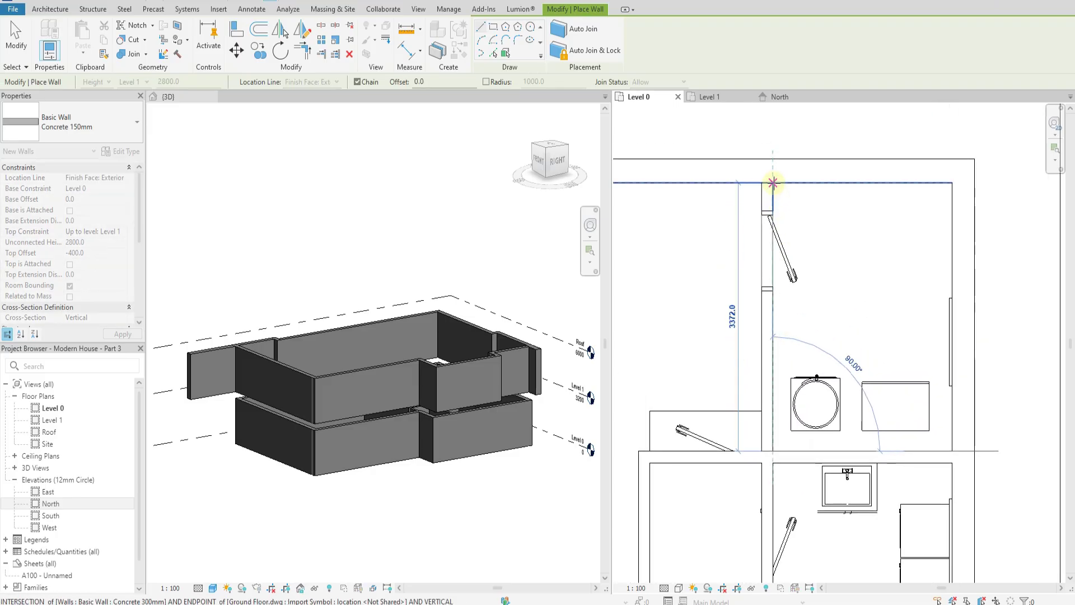
click(789, 205)
key(Escape)
scroll(826, 203, down, 2)
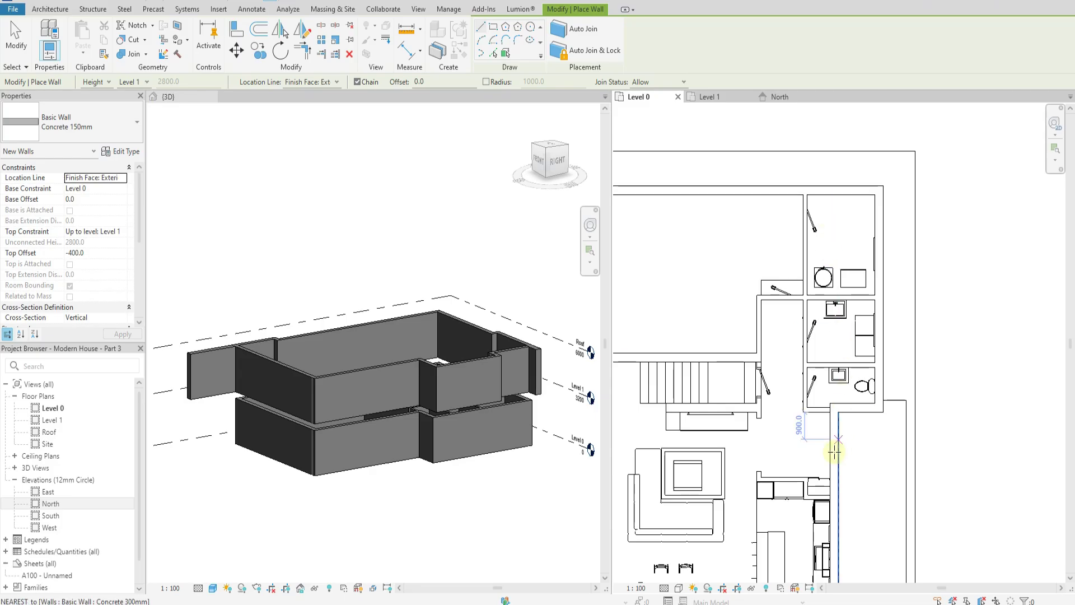
scroll(857, 377, down, 2)
scroll(818, 372, up, 4)
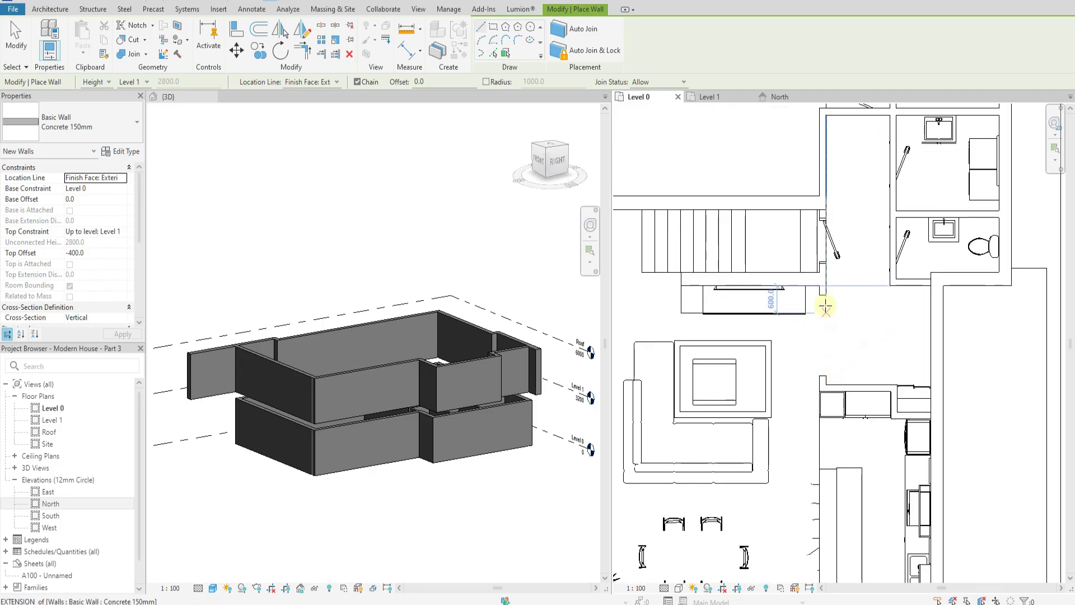
scroll(826, 294, up, 3)
key(Escape)
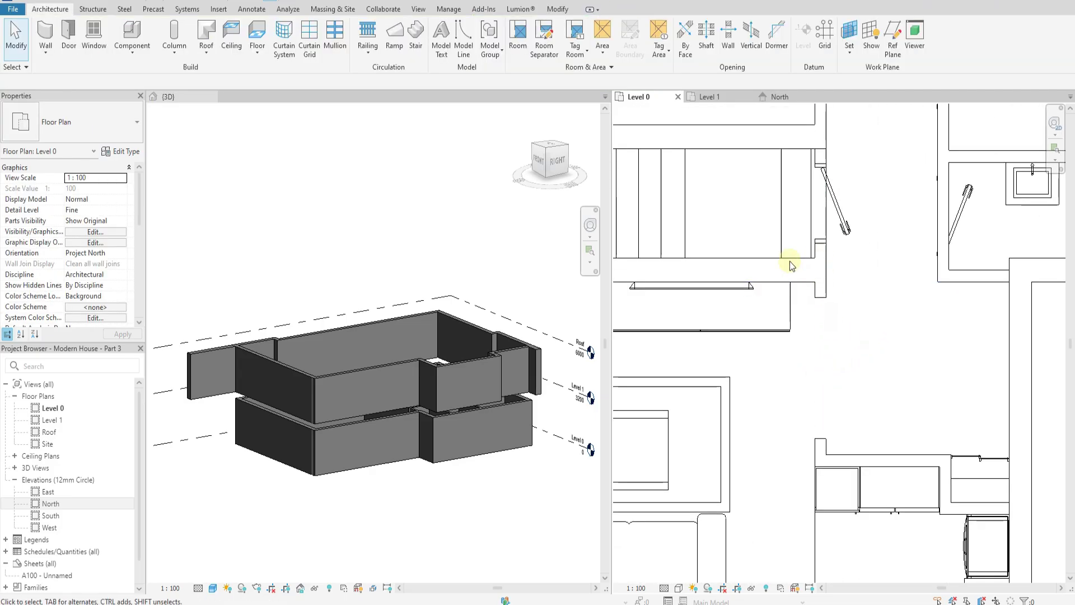
Check the interior wall layout in the 3D view from the top, then return to the Level 0 plan.
click(429, 370)
shift+middle_drag(395, 456, 541, 595)
click(549, 163)
scroll(427, 307, up, 5)
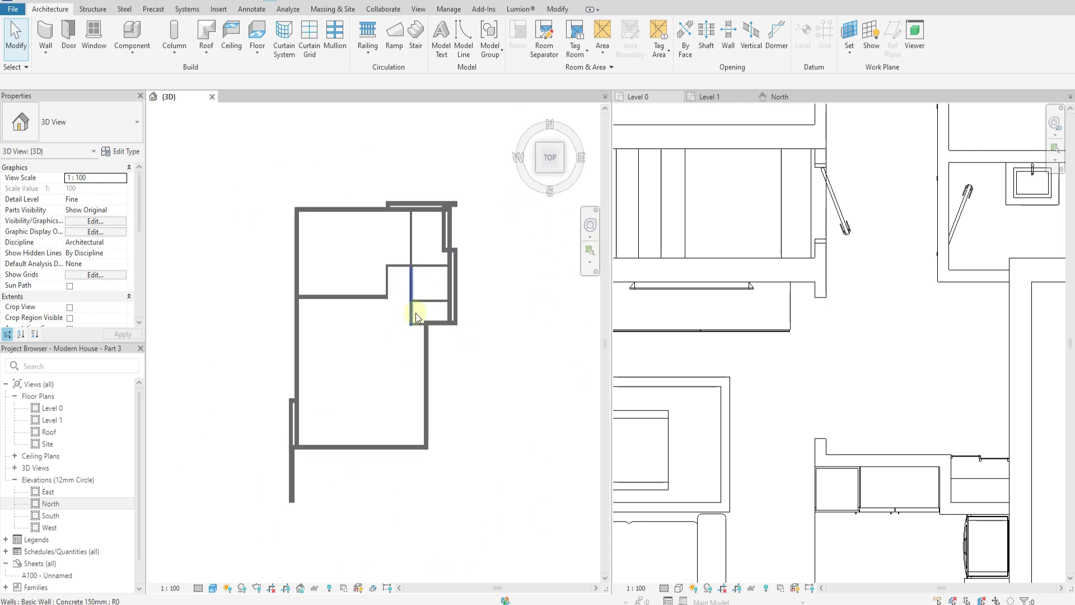
middle_drag(473, 399, 458, 414)
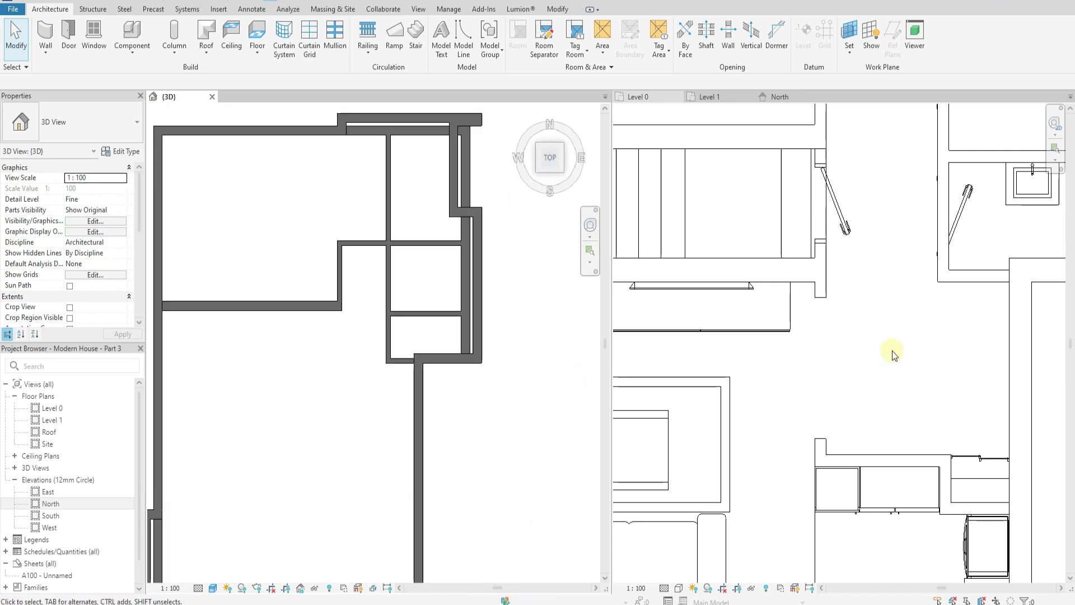
click(854, 336)
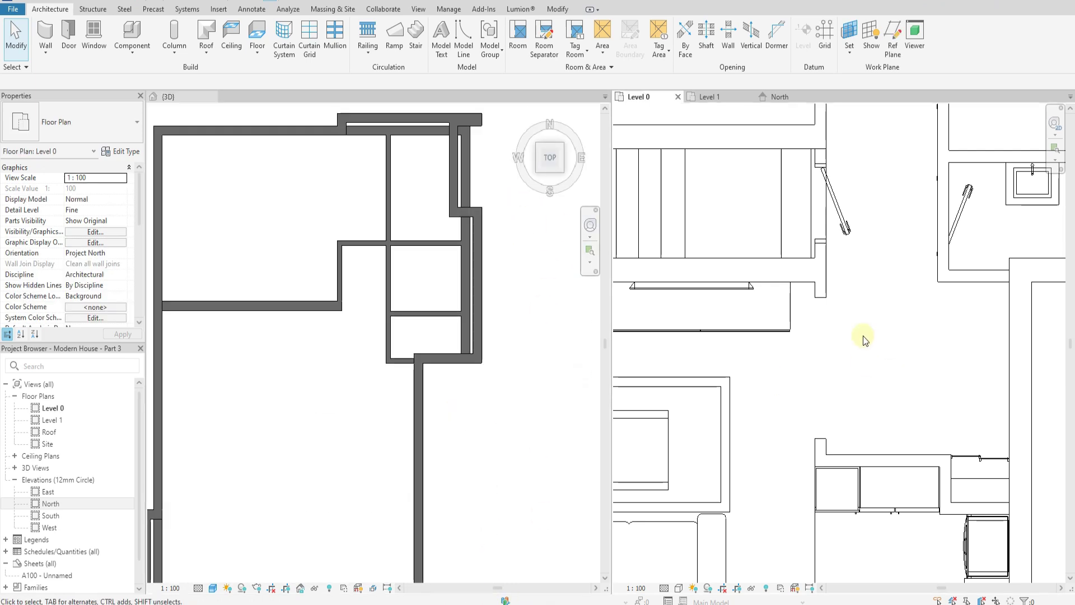
Draw a Concrete 150mm wall south from the line of the stairs' south wall to the kitchen's northwest corner.
click(44, 38)
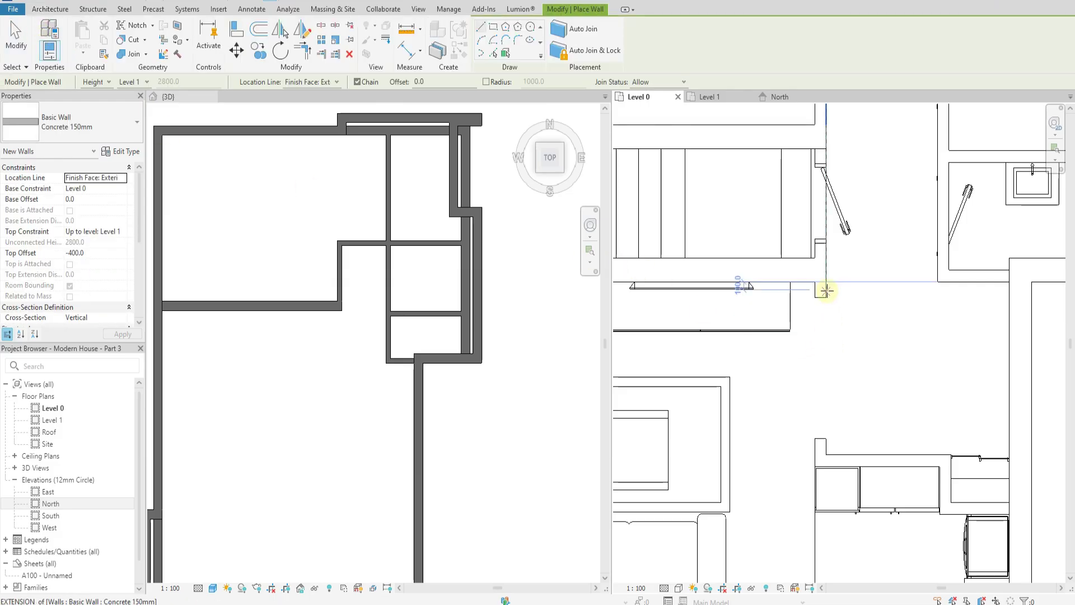
scroll(826, 291, up, 2)
click(807, 280)
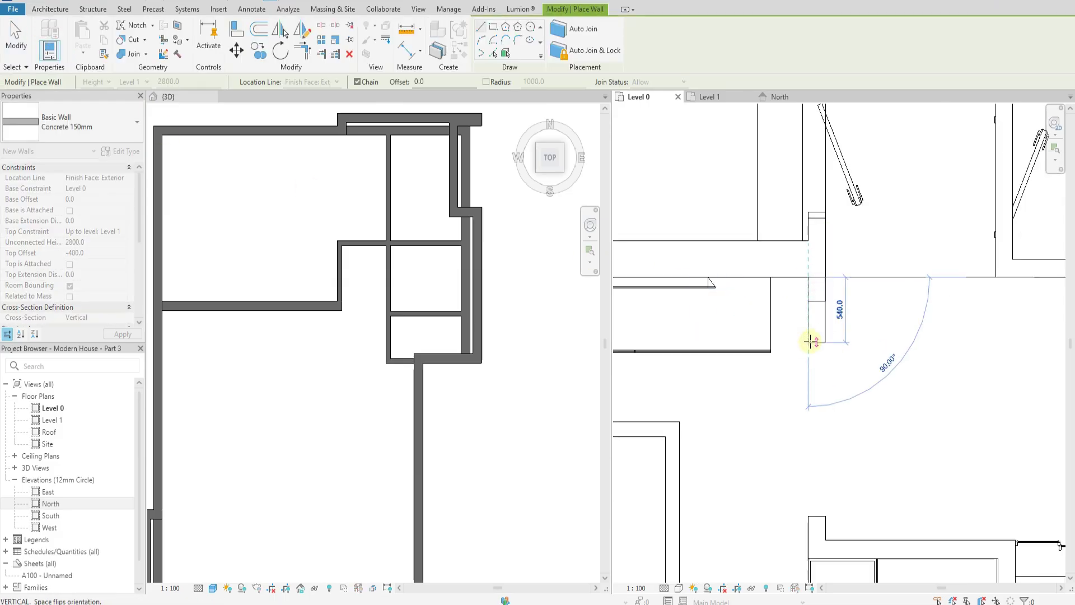
scroll(816, 413, down, 3)
scroll(795, 343, up, 3)
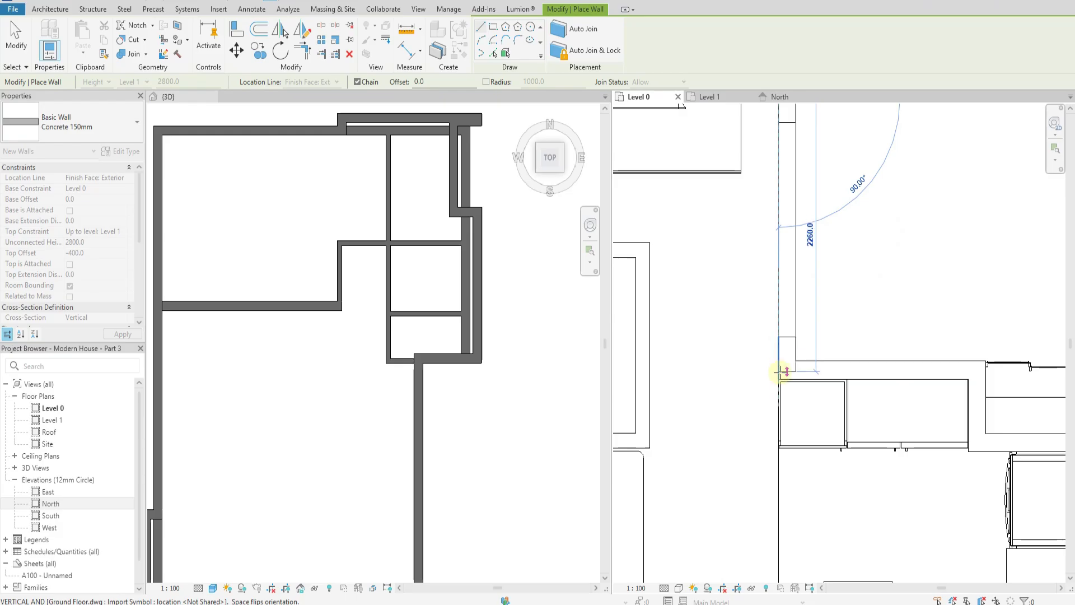
scroll(779, 381, up, 3)
click(779, 385)
Continue the chain east along the kitchen's north wall to the cupboard recess and 675 mm south beside it.
scroll(839, 384, down, 2)
scroll(839, 384, down, 2)
middle_drag(839, 385, 671, 358)
scroll(853, 363, up, 3)
scroll(833, 359, up, 3)
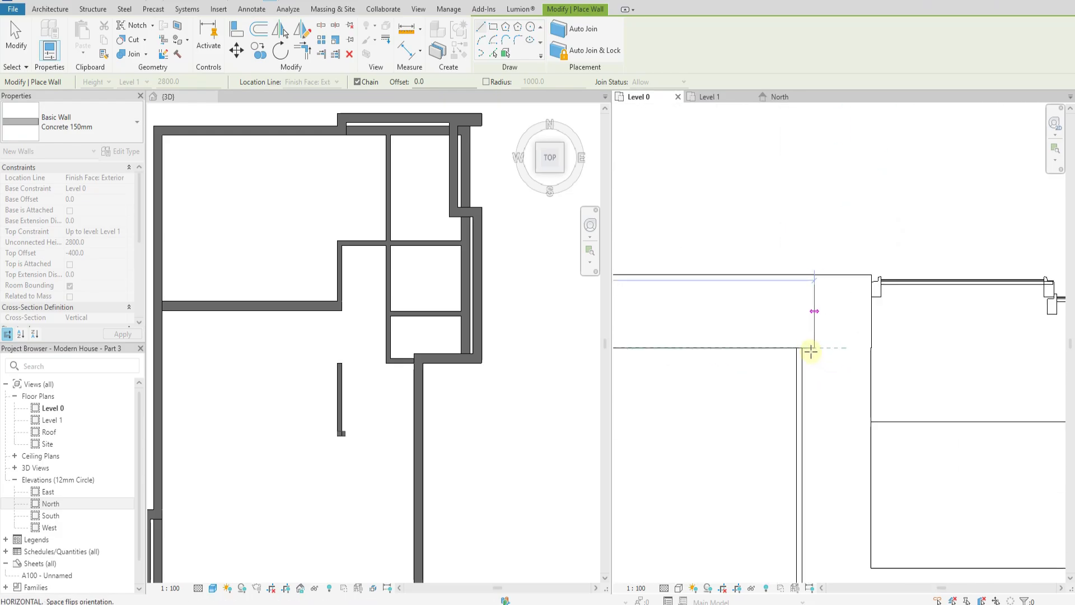
click(804, 348)
scroll(803, 282, down, 3)
scroll(804, 437, up, 3)
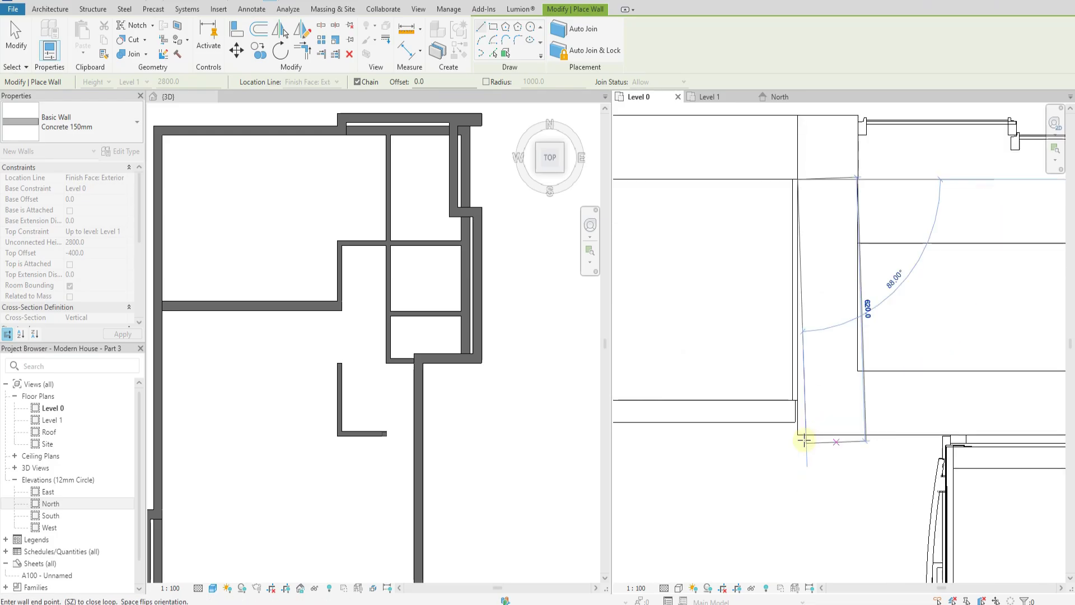
click(800, 436)
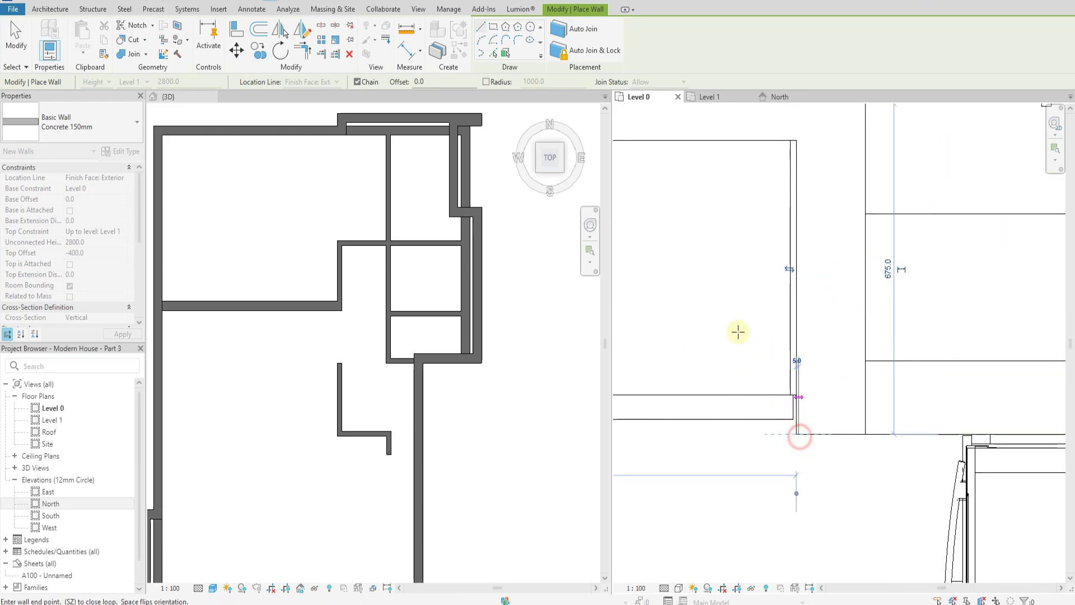
Finish the kitchen wall chain with a segment running east behind the fridge to the exterior wall.
scroll(708, 319, down, 4)
middle_drag(892, 354, 861, 348)
scroll(859, 348, up, 1)
click(802, 340)
scroll(840, 276, down, 3)
scroll(867, 277, down, 2)
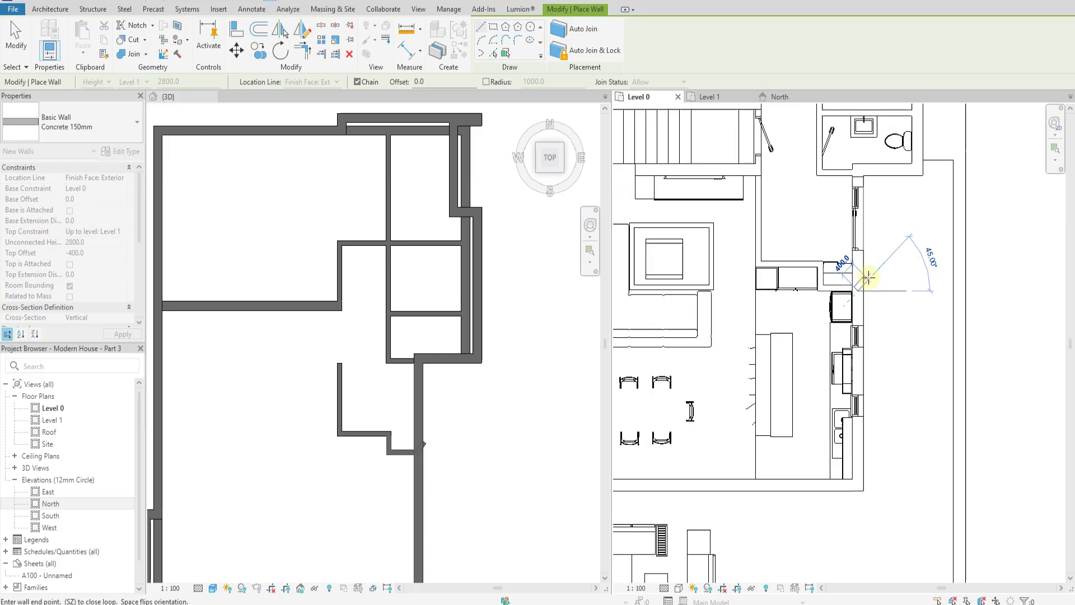
scroll(869, 277, up, 5)
key(Escape)
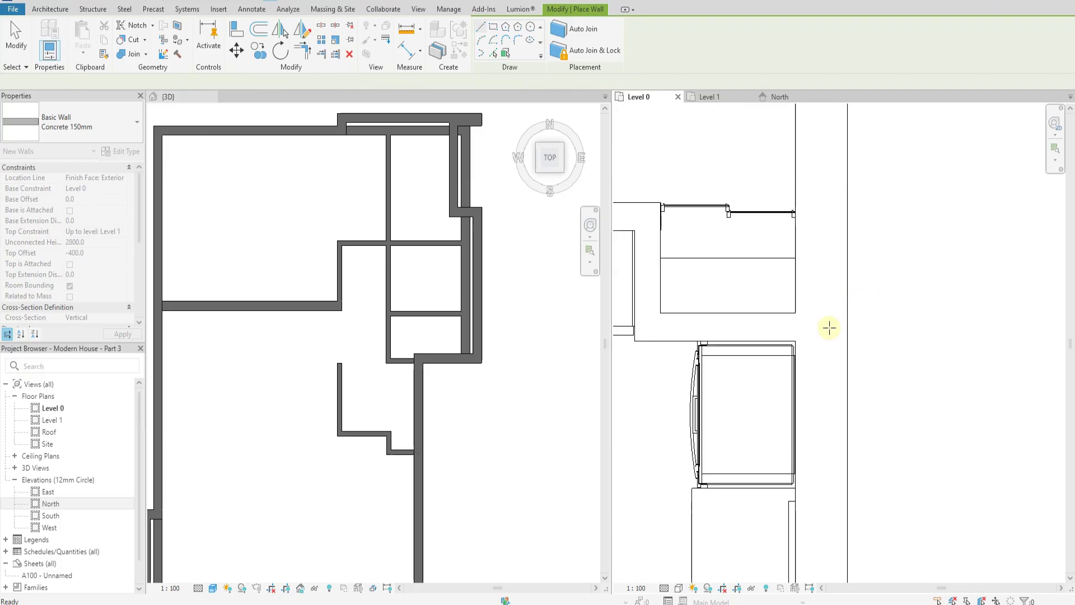
End the Wall command and bring the whole Level 0 plan into view.
scroll(896, 303, down, 6)
middle_drag(763, 308, 829, 414)
scroll(808, 459, up, 2)
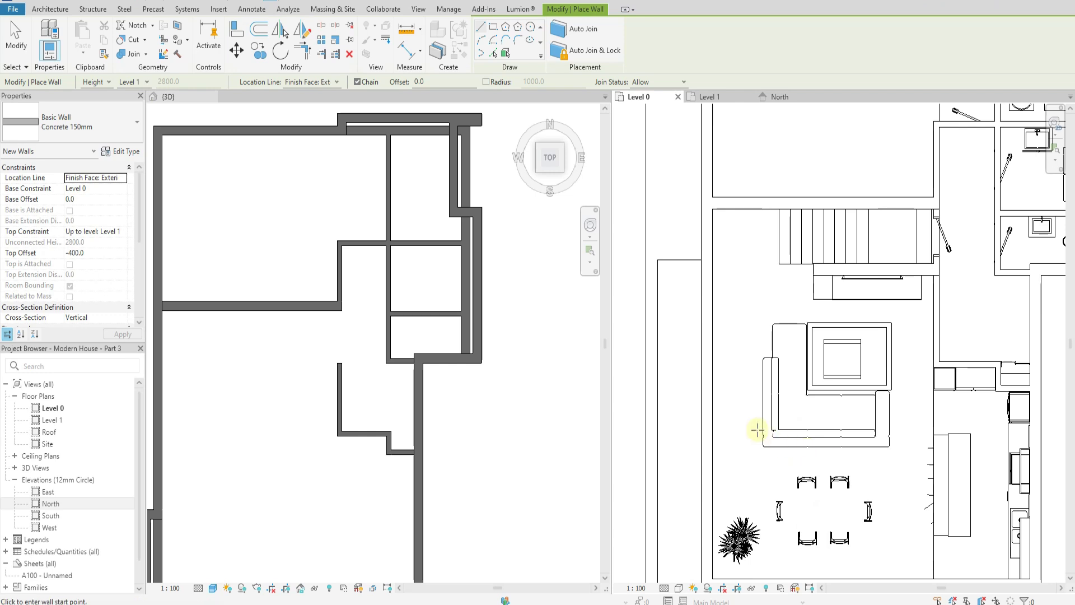
scroll(758, 429, down, 3)
scroll(770, 408, down, 2)
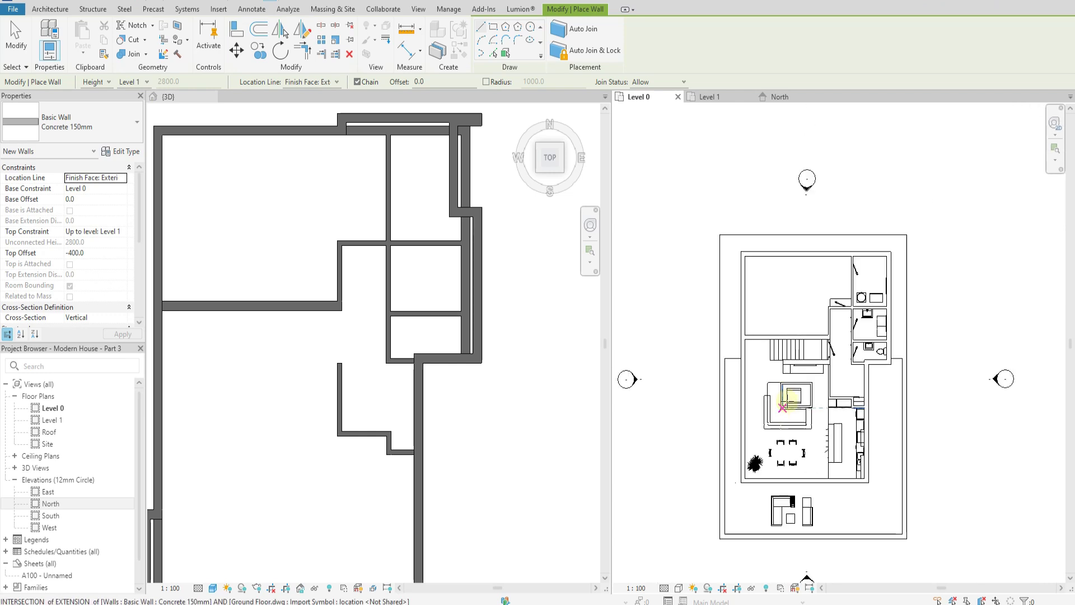
key(Escape)
key(Escape)
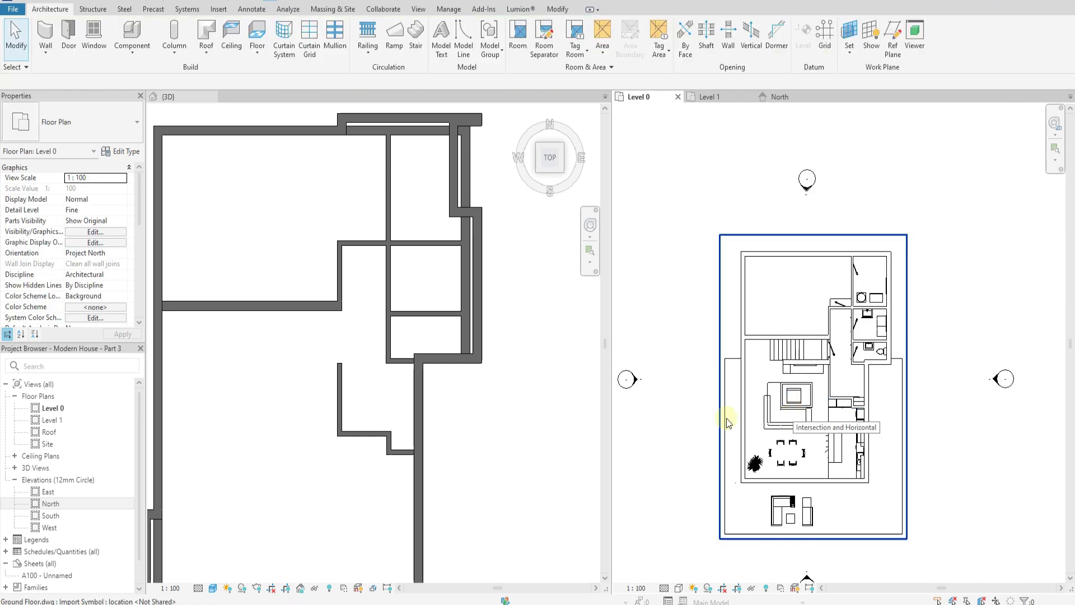
scroll(766, 417, up, 1)
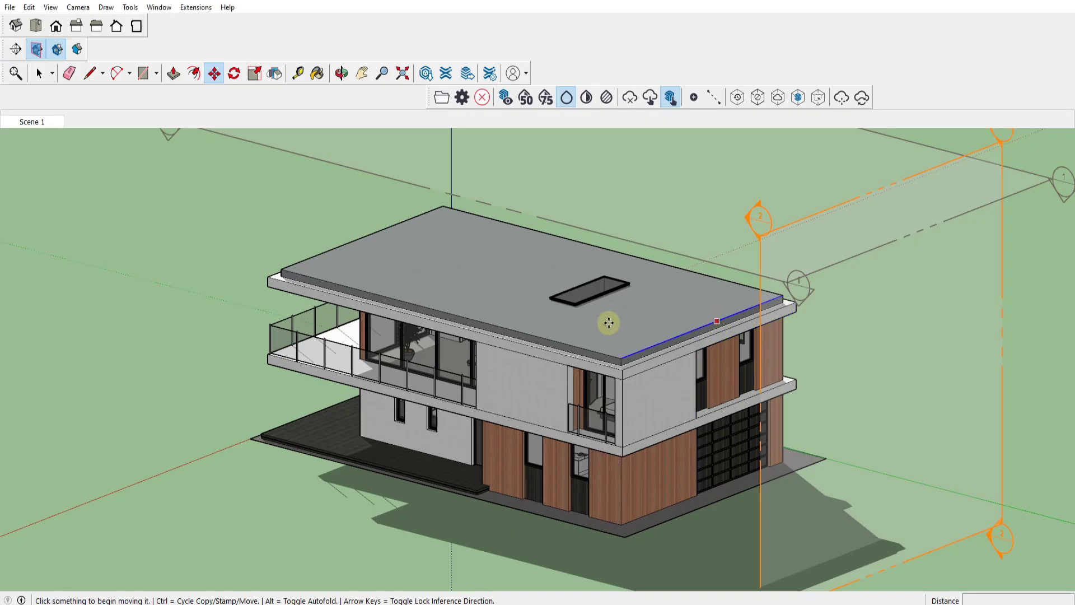
Switch to the SketchUp model and examine the house's ground slab, terrace, balcony and upper slab edges from outside.
middle_drag(251, 445, 885, 382)
scroll(739, 436, up, 5)
scroll(665, 456, down, 3)
middle_drag(360, 496, 738, 516)
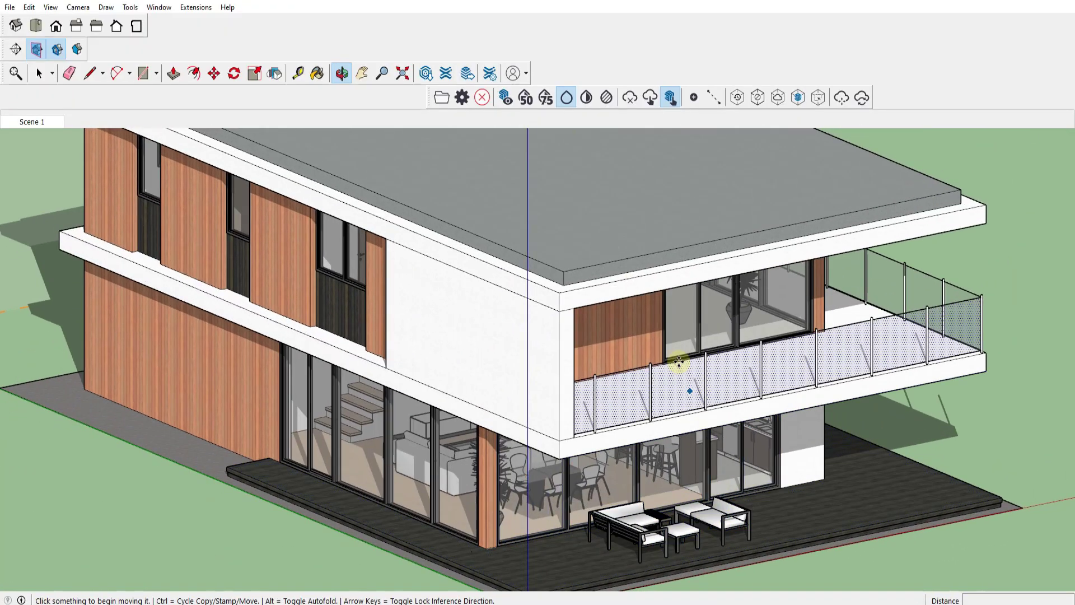
scroll(677, 363, down, 3)
scroll(361, 461, up, 5)
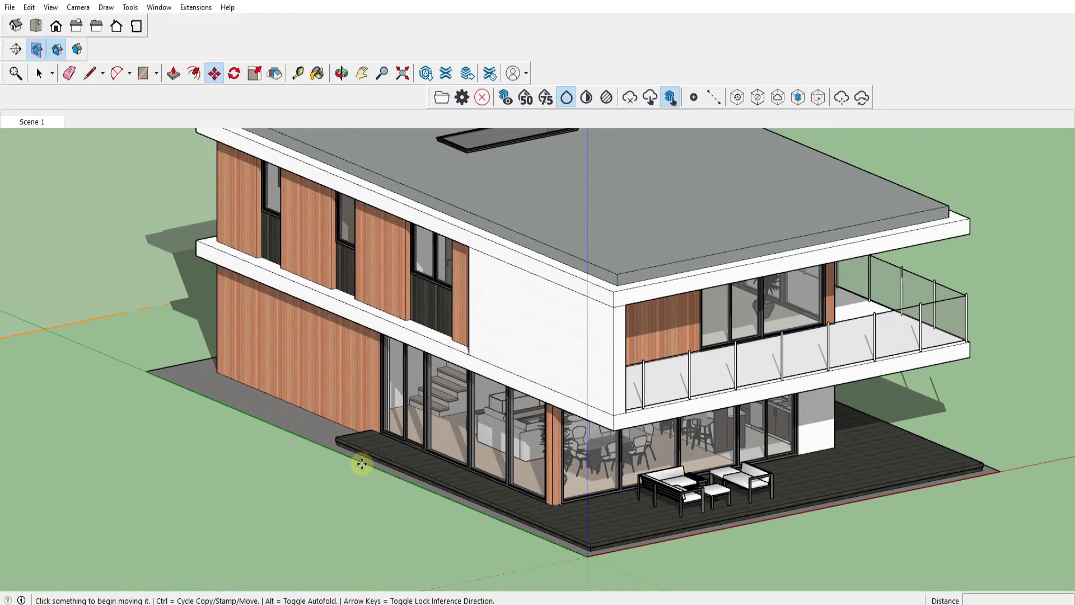
scroll(326, 433, down, 5)
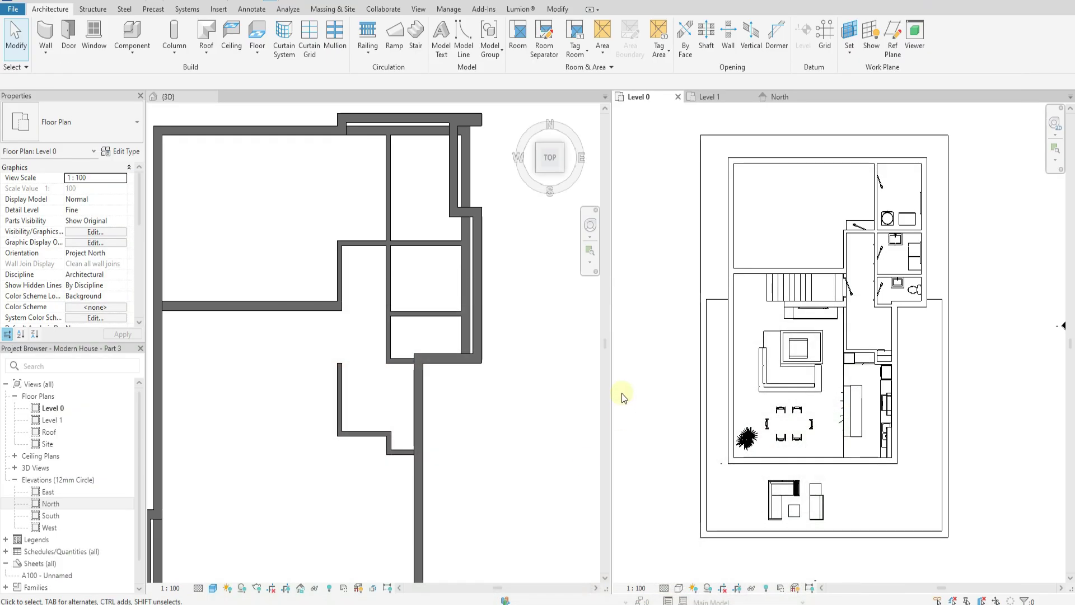
Return to Revit and examine the ground slab edge below the Level 0 line in the North elevation.
scroll(739, 368, down, 2)
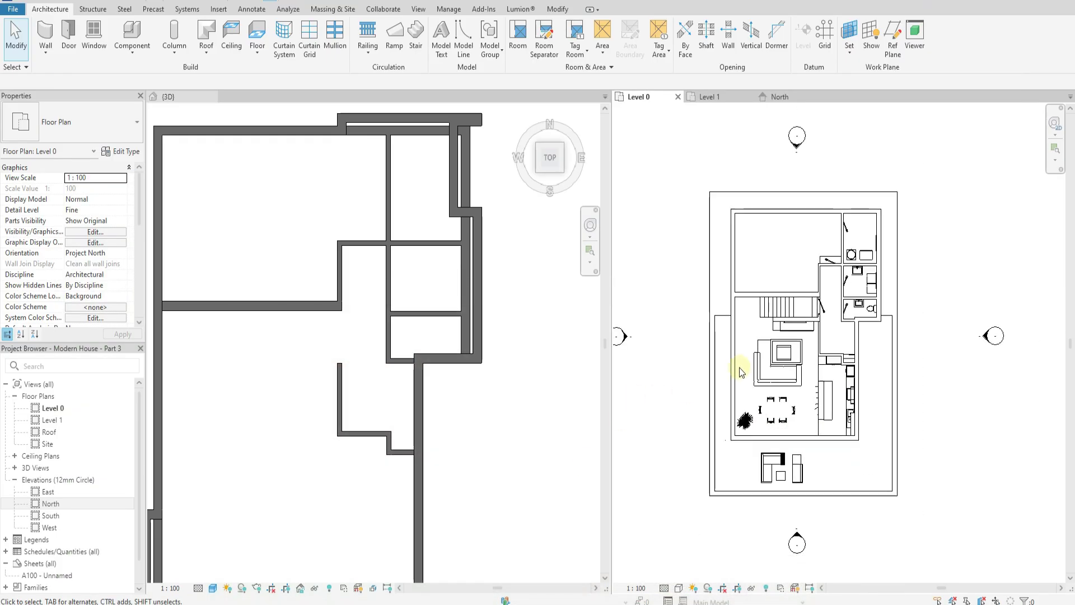
middle_drag(795, 264, 774, 251)
click(759, 100)
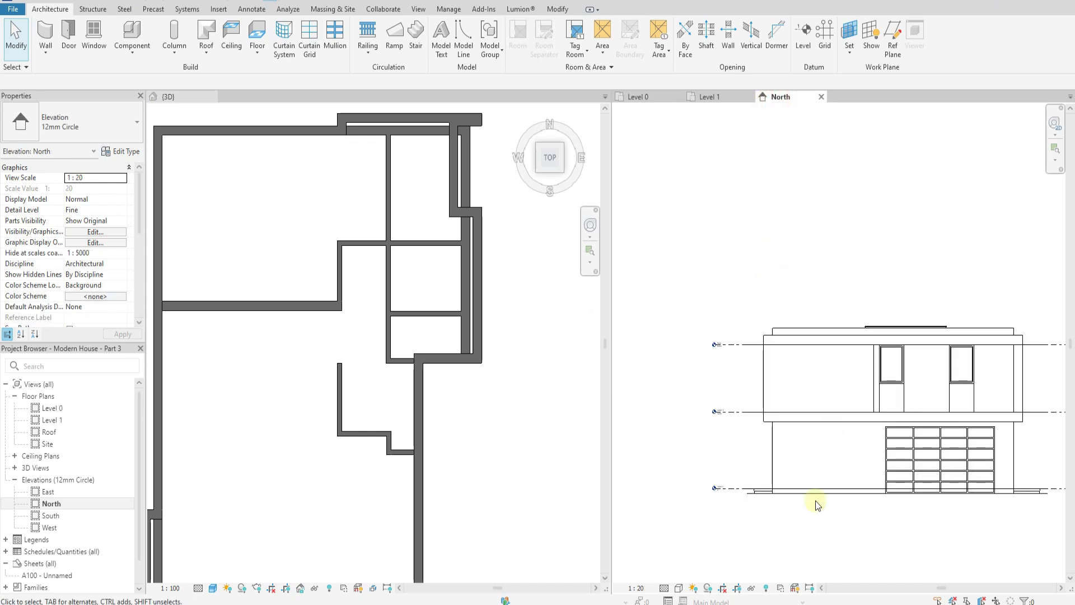
scroll(784, 479, up, 5)
scroll(673, 420, down, 5)
scroll(1000, 460, up, 2)
scroll(928, 432, up, 2)
scroll(929, 432, down, 2)
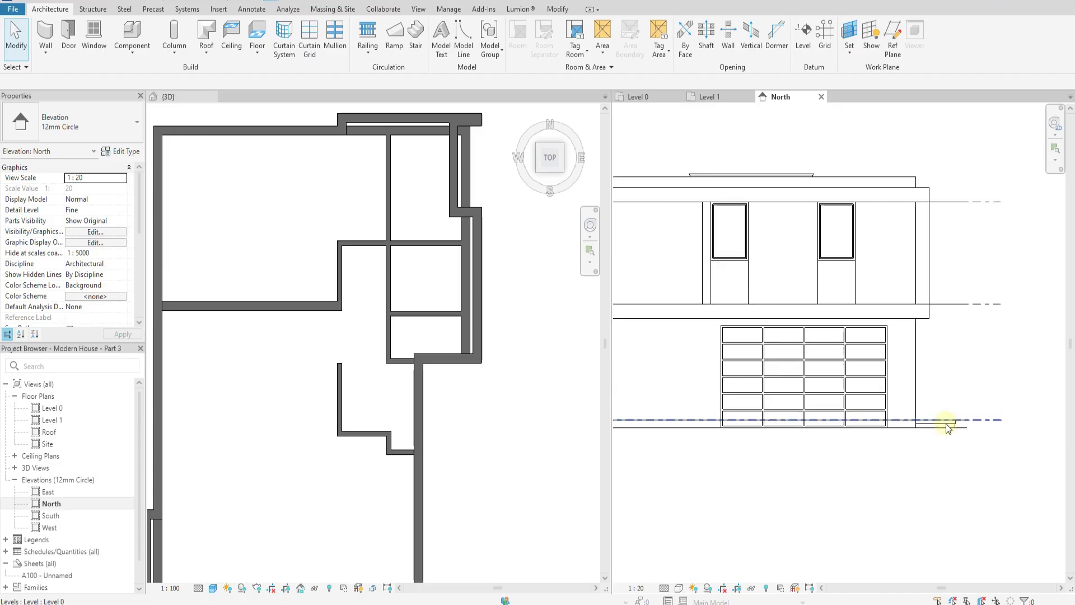
Measure the ground slab's depth from the Level 0 line to the ground line with an aligned dimension, without placing it.
click(250, 9)
click(42, 33)
scroll(937, 423, up, 4)
click(893, 412)
click(888, 440)
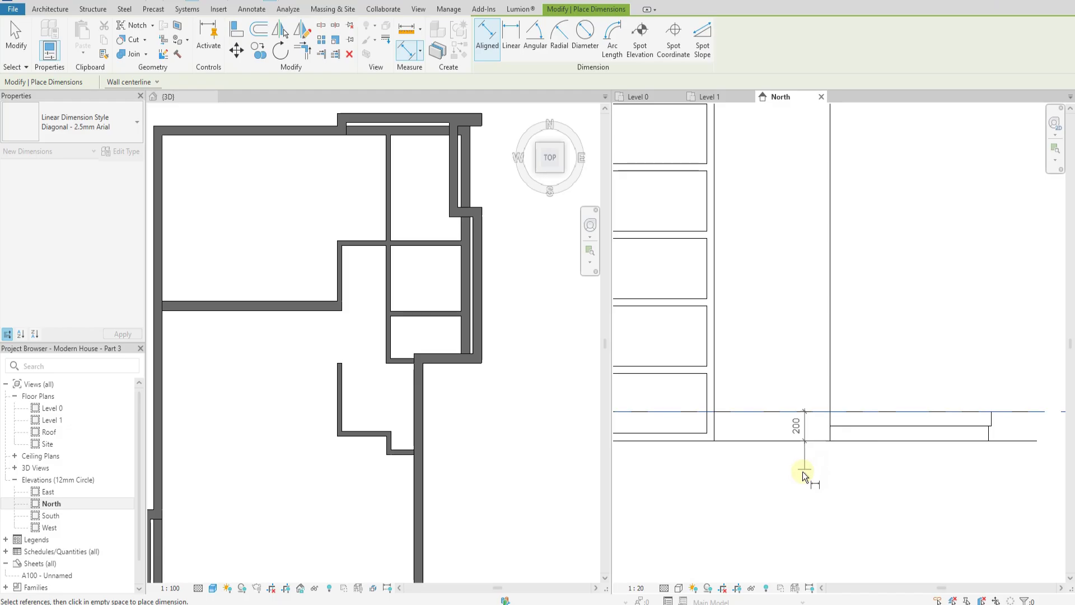
scroll(898, 472, down, 3)
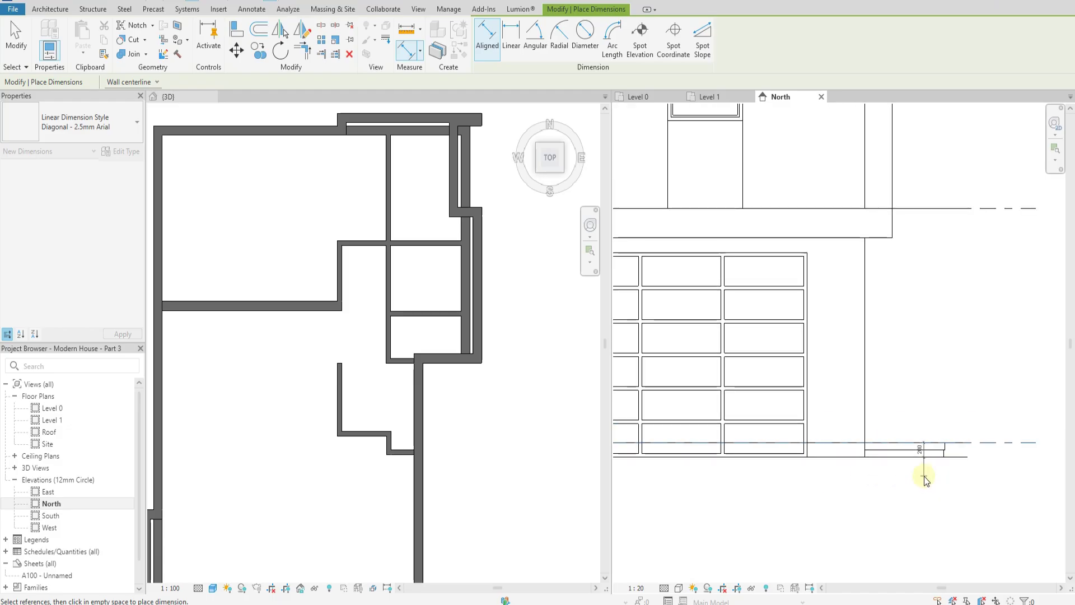
scroll(924, 475, up, 3)
key(Escape)
key(Escape)
scroll(967, 429, down, 5)
scroll(984, 430, down, 1)
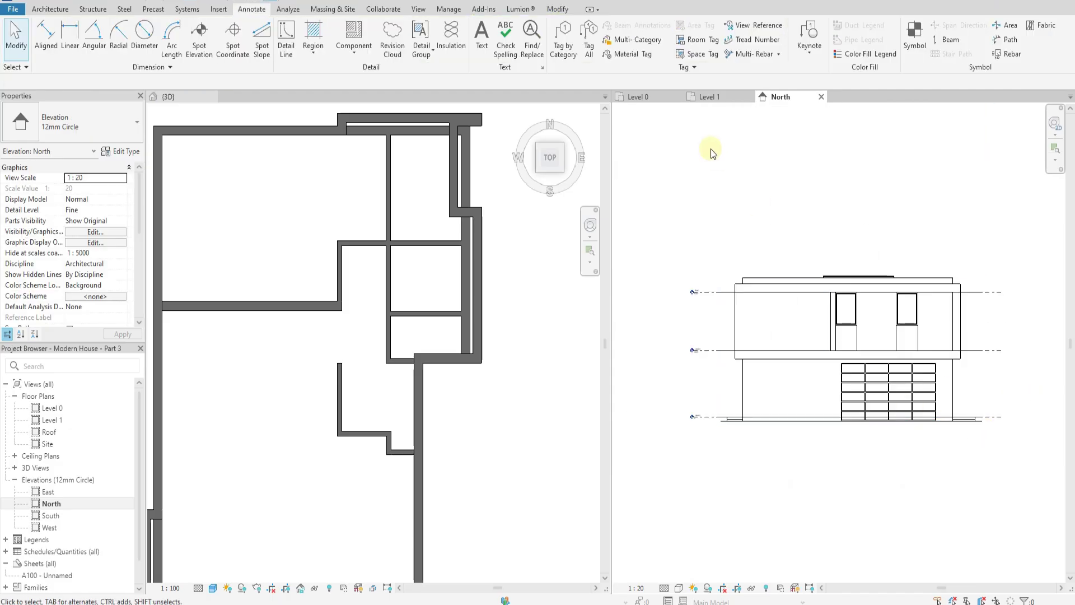
Look at the Level 0 and Level 1 plans and check the Level 1 slab's depth in the North elevation with an aligned dimension.
click(656, 95)
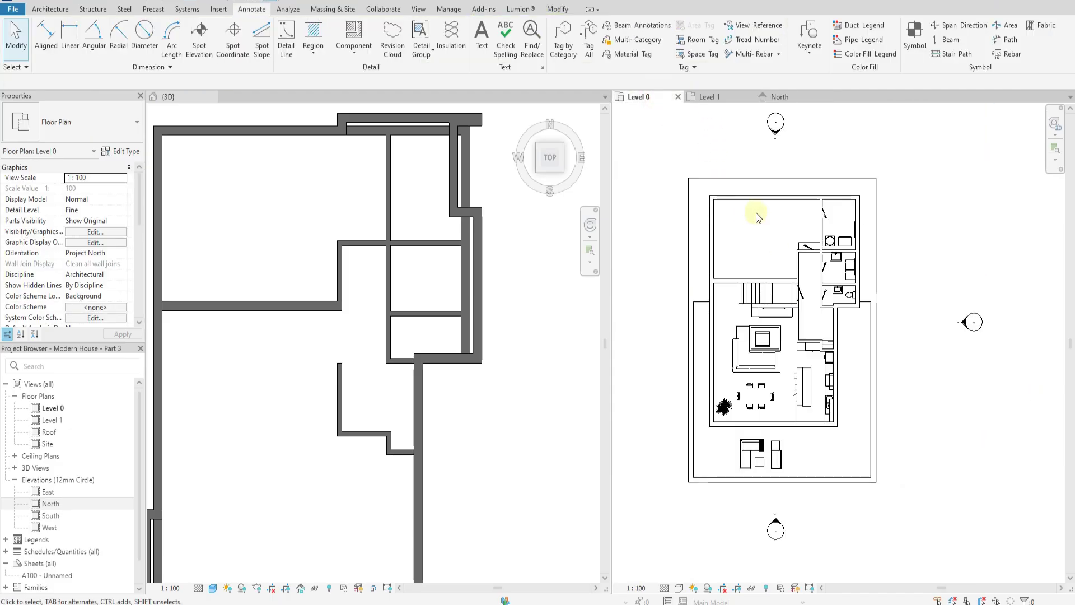
click(728, 97)
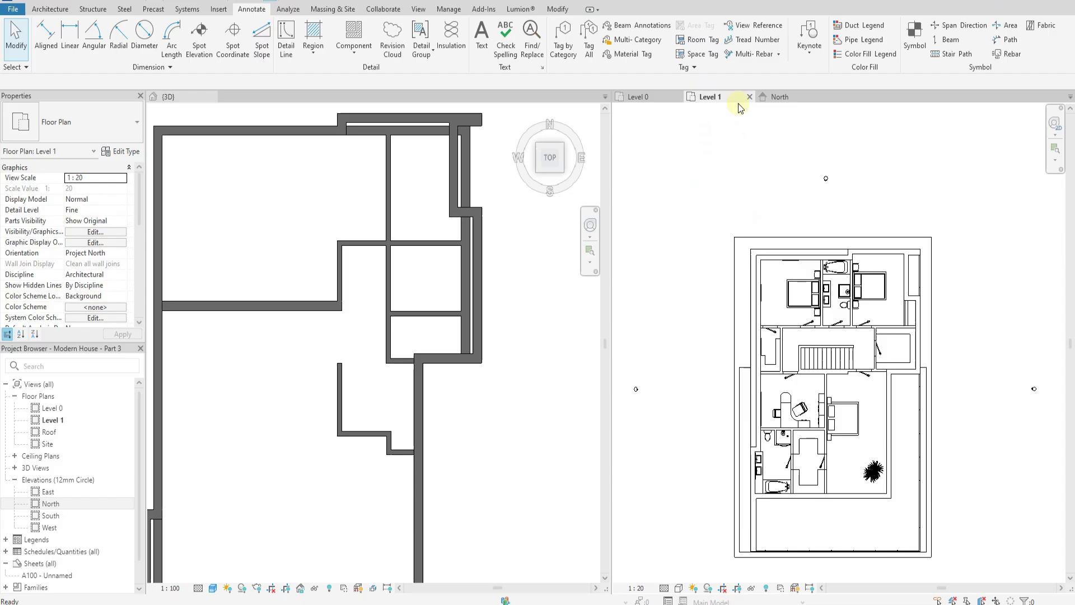
click(780, 98)
scroll(750, 354, up, 3)
click(47, 34)
scroll(714, 415, up, 4)
click(787, 280)
scroll(725, 299, up, 2)
key(Escape)
scroll(734, 296, down, 7)
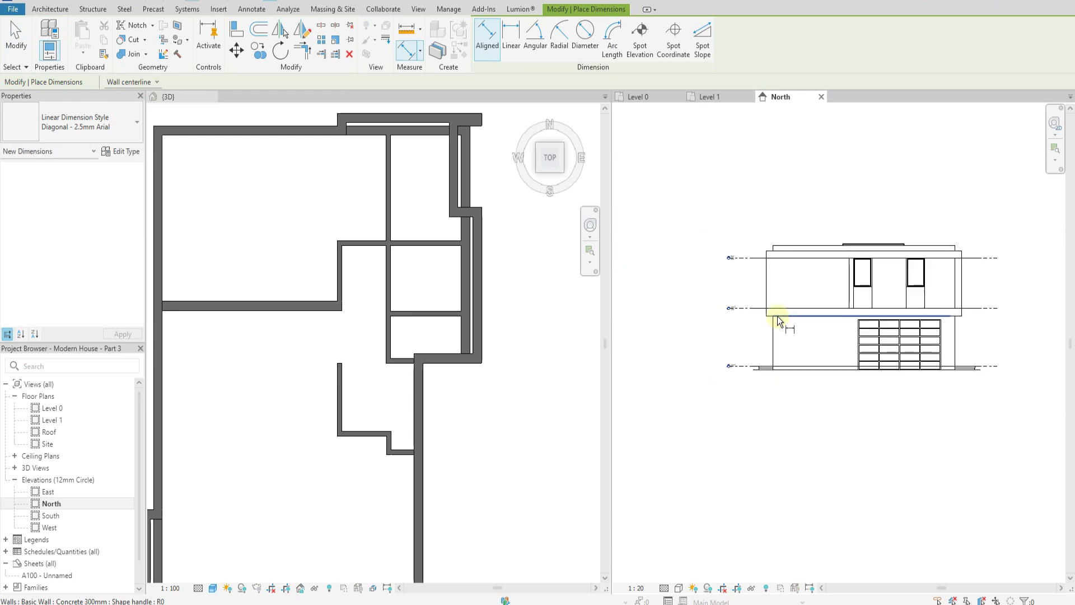
key(Escape)
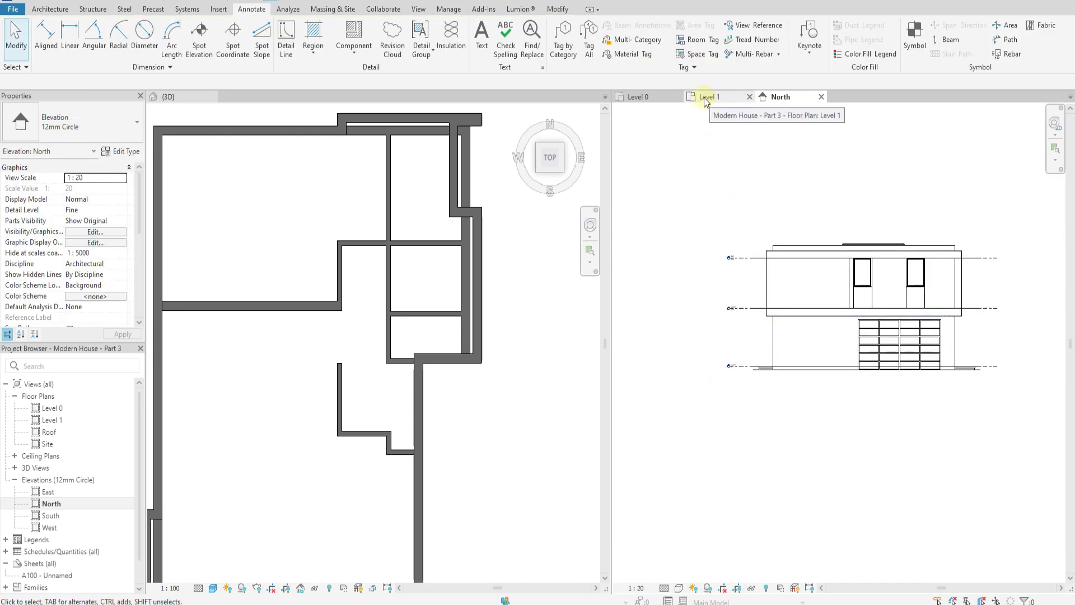
Start a floor boundary sketch in the Level 0 plan with the floor type Floor-Grnd-Susp_65Scr-80Ins-100Blk-75PC.
click(638, 97)
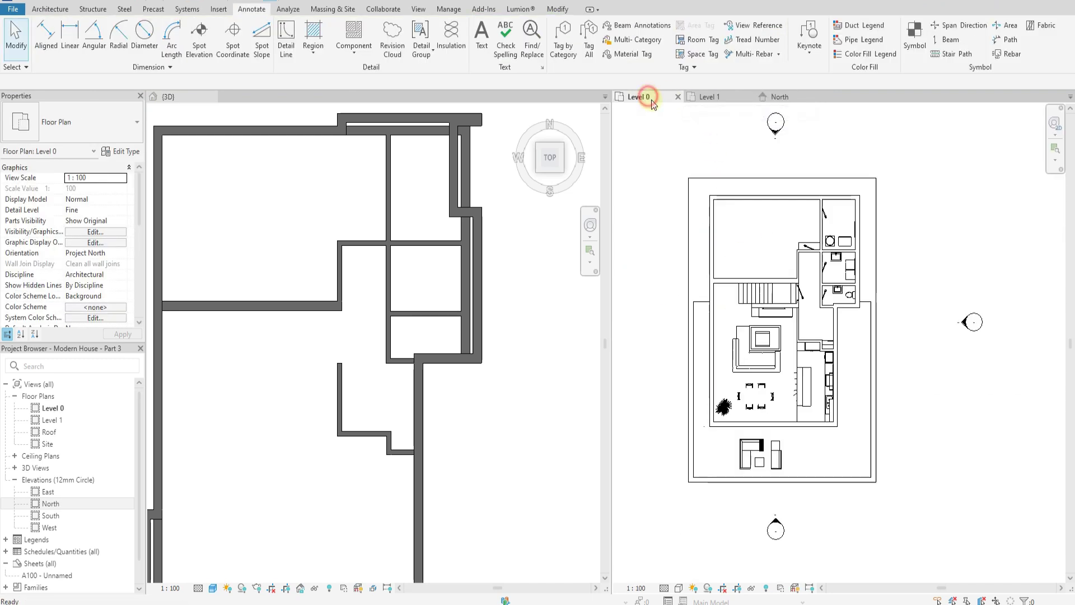
click(50, 9)
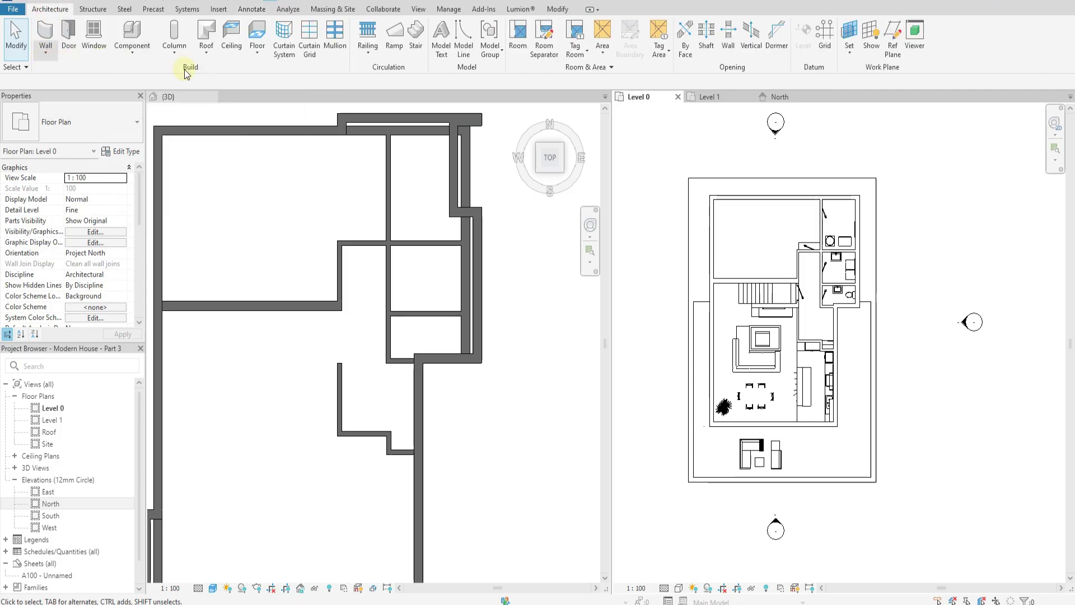
click(255, 56)
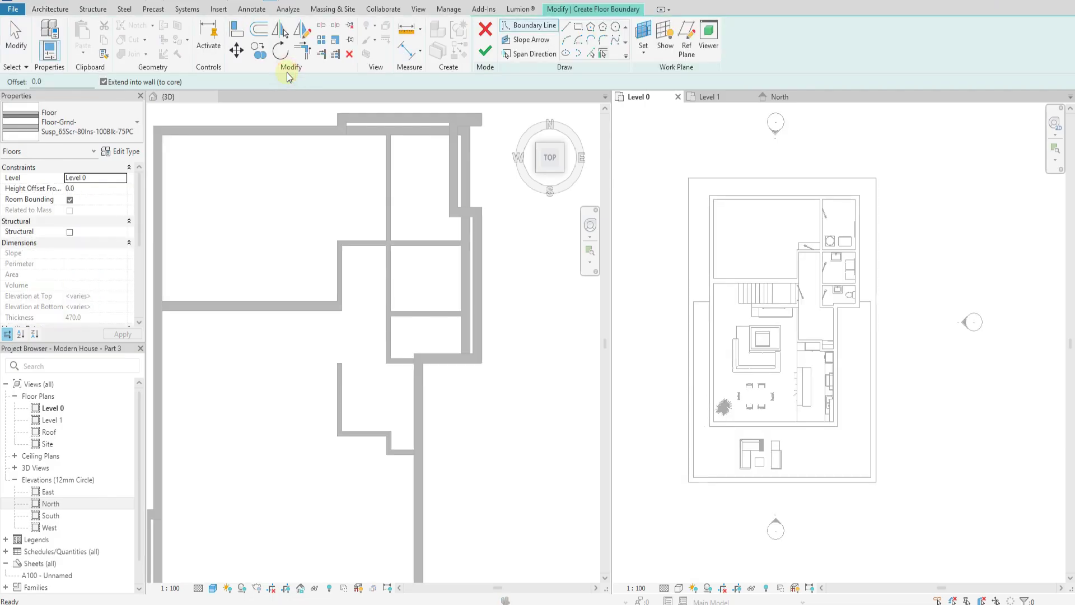
click(119, 139)
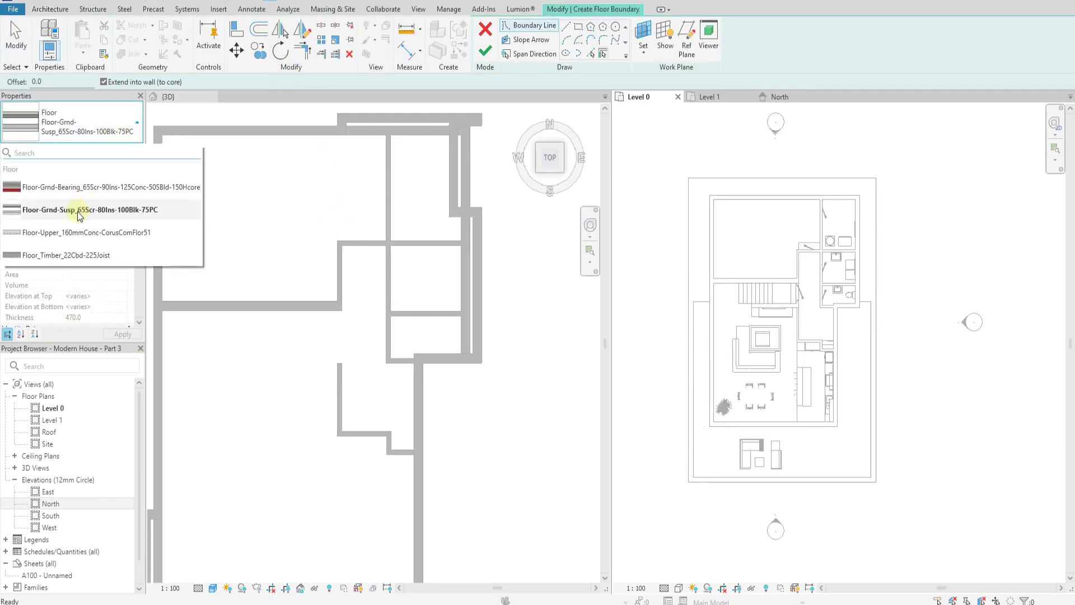
click(91, 211)
Duplicate the floor type under the name "Floor Slab- 400mm".
click(123, 153)
click(580, 228)
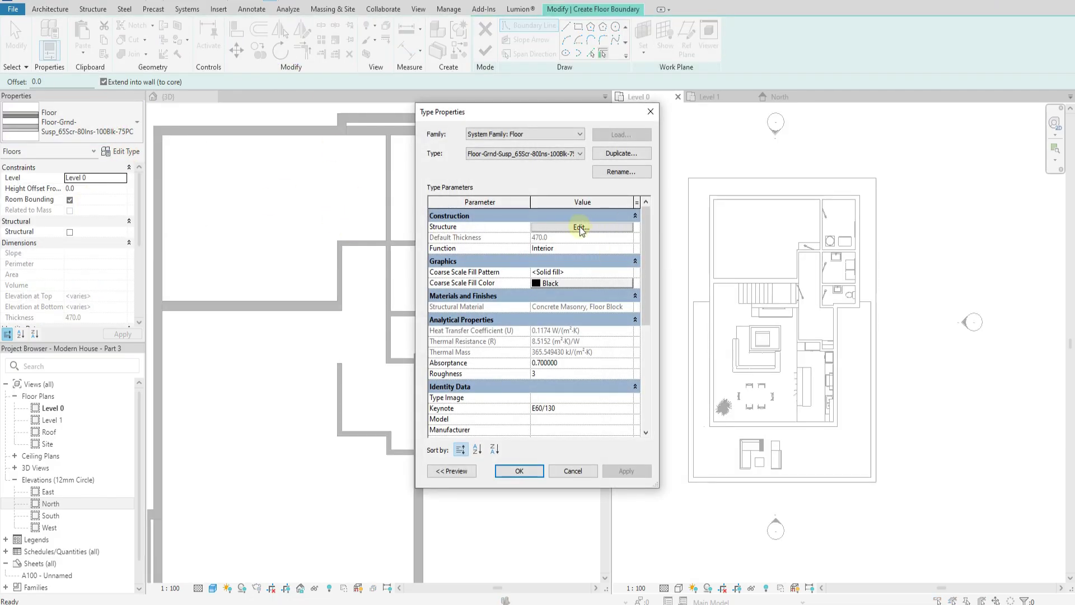
click(620, 154)
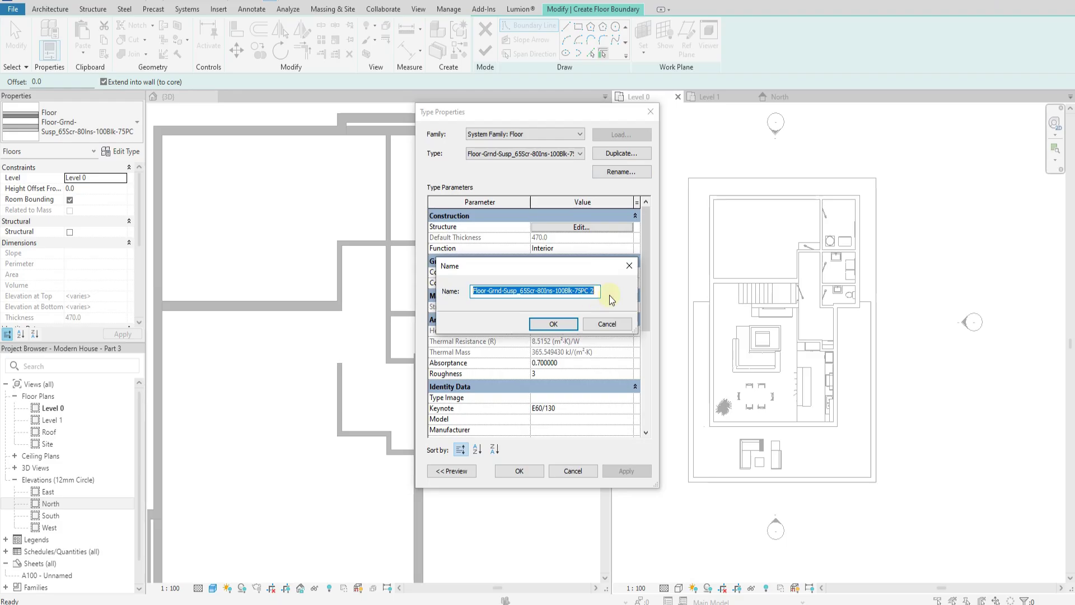
text(Floor Slab- 400mm)
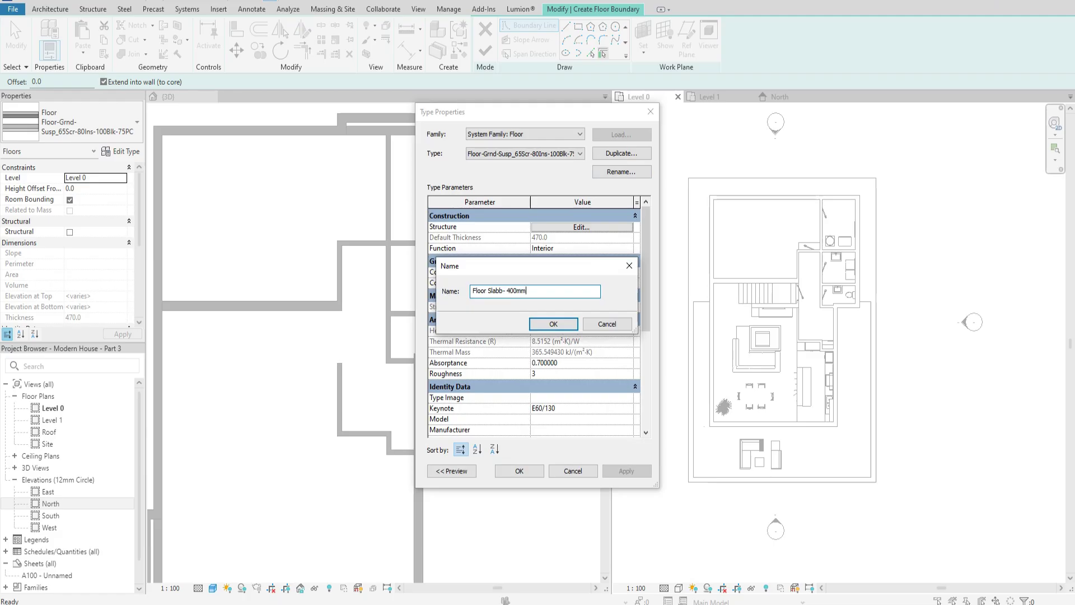
click(552, 325)
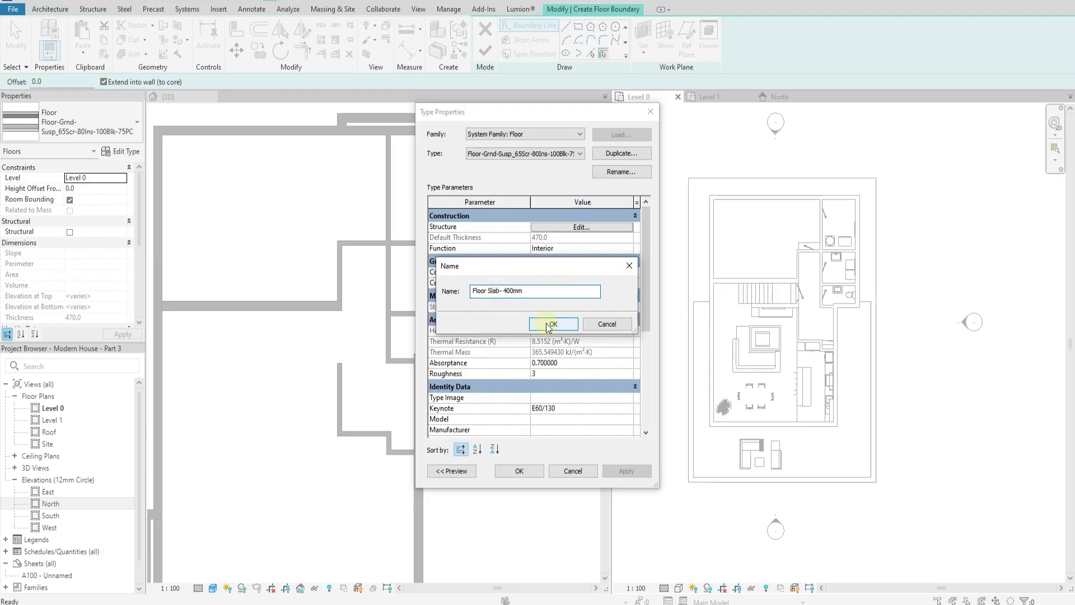
Delete the damp-proof, vapor retarder, rigid insulation and air layers from the new floor type's structure.
click(579, 228)
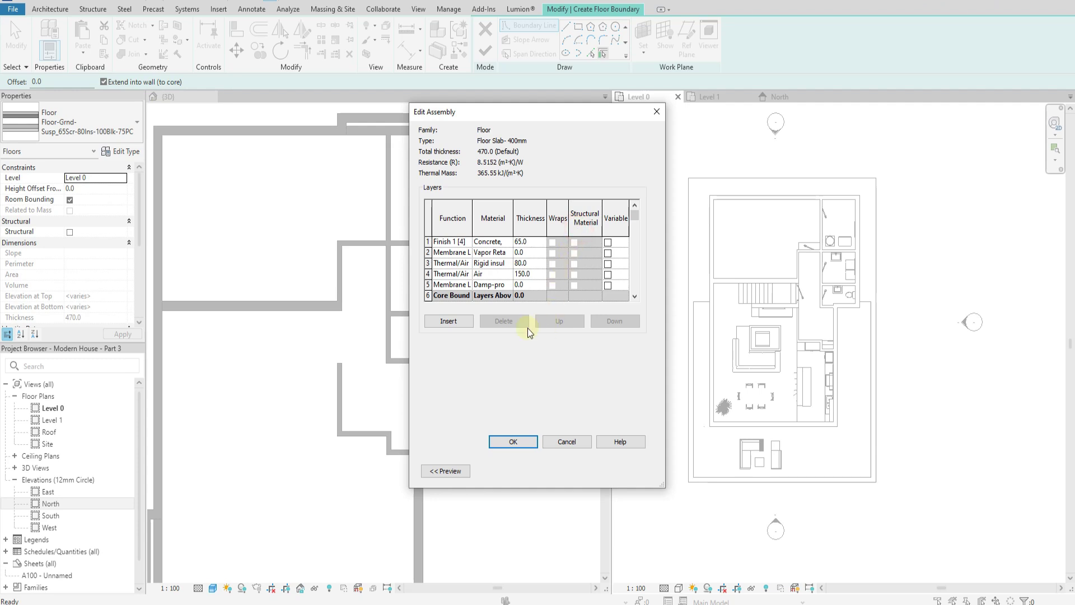
click(426, 287)
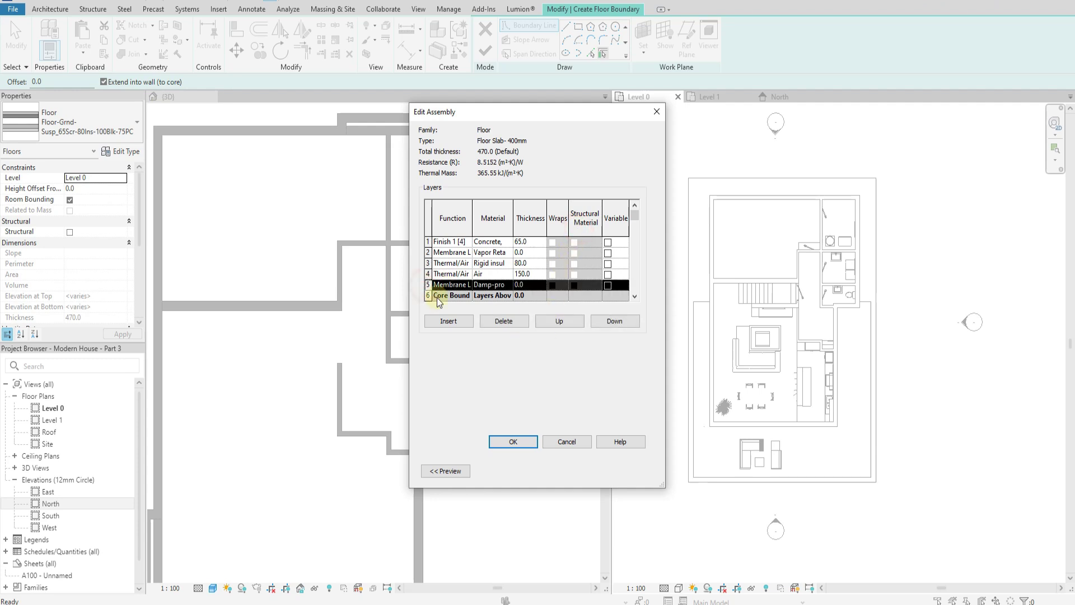
click(505, 323)
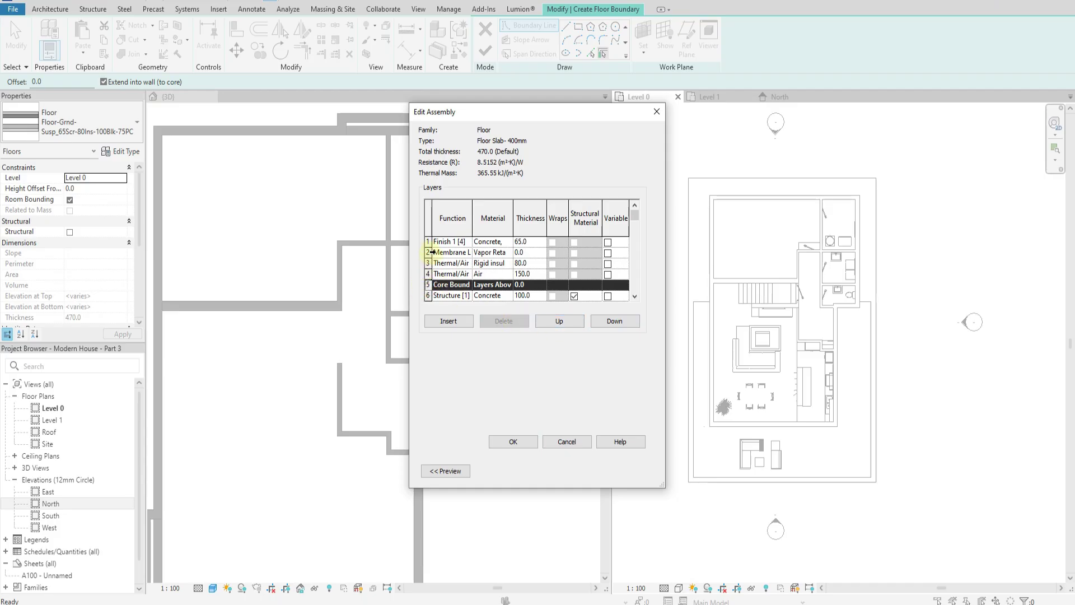
click(427, 252)
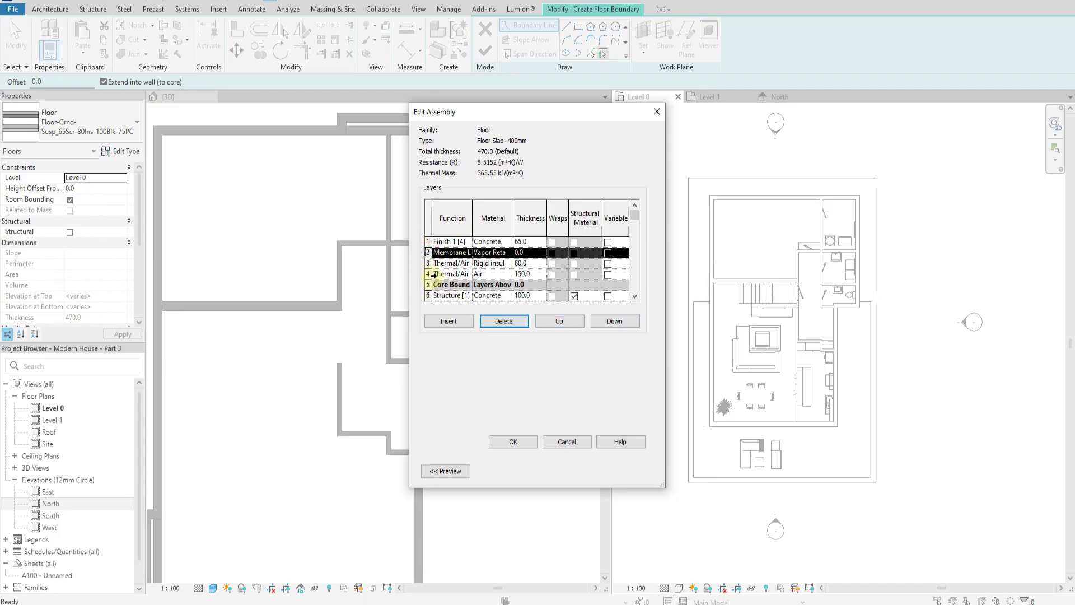
click(502, 322)
click(503, 323)
click(502, 322)
Delete the 65 mm concrete finish and the 75 mm structure layer, keeping only the 100 mm structure layer.
click(427, 262)
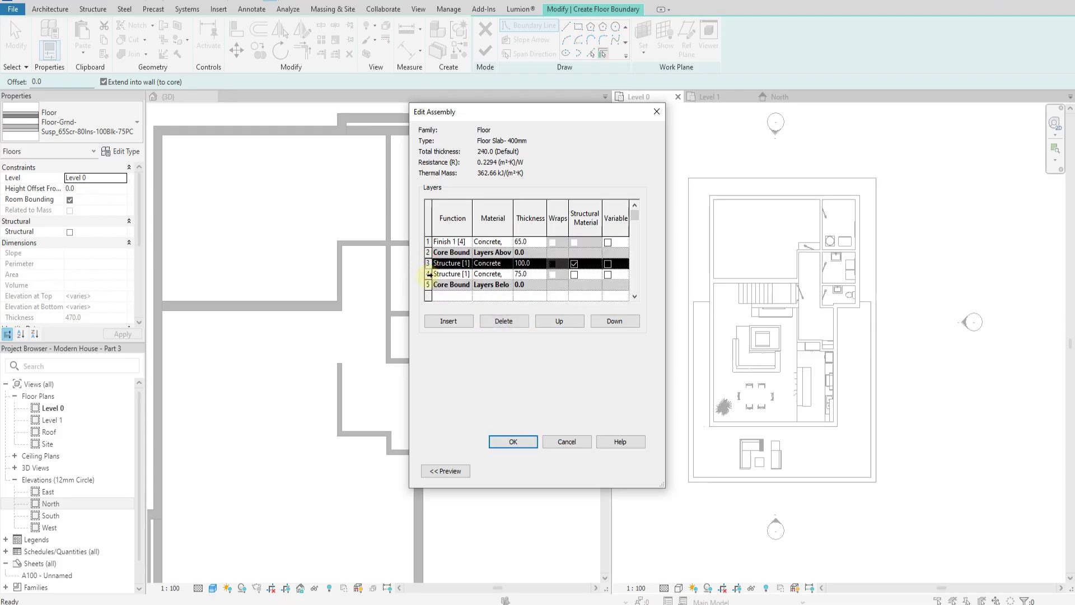
click(428, 241)
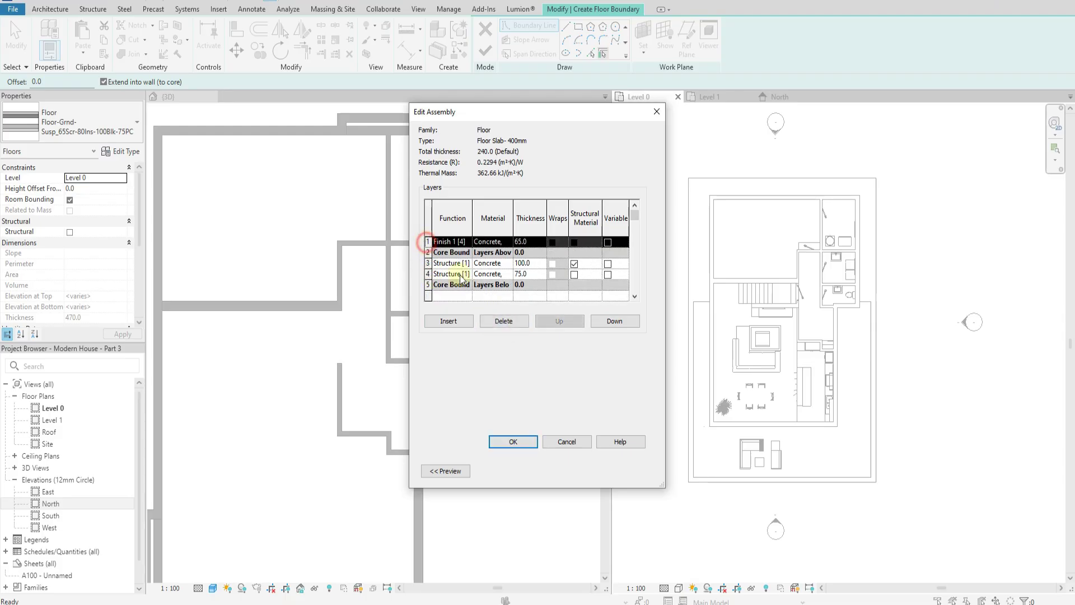
click(503, 321)
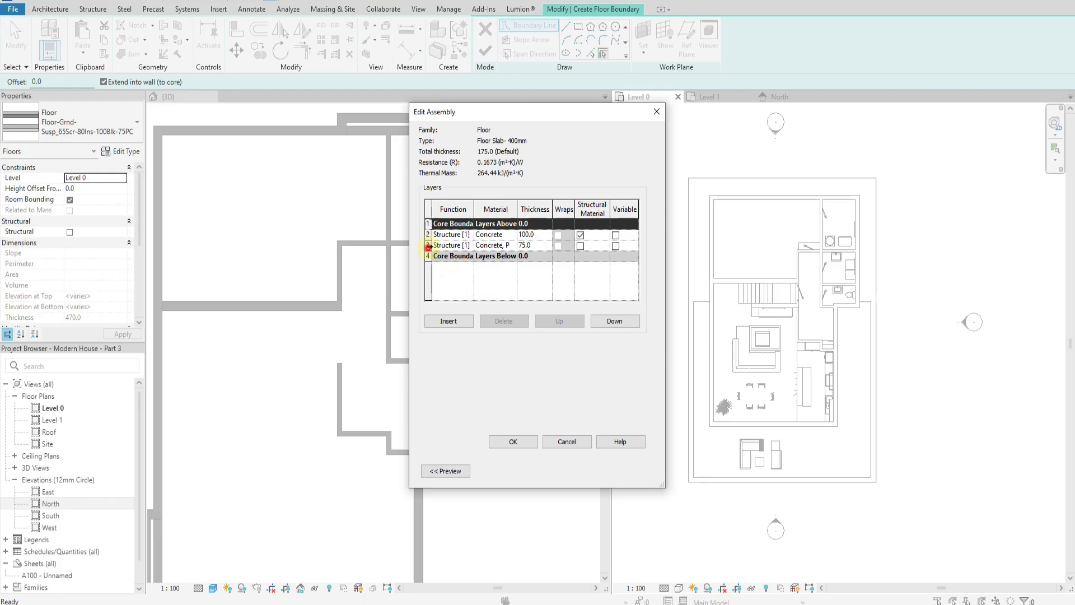
click(428, 246)
click(504, 321)
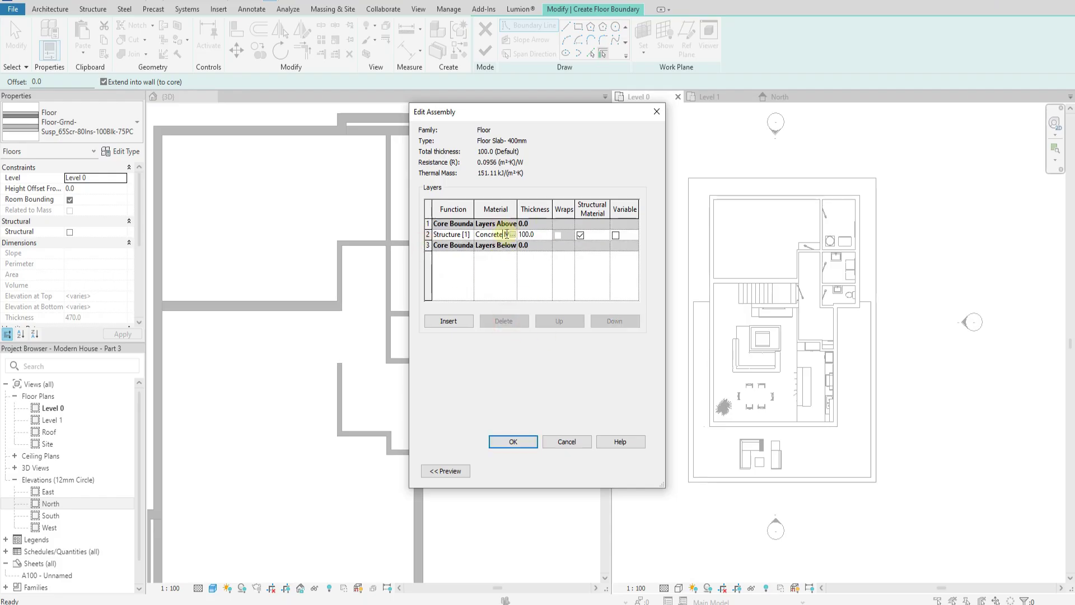
Set the remaining structure layer's material to Concrete in the floor type's assembly.
click(513, 234)
click(512, 234)
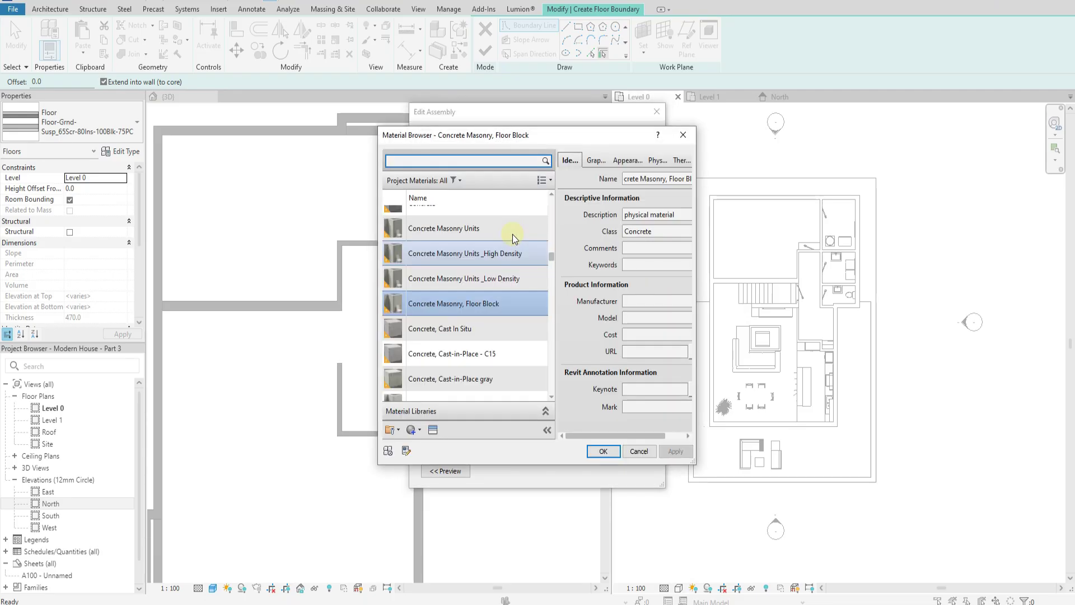
click(424, 218)
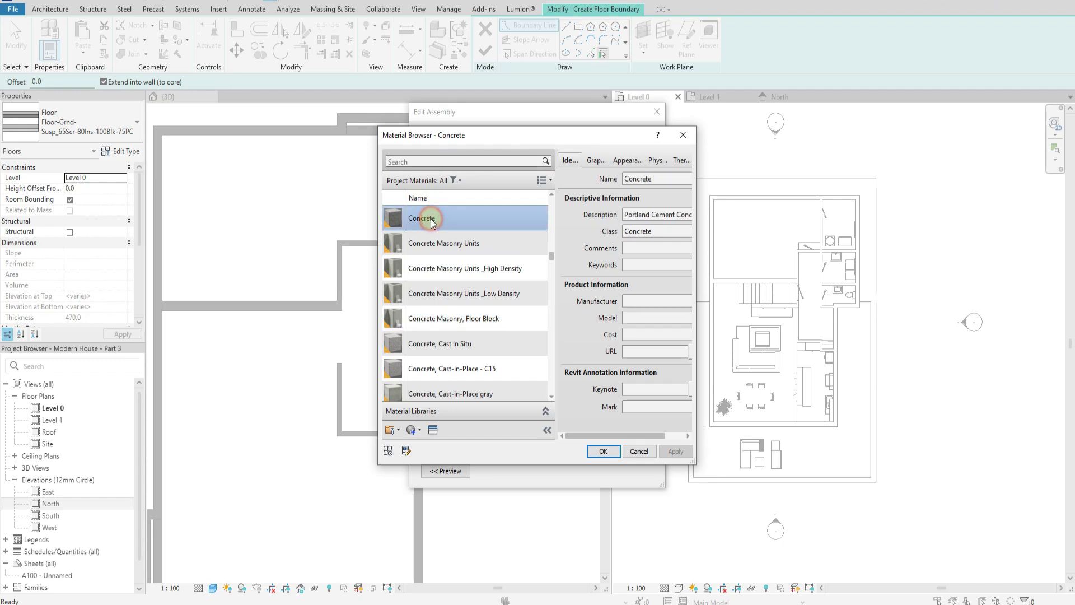
scroll(426, 224, up, 2)
click(603, 450)
Set the structure layer's thickness to 400 mm and accept the Floor Slab- 400mm type.
click(541, 234)
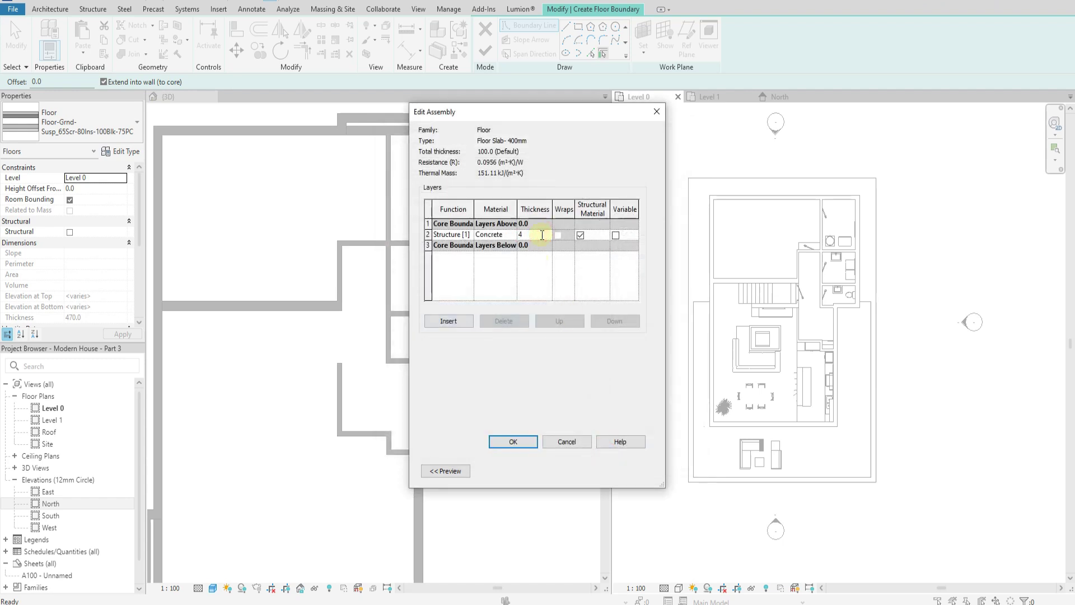
click(513, 442)
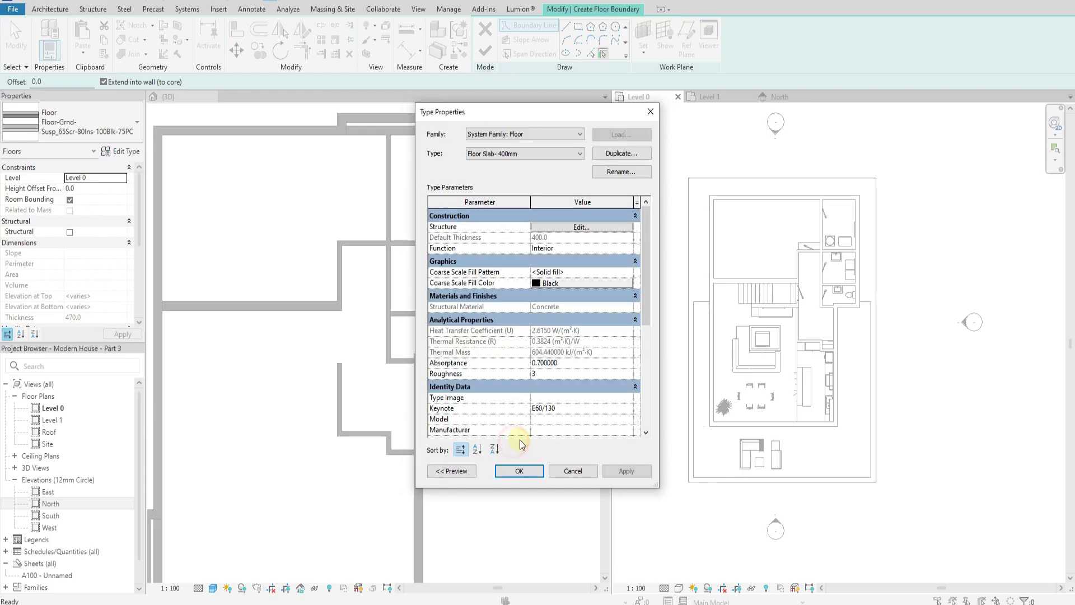
click(520, 472)
scroll(667, 234, down, 2)
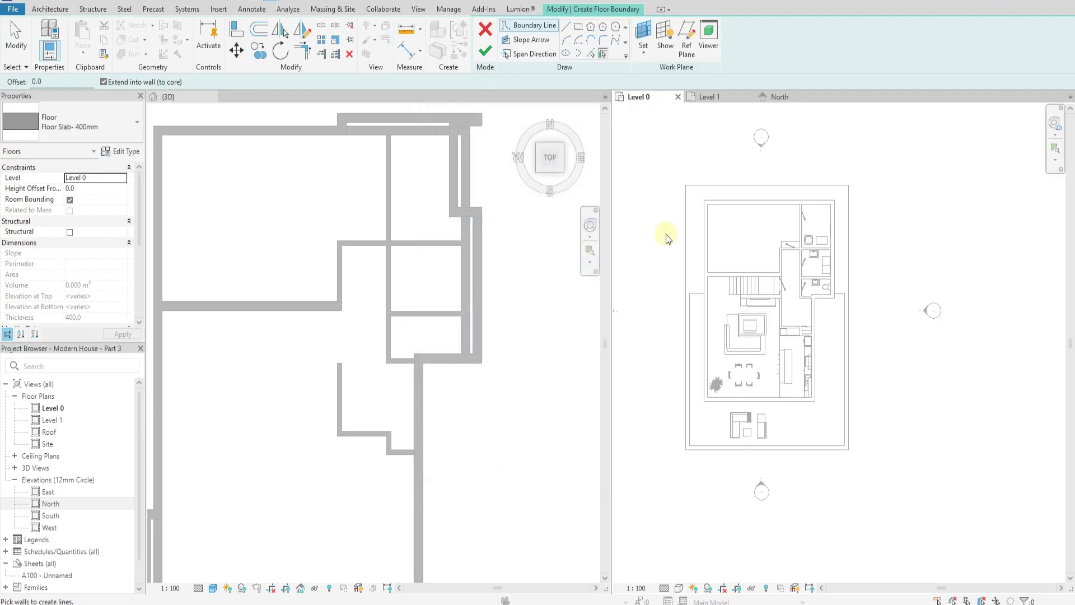
scroll(670, 243, up, 2)
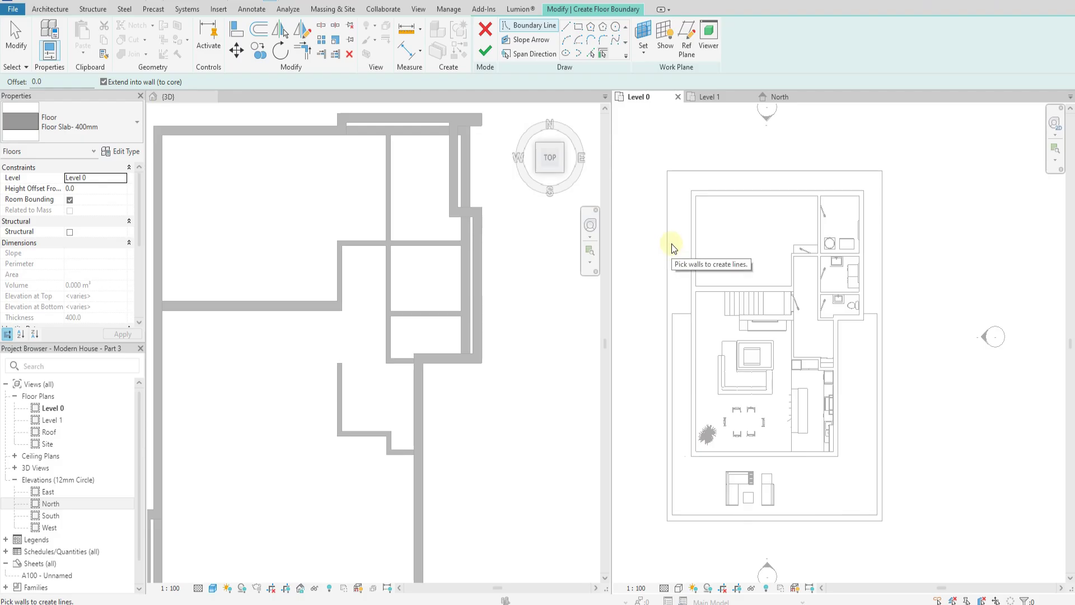
scroll(667, 229, up, 2)
click(593, 53)
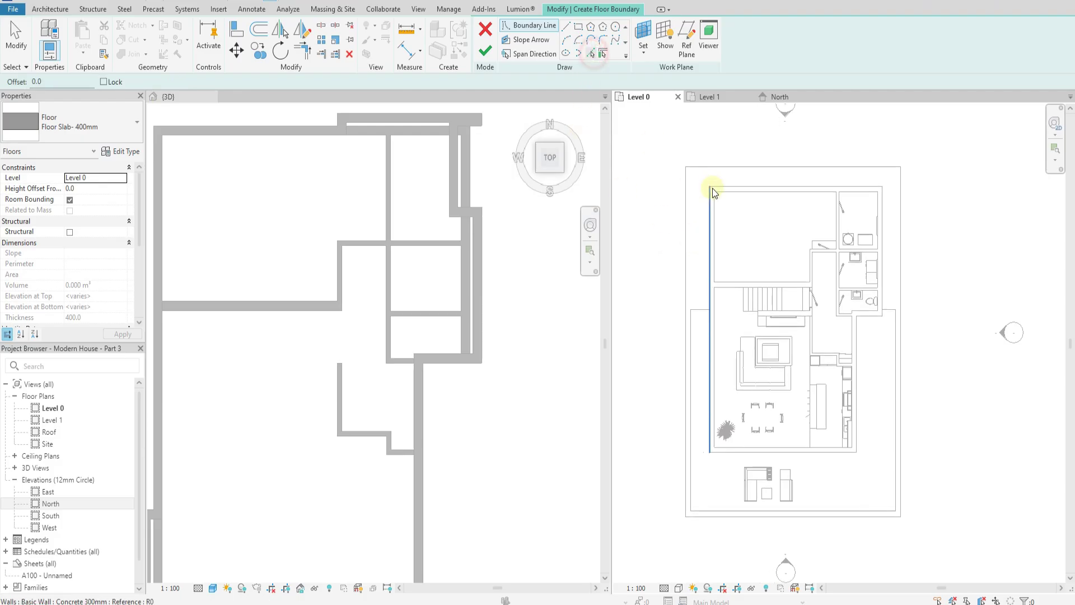
key(Tab)
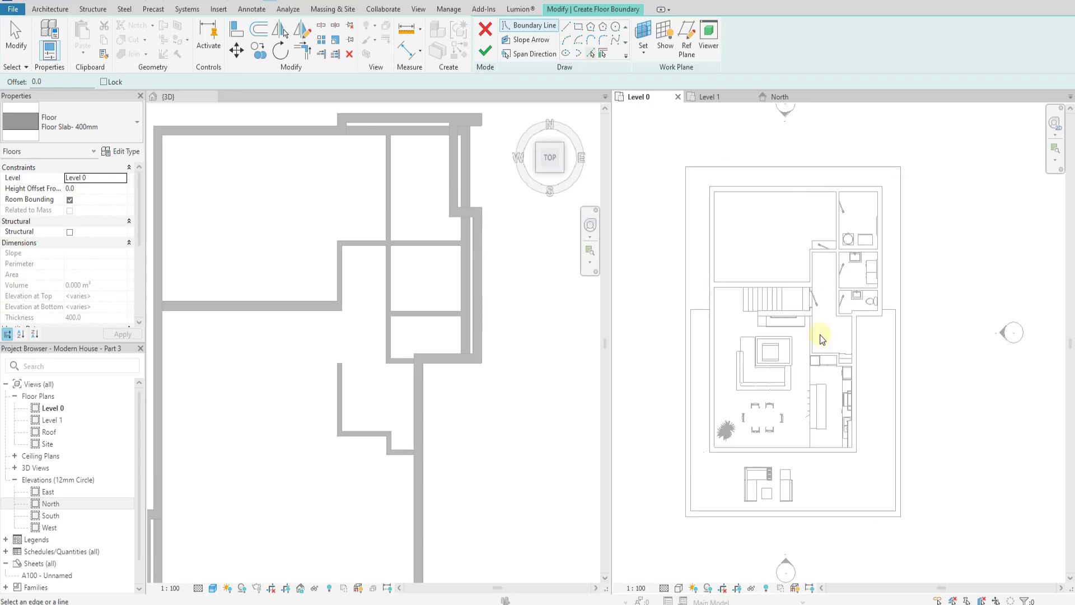
key(Escape)
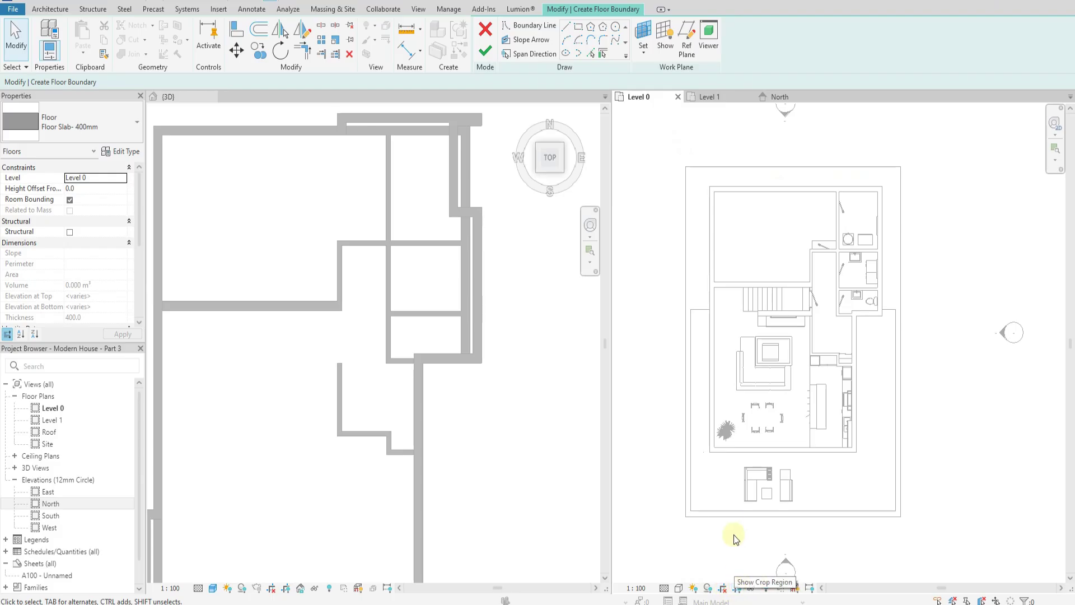
Pick the outermost rectangular outline of the Level 0 CAD plan as the floor boundary and finish the floor.
scroll(731, 529, down, 2)
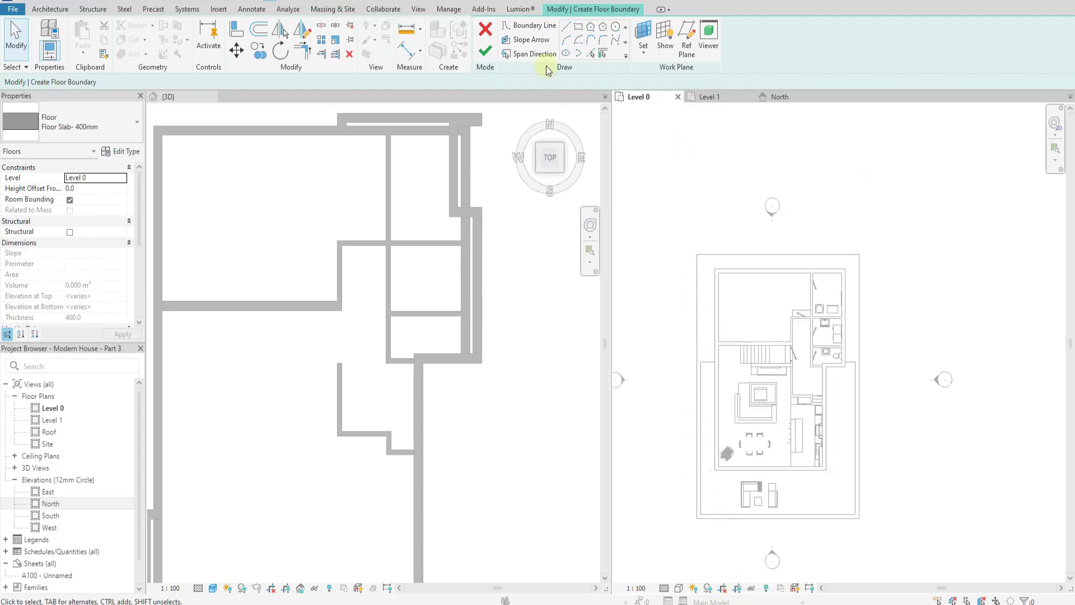
click(593, 53)
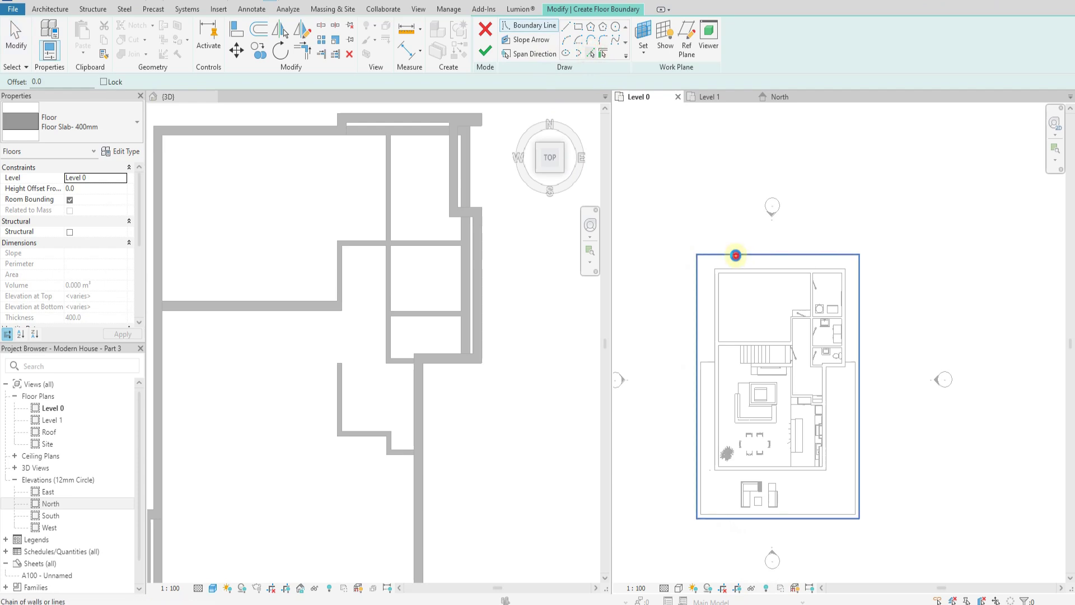
click(735, 256)
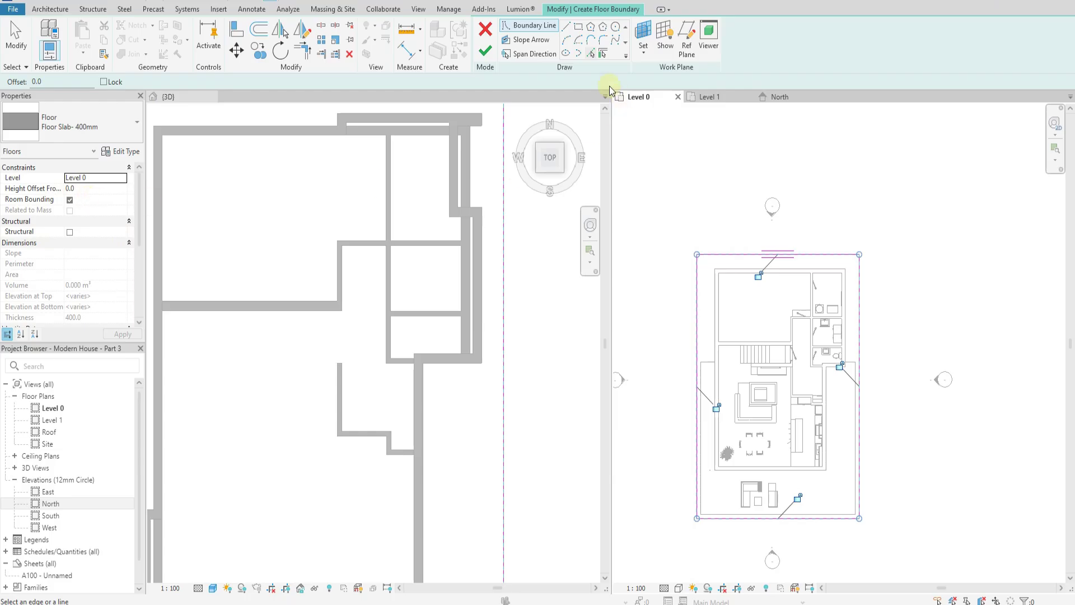
click(485, 51)
scroll(795, 169, down, 2)
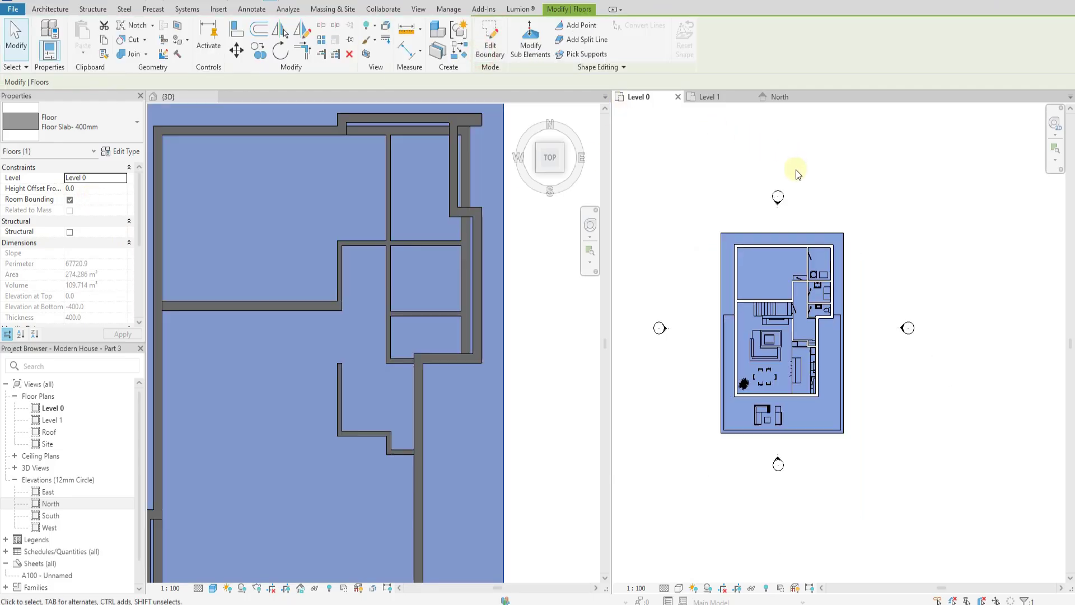
Examine the new floor slab beneath the walls in an angled 3D view.
scroll(414, 364, down, 2)
scroll(516, 457, down, 3)
click(512, 463)
mouse_move(511, 463)
shift+middle_down()
mouse_move(432, 364)
mouse_move(488, 462)
mouse_move(333, 368)
mouse_move(336, 420)
mouse_move(500, 458)
shift+middle_up()
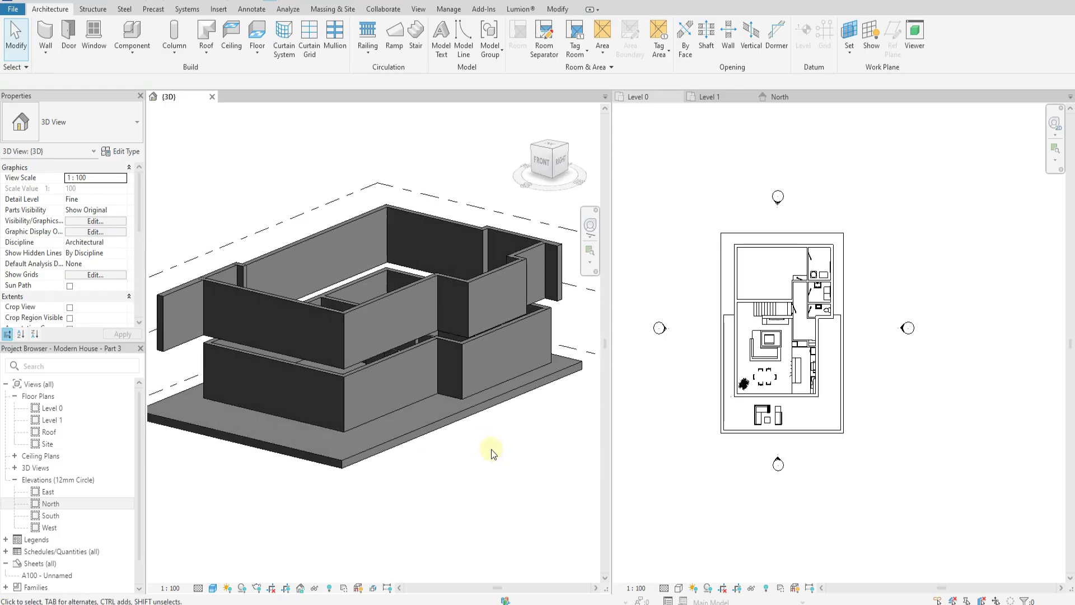
scroll(492, 449, down, 1)
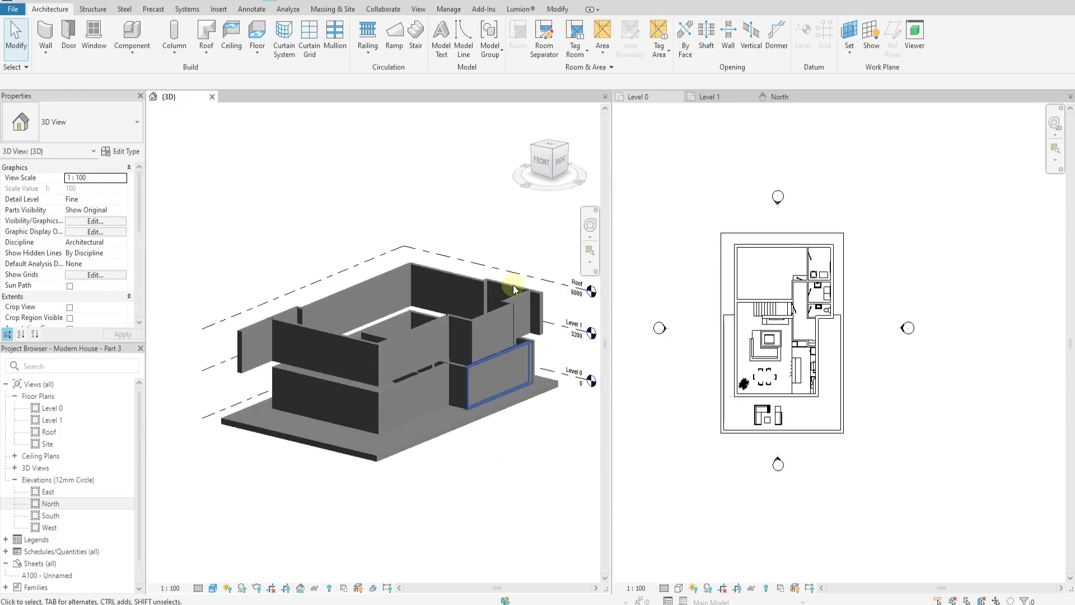
Temporarily hide the slab in the North elevation to compare its depth with the linked drawing, and restore it.
click(781, 99)
scroll(758, 348, up, 5)
scroll(752, 392, up, 3)
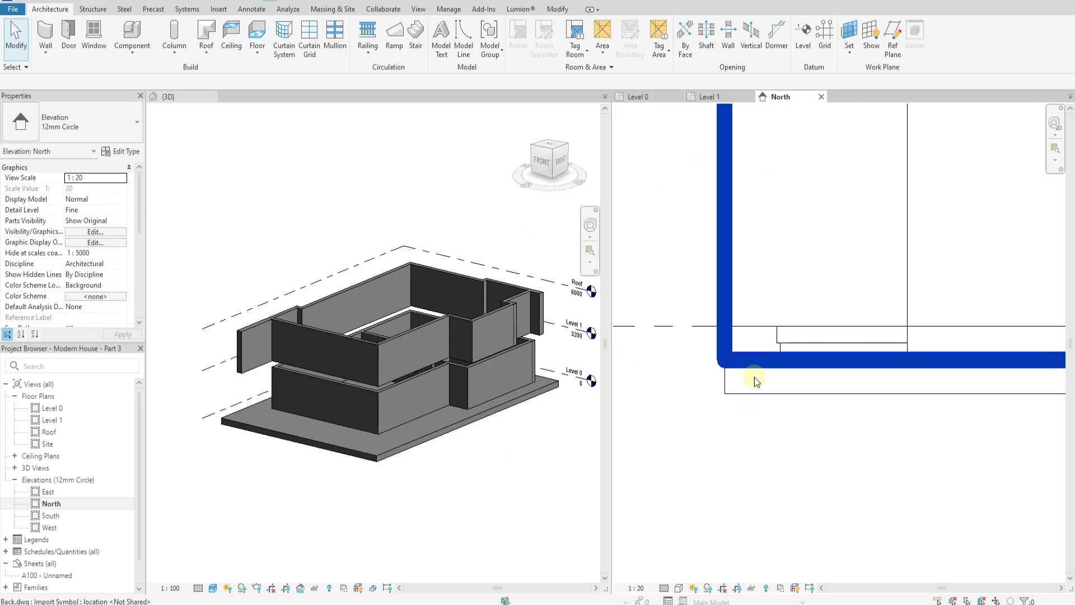
click(746, 397)
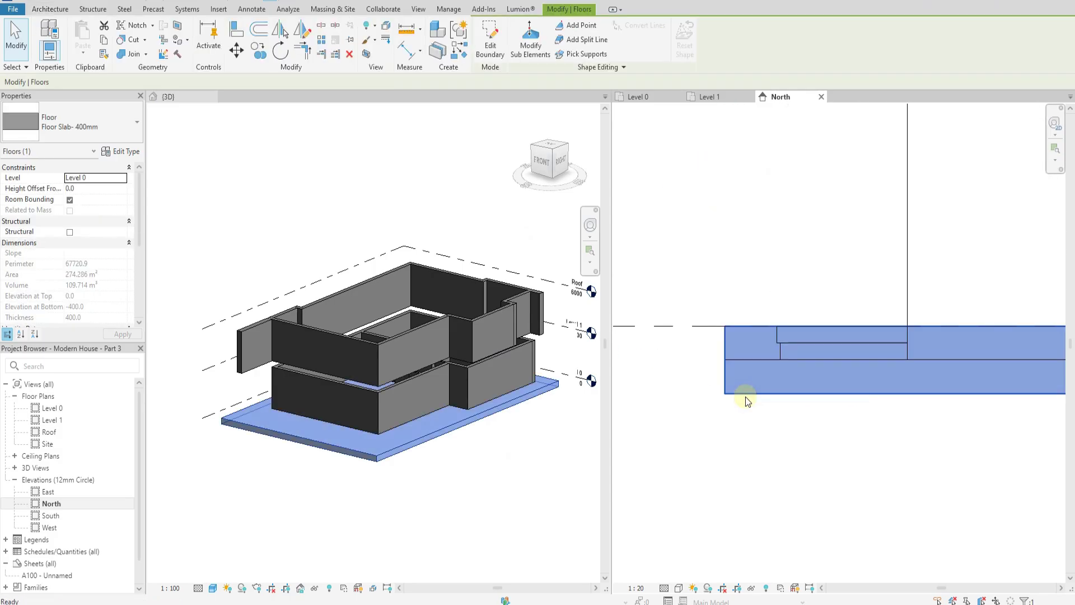
key(h)
key(h)
click(751, 588)
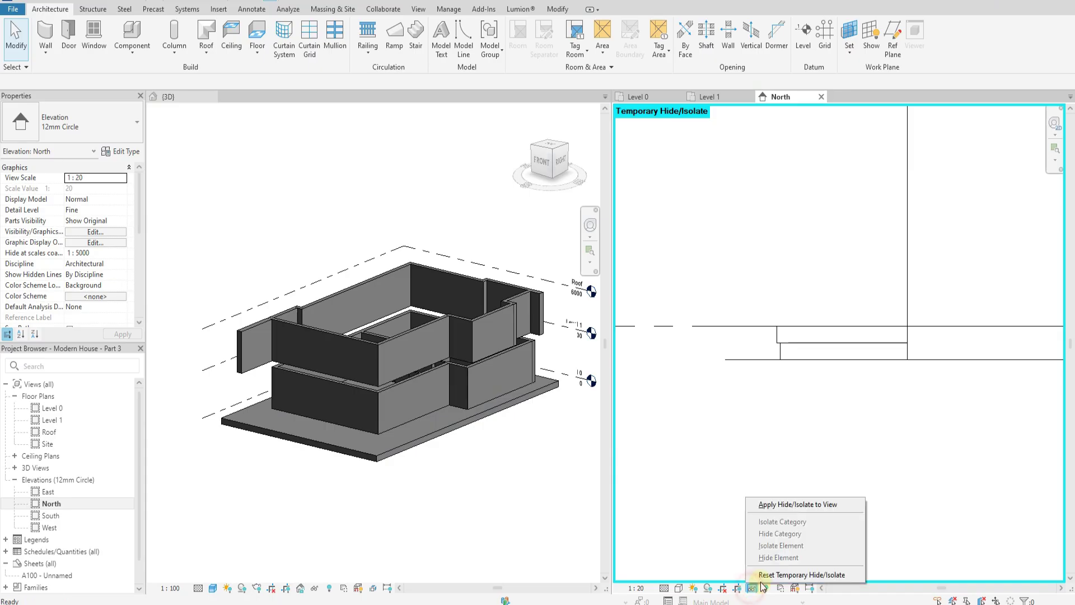
click(768, 572)
Compare the slab's extent and depth with the CAD drawing along the whole North elevation.
scroll(756, 348, down, 10)
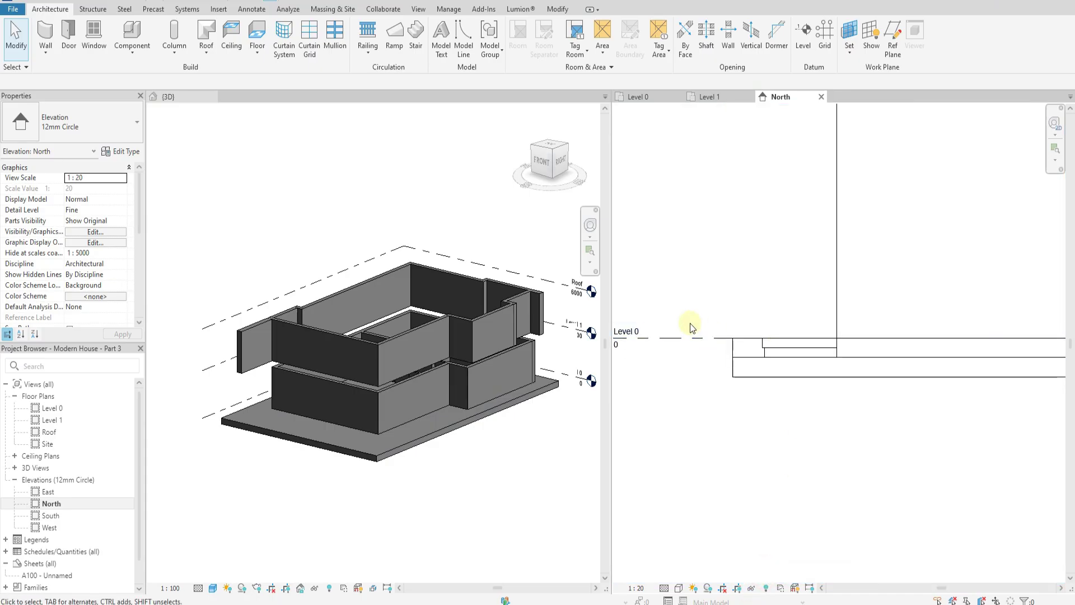
scroll(852, 364, up, 5)
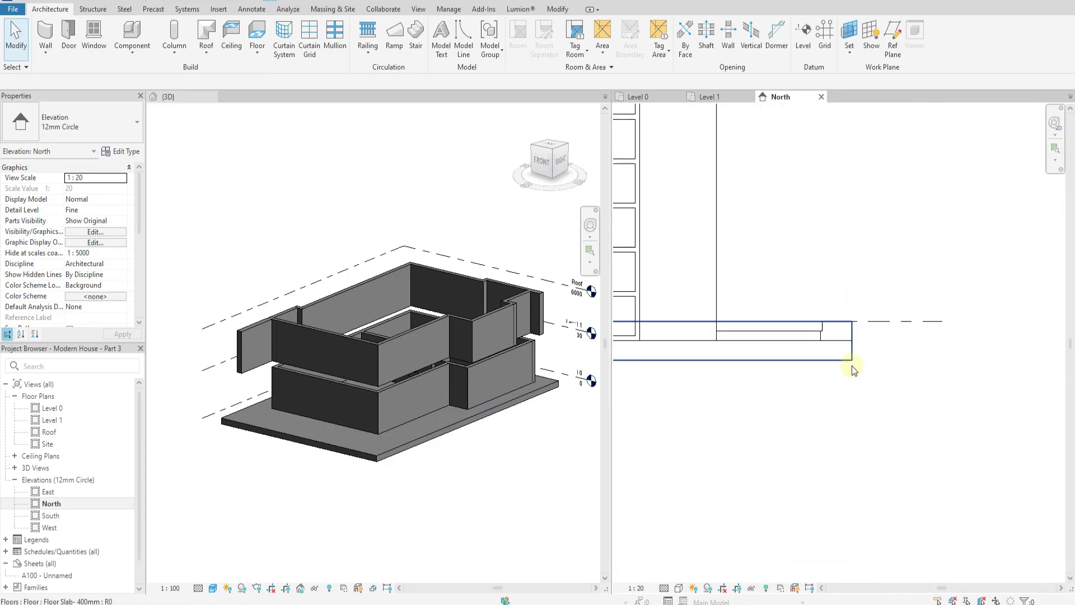
click(852, 354)
scroll(891, 342, down, 3)
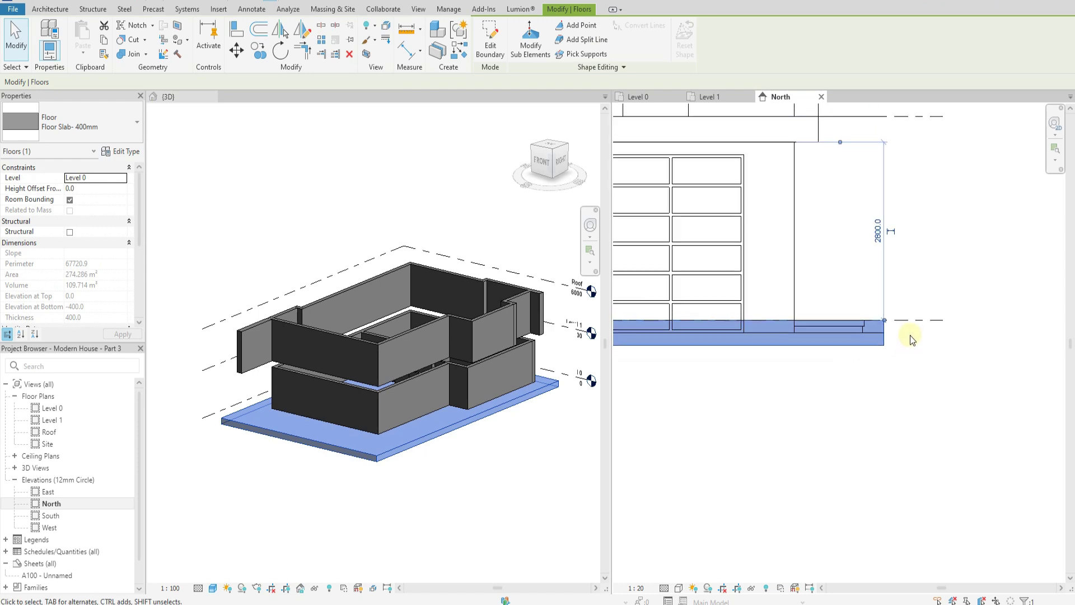
click(602, 451)
scroll(814, 247, down, 3)
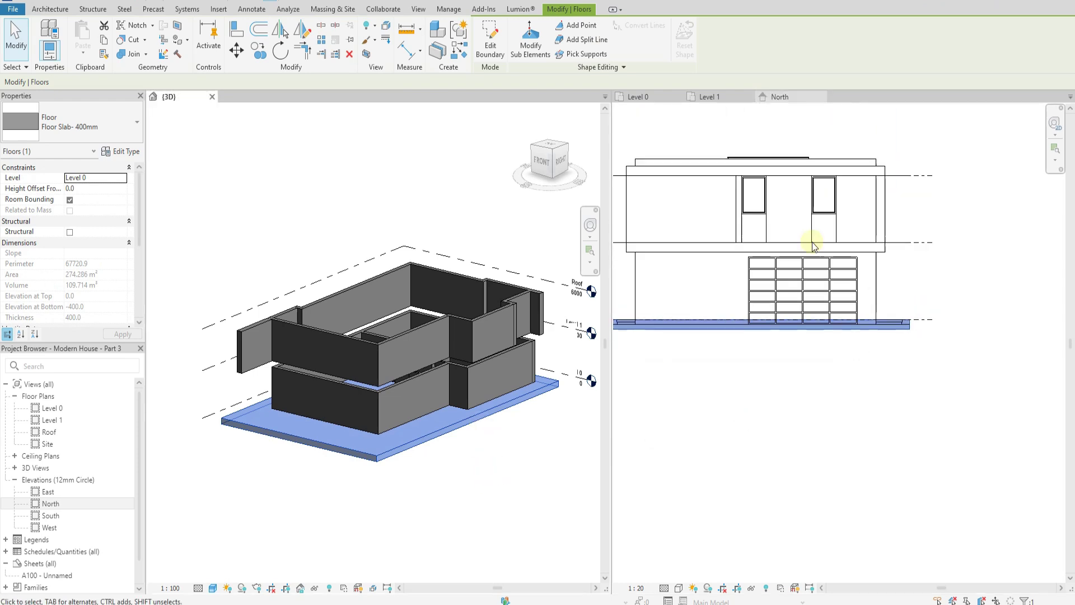
Temporarily hide the floor slab in the Level 0 plan and check the linked Ground Floor.dwg outline beneath it.
click(638, 97)
scroll(851, 257, up, 2)
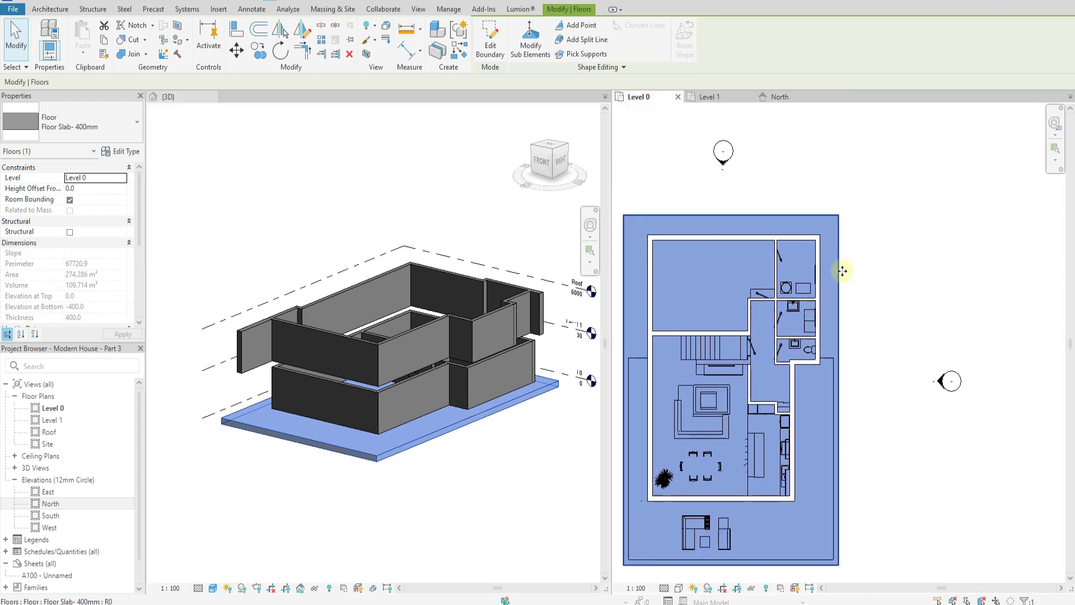
middle_drag(826, 287, 912, 276)
click(673, 338)
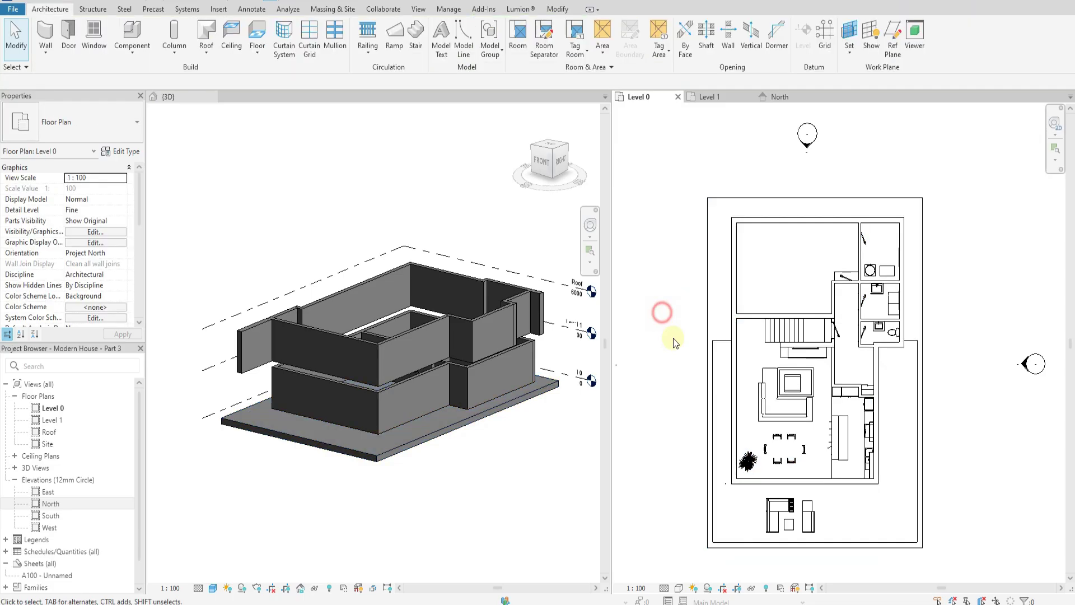
click(707, 329)
key(h)
key(h)
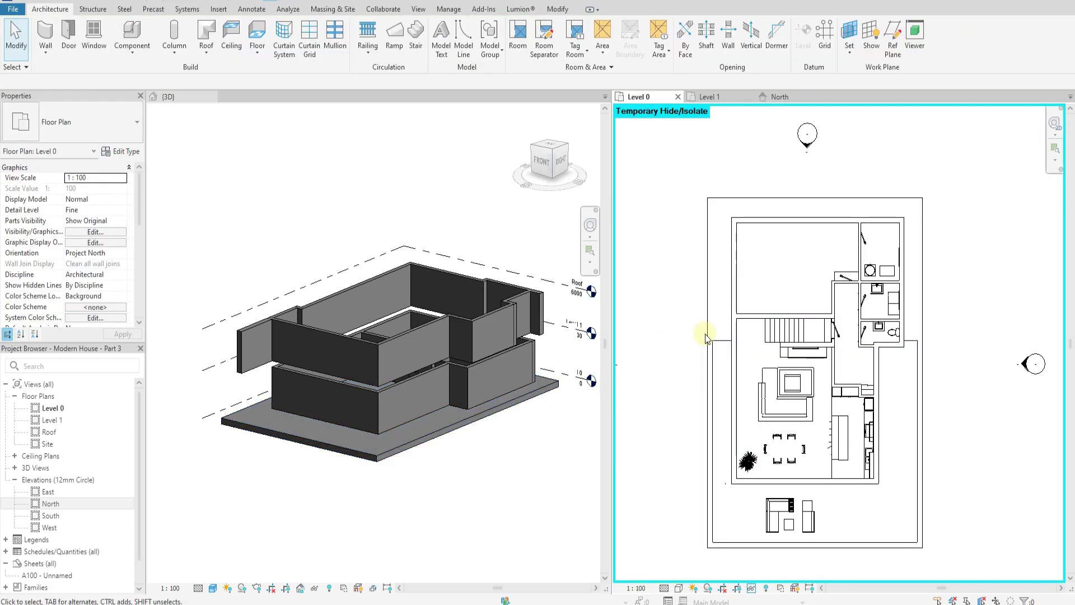
click(706, 329)
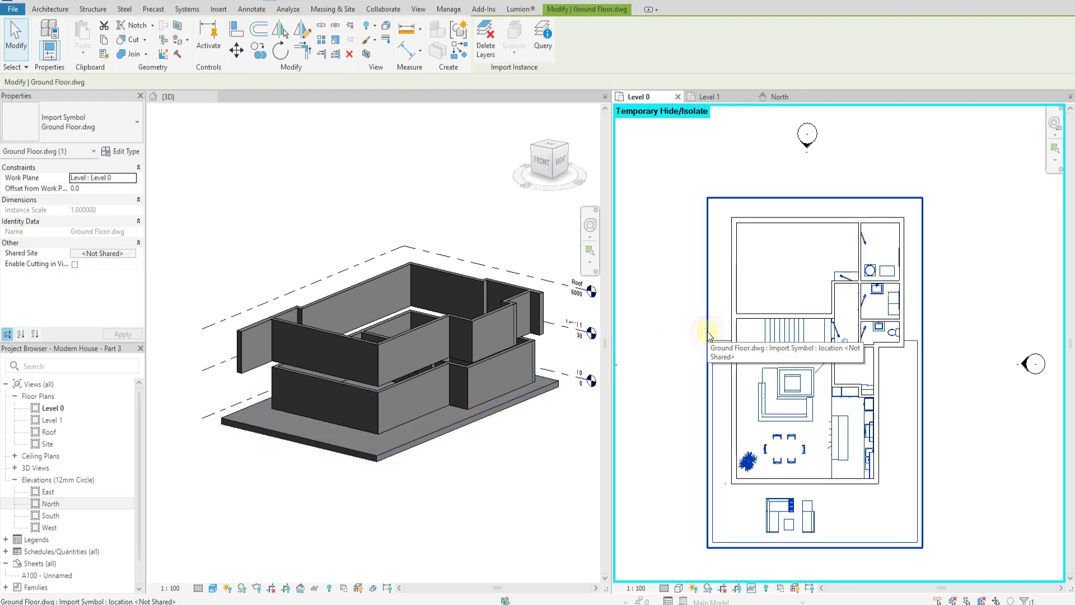
click(672, 338)
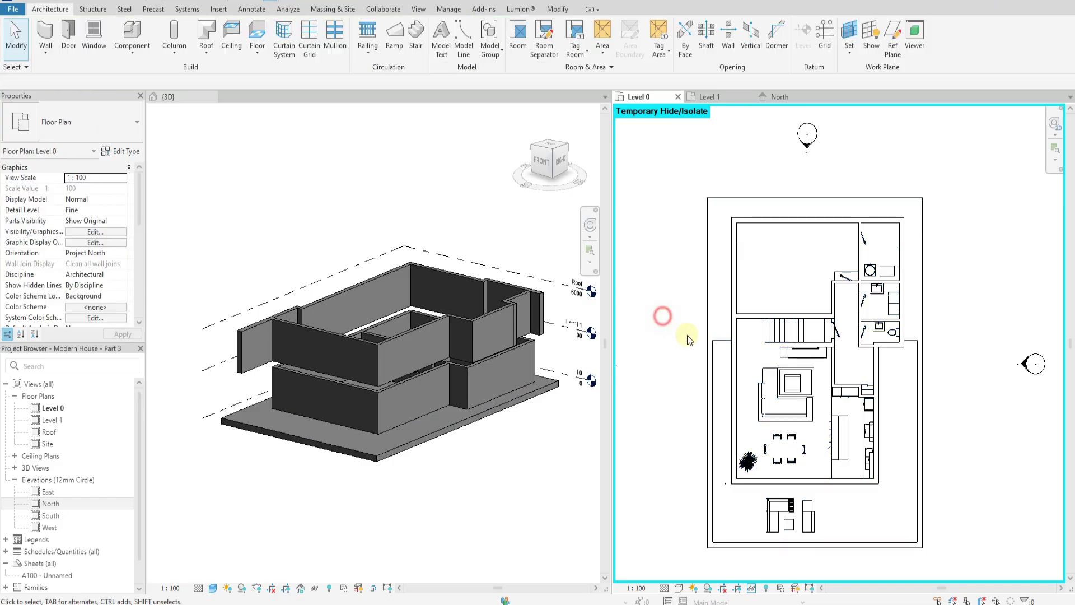
Open the Level 0 floor slab's boundary sketch for editing.
click(385, 455)
double_click(385, 456)
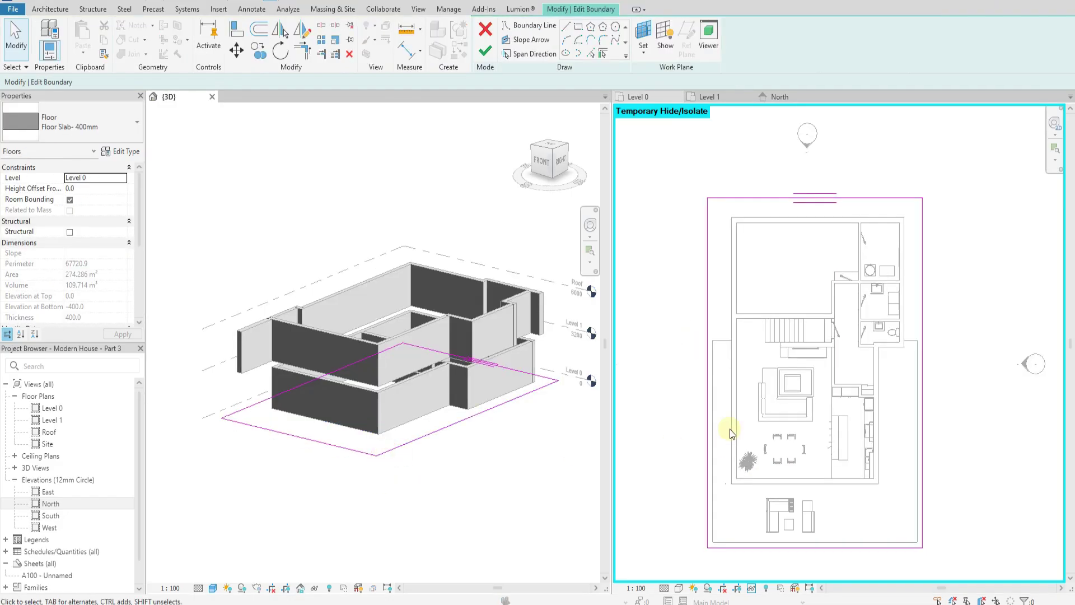
click(730, 429)
Shift the left and upper boundary lines onto the exterior wall faces, and delete the whole slab outline.
mouse_move(710, 357)
mouse_down()
mouse_move(706, 319)
mouse_move(732, 320)
mouse_up()
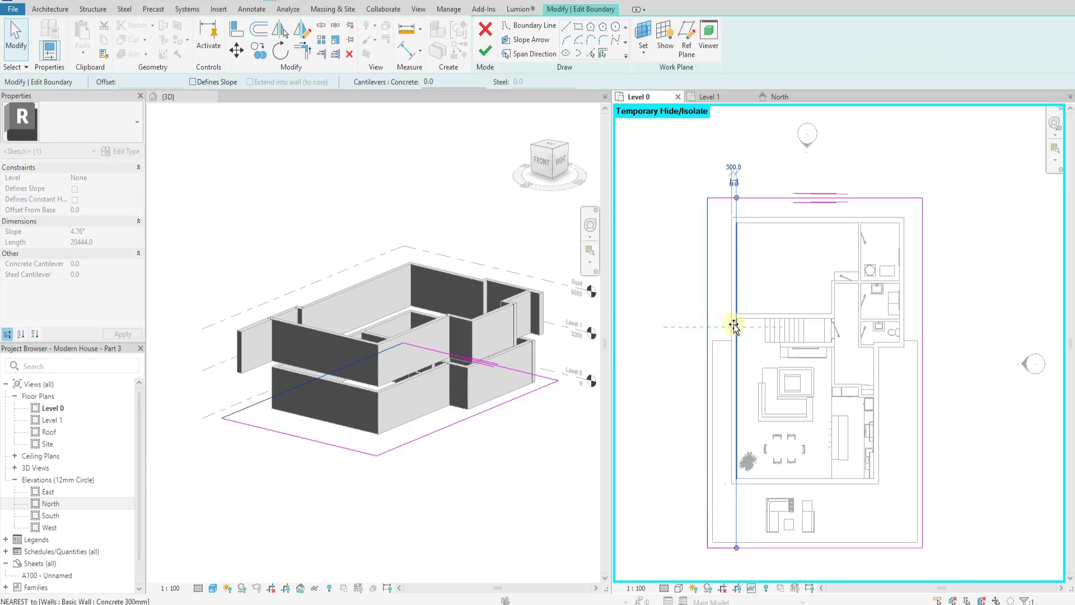
drag(768, 199, 771, 218)
click(922, 318)
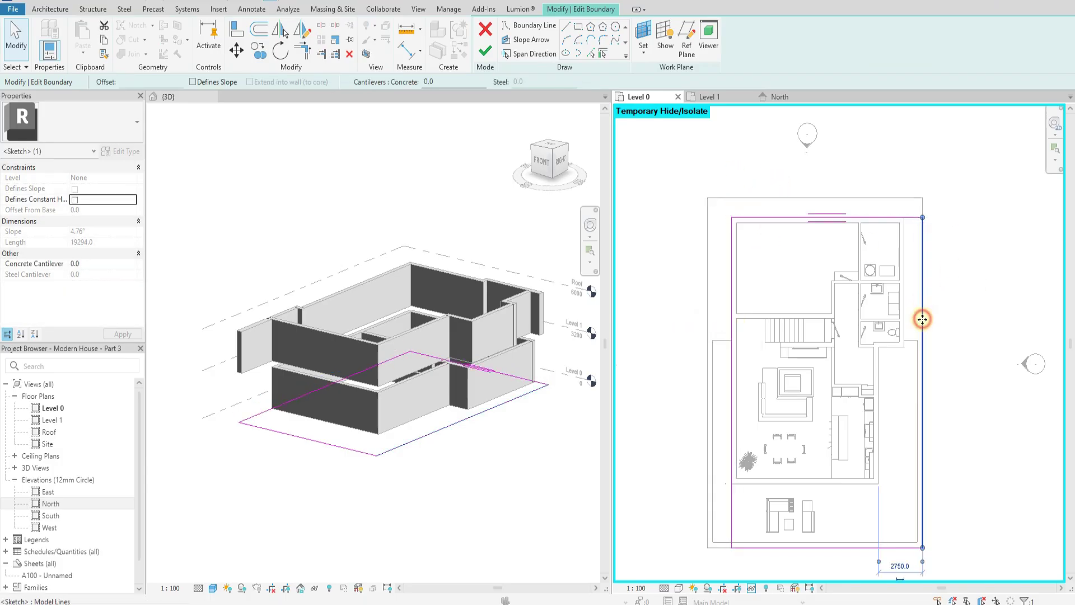
click(485, 51)
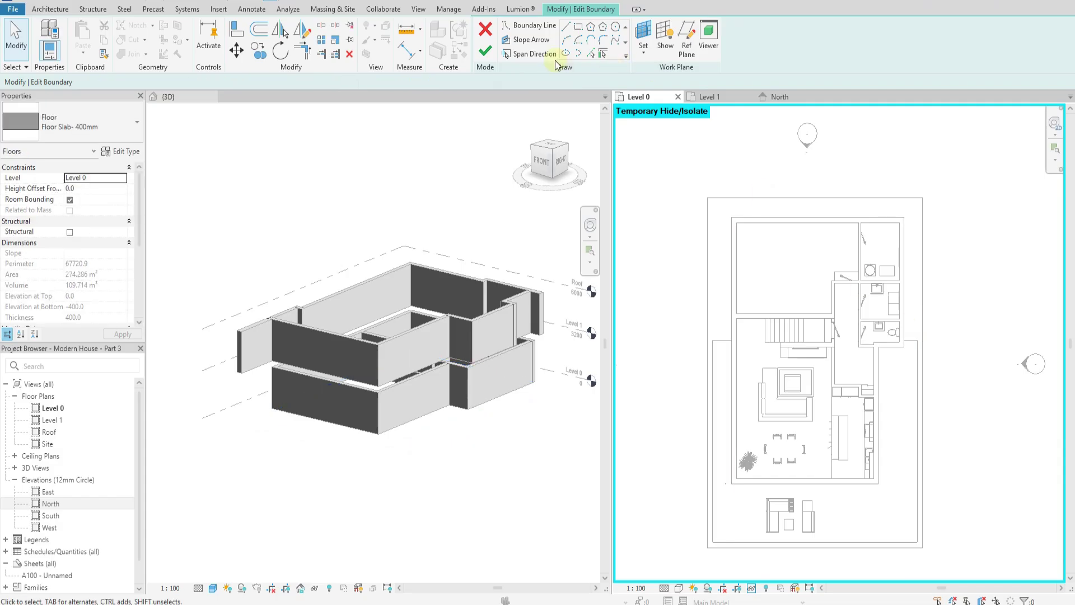
Try to create the slab boundary from the connected chain of exterior walls, and undo the picked lines.
click(591, 53)
key(Tab)
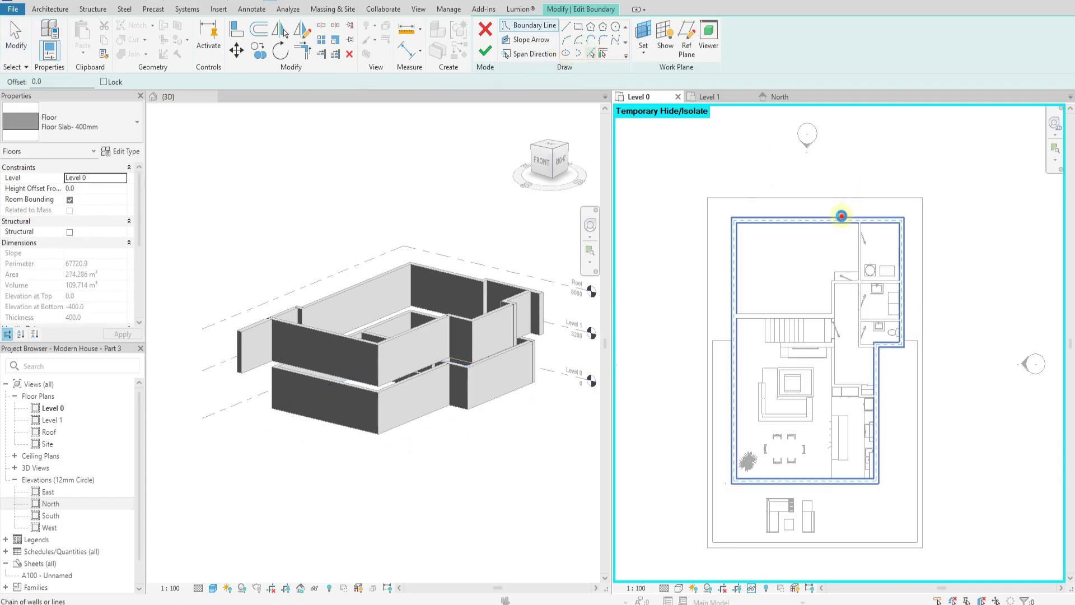
click(841, 215)
key(Escape)
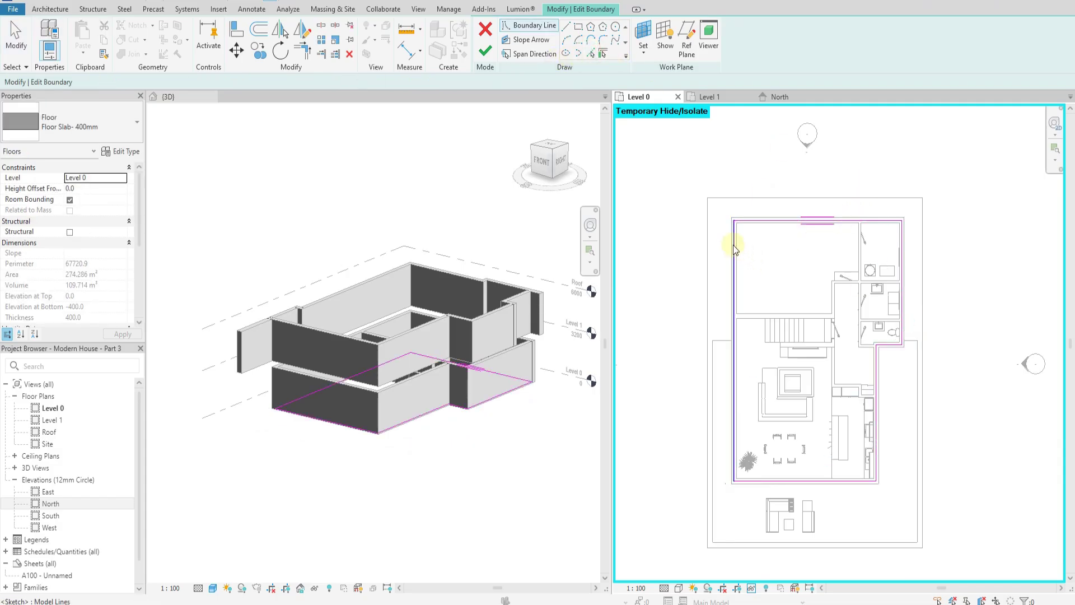
click(81, 1)
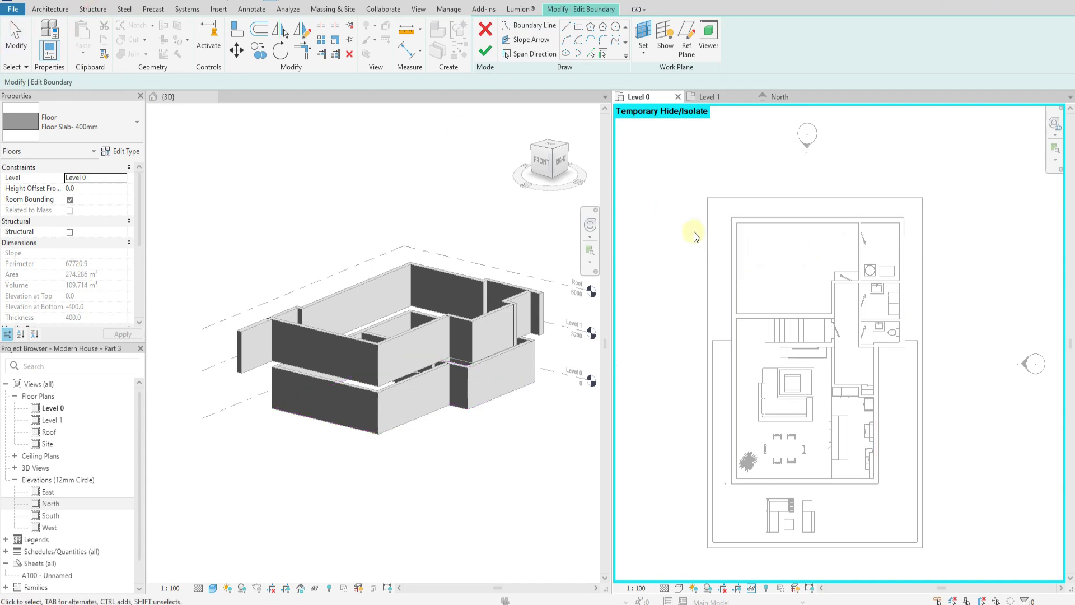
Add slab boundary lines along the outer faces of the left and upper exterior walls in the Level 0 plan.
click(592, 55)
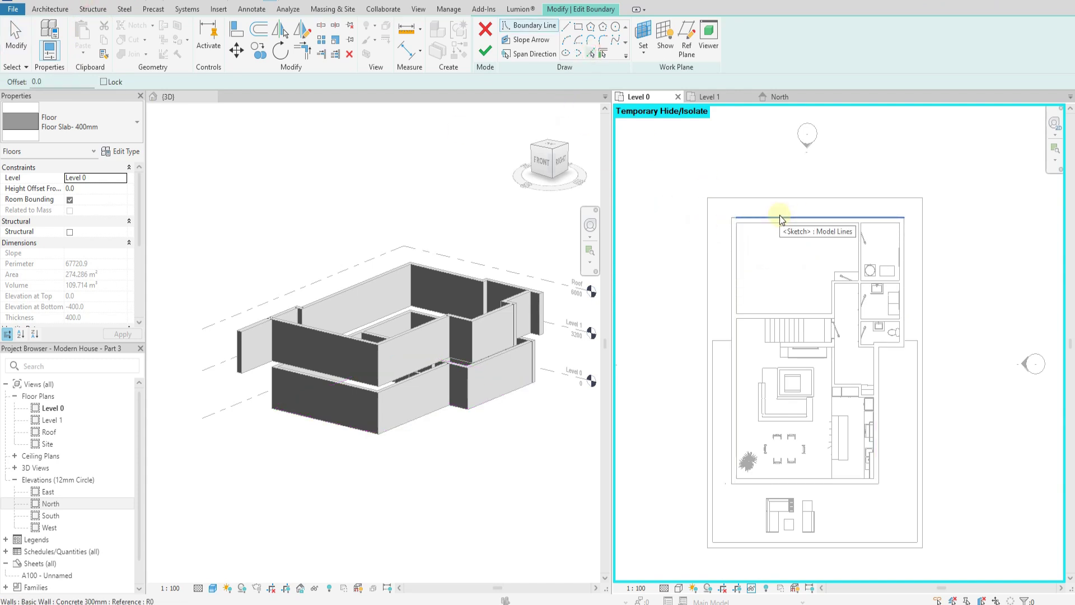
key(Tab)
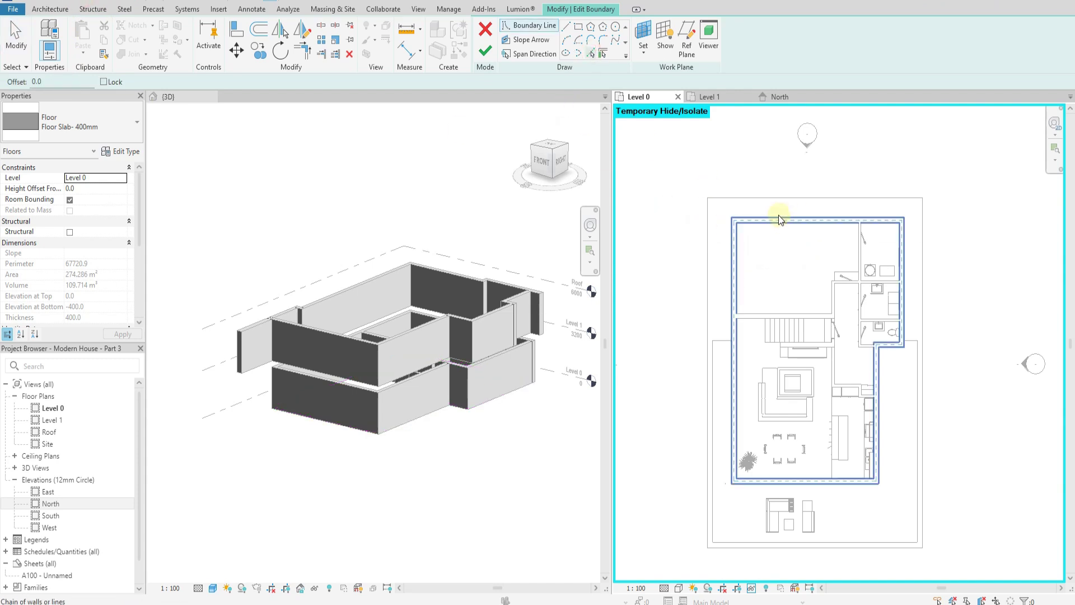
scroll(723, 218, up, 3)
click(749, 250)
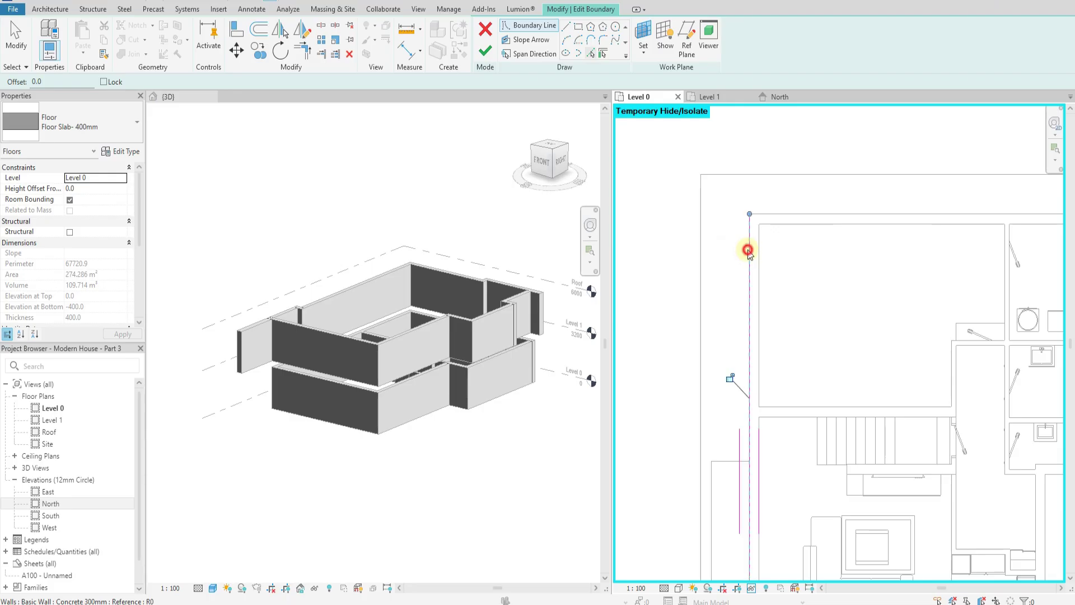
click(776, 213)
scroll(812, 235, down, 3)
scroll(907, 269, up, 3)
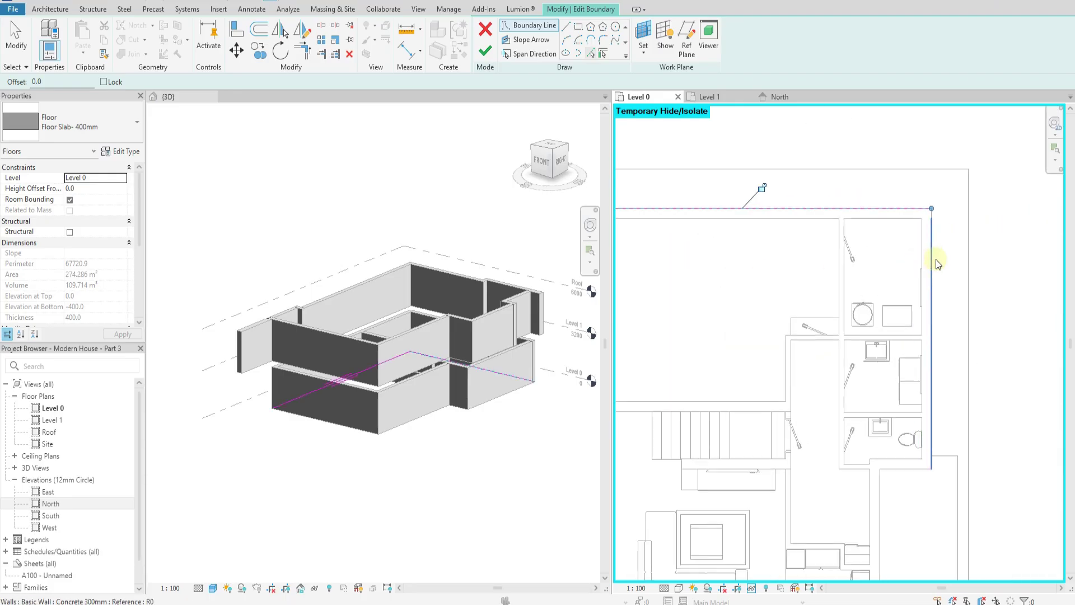
Add slab boundary lines along the outer faces of the right-hand walls, the short return wall between them and the lower exterior wall.
click(936, 259)
scroll(919, 471, up, 2)
click(913, 472)
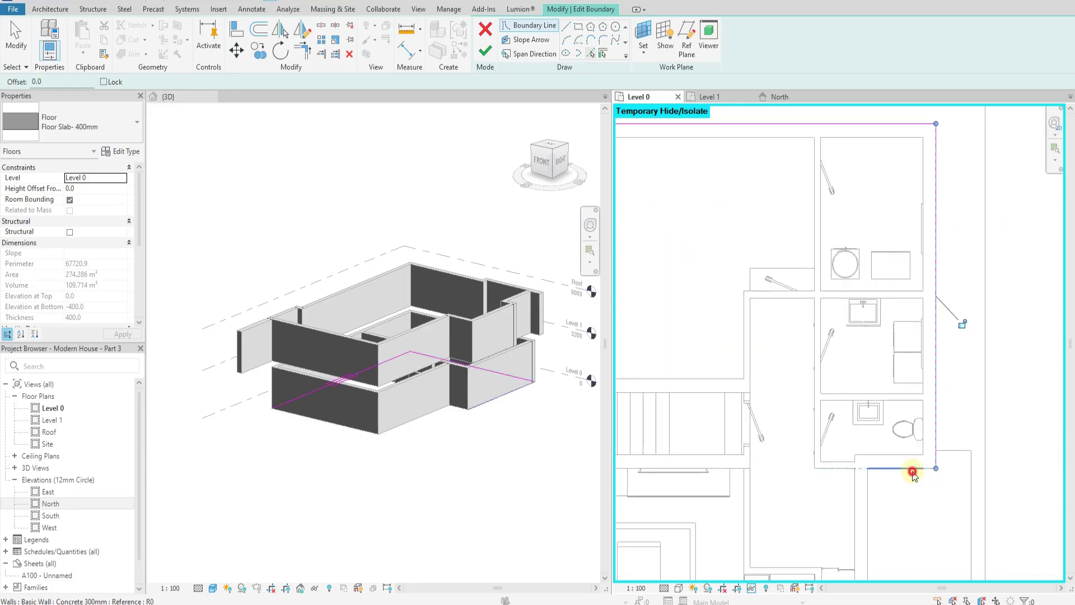
scroll(913, 472, down, 3)
middle_drag(912, 472, 875, 345)
click(849, 424)
scroll(931, 404, down, 2)
click(783, 487)
Trim the boundary lines to a corner where the short return meets the lower right-hand wall, and finish the slab sketch.
click(303, 50)
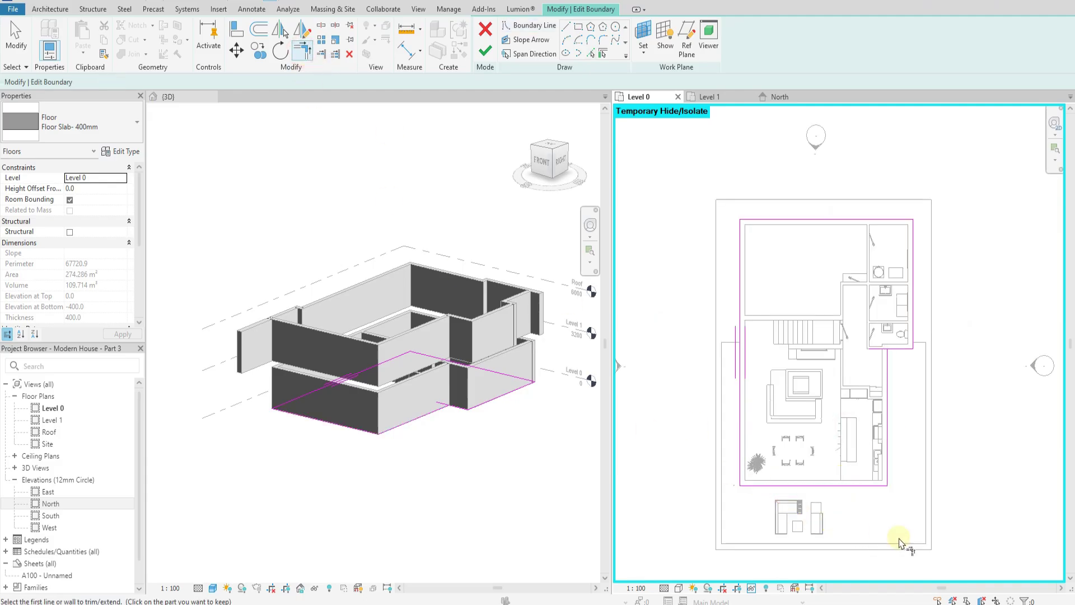
scroll(908, 348, up, 3)
click(880, 372)
click(897, 352)
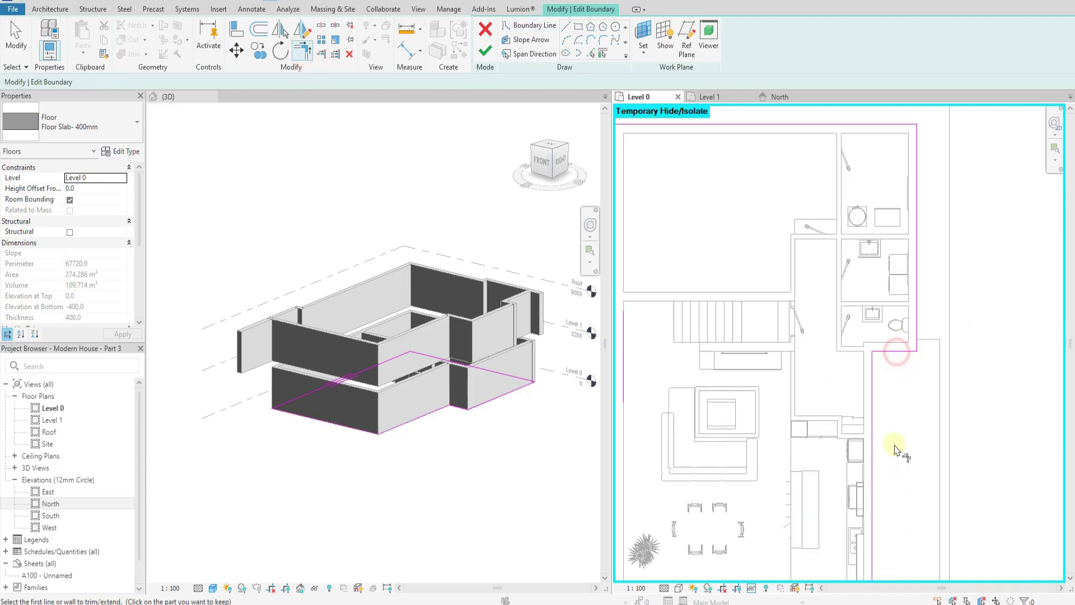
scroll(895, 448, down, 2)
scroll(742, 423, up, 1)
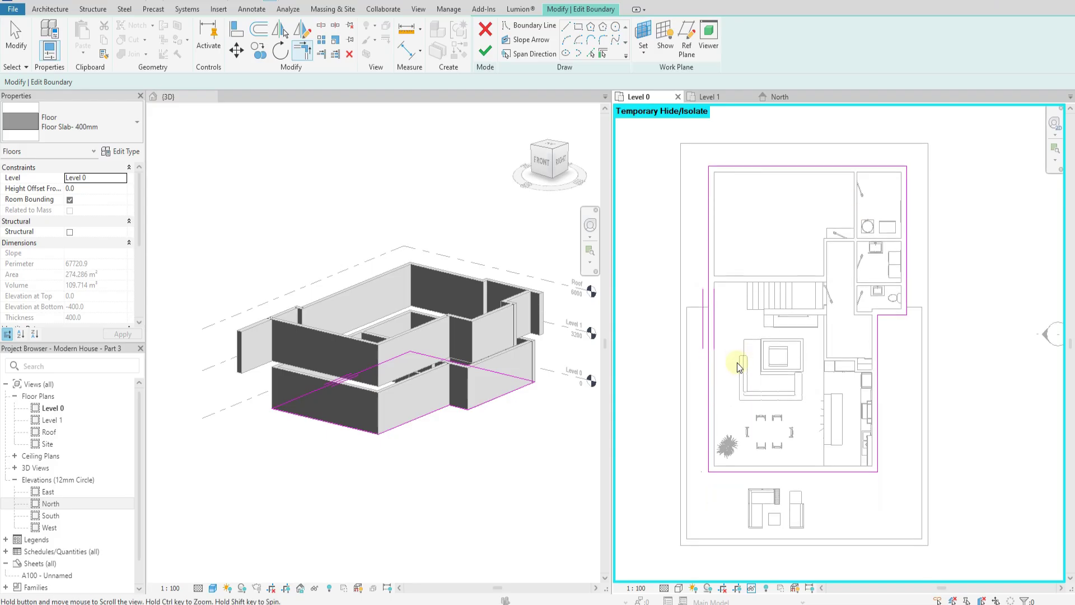
click(485, 51)
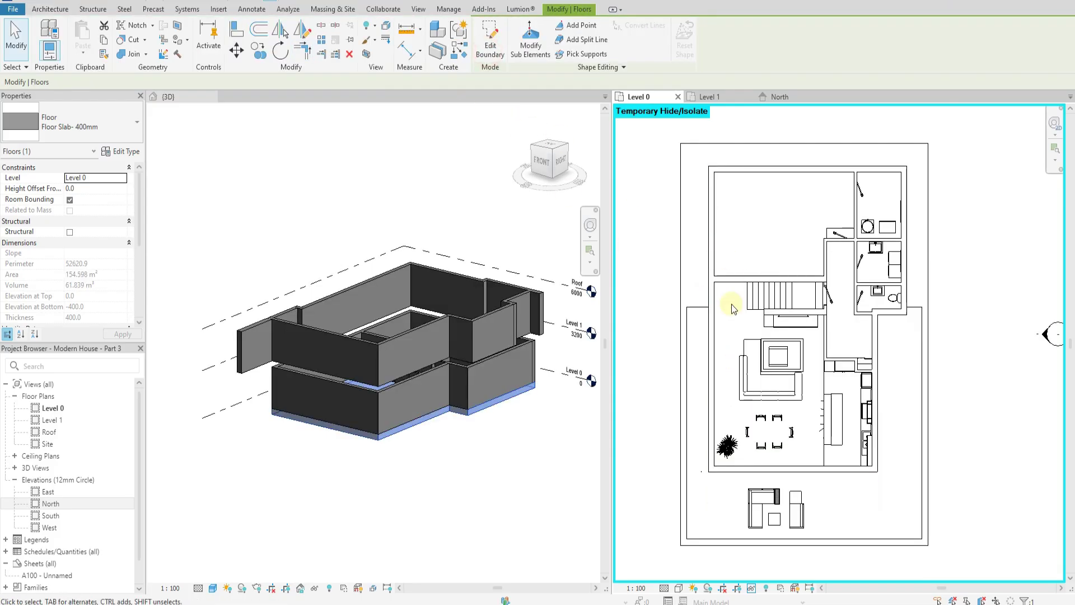
click(643, 362)
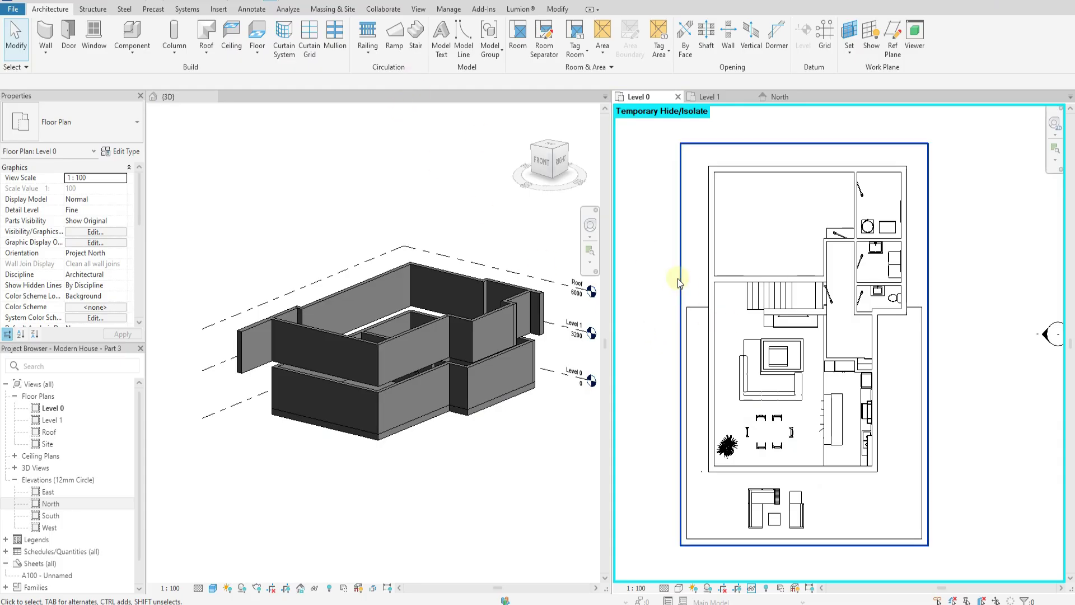
Duplicate the Floor Slab- 400mm type of the Level 0 slab and begin the new type's name with "Terrace-".
click(387, 438)
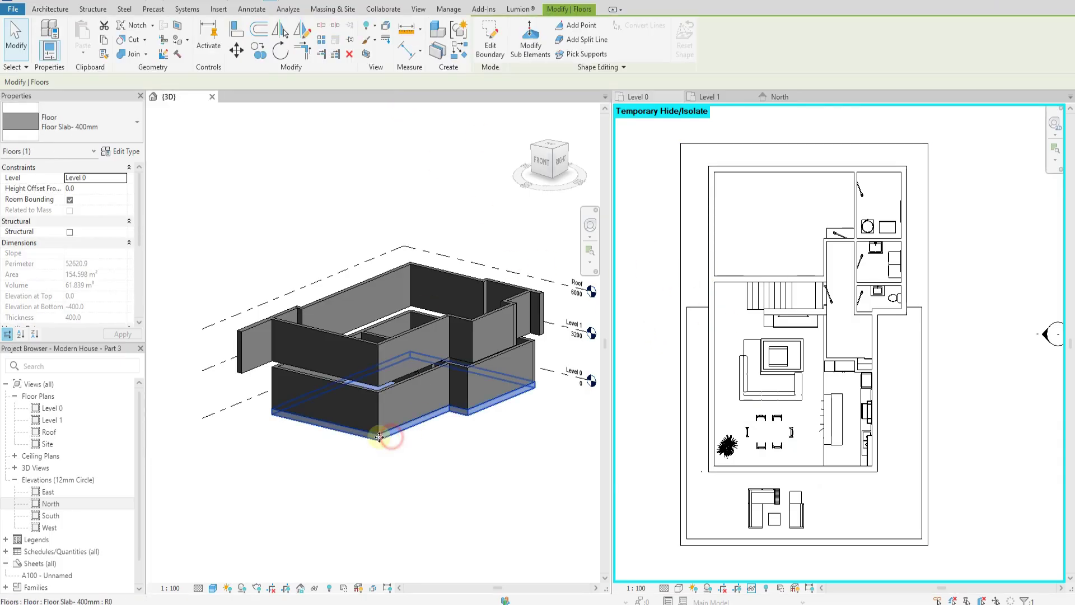
click(118, 152)
click(632, 153)
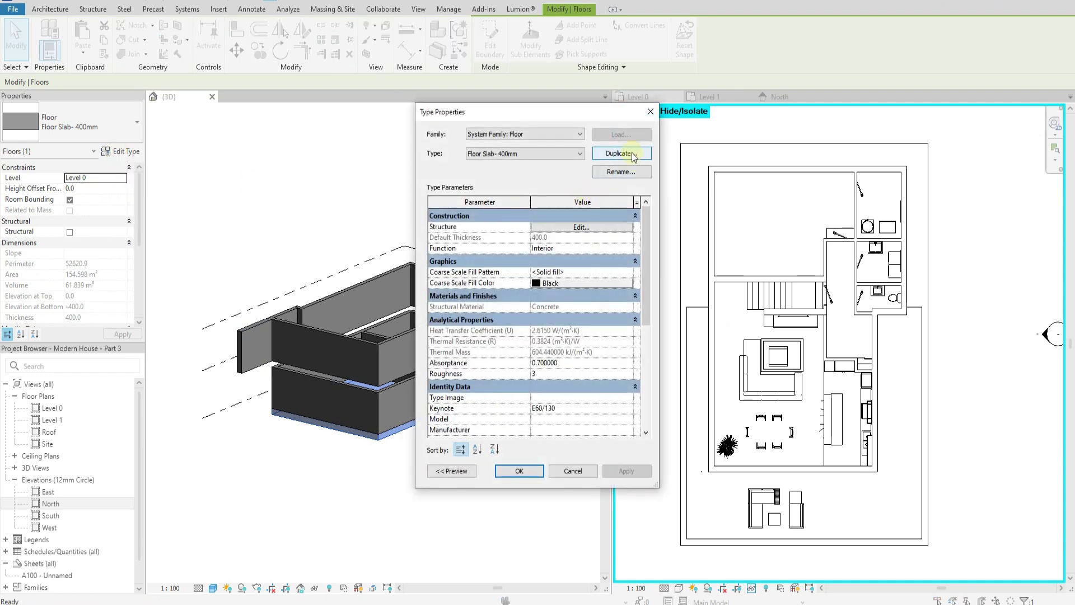
click(625, 154)
click(540, 291)
drag(498, 293, 462, 301)
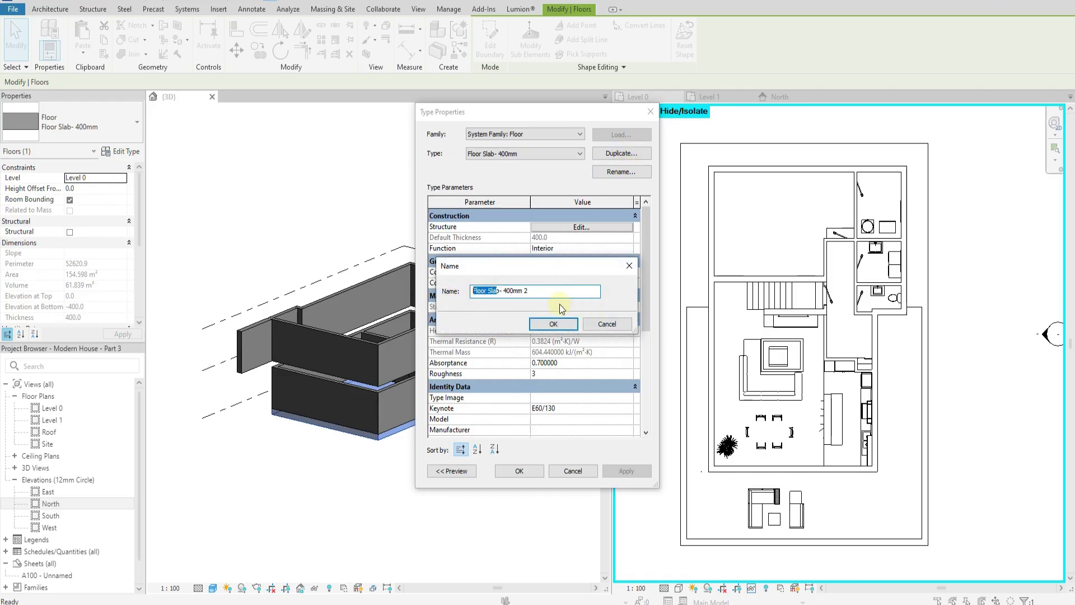
drag(499, 292, 464, 272)
text(Terrace)
click(536, 290)
key(BackSpace)
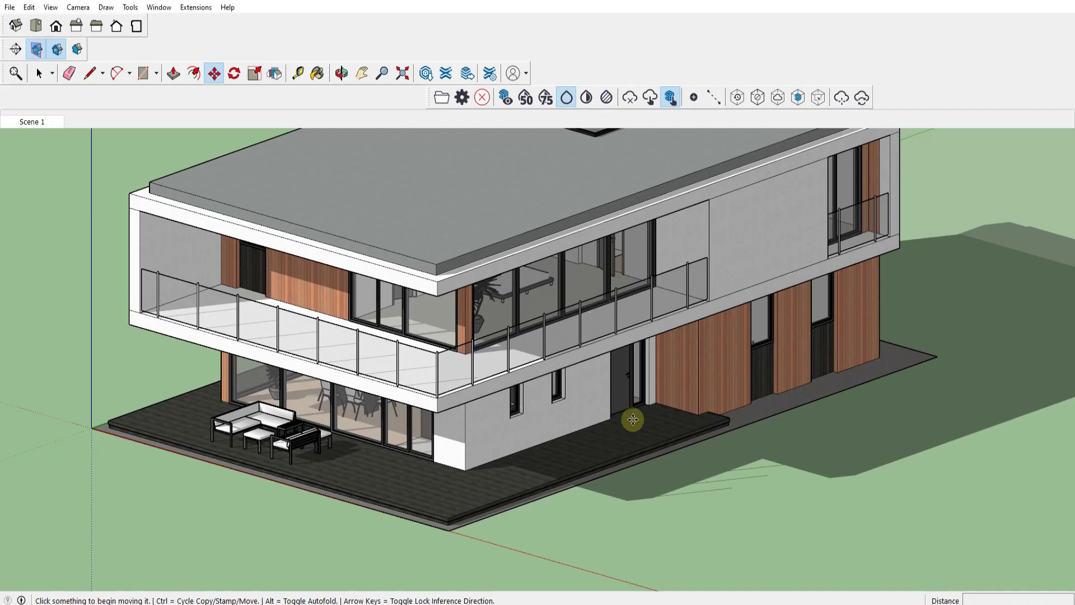
Switch to the SketchUp reference model and measure the thickness of the terrace deck's upper board at its corner.
scroll(465, 506, up, 5)
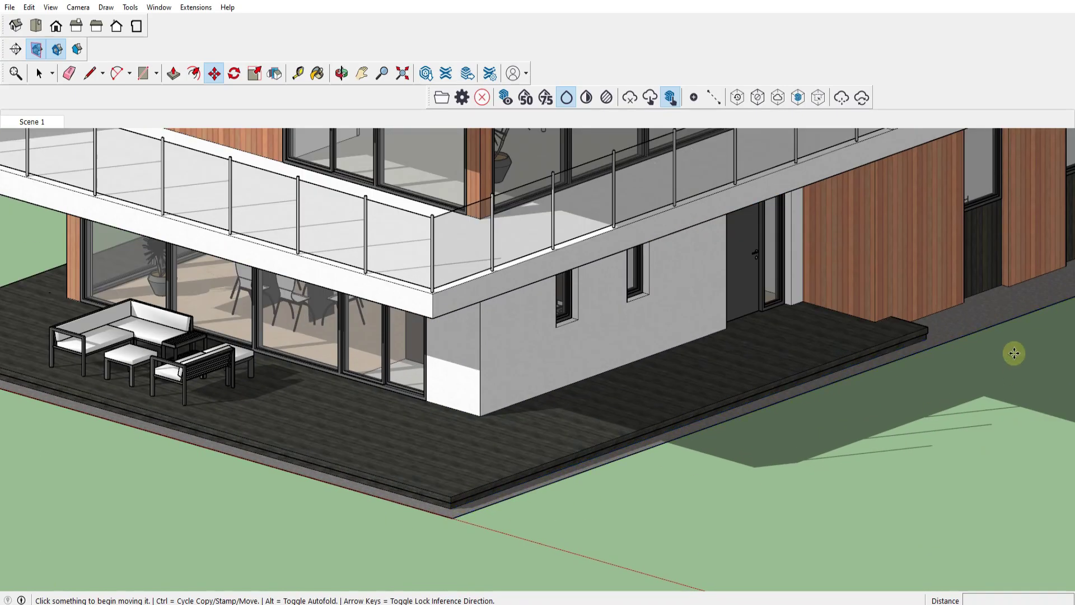
scroll(1015, 353, up, 3)
click(89, 73)
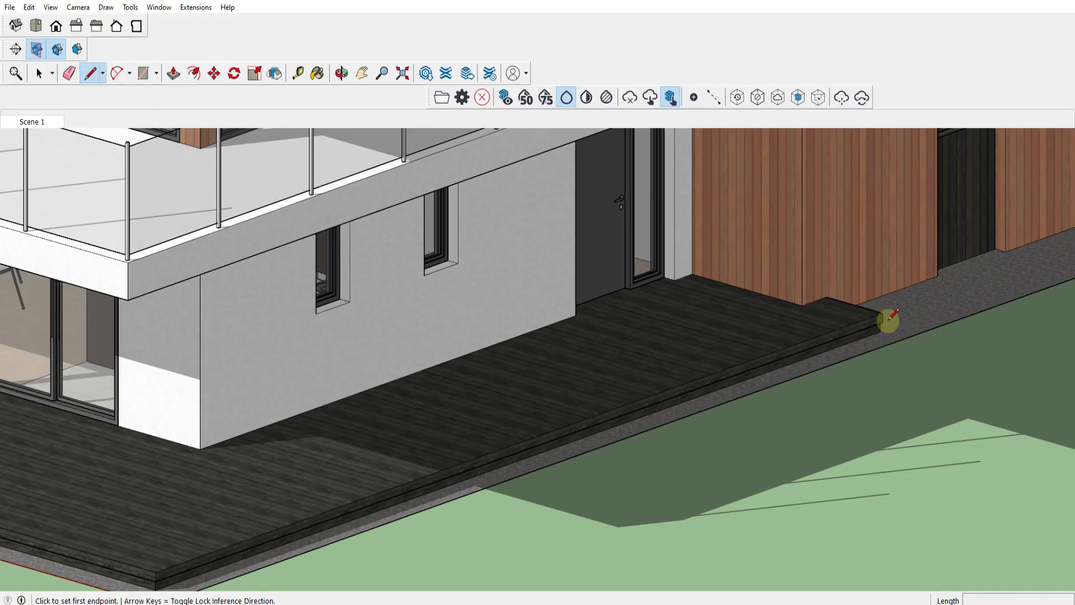
scroll(882, 324, up, 5)
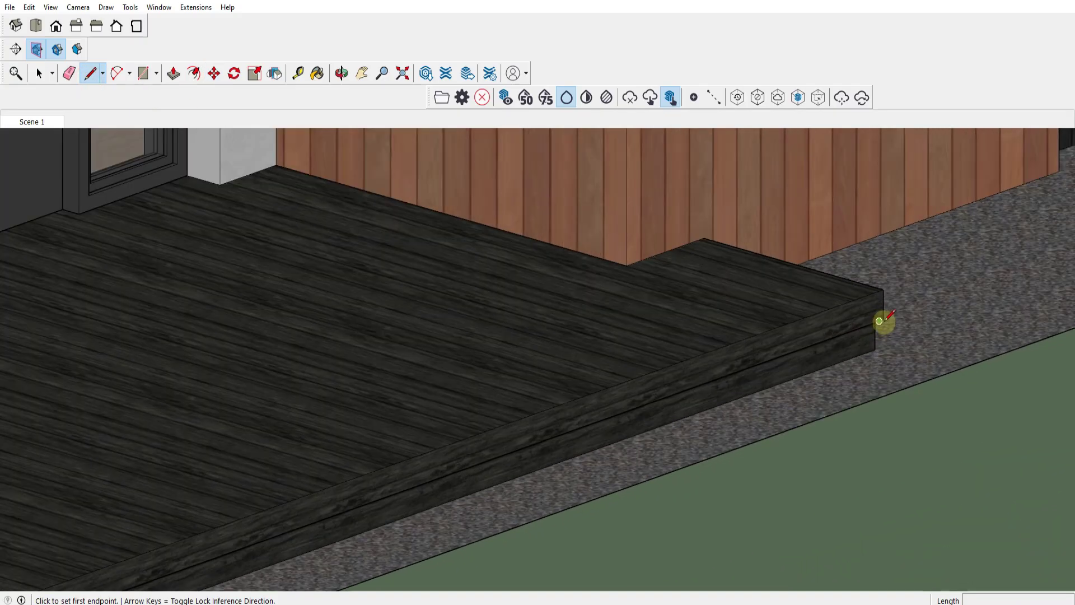
click(884, 320)
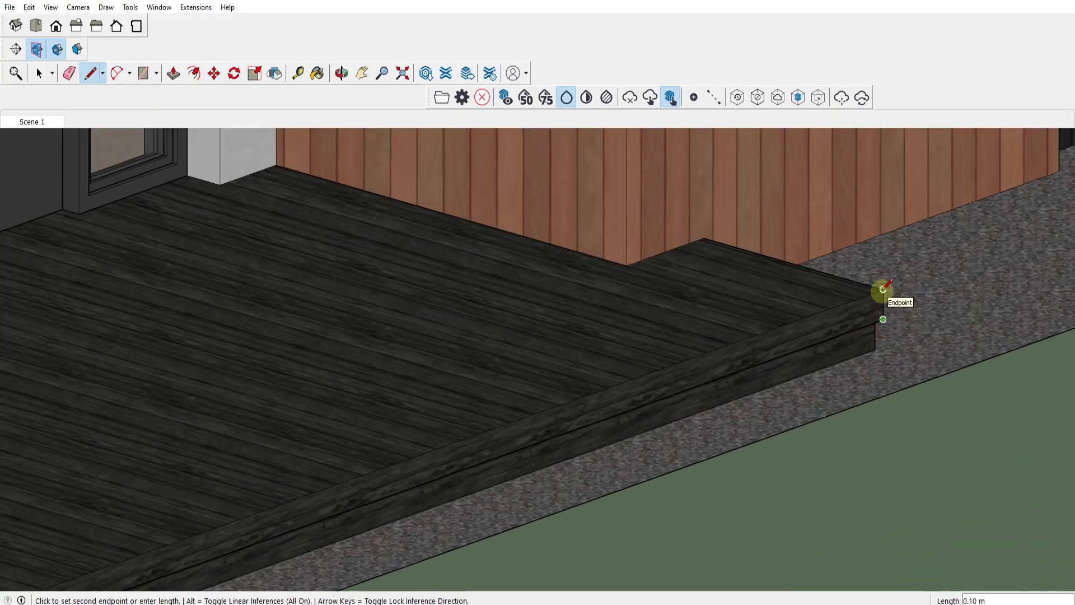
click(883, 289)
scroll(879, 293, down, 6)
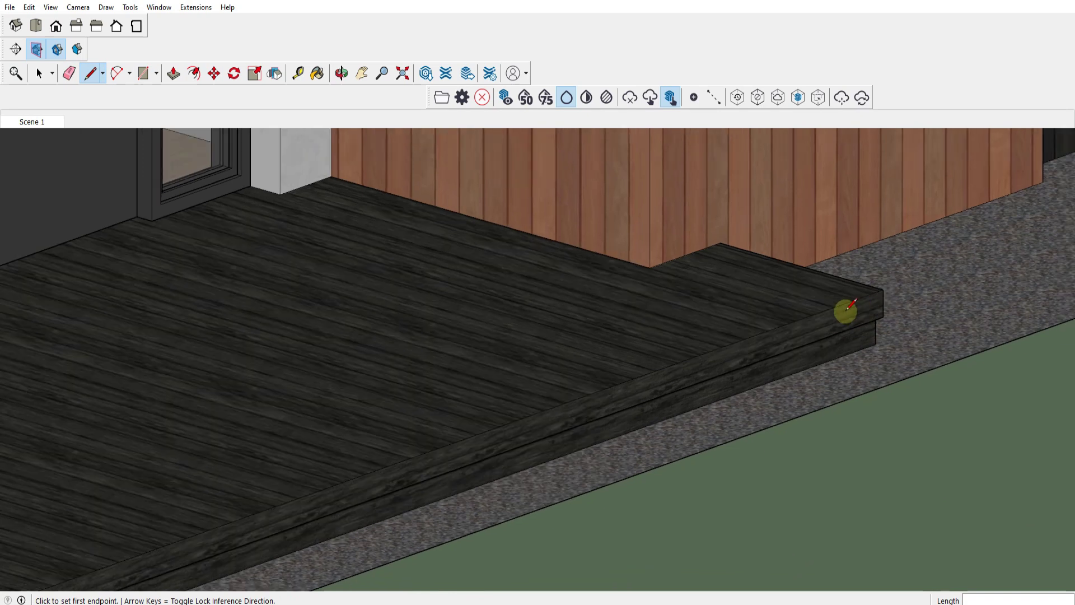
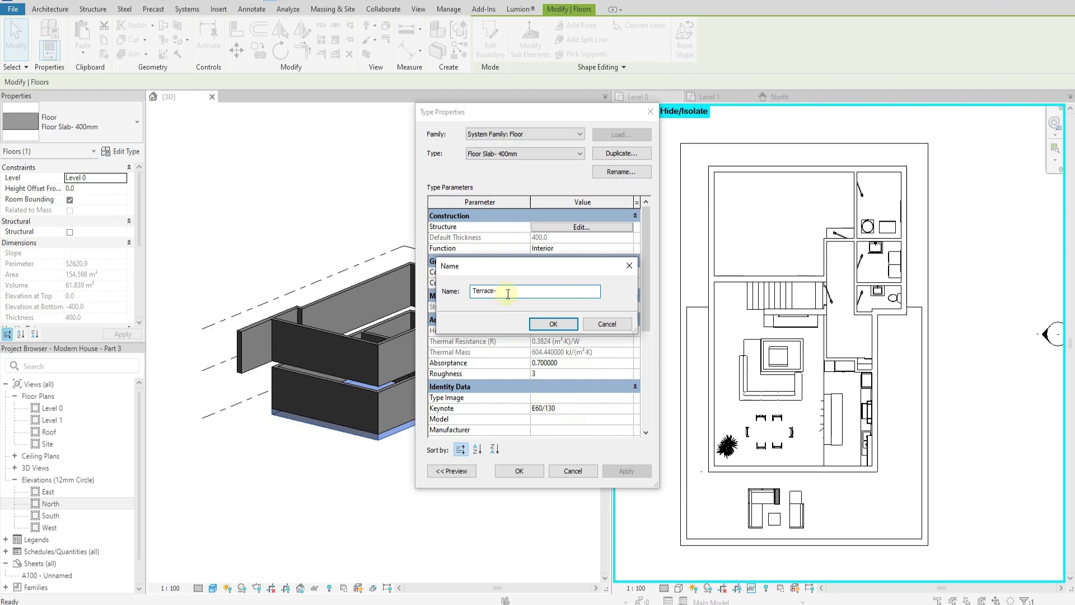
Back in Revit, name the duplicated floor type "Terrace- 100mm" and set its structure layer thickness to 100 mm.
click(538, 324)
click(569, 228)
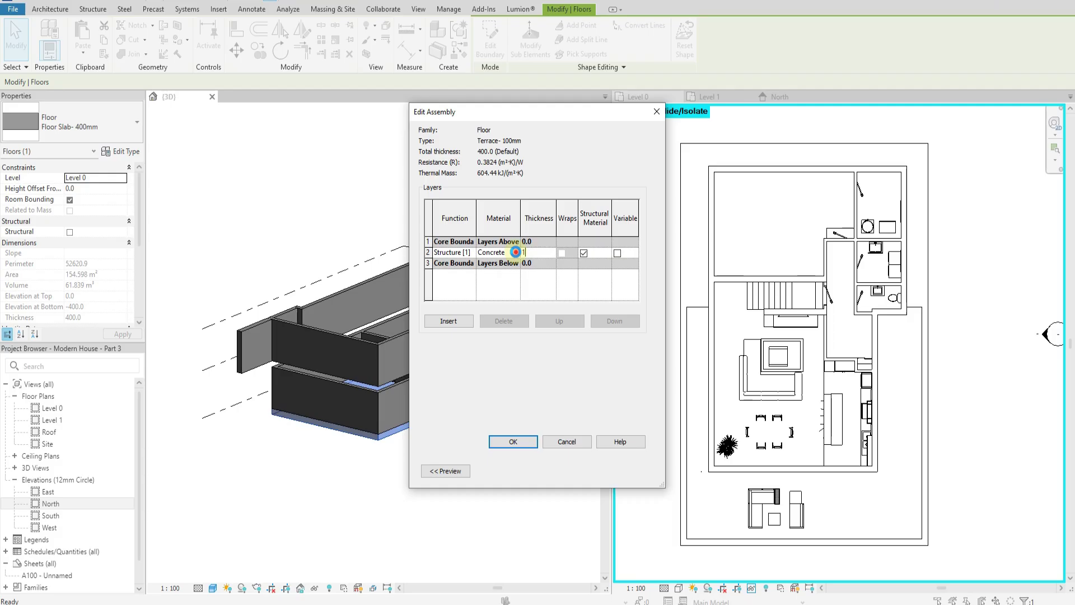
click(515, 252)
Search the materials for "white", duplicate Plaster as "Terrace", assign it to the structure layer and accept the new floor type.
click(516, 252)
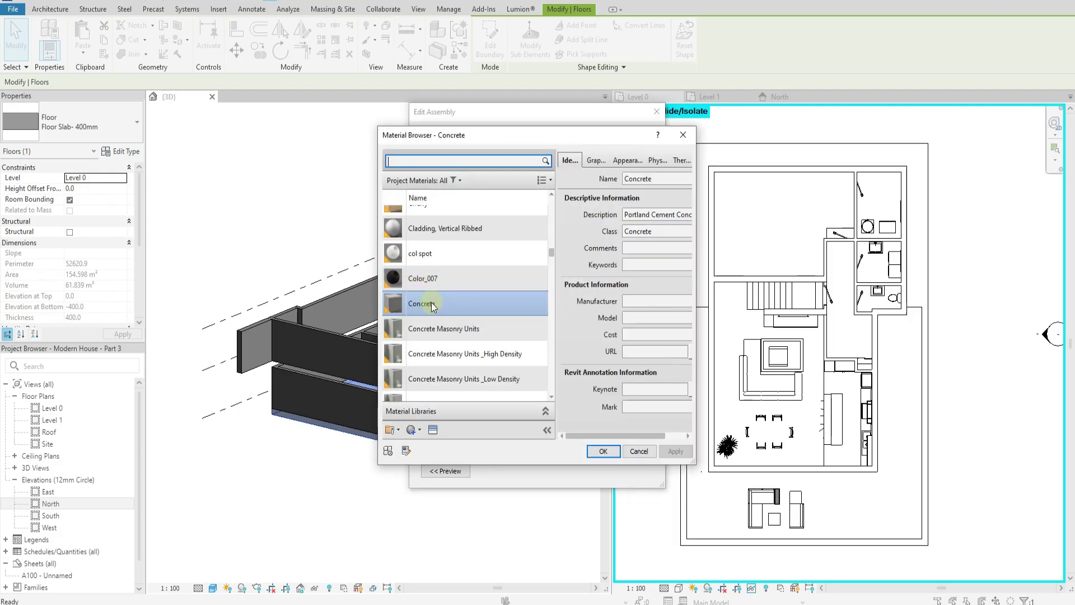
scroll(435, 309, down, 1)
scroll(434, 303, up, 4)
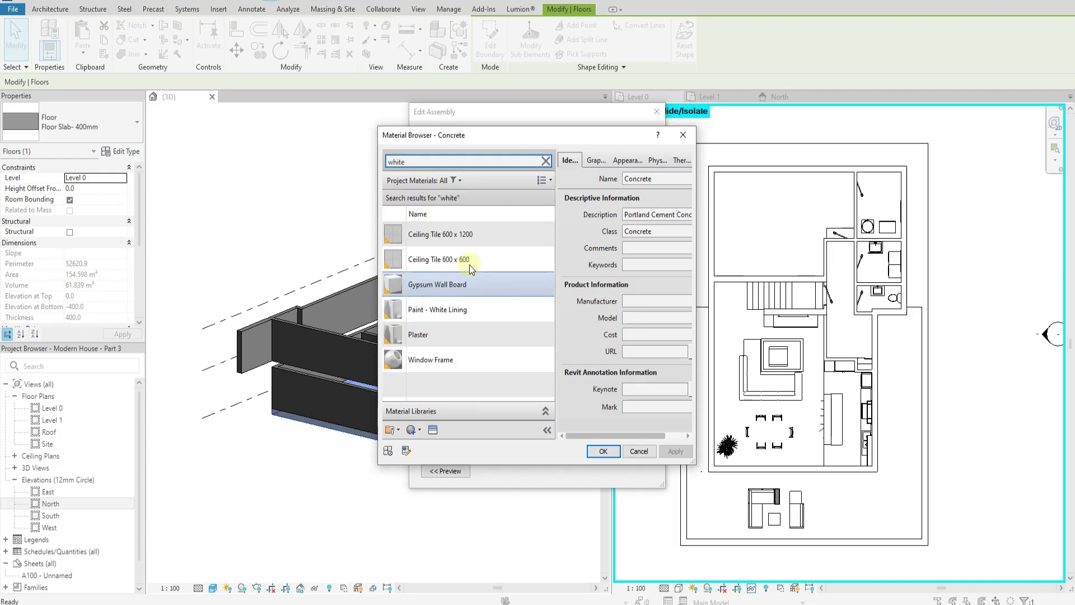
click(443, 335)
right_click(440, 335)
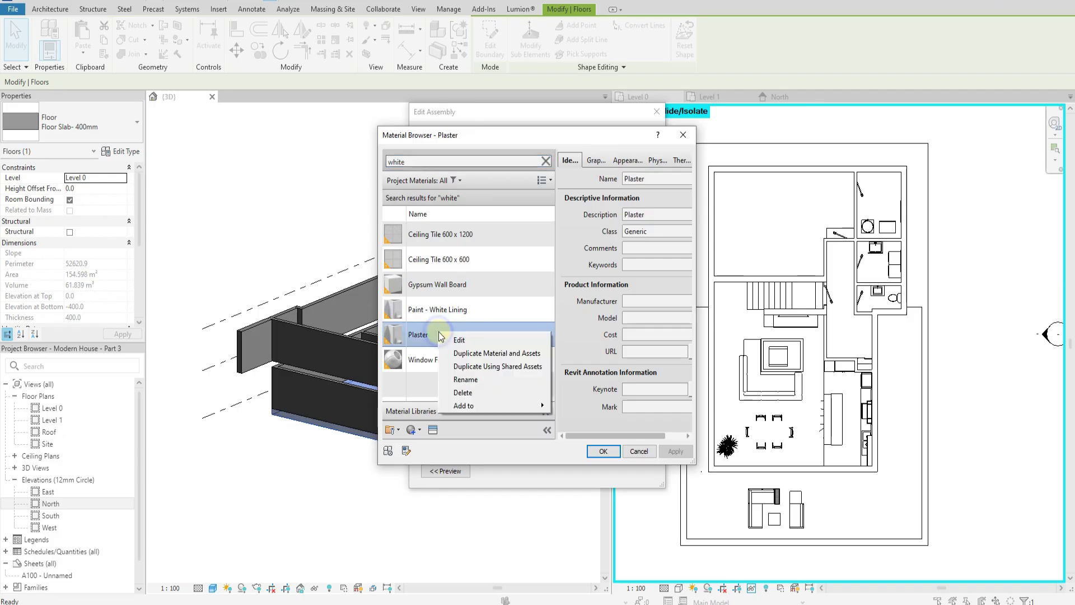
click(473, 354)
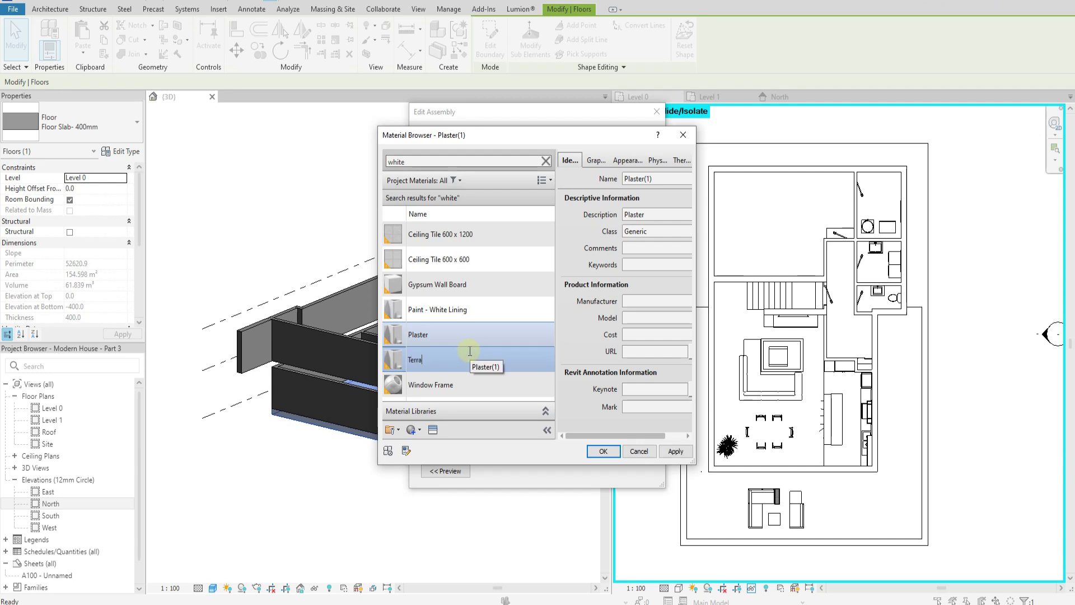
click(606, 455)
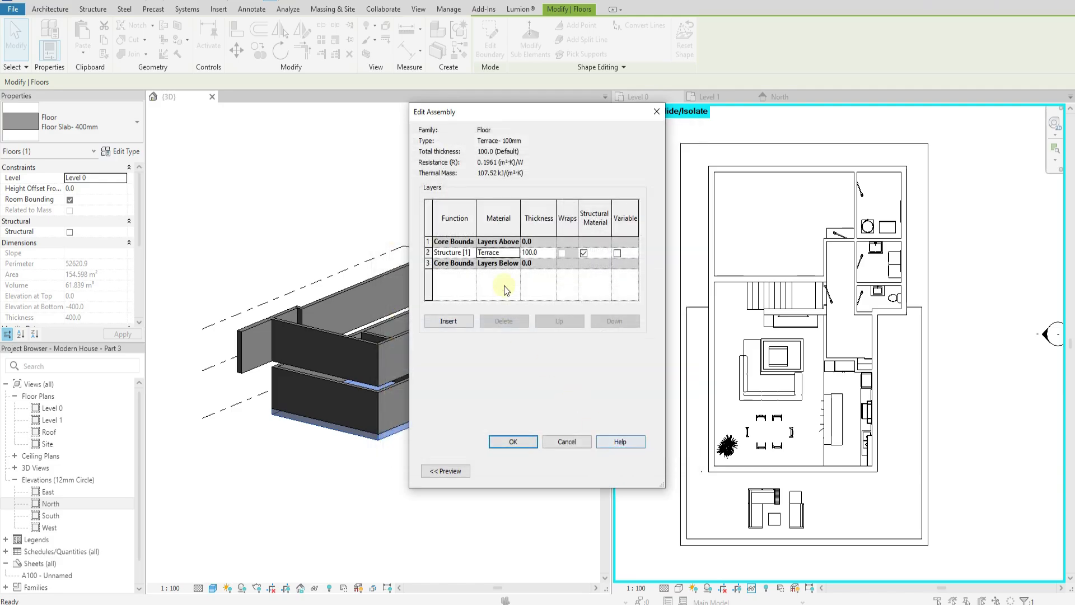
click(520, 441)
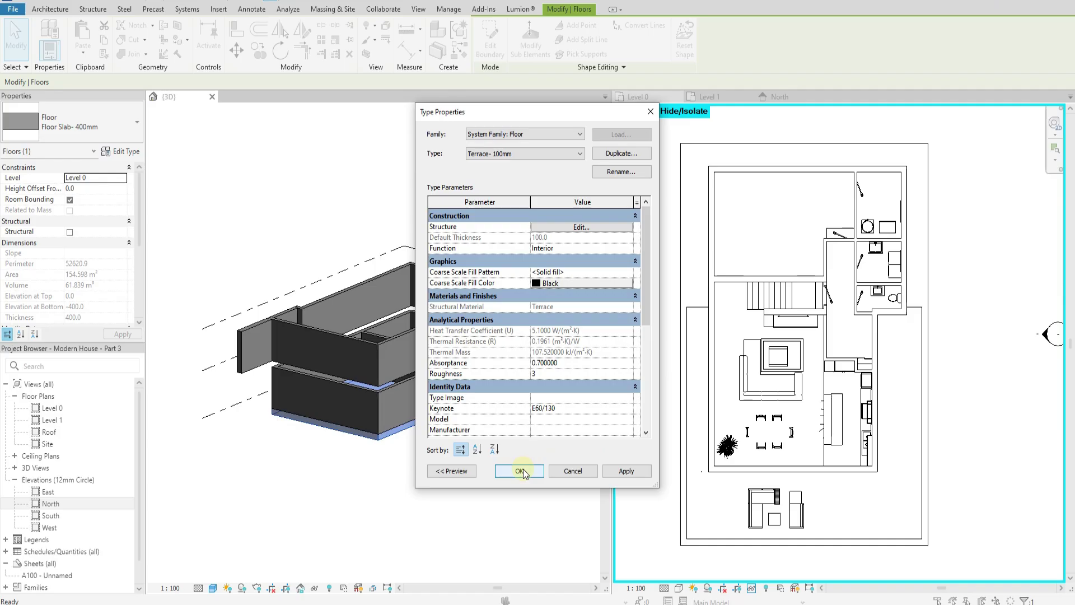
click(521, 470)
Change the Level 0 slab's type back to Floor Slab- 400mm in the 3D view and deselect it.
scroll(392, 448, up, 5)
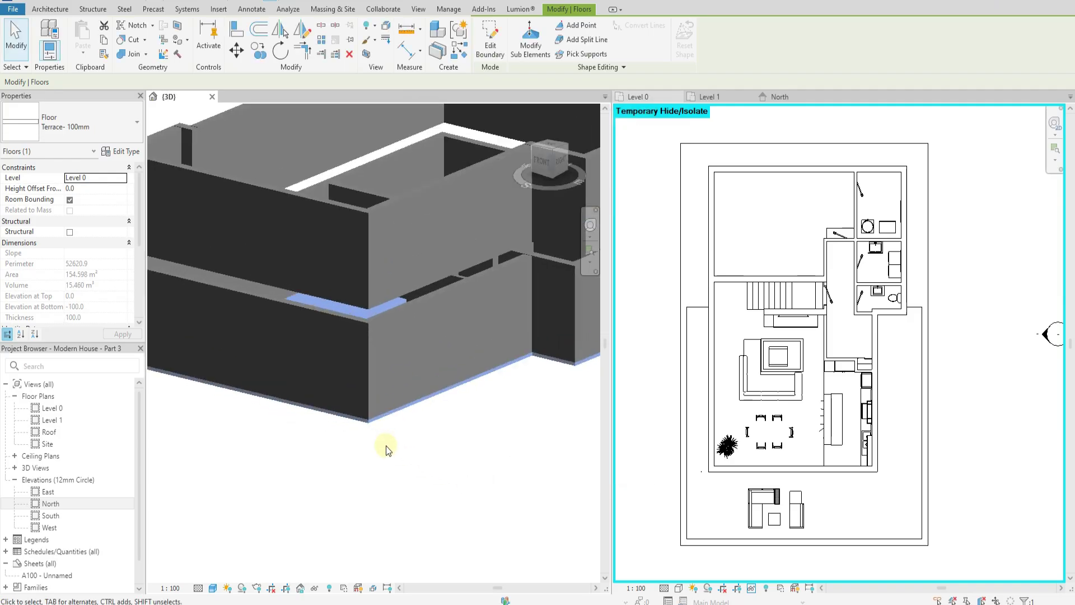
click(384, 440)
click(383, 424)
click(79, 128)
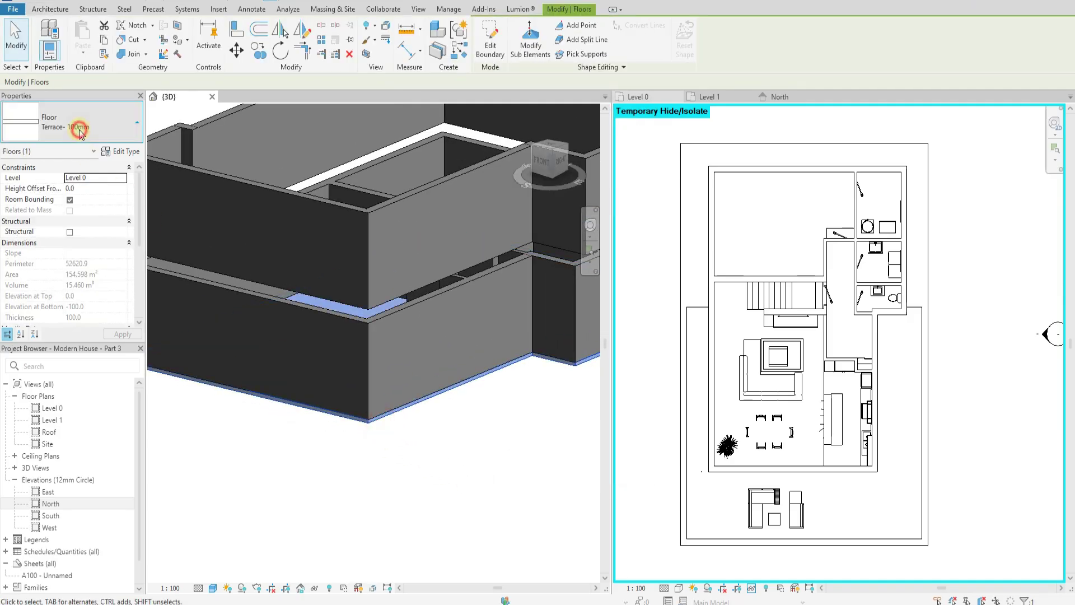
click(77, 187)
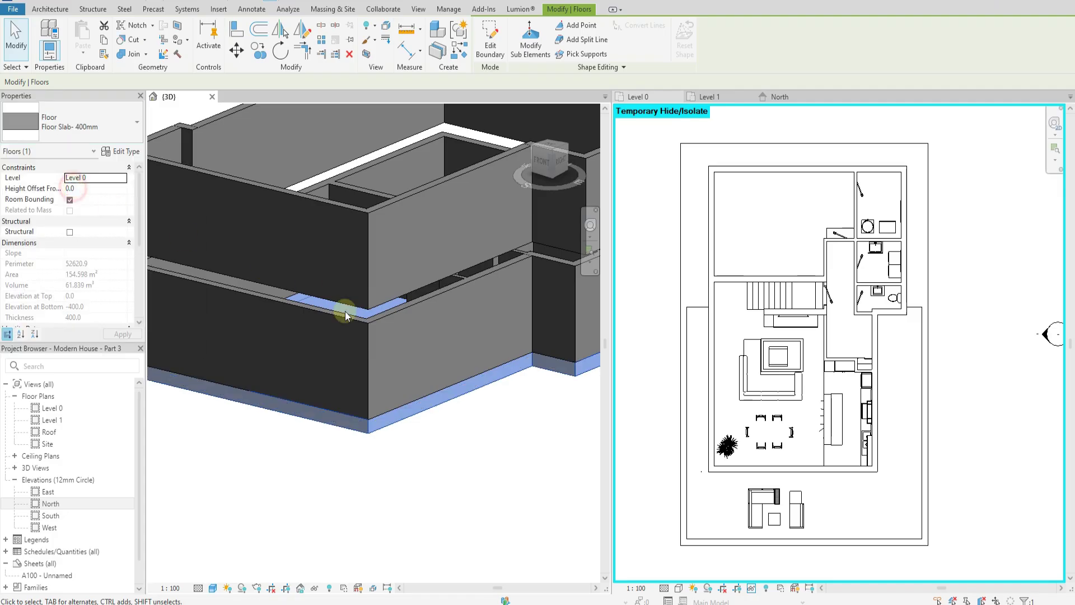
click(448, 480)
Reset the temporary hide/isolate in the Level 0 plan.
click(1008, 512)
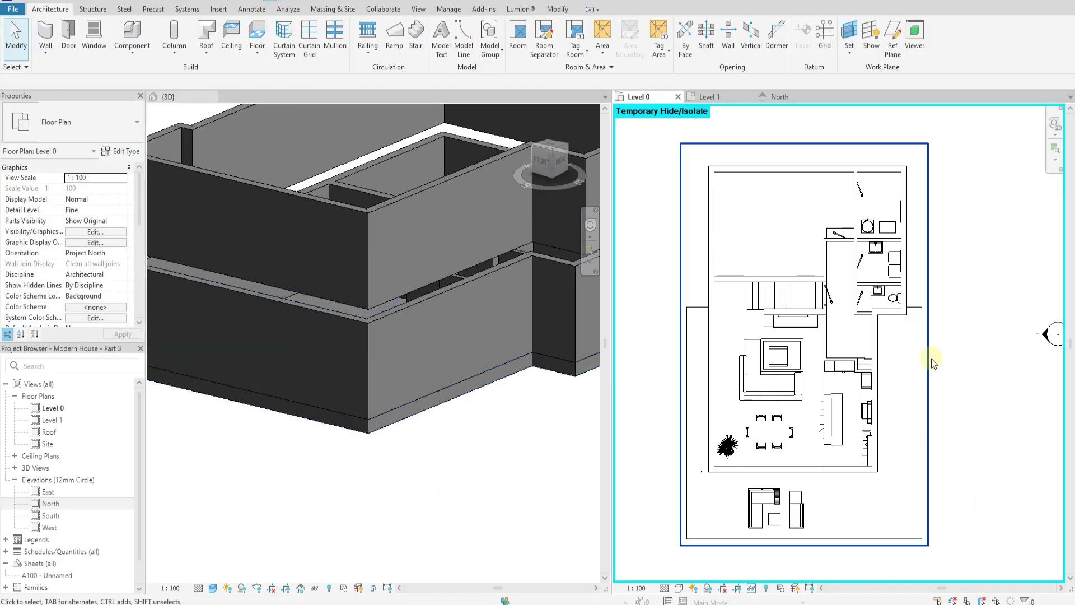
scroll(852, 356, down, 2)
scroll(729, 331, up, 3)
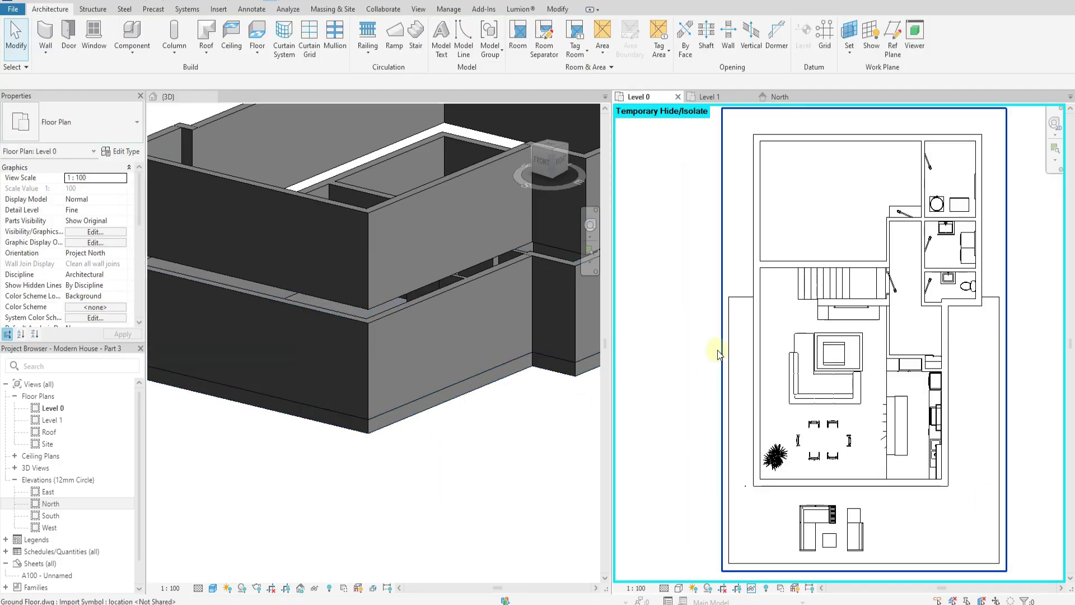
click(750, 588)
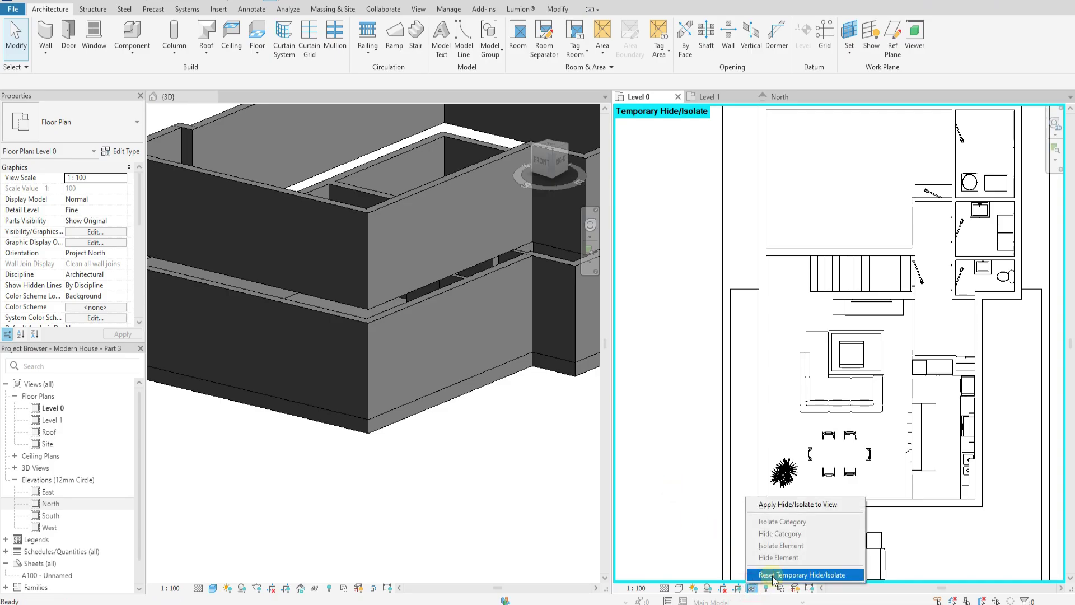
click(773, 577)
Start a new architectural floor in the Level 0 plan.
scroll(695, 438, down, 3)
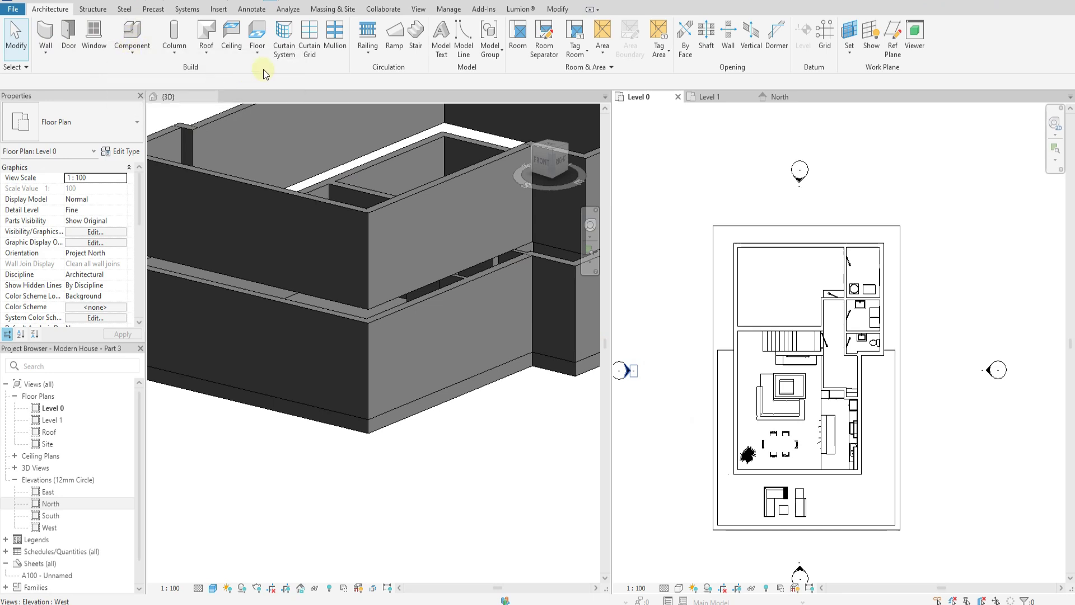
click(257, 53)
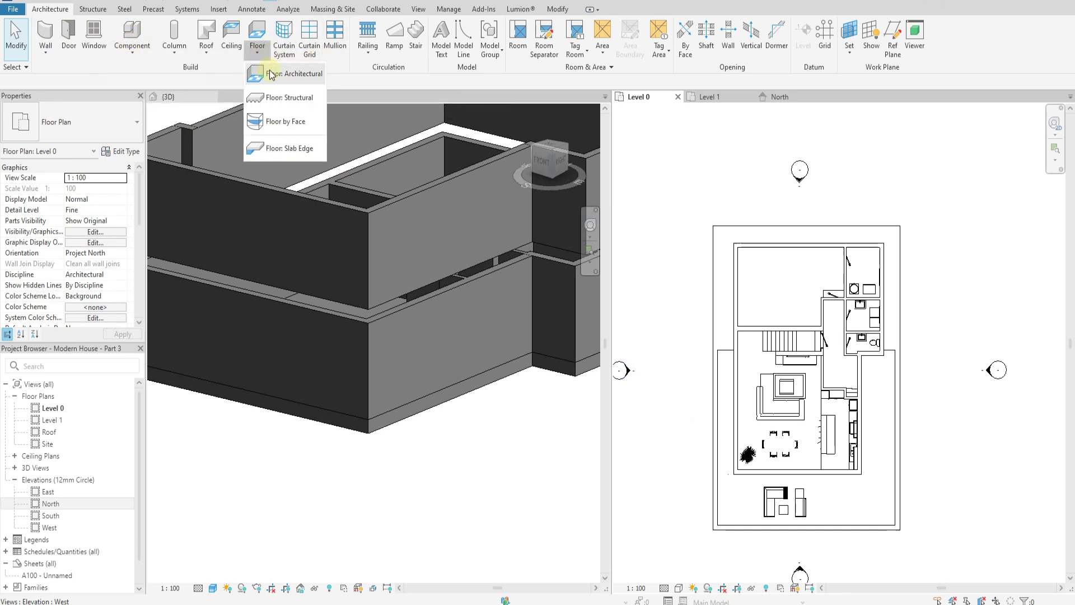
Start an architectural floor on Level 0 with the Terrace- 100mm type.
click(269, 73)
click(109, 119)
text(terrace)
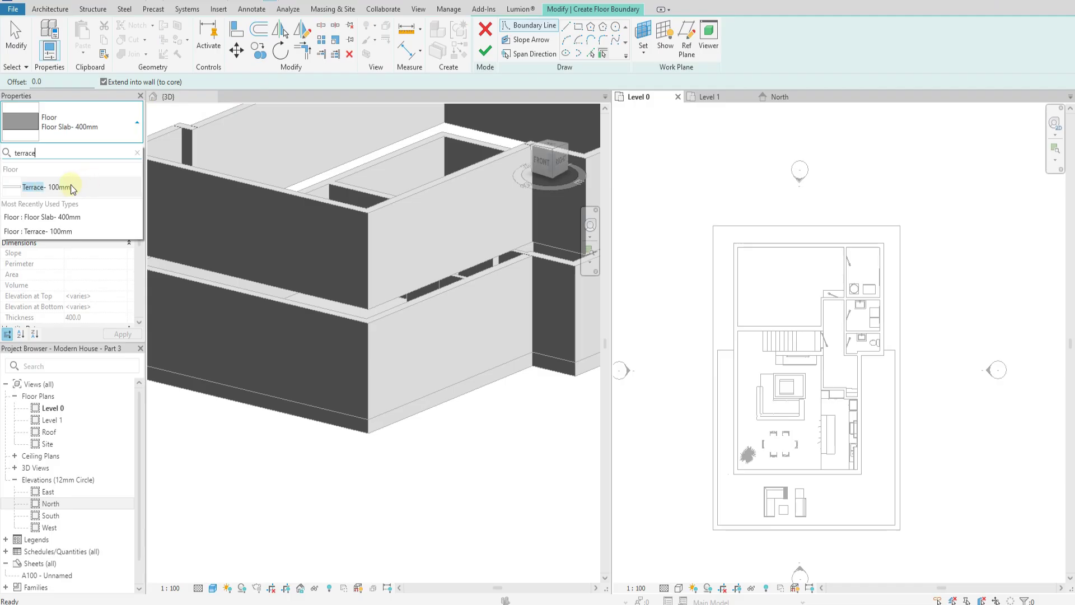
click(71, 186)
Pick floor boundary lines along the terrace's north-west and west edges and the house's west, south and east outer walls.
click(592, 53)
scroll(720, 403, up, 3)
click(730, 293)
click(714, 317)
click(744, 345)
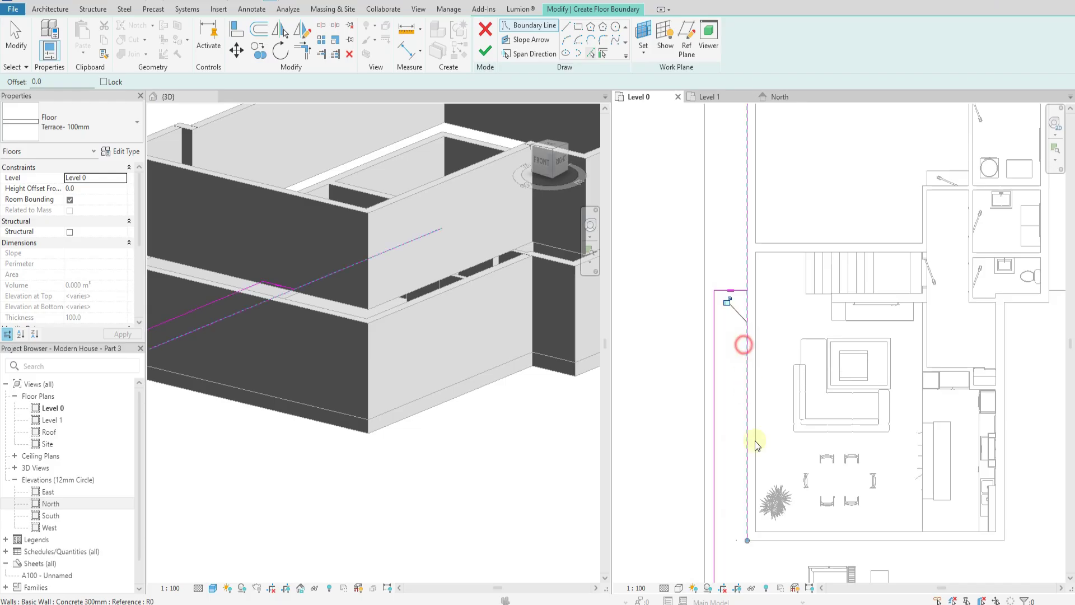
scroll(756, 445, down, 3)
click(795, 530)
click(924, 496)
Pick the remaining boundary lines around the bathroom's outer corner and along the terrace's east and south edges.
scroll(962, 365, up, 4)
click(936, 385)
click(951, 367)
scroll(972, 296, down, 5)
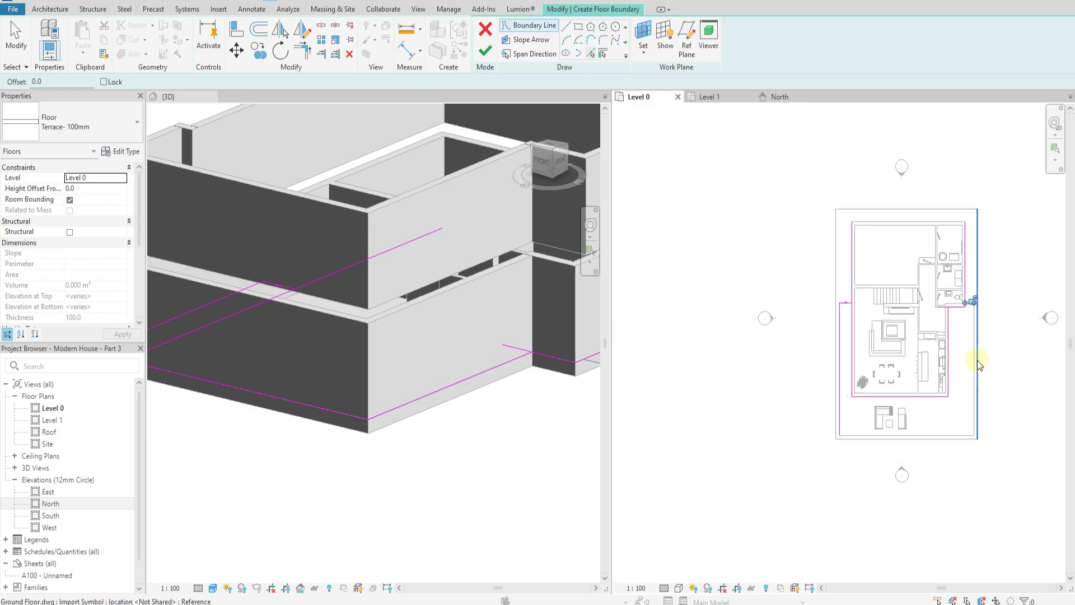
scroll(851, 440, up, 3)
click(852, 439)
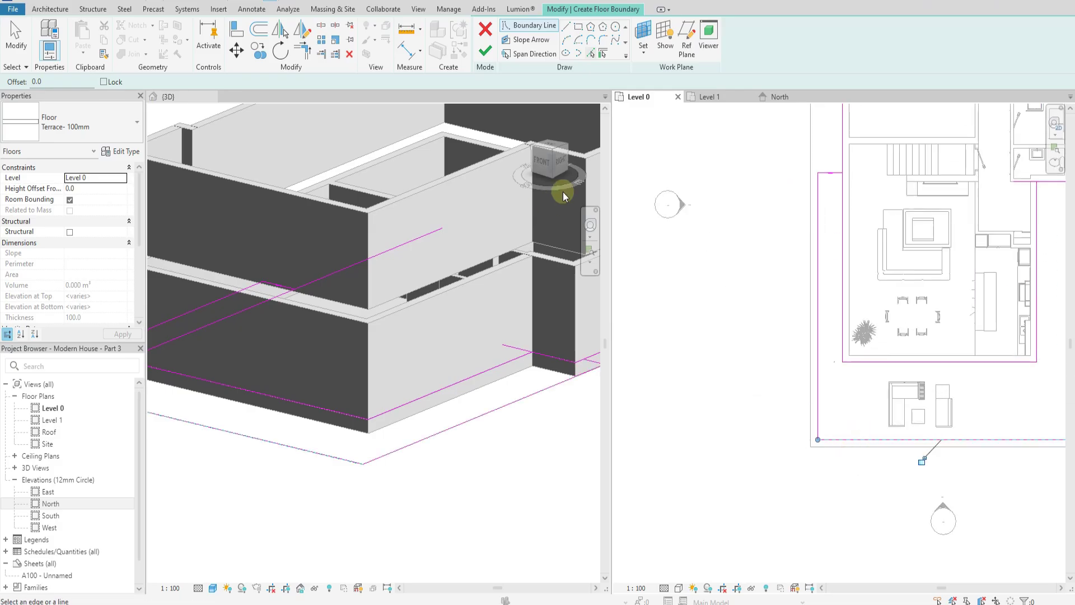
Trim the overlapping boundary lines to corners on both sides of the house and finish the terrace floor.
click(303, 53)
scroll(834, 179, up, 2)
click(826, 175)
click(838, 185)
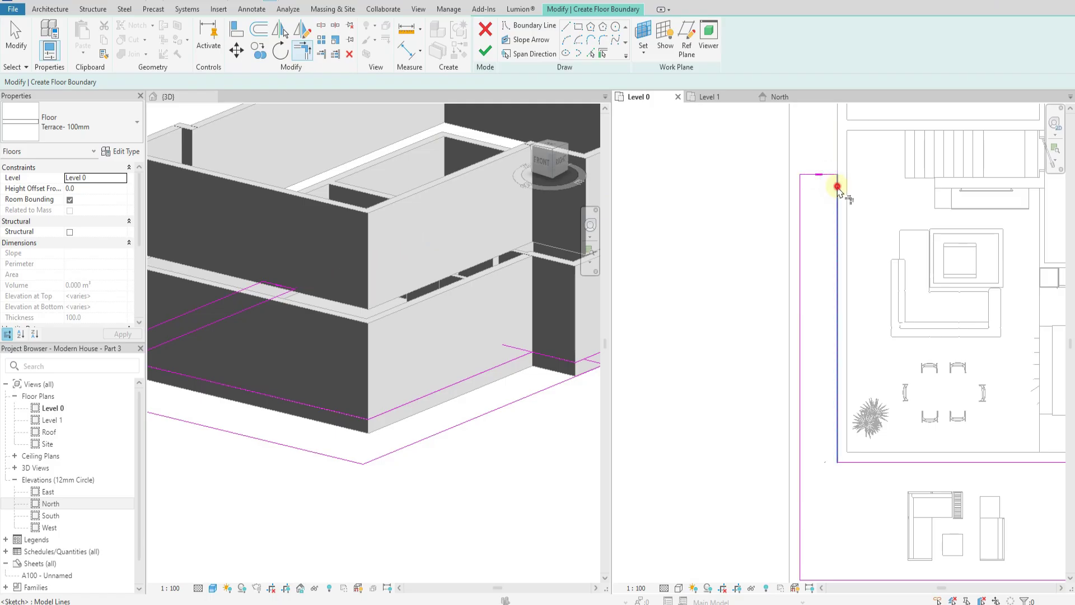
scroll(712, 440, down, 5)
scroll(976, 291, up, 4)
click(889, 308)
click(897, 296)
click(933, 291)
click(939, 287)
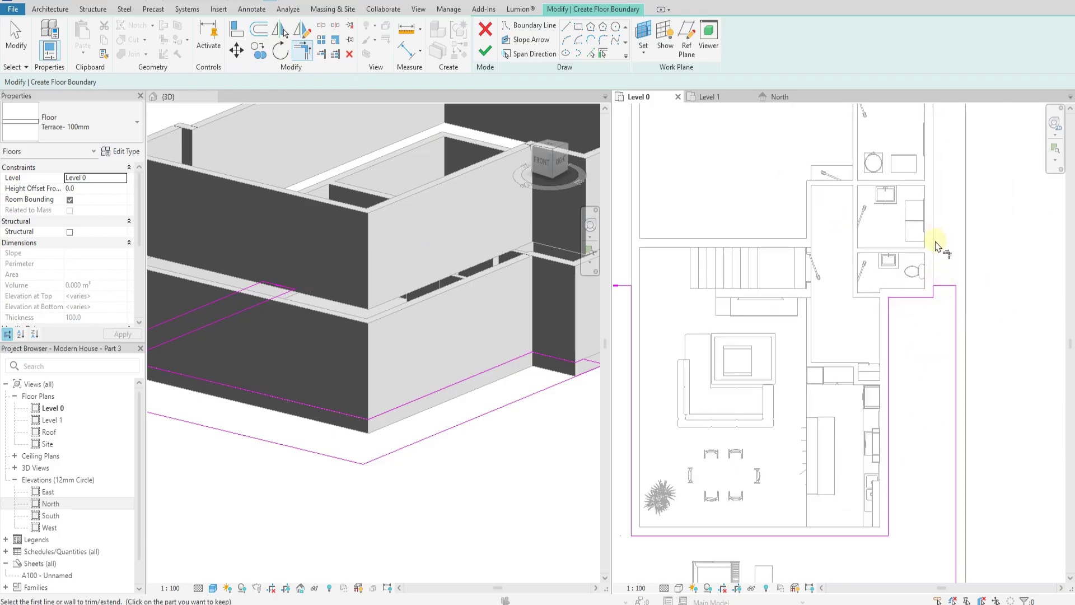
scroll(893, 240, down, 5)
click(486, 51)
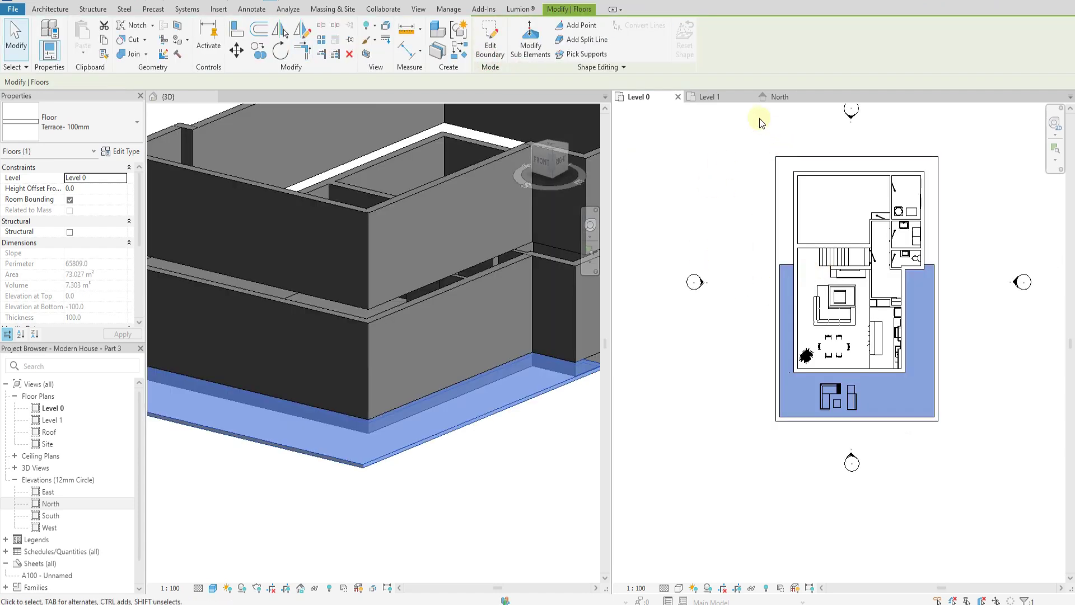
Measure the horizontal setback between the terrace floor's edge and the step edge drawn below it in the North elevation.
click(773, 97)
scroll(901, 324, up, 5)
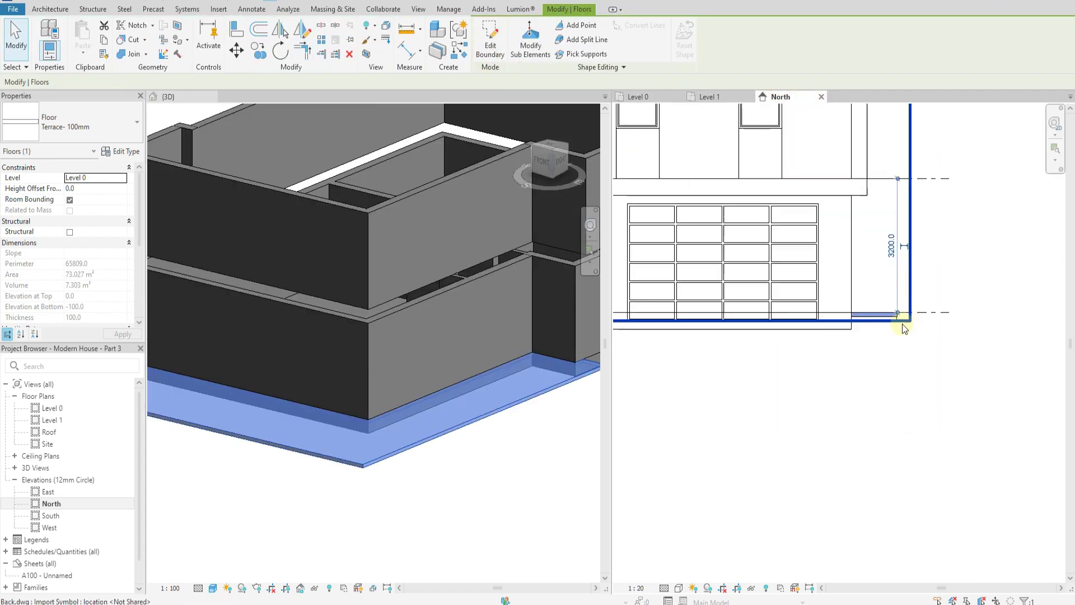
scroll(903, 321, up, 2)
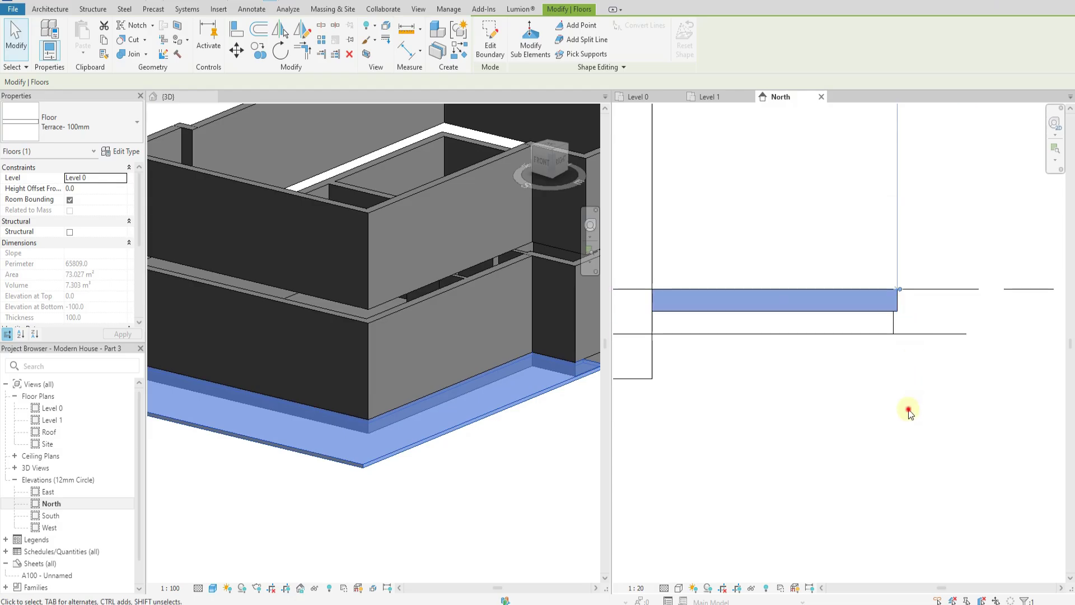
click(908, 409)
click(251, 9)
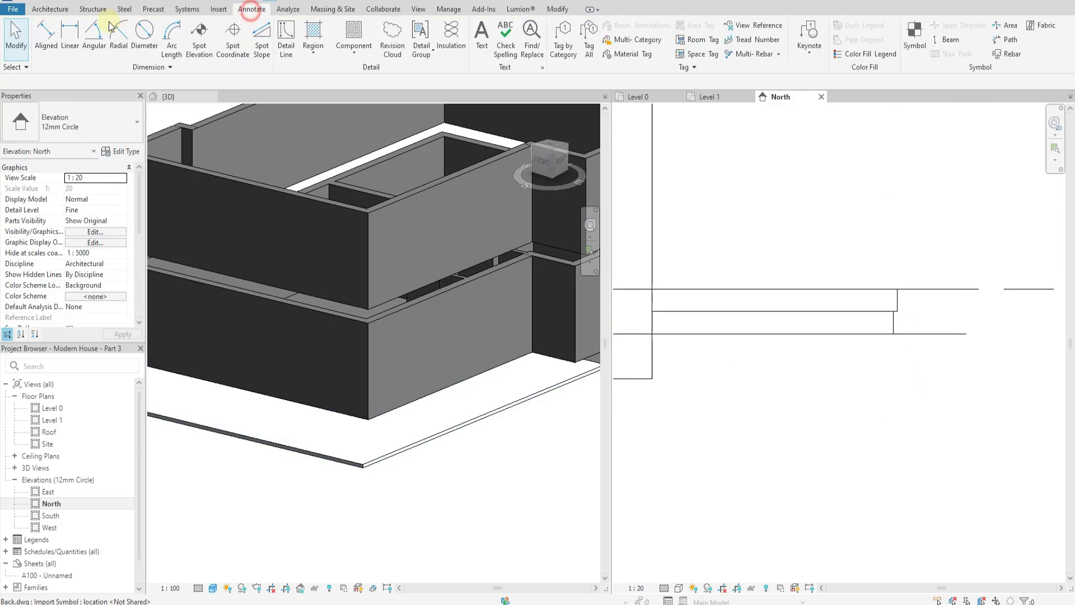
click(48, 35)
scroll(935, 328, up, 2)
click(837, 299)
click(836, 338)
key(Escape)
click(858, 310)
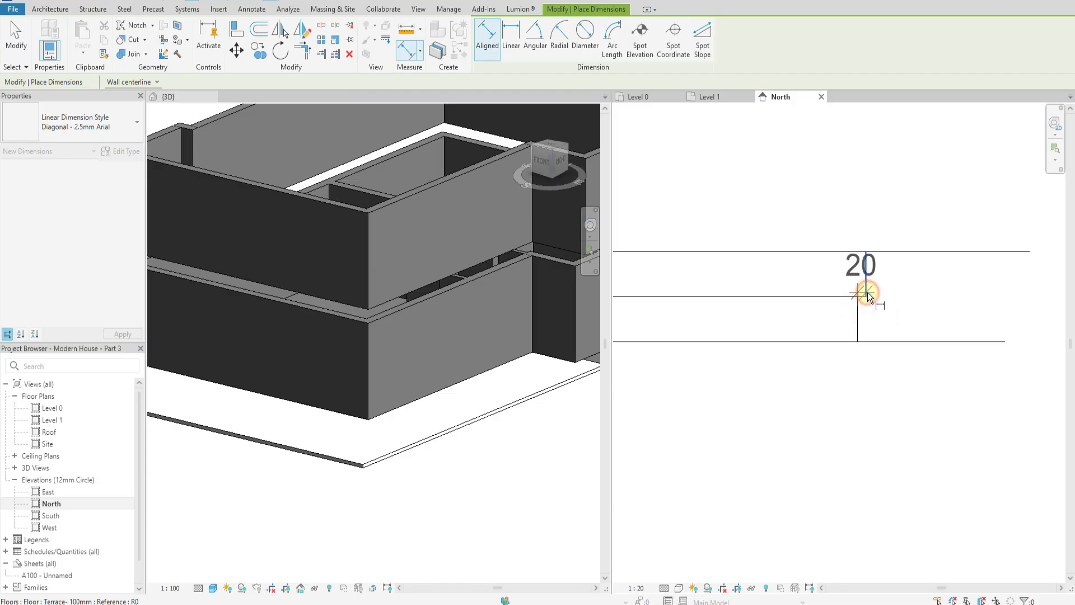
key(Escape)
scroll(954, 331, down, 4)
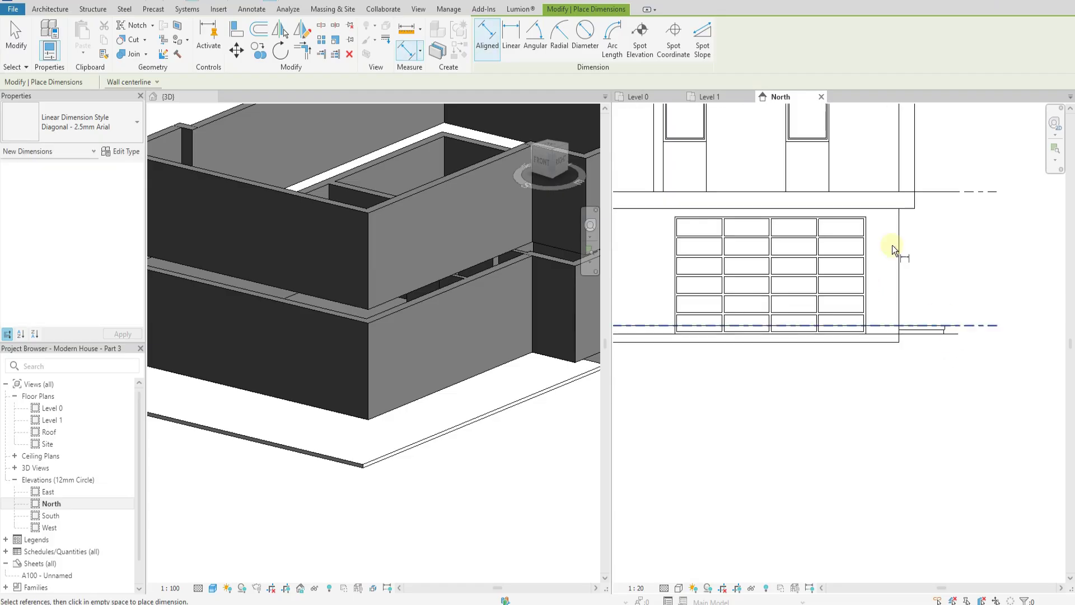
key(Escape)
Start a second Terrace- 100mm architectural floor on Level 0 with a height offset of 100 mm.
click(664, 96)
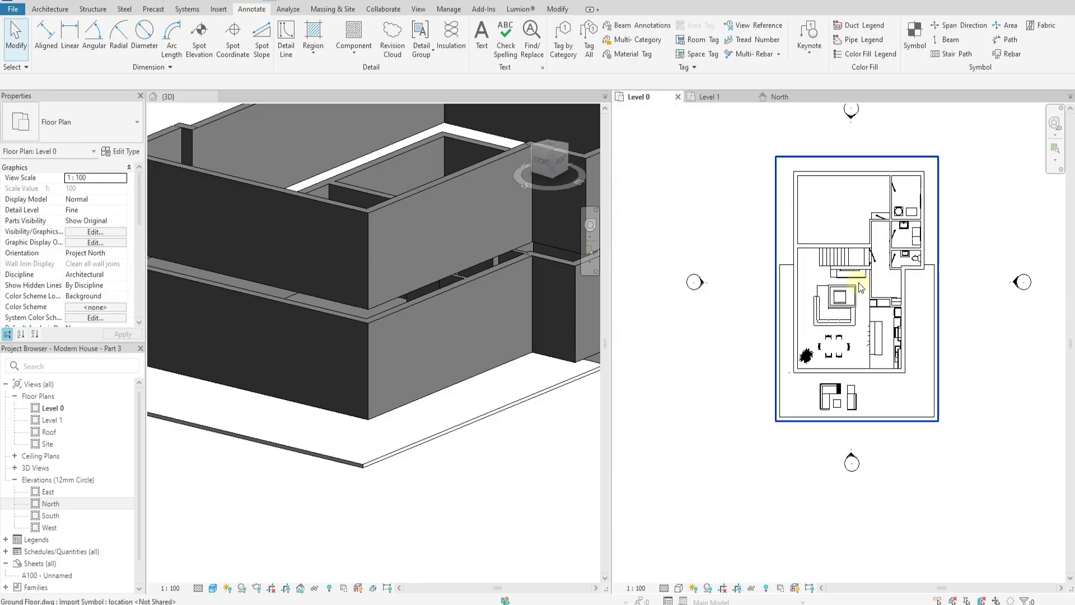
scroll(804, 412, up, 2)
click(800, 419)
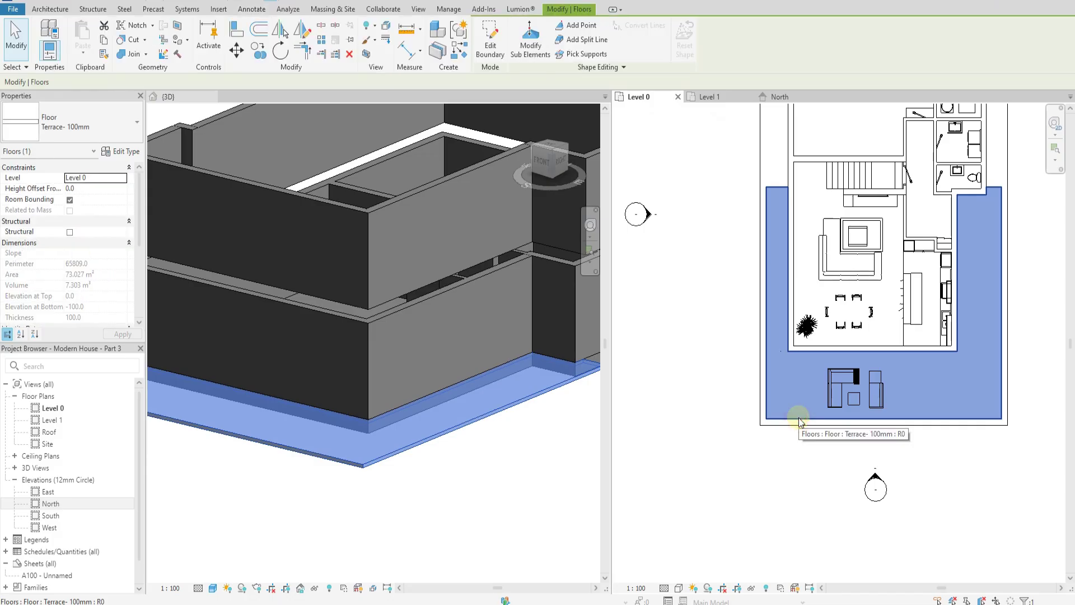
click(777, 473)
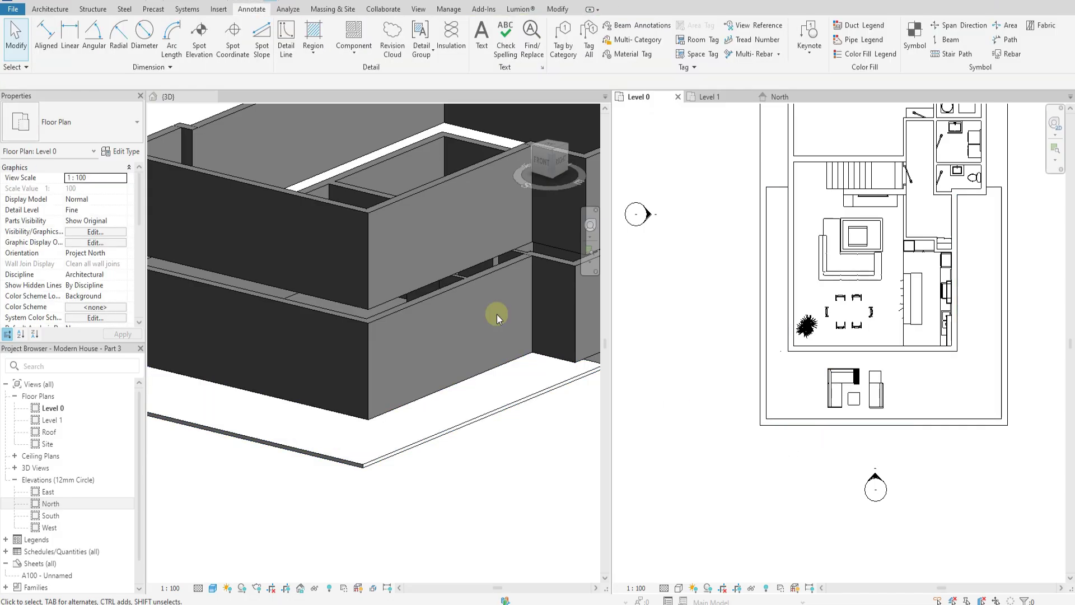
click(50, 9)
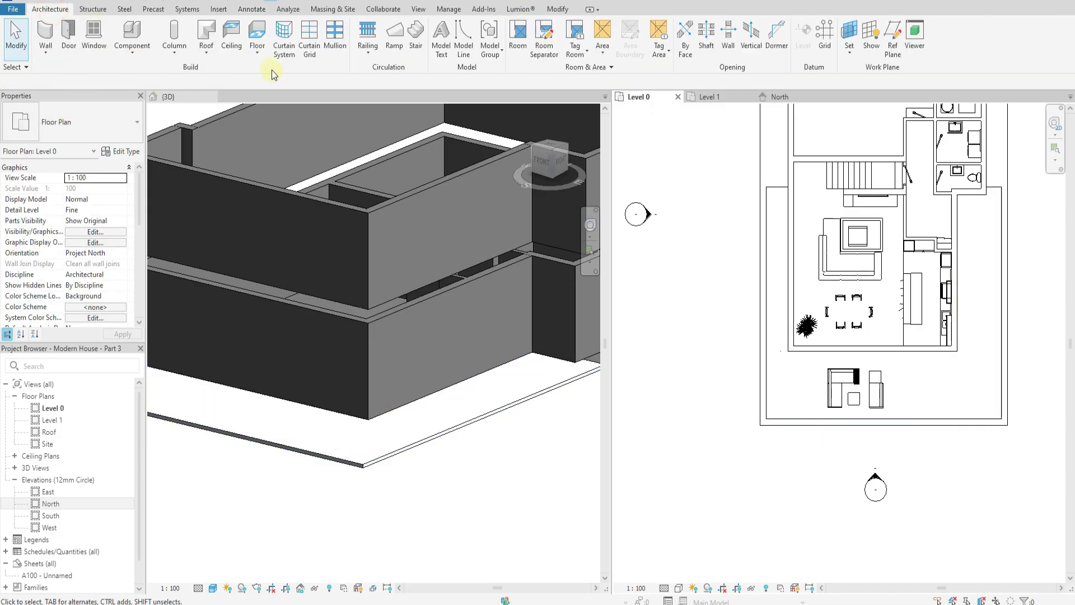
click(258, 52)
click(270, 75)
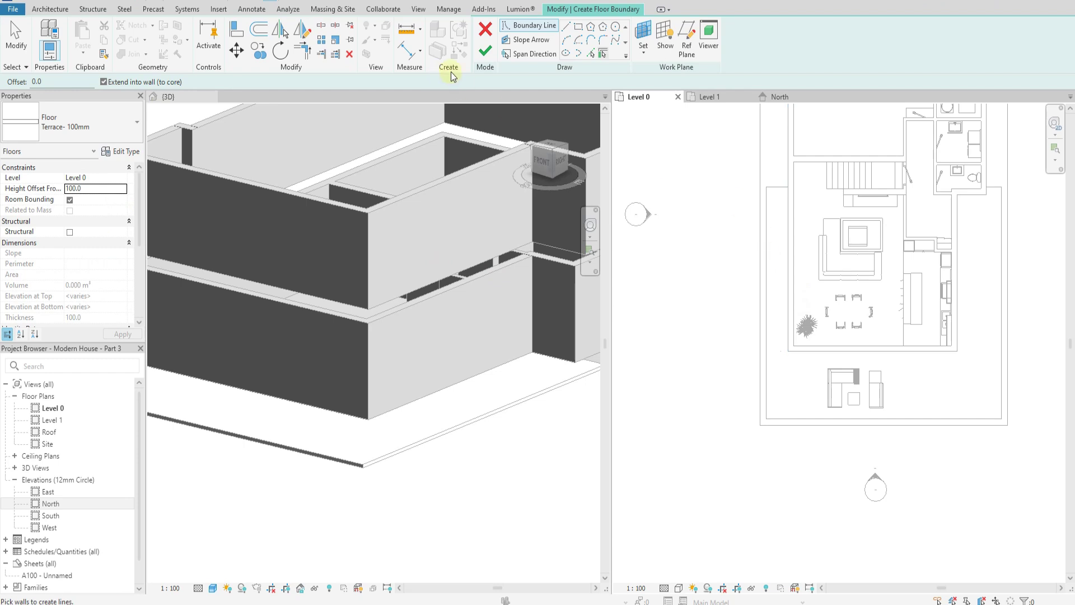
Pick the outer faces of the house walls as the inner boundary of the second terrace floor.
click(591, 54)
scroll(787, 226, up, 2)
click(802, 231)
click(844, 424)
scroll(875, 426, down, 2)
click(967, 373)
scroll(992, 289, up, 5)
click(980, 292)
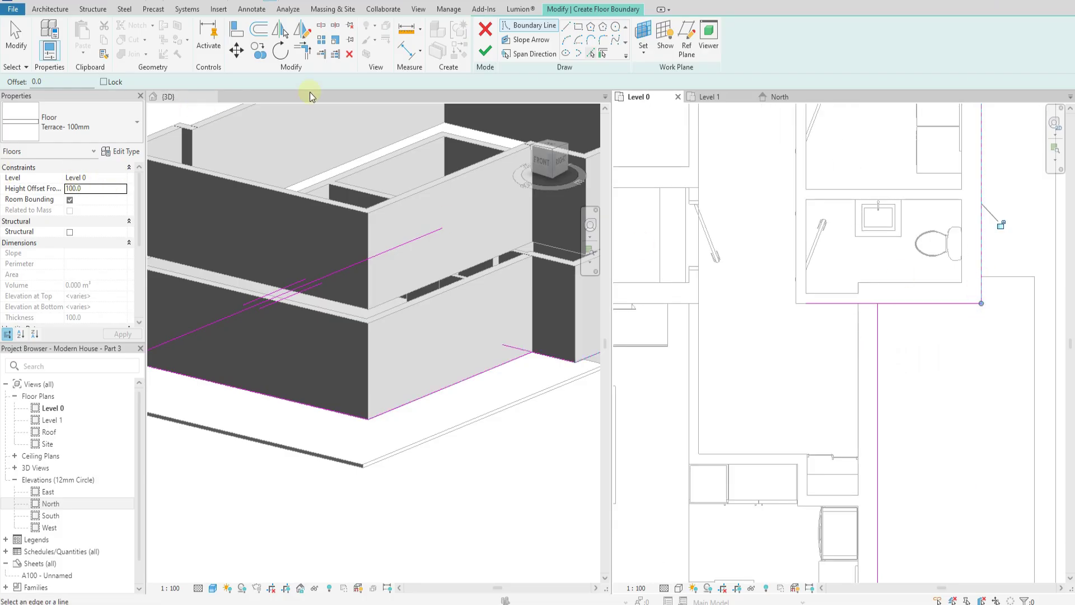
Set the boundary offset to 20 mm and pick inset lines from the first terrace's short north-east edge and east edge.
click(592, 54)
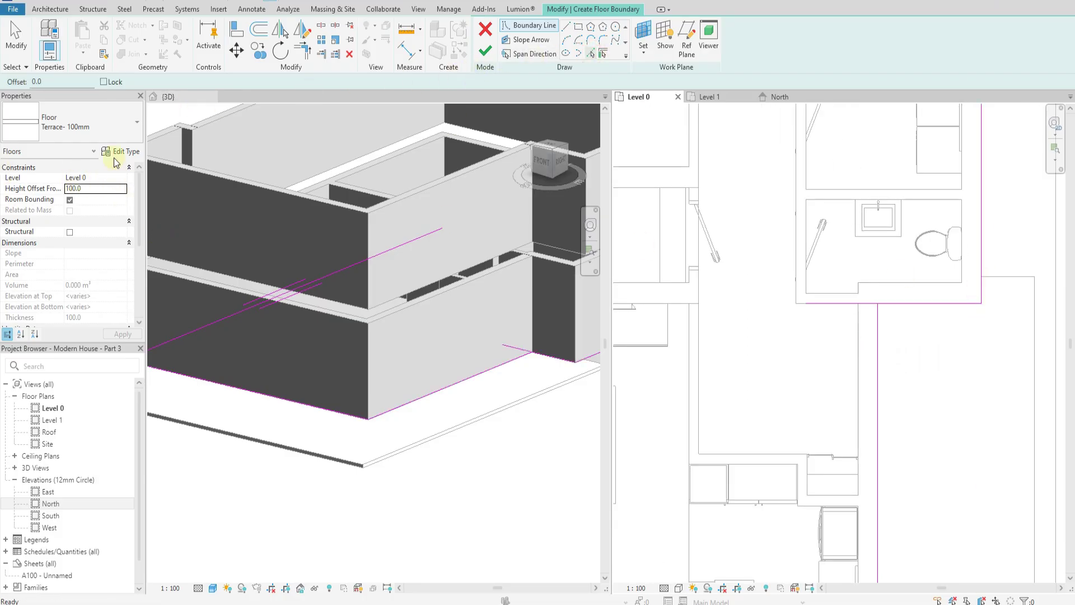
scroll(93, 256, down, 1)
scroll(84, 263, up, 1)
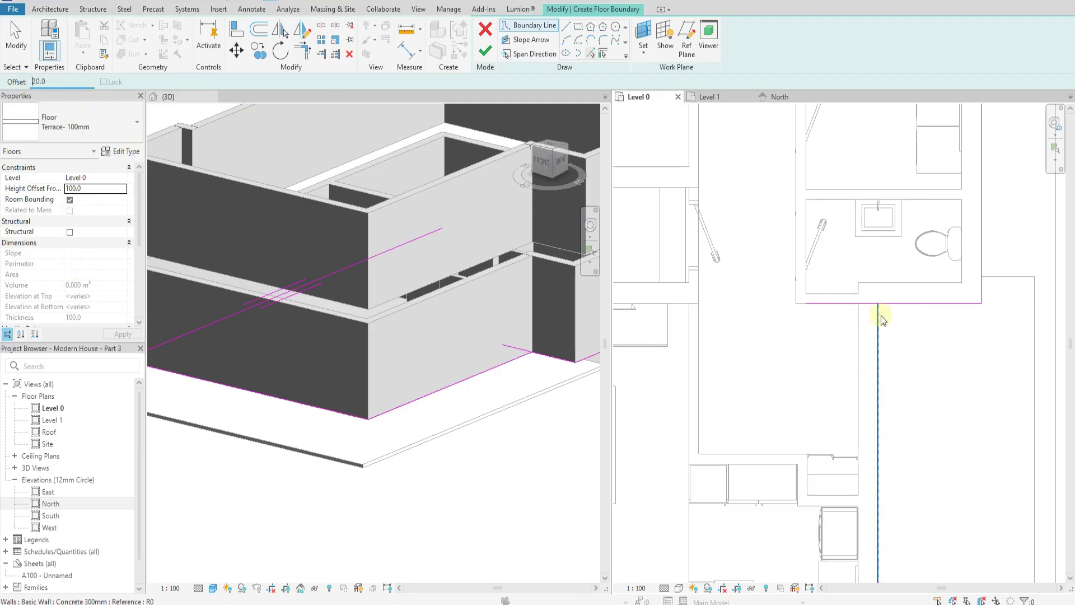
scroll(1007, 268, up, 2)
click(1008, 267)
right_click(1007, 268)
key(Escape)
middle_drag(1023, 323, 921, 310)
scroll(923, 306, up, 2)
click(947, 302)
Pick boundary lines inset 20 mm from the first terrace's south, west and short north-west edges.
scroll(952, 241, down, 3)
scroll(922, 536, up, 3)
click(923, 544)
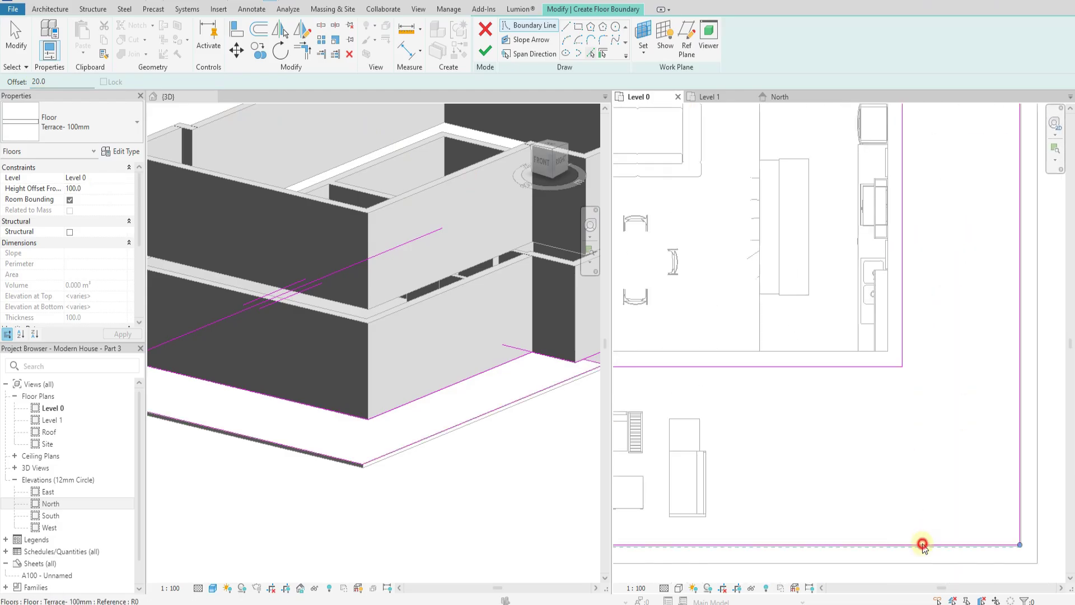
scroll(1027, 485, down, 3)
scroll(862, 496, up, 4)
click(796, 463)
scroll(795, 493, down, 3)
scroll(805, 219, up, 4)
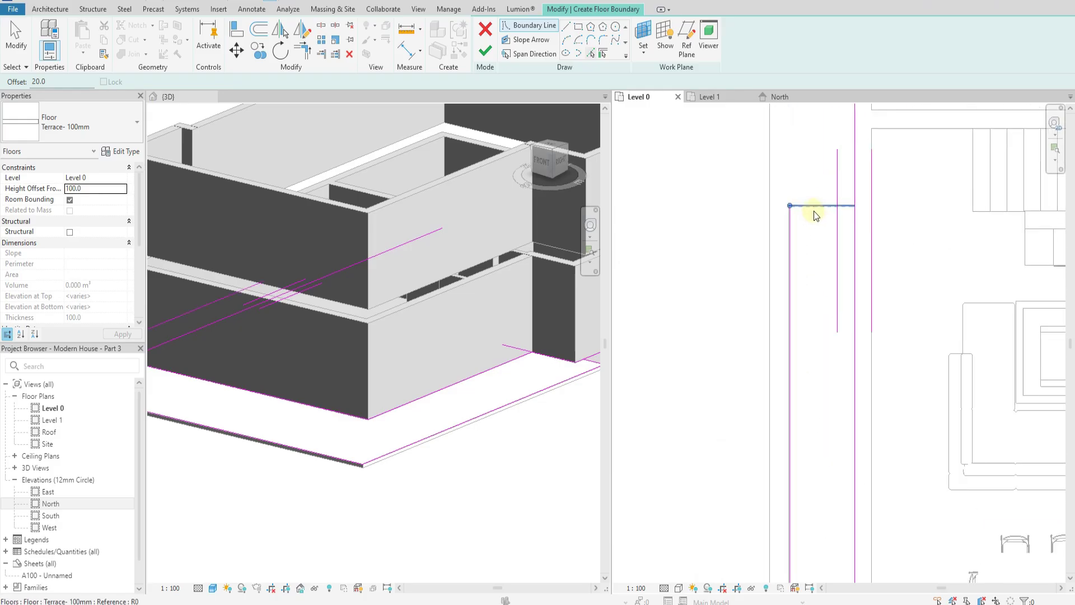
click(814, 204)
Trim the inset lines and house wall lines into a closed outline and finish the second terrace floor.
click(307, 53)
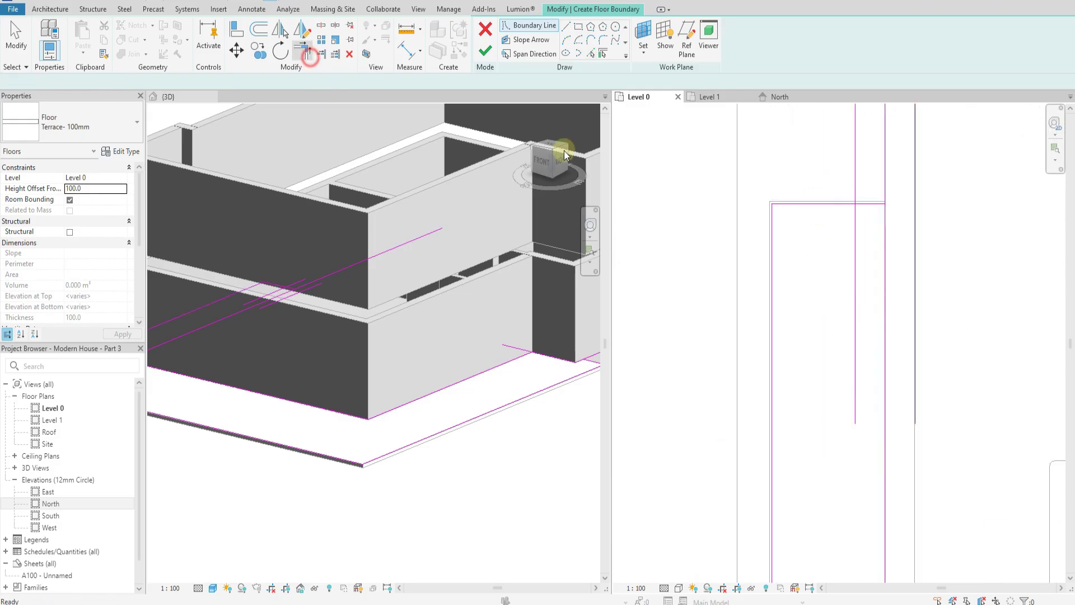
click(867, 202)
click(883, 227)
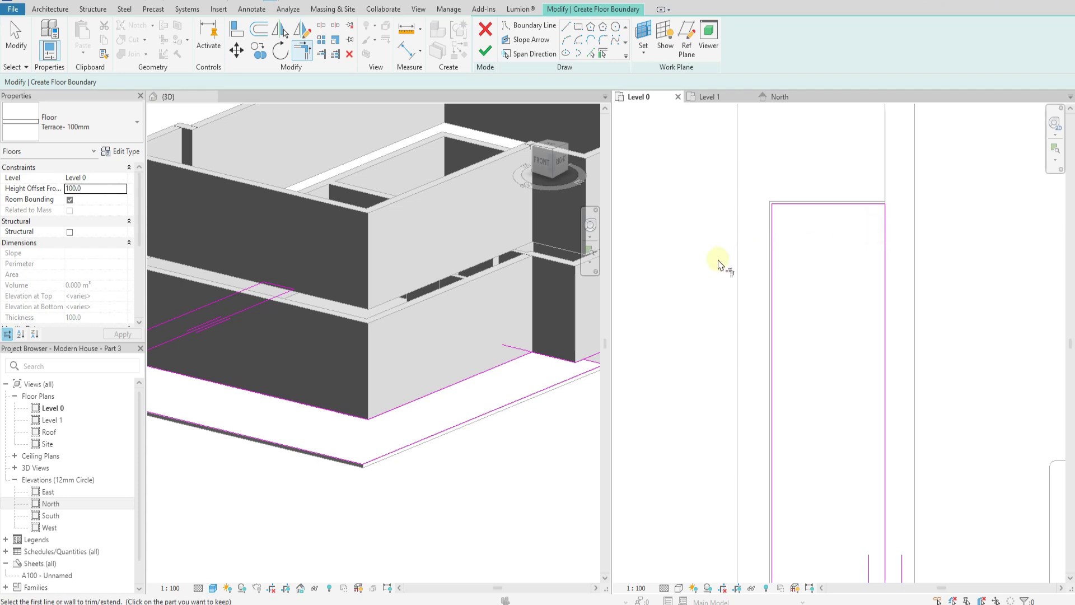
scroll(713, 325, down, 3)
scroll(885, 298, up, 4)
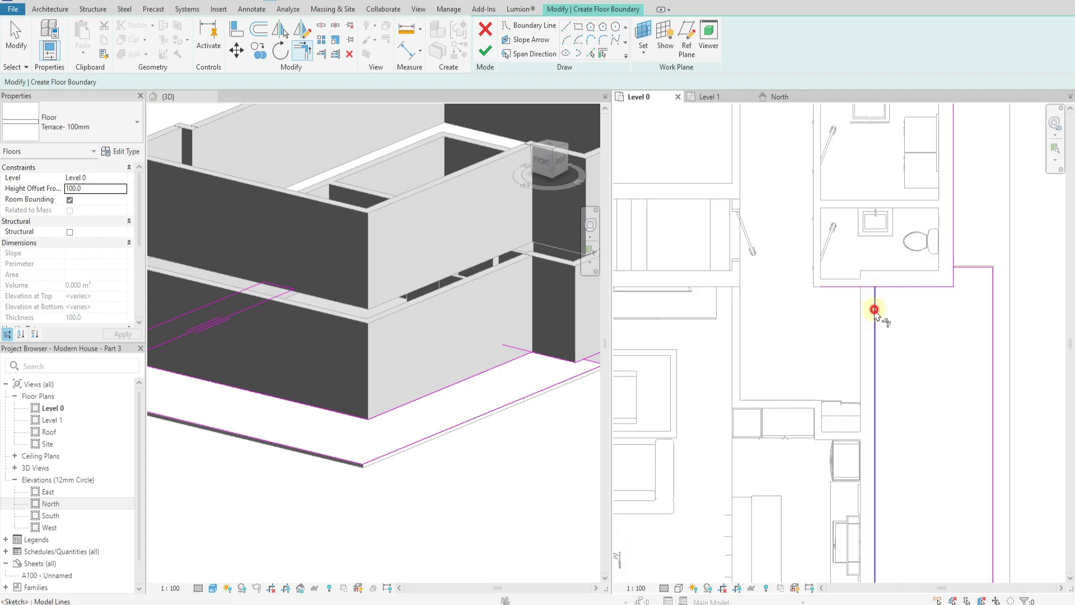
scroll(963, 280, up, 3)
click(943, 280)
click(953, 258)
scroll(785, 243, down, 2)
scroll(896, 229, down, 3)
scroll(724, 401, up, 4)
scroll(710, 398, down, 4)
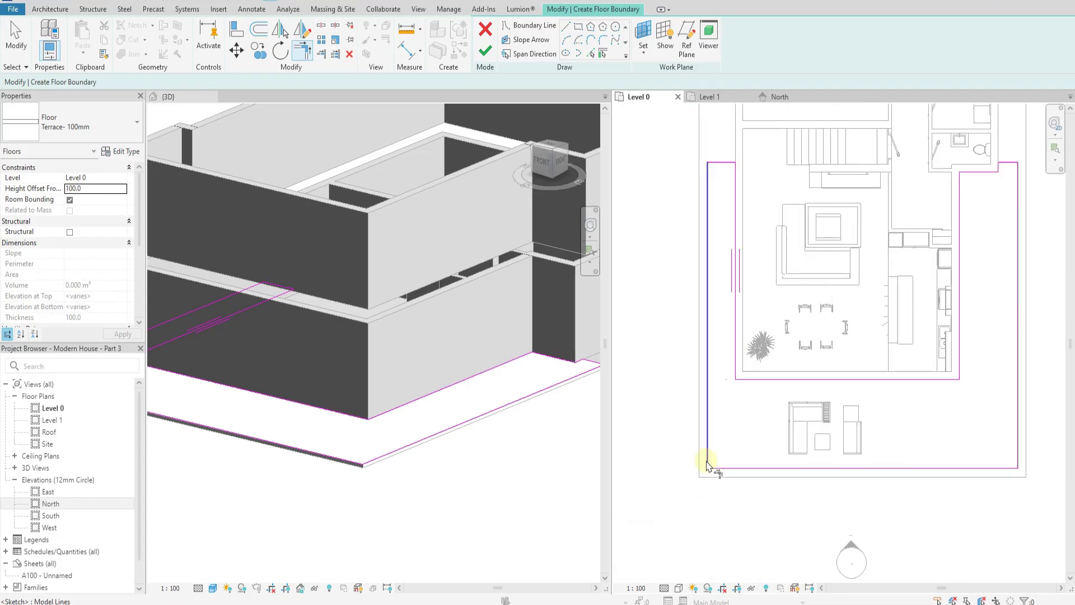
click(484, 55)
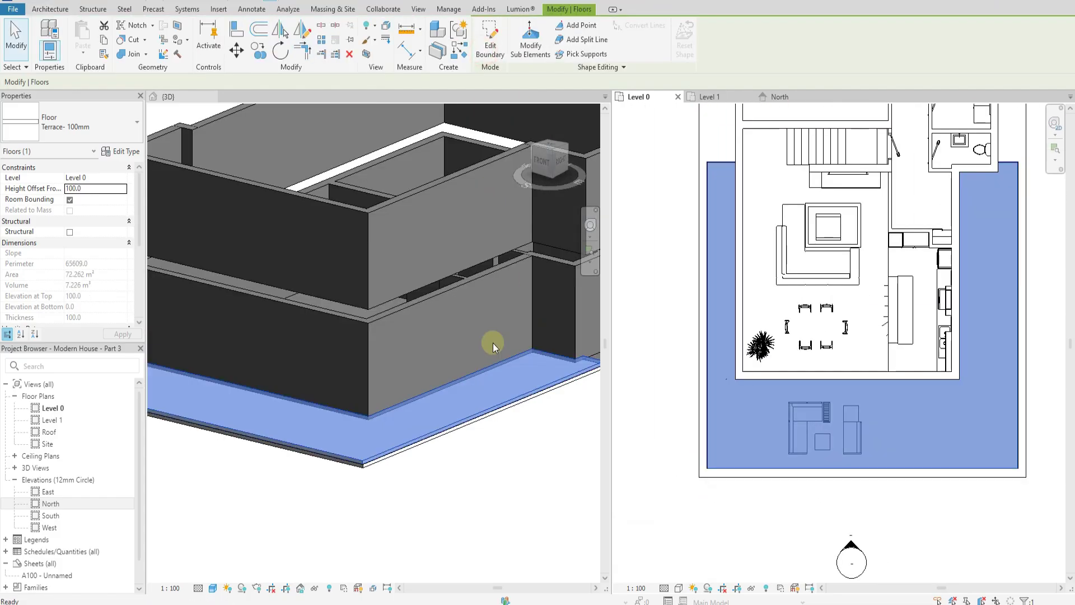
Select the upper terrace floor in the North elevation and set its height offset to -100 mm.
scroll(800, 479, down, 2)
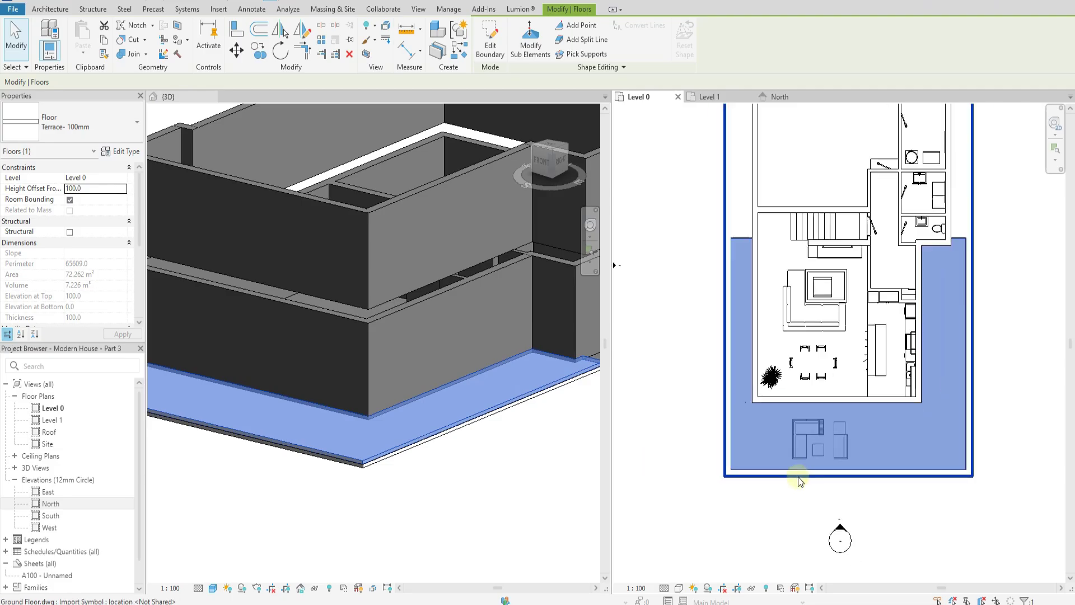
click(779, 97)
scroll(959, 347, up, 6)
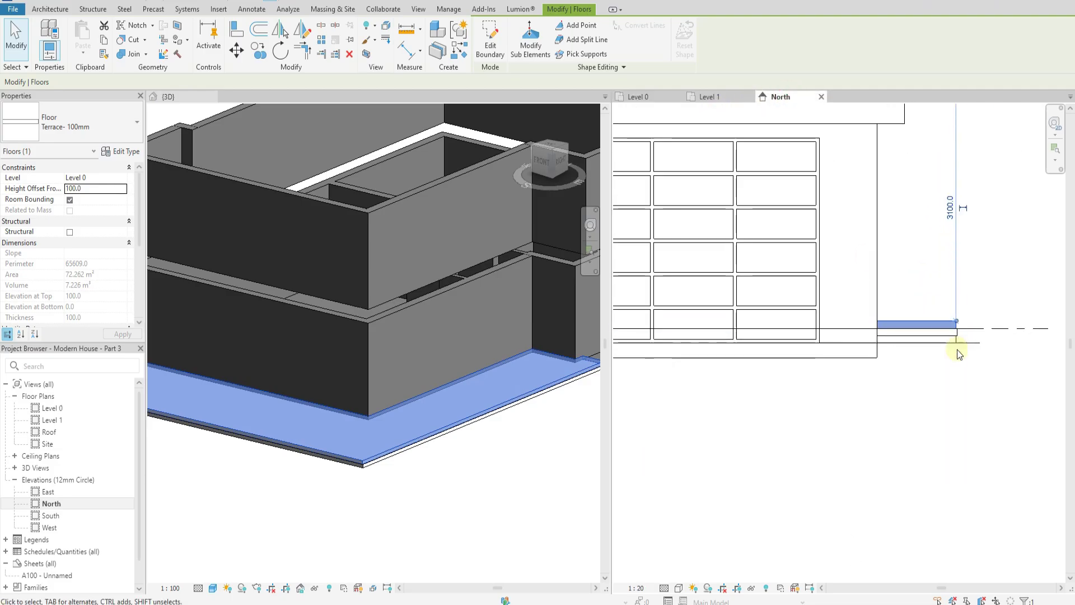
click(964, 348)
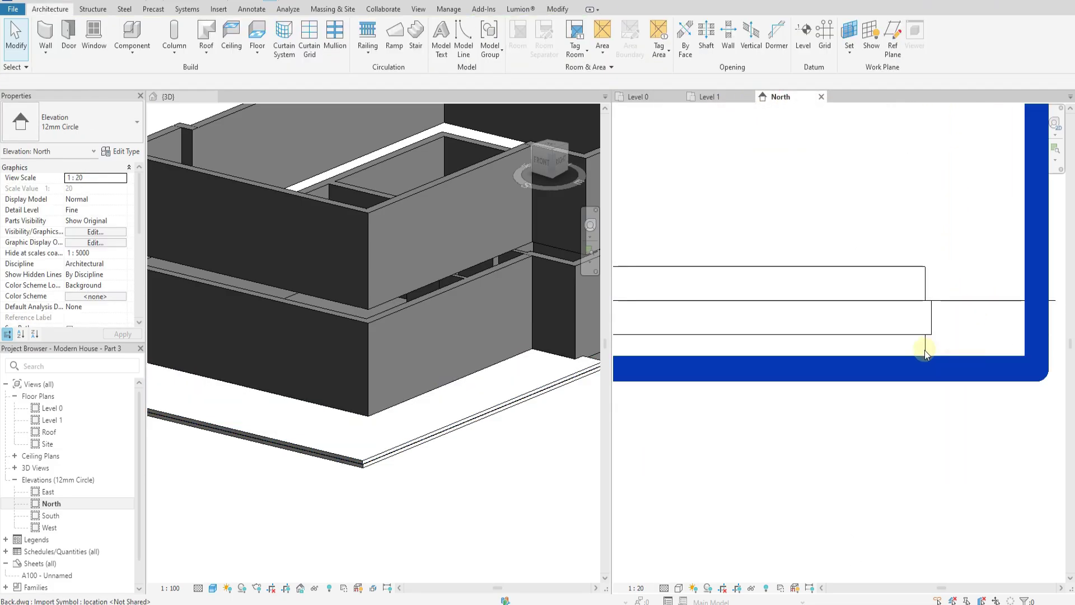
click(929, 271)
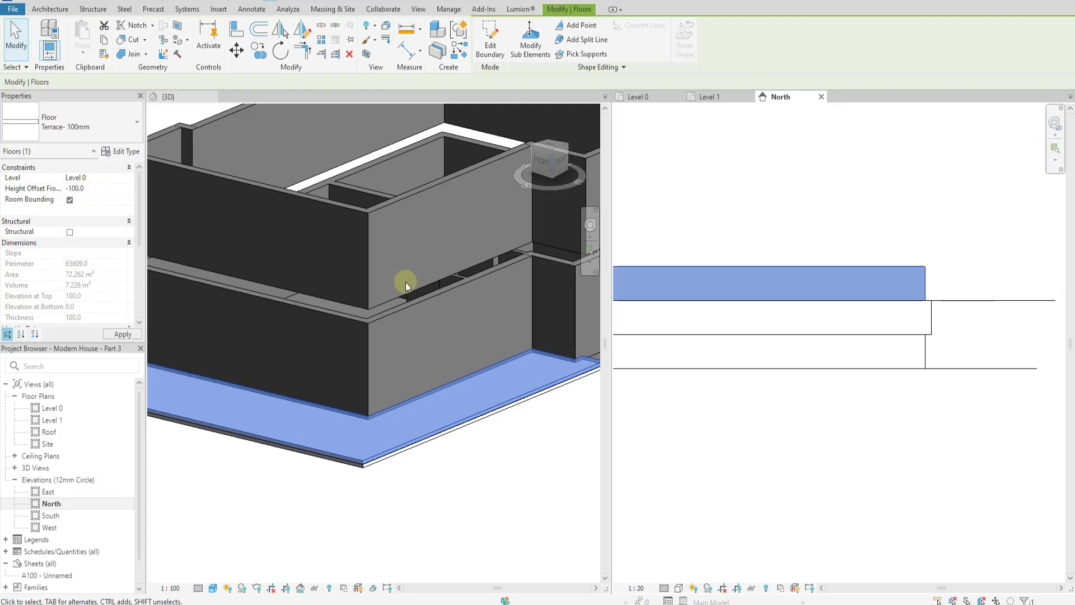
click(914, 427)
Check the stepped terrace in the elevation and 3D views and compare it with the SketchUp reference model.
scroll(941, 331, down, 3)
scroll(941, 331, down, 3)
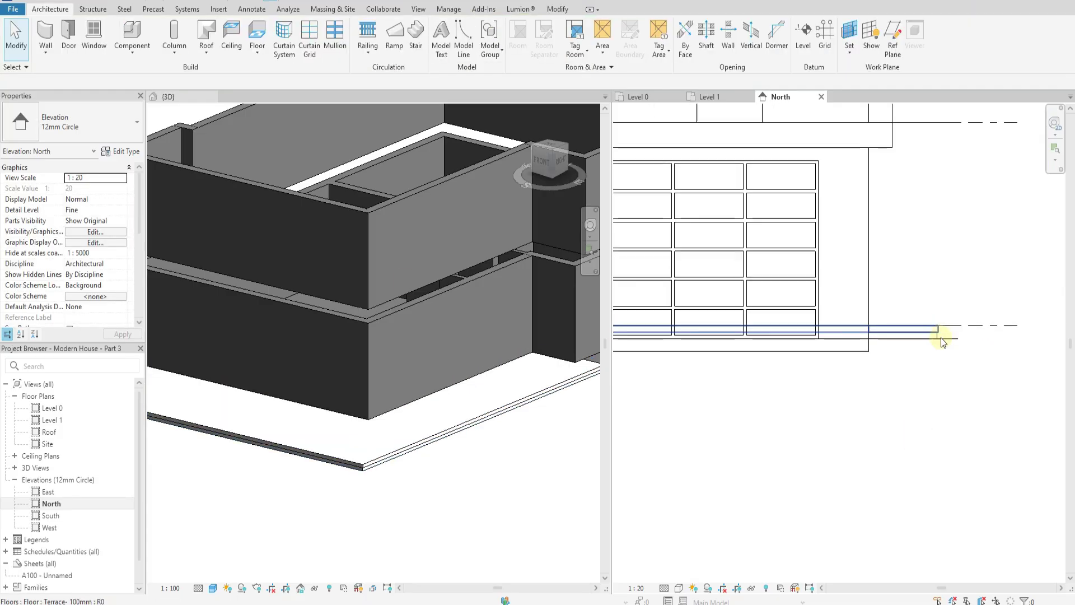
scroll(960, 343, down, 2)
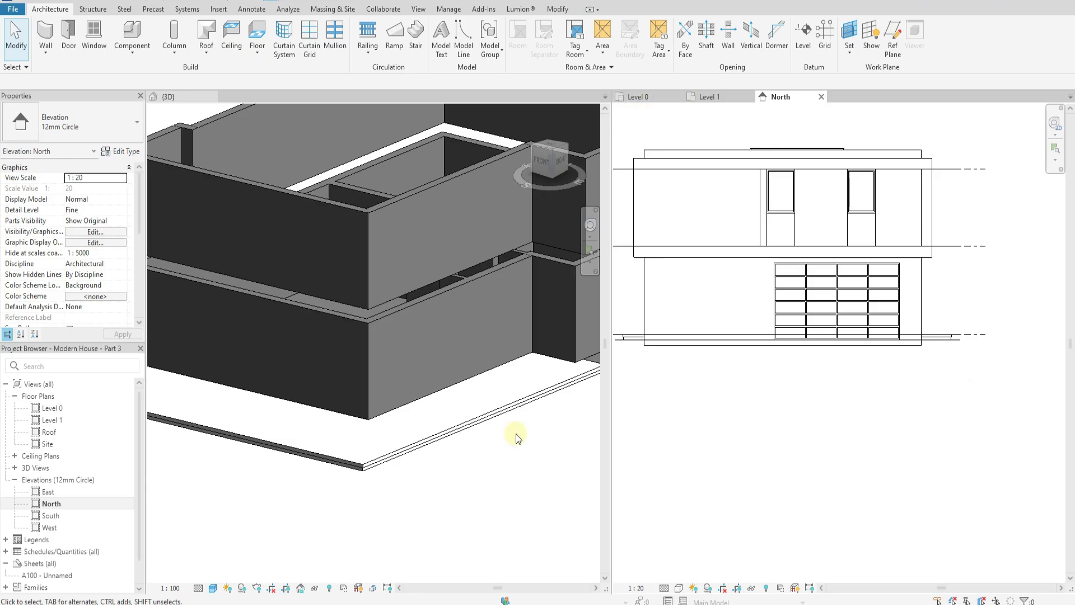
scroll(339, 398, down, 5)
shift+middle_drag(477, 494, 500, 493)
scroll(431, 476, up, 5)
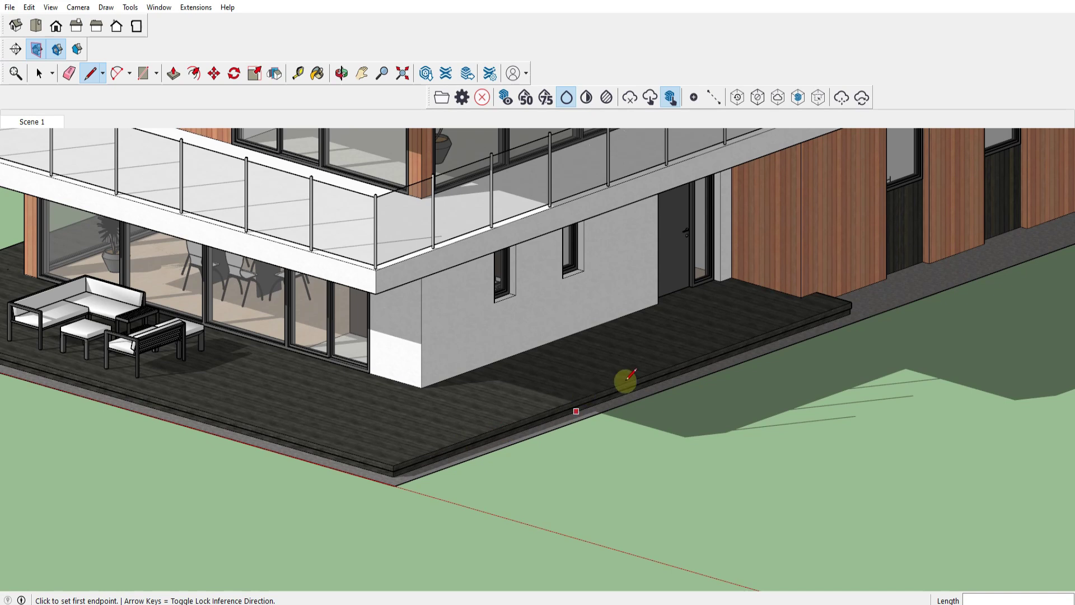
scroll(541, 371, down, 2)
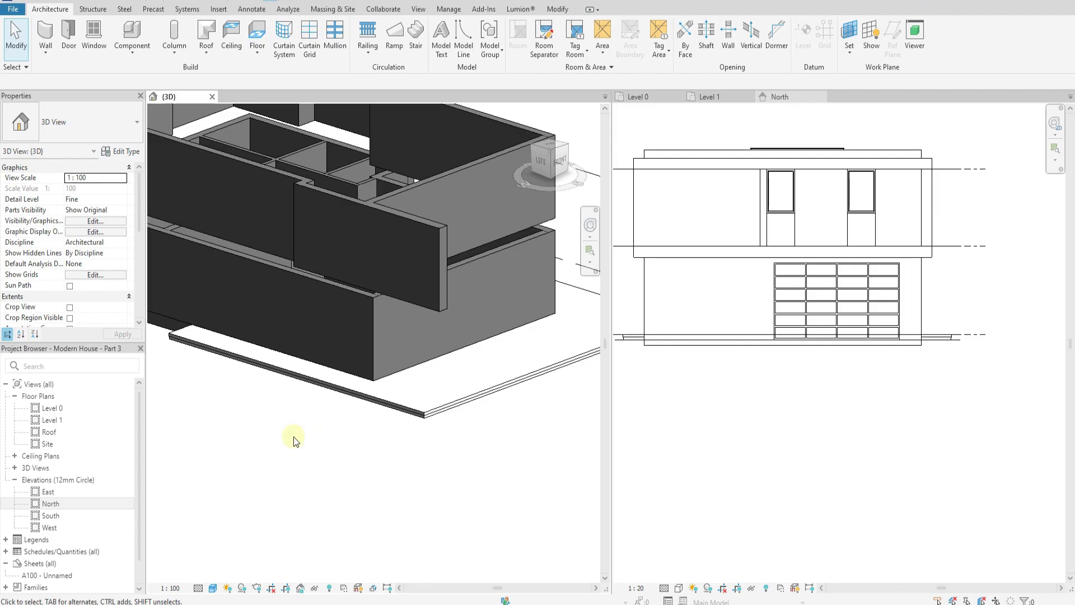
Examine the rear end of the stepped terrace beside the house wall and foundation slab in the 3D view.
scroll(295, 441, down, 3)
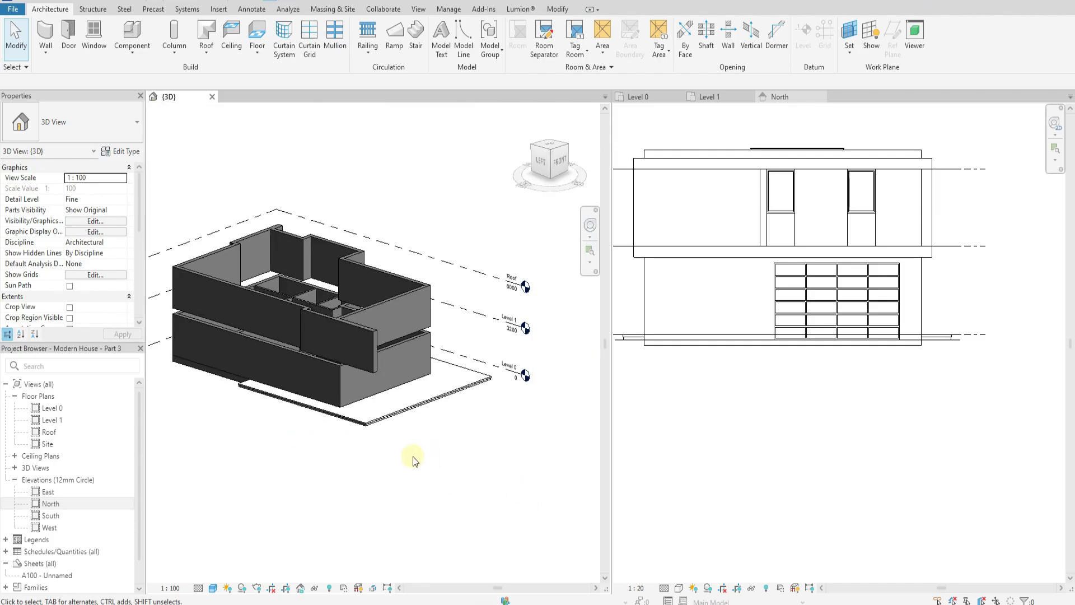
scroll(299, 443, up, 3)
shift+middle_drag(256, 442, 505, 415)
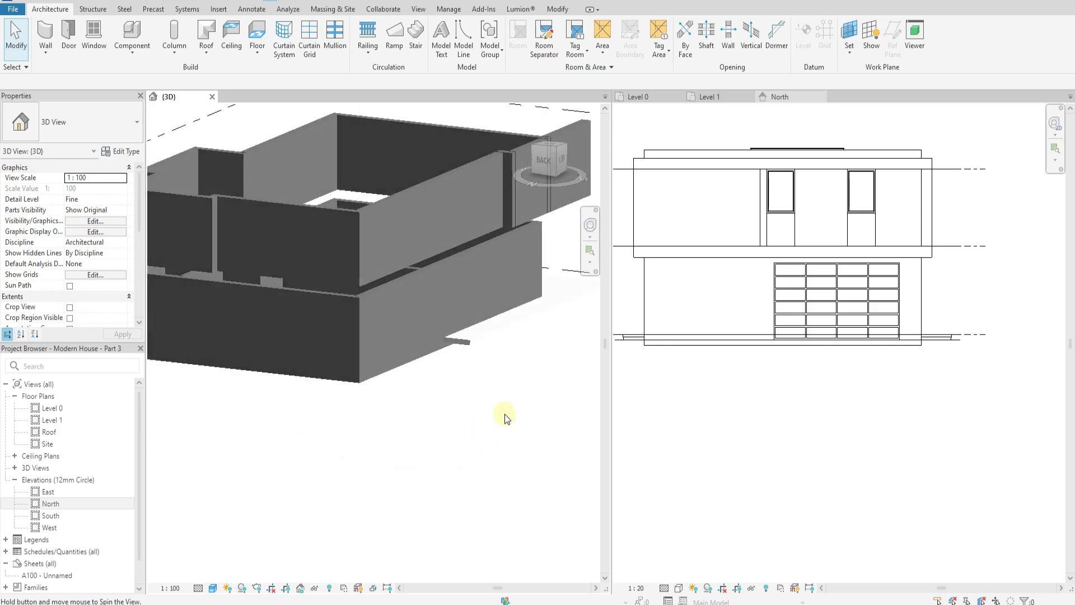
scroll(462, 361, up, 2)
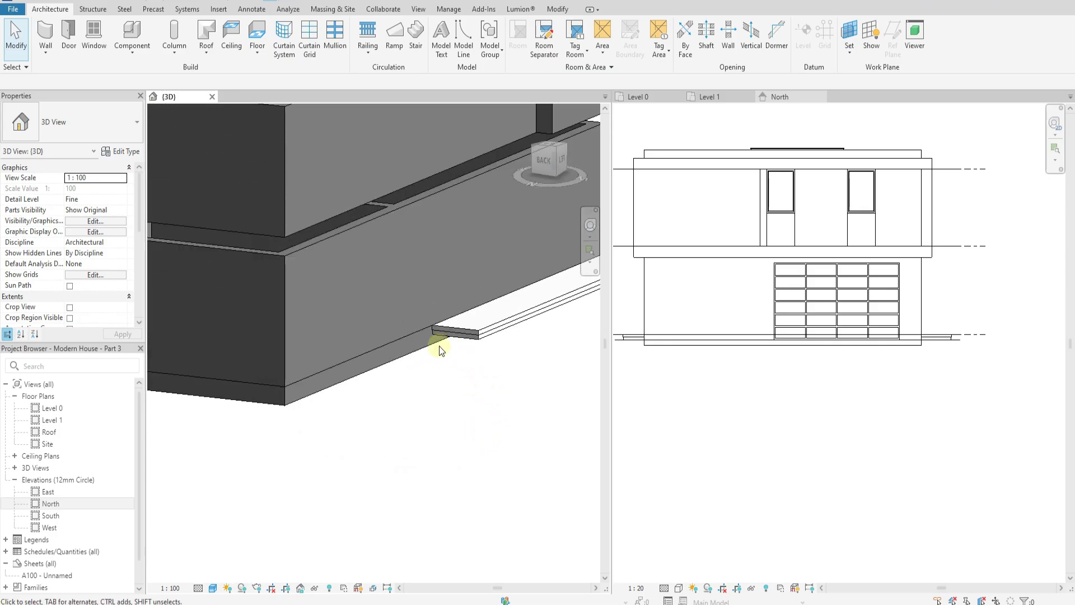
scroll(437, 351, down, 2)
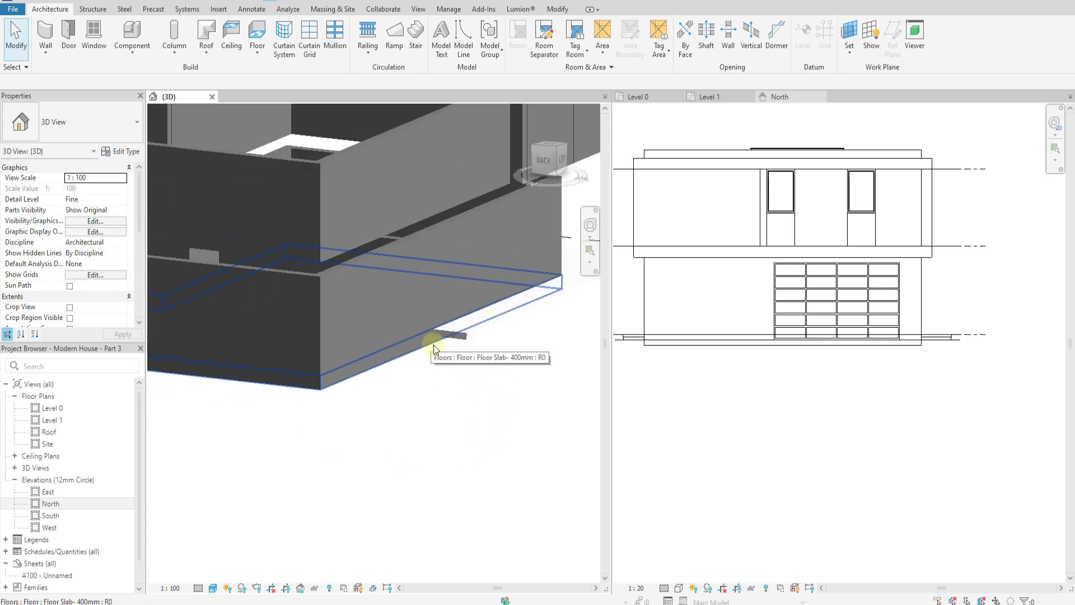
Start an architectural floor in the Level 1 plan and duplicate the Terrace- 100mm type as Ground - 200mm.
click(717, 100)
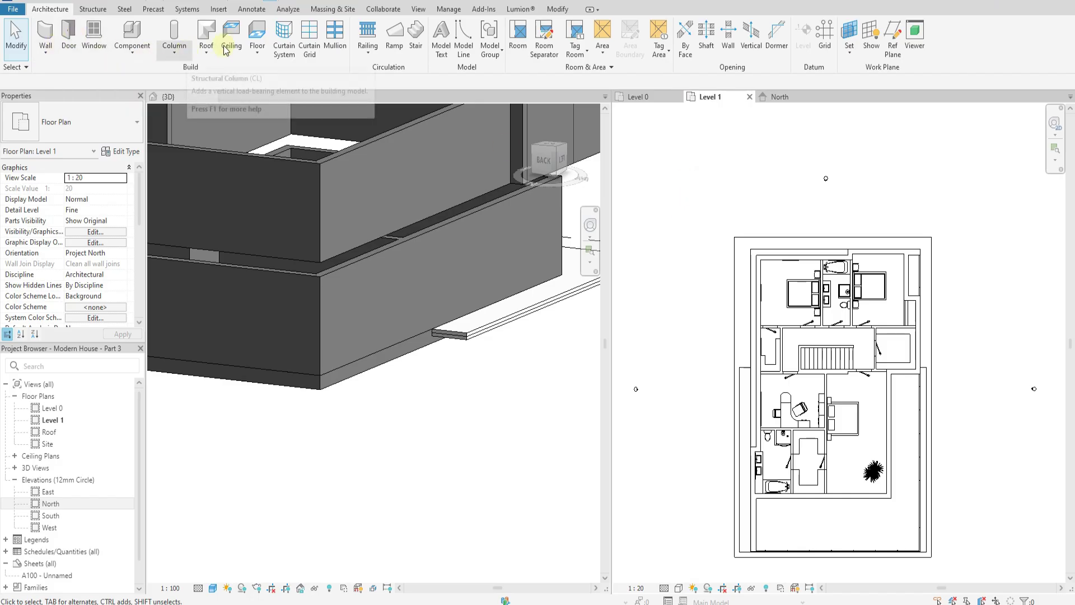
click(257, 50)
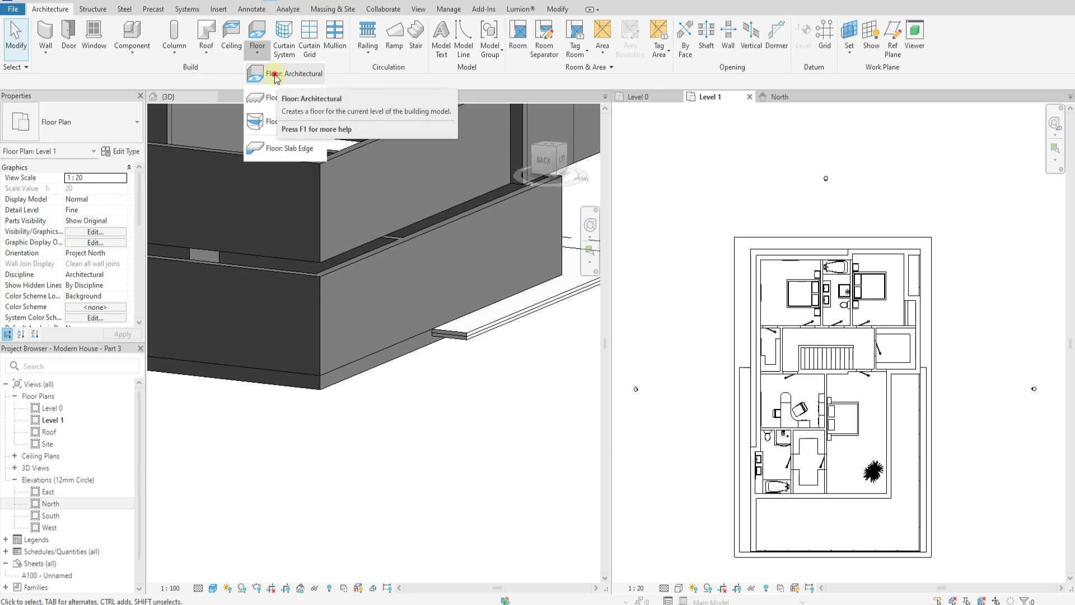
click(275, 75)
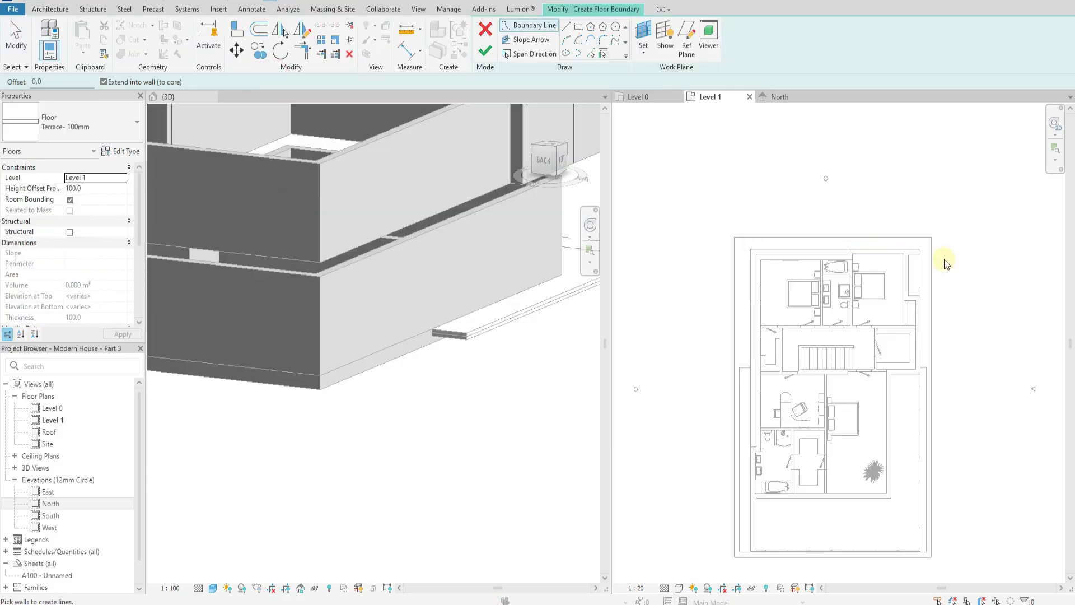
scroll(947, 263, up, 2)
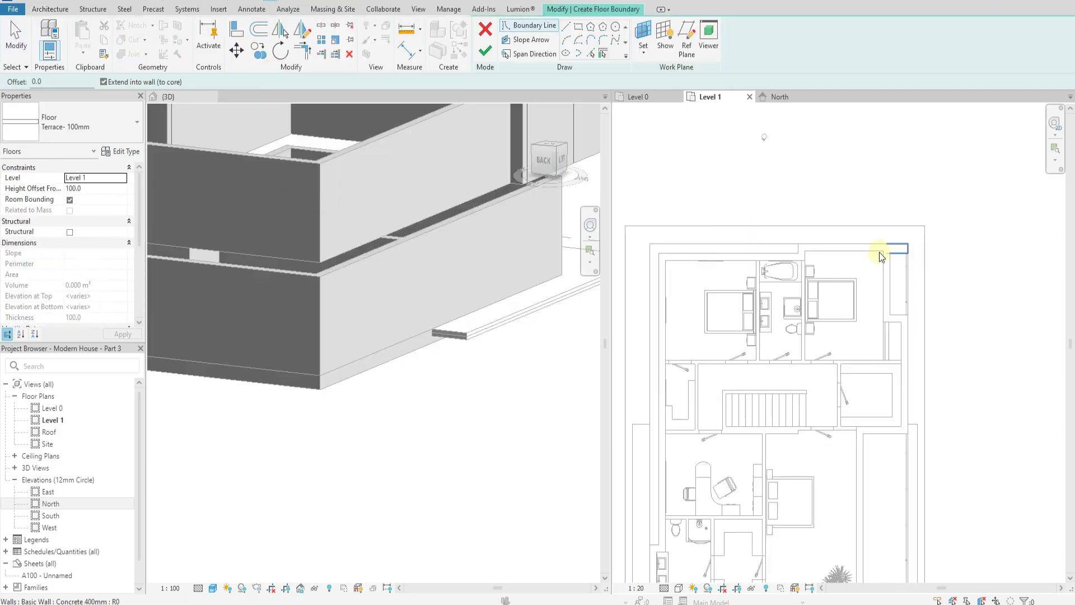
click(125, 130)
click(125, 130)
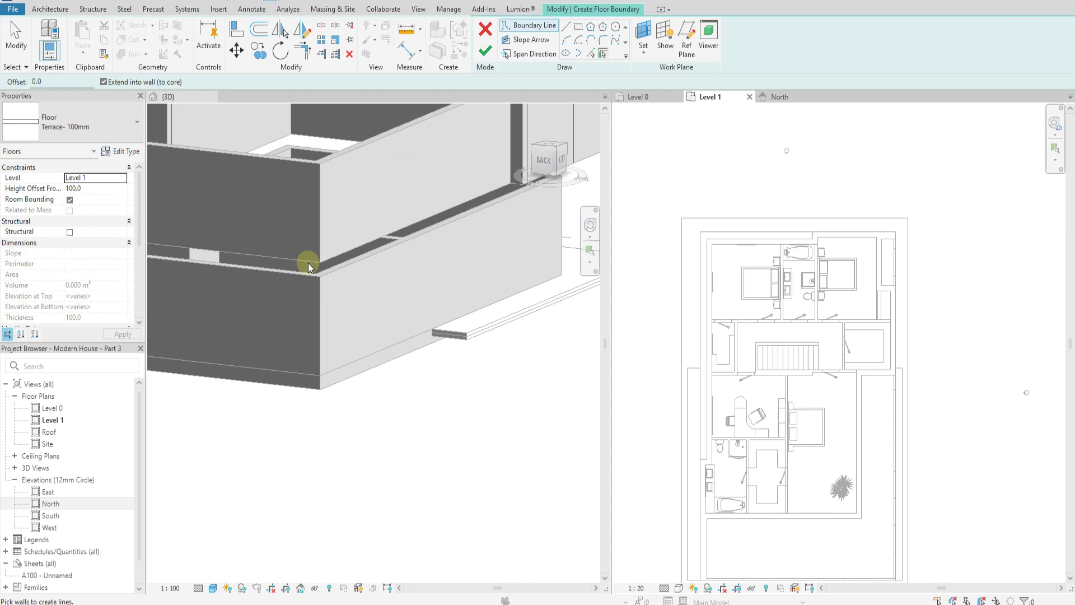
click(121, 128)
click(120, 128)
click(123, 154)
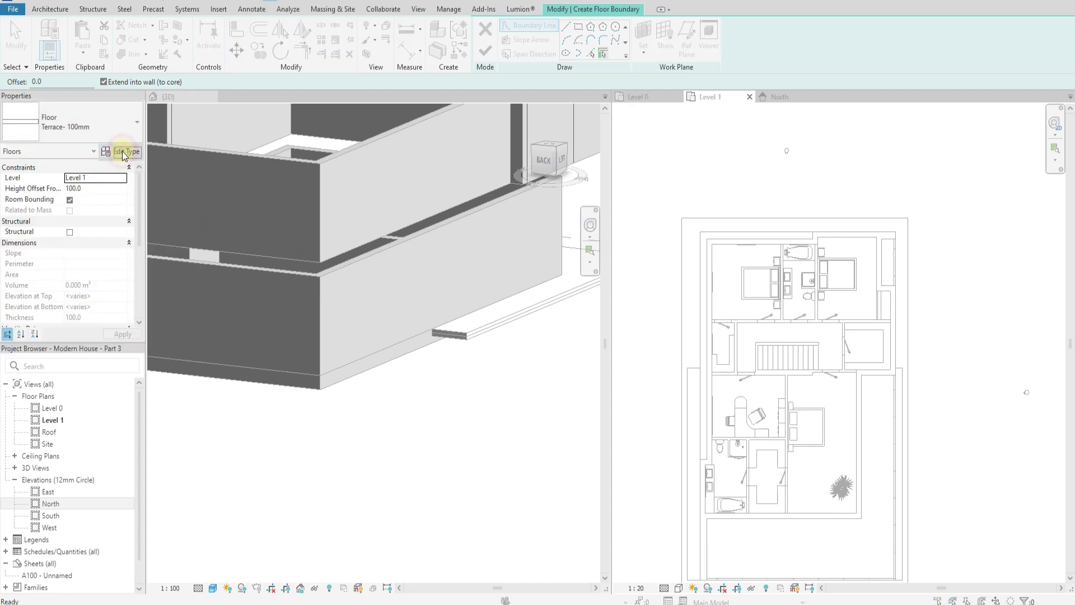
click(631, 156)
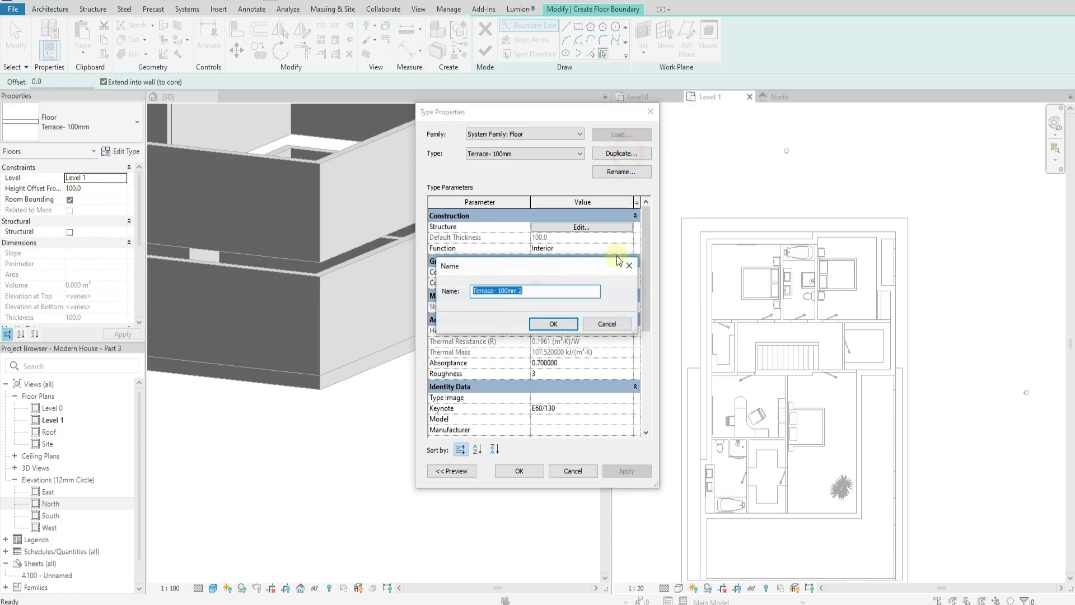
text(Ground - 200)
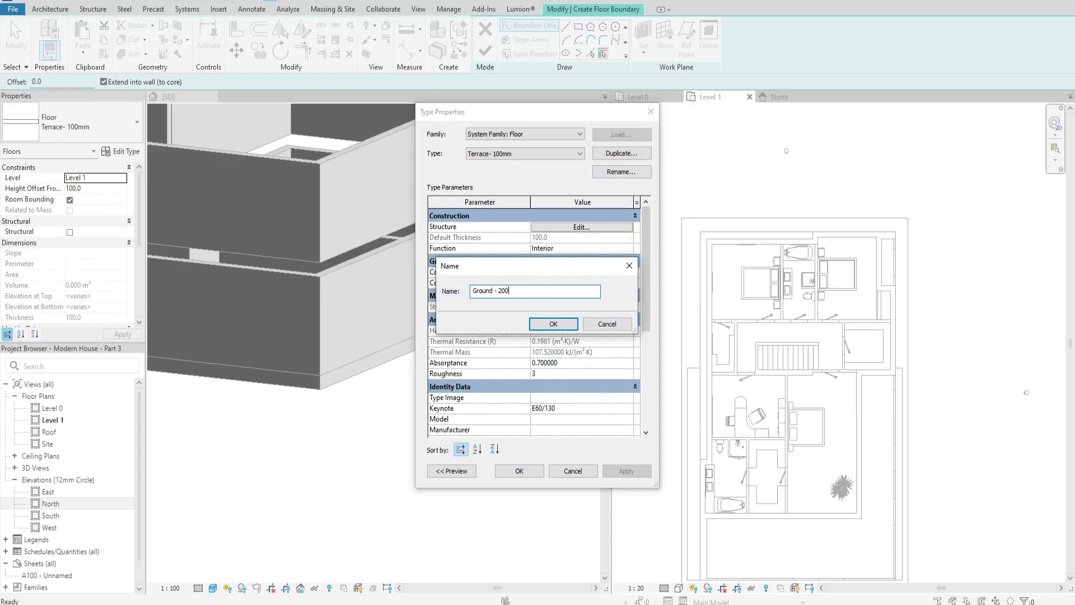
click(553, 323)
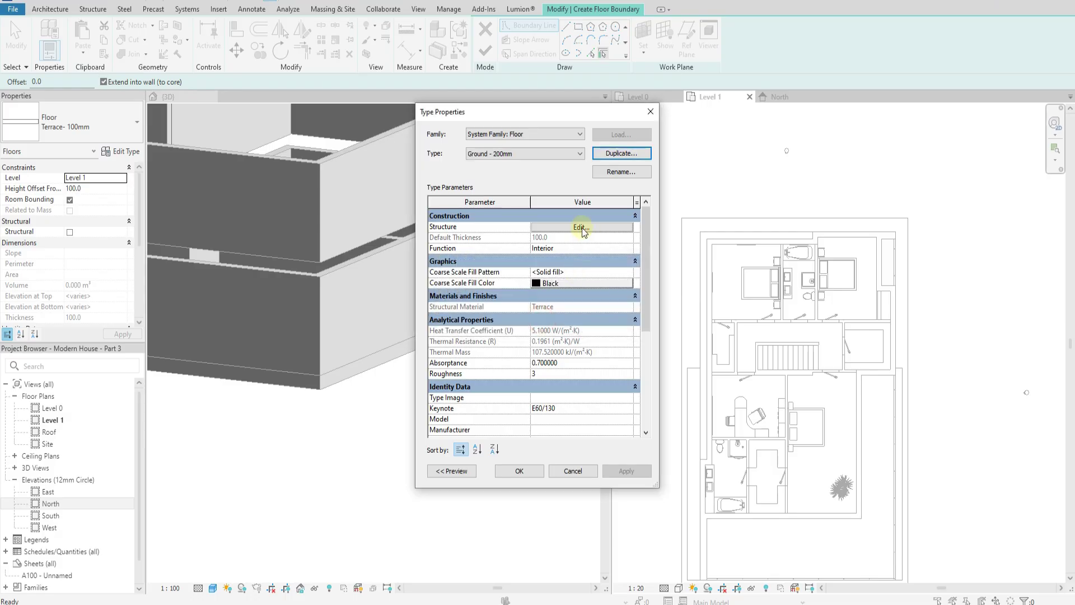
Set the structure layer thickness of the Ground - 200mm floor type to 200 mm.
click(580, 218)
click(581, 219)
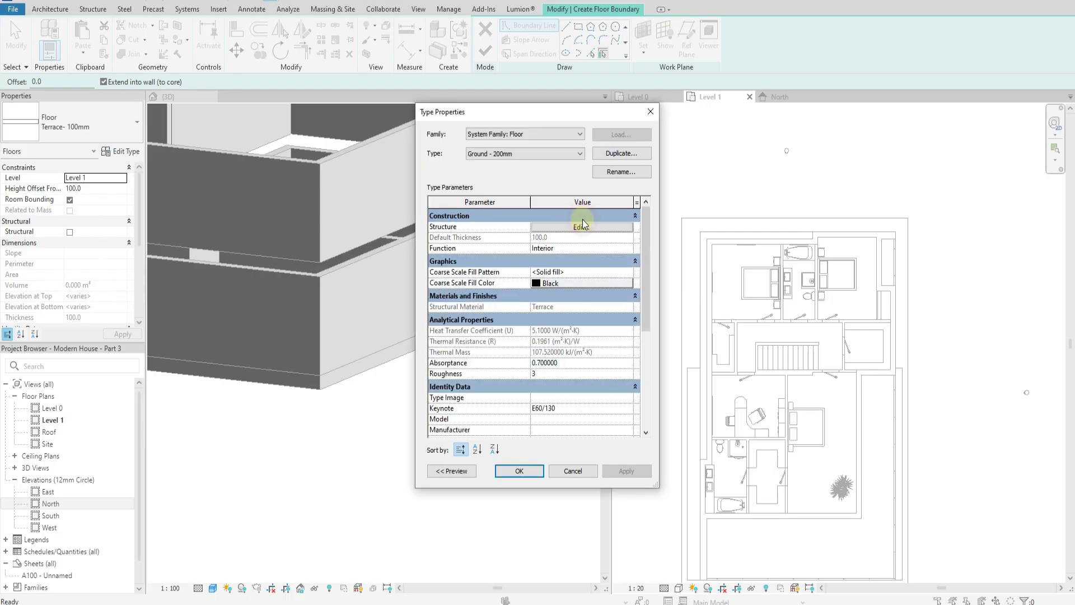
click(570, 228)
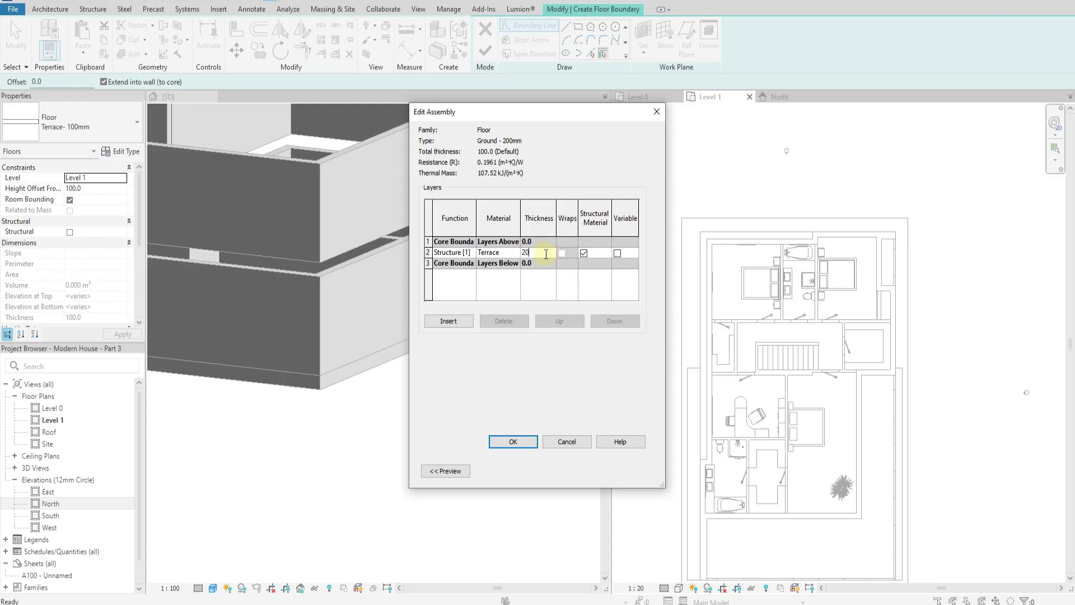
Assign the Earth material to the Ground - 200mm structure layer and apply the type settings.
click(510, 254)
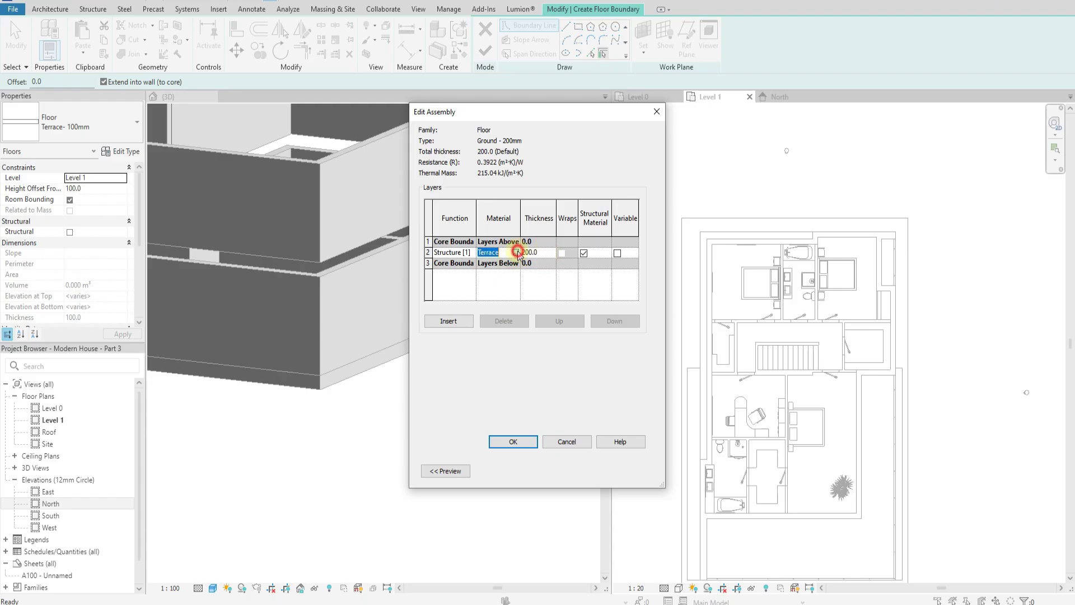
click(517, 252)
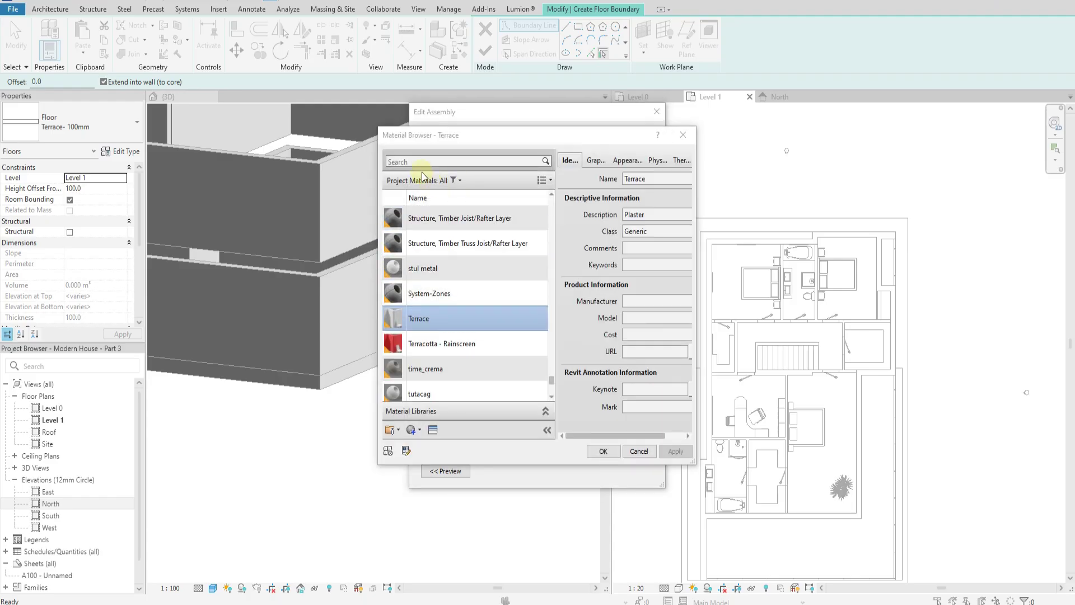
right_click(426, 322)
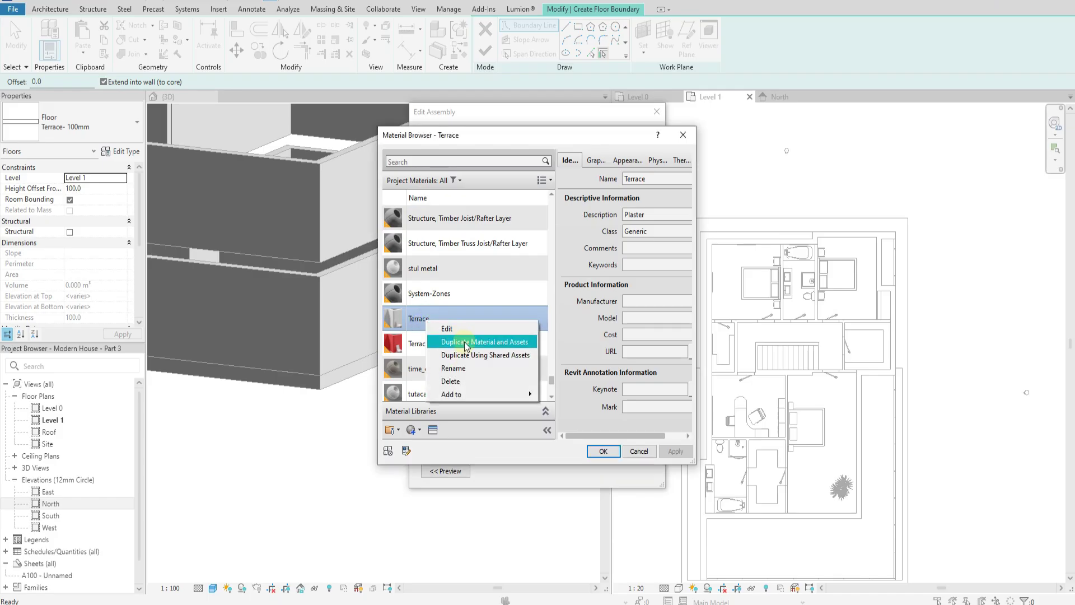
key(Escape)
click(432, 161)
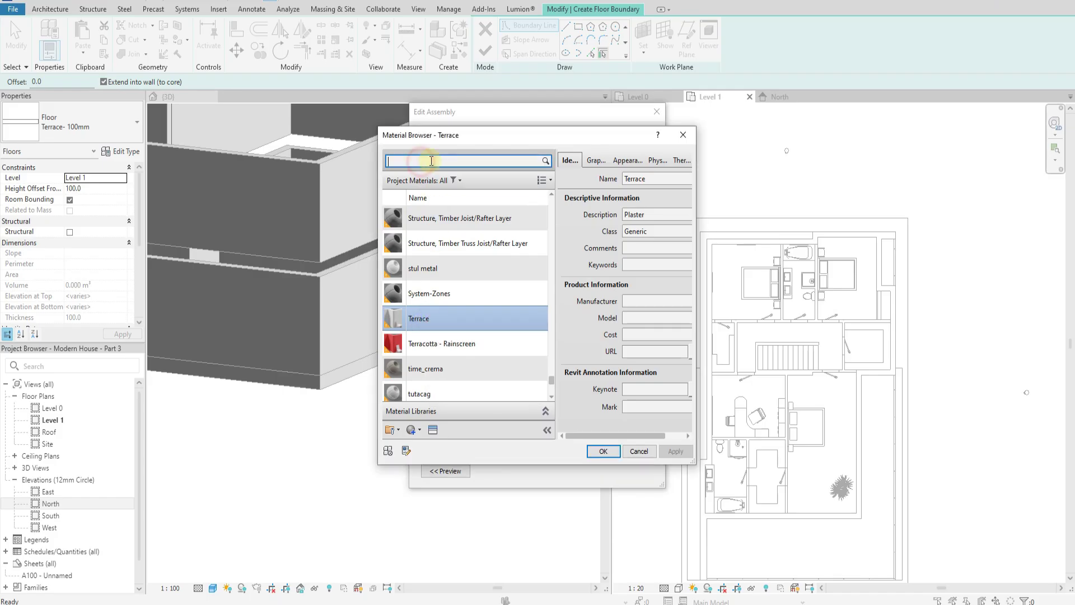
text(earth)
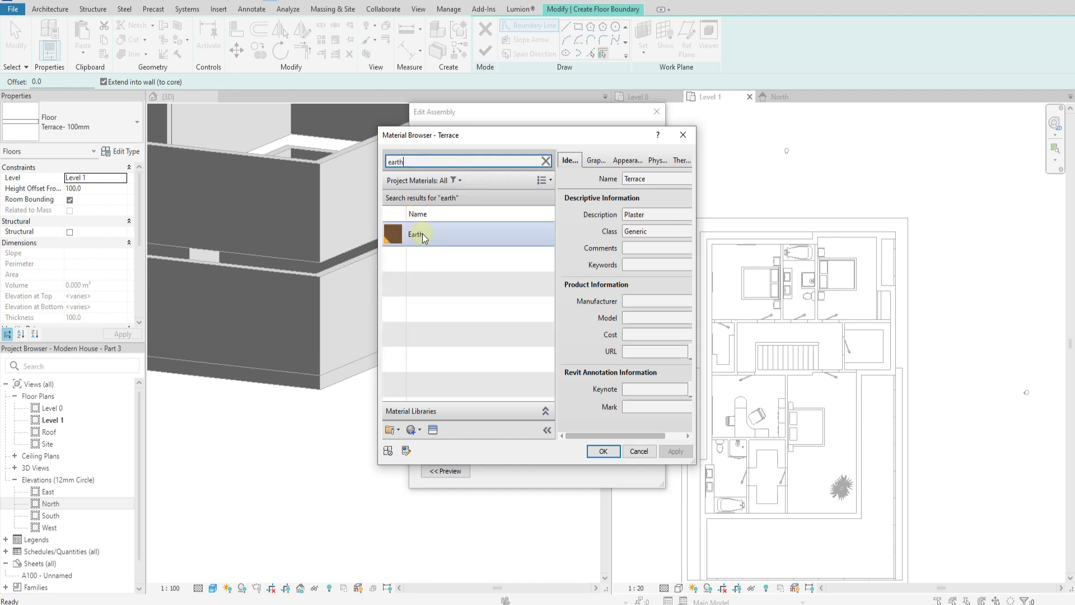
click(421, 235)
double_click(424, 235)
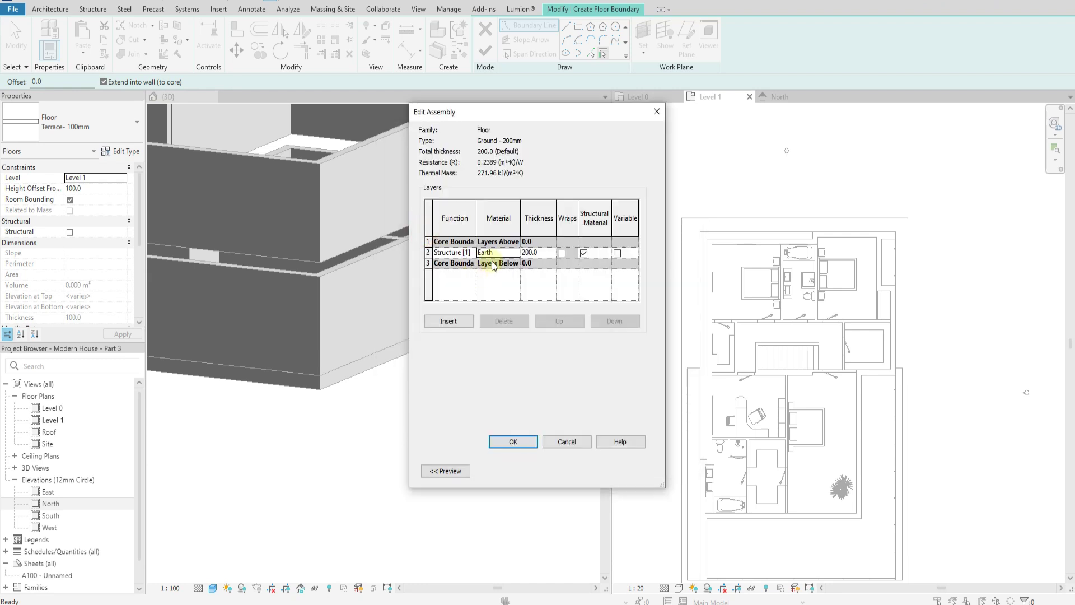
click(514, 443)
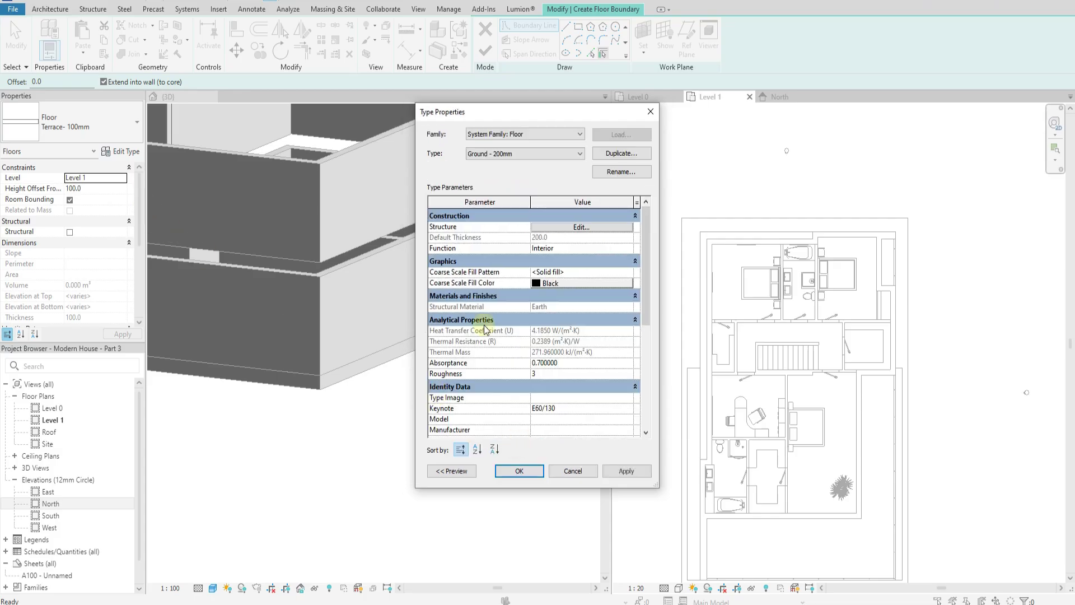
click(519, 471)
Set the new ground floor's level to Level 0 and its height offset to 0.
click(95, 188)
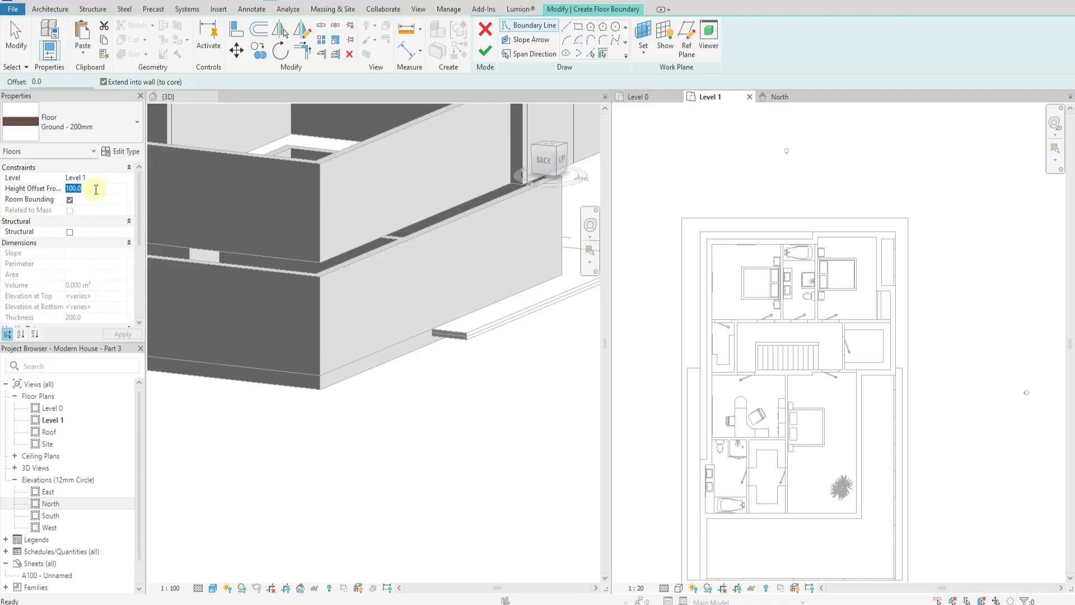
click(125, 178)
click(77, 189)
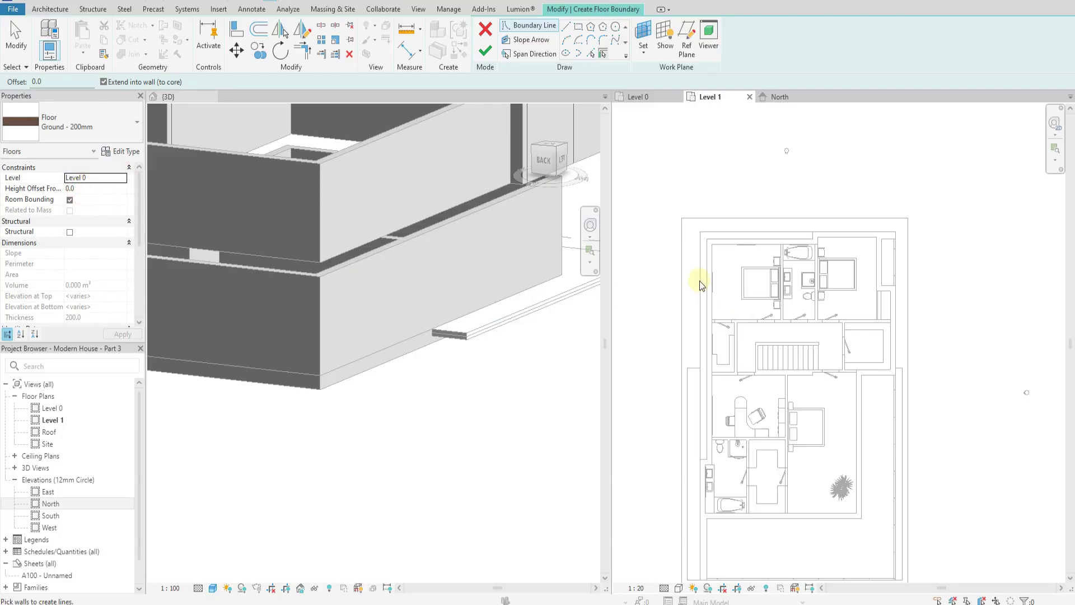
scroll(690, 280, up, 1)
click(592, 56)
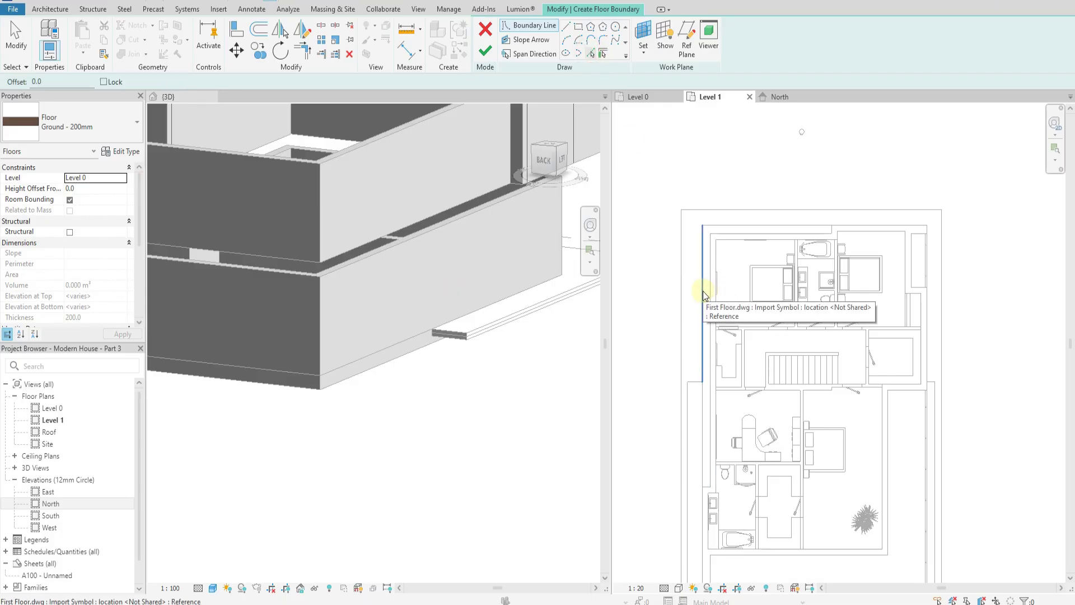
click(704, 294)
middle_drag(774, 463, 757, 391)
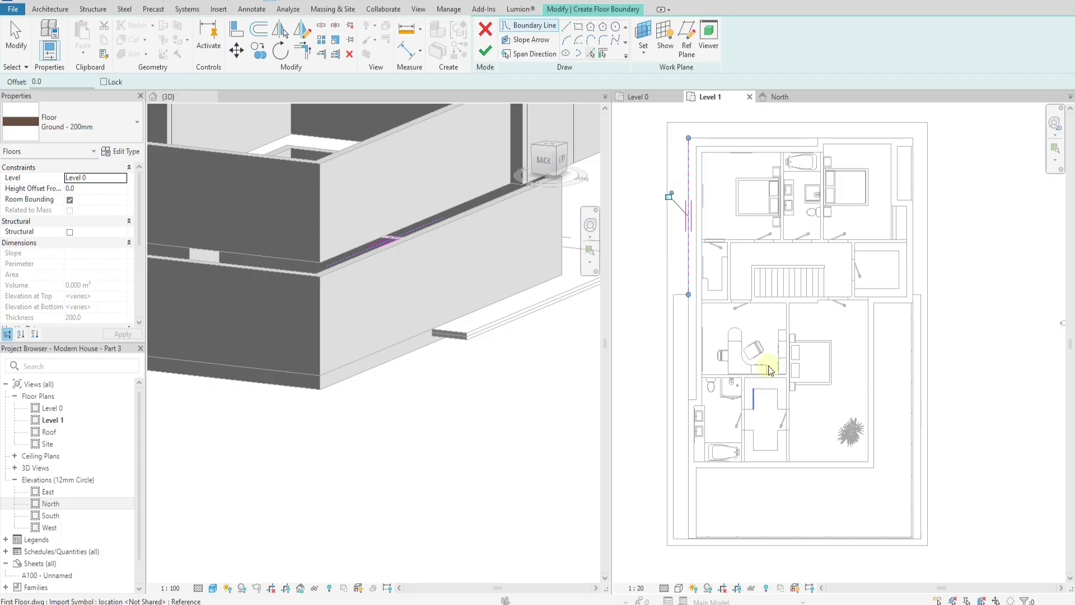
scroll(733, 147, up, 3)
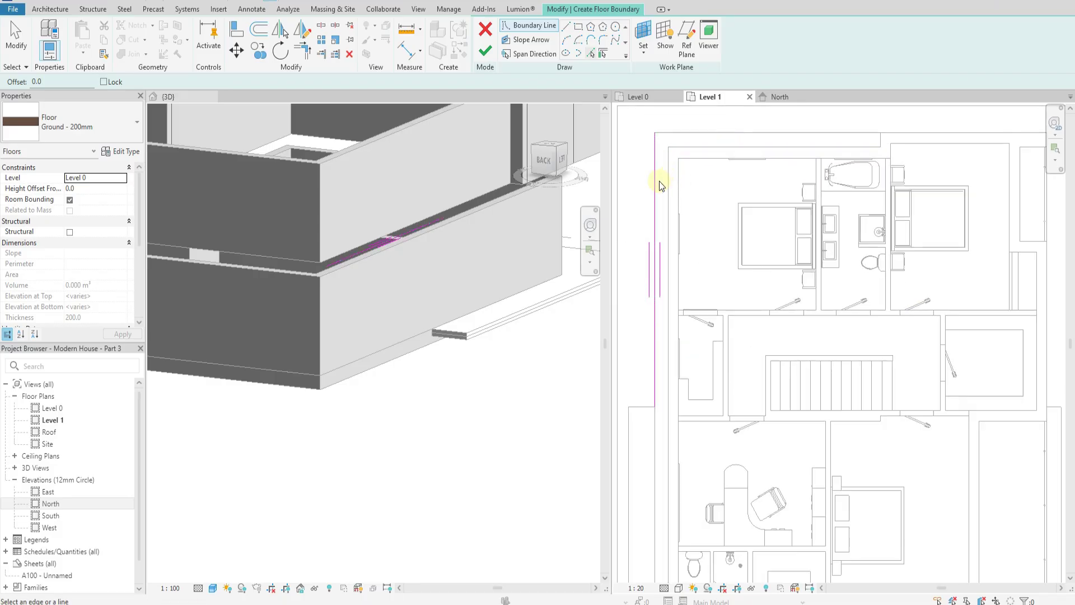
click(660, 180)
key(Escape)
click(14, 37)
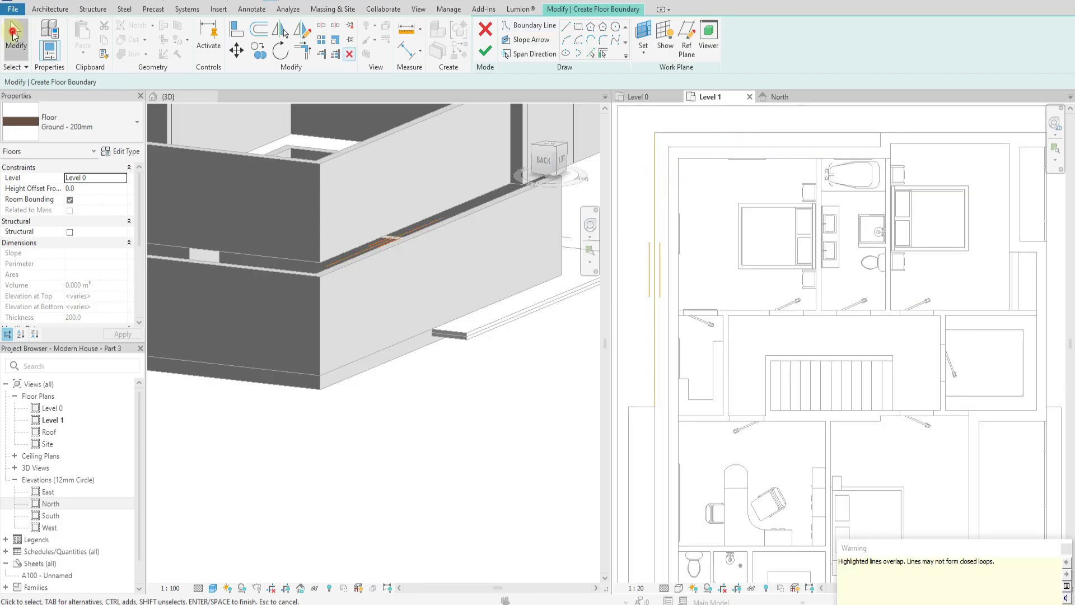
click(653, 206)
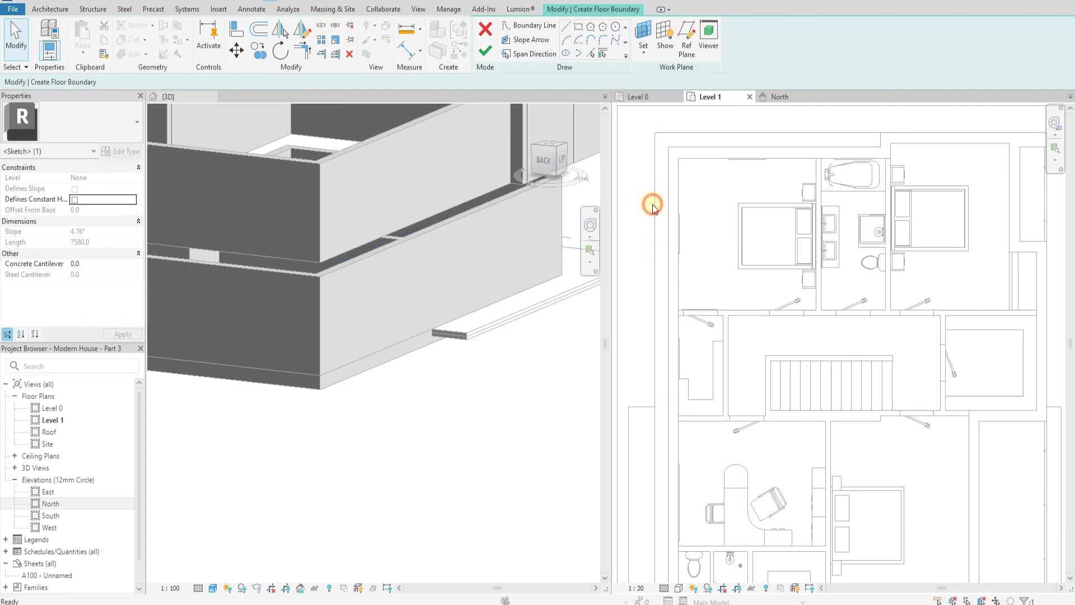
key(Delete)
click(593, 54)
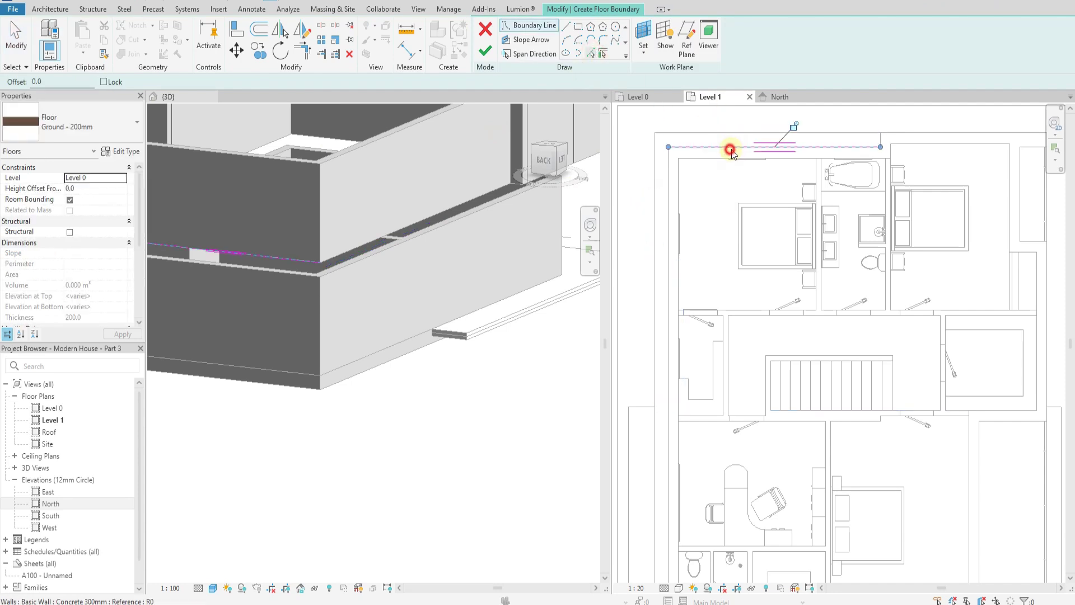
scroll(851, 146, up, 2)
click(904, 132)
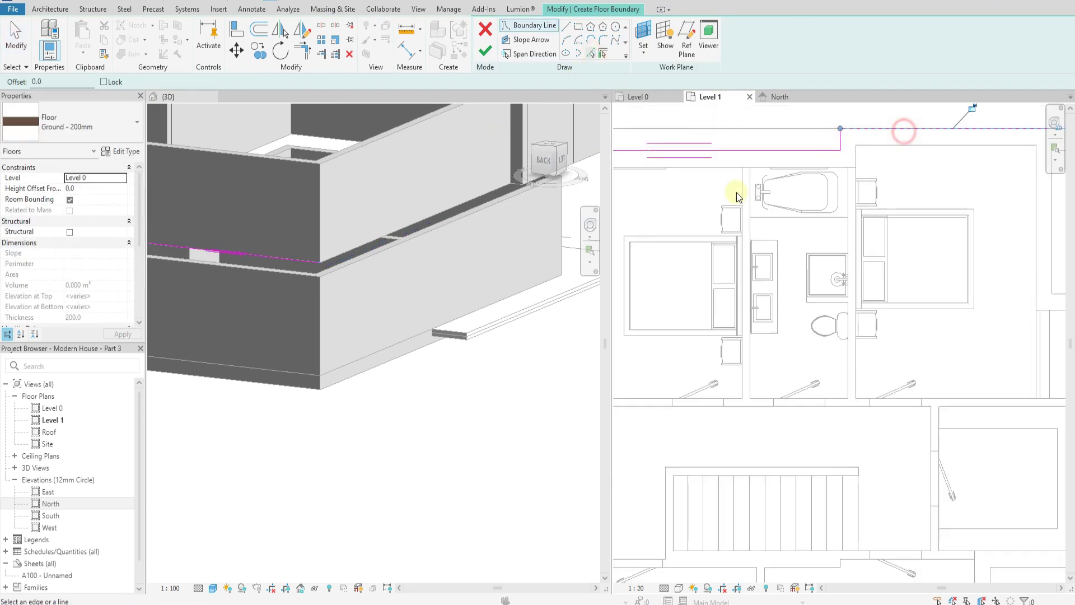
scroll(896, 258, down, 3)
scroll(896, 259, up, 3)
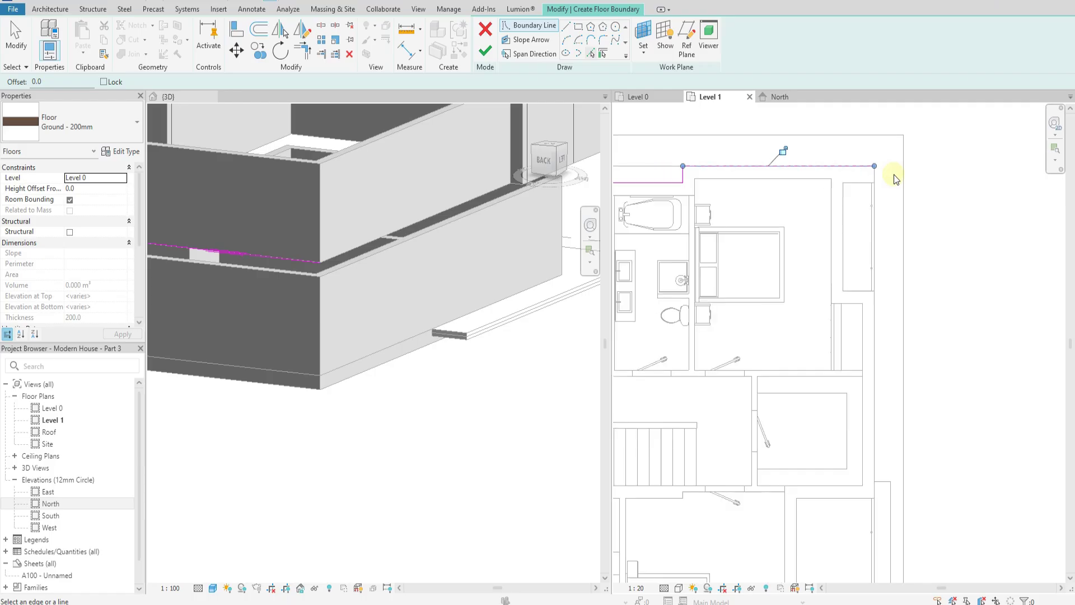
key(Escape)
key(Escape)
scroll(1028, 199, down, 2)
drag(927, 229, 691, 147)
key(Delete)
Discard the floor sketch and switch to the Level 0 floor plan.
click(485, 29)
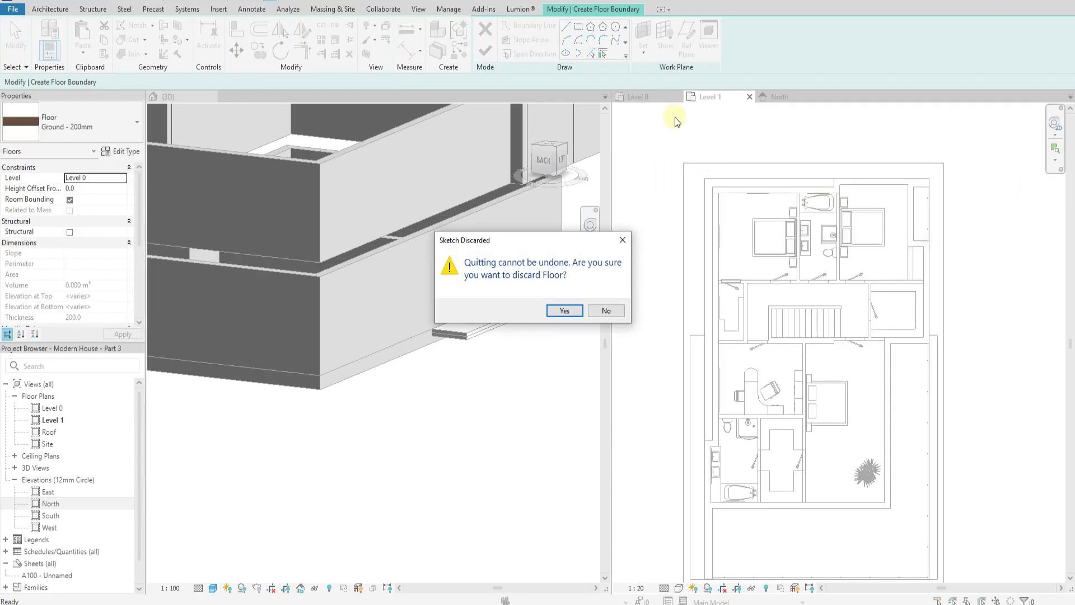
click(564, 311)
click(650, 96)
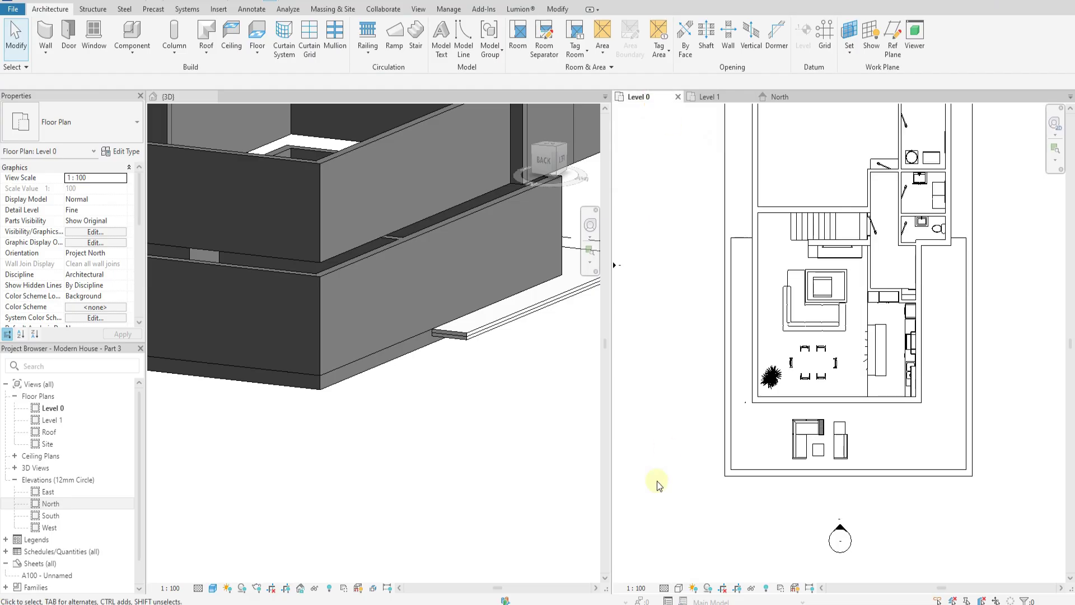
scroll(672, 459, down, 2)
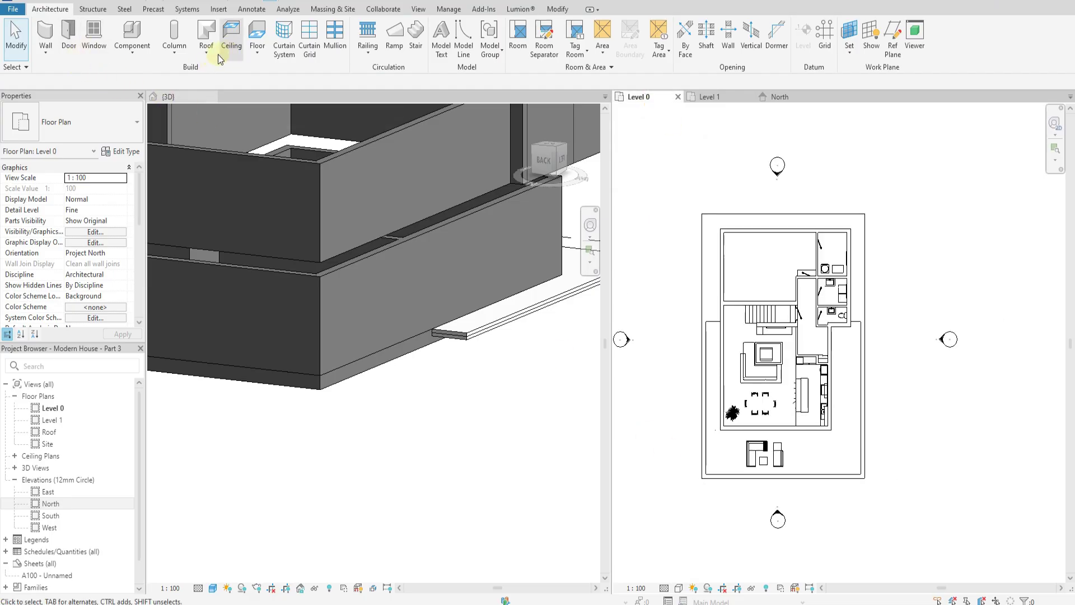
Start a floor on Level 0 and duplicate the Terrace- 100mm type as Earth - 200mm.
click(257, 52)
click(271, 75)
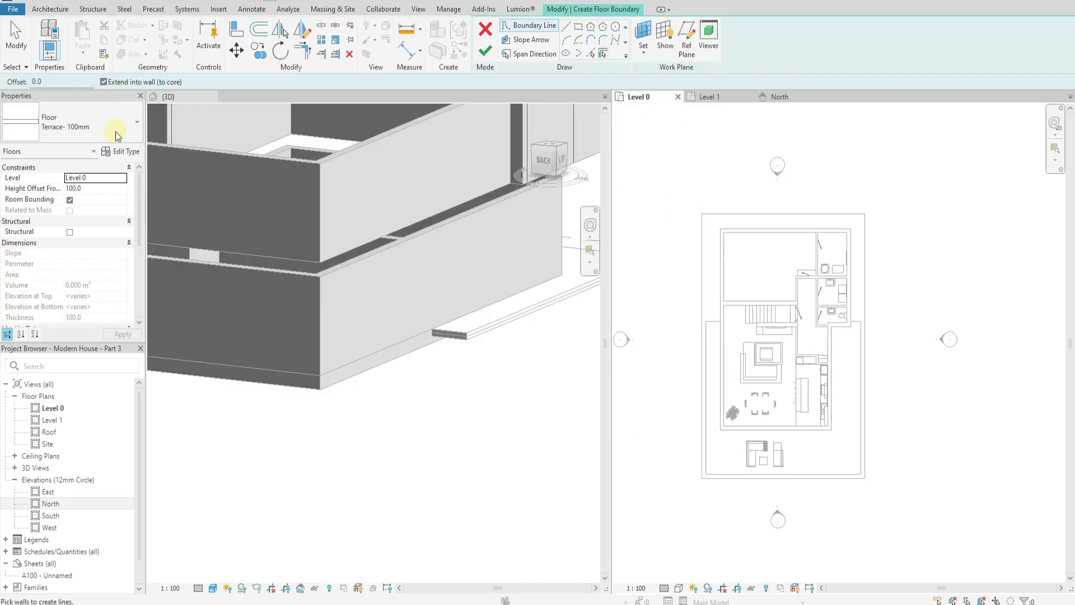
click(117, 134)
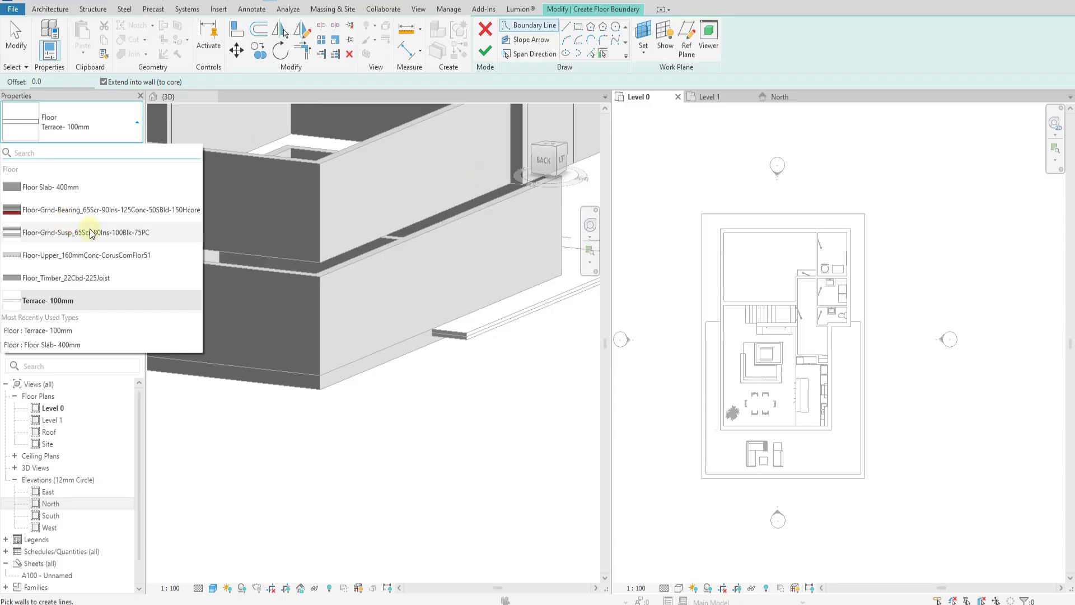
click(119, 147)
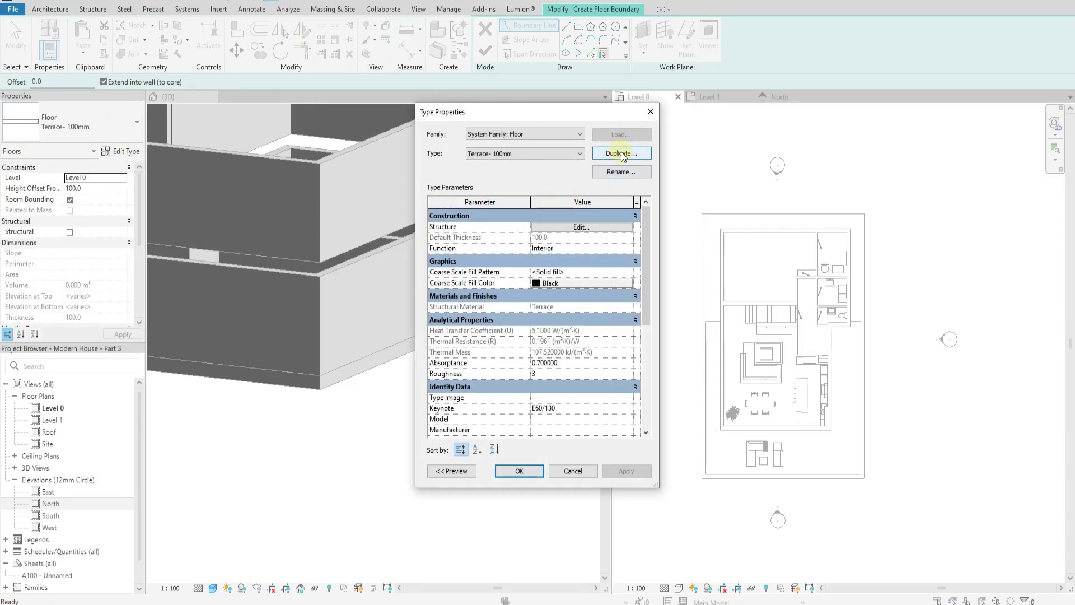
click(621, 154)
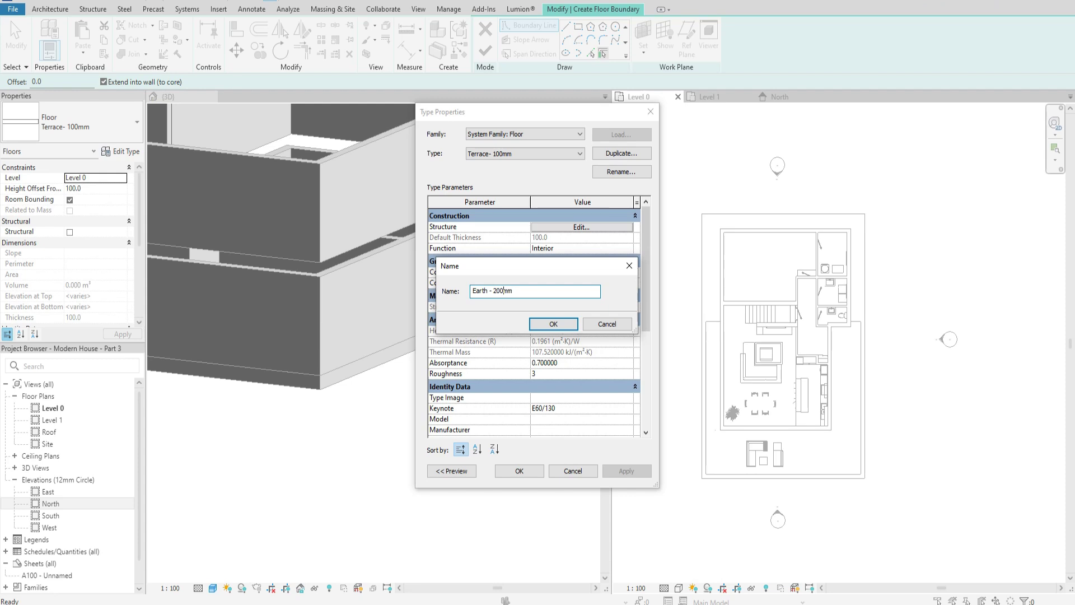
click(554, 324)
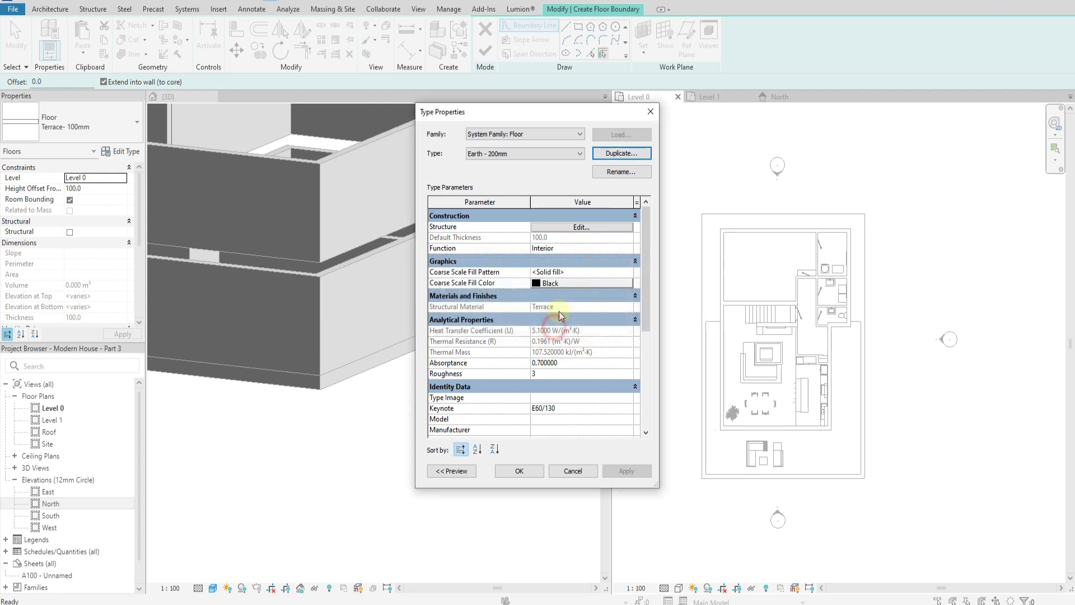
Give the Earth - 200mm structure layer the Earth material and a 200 mm thickness, and apply the type settings.
click(571, 229)
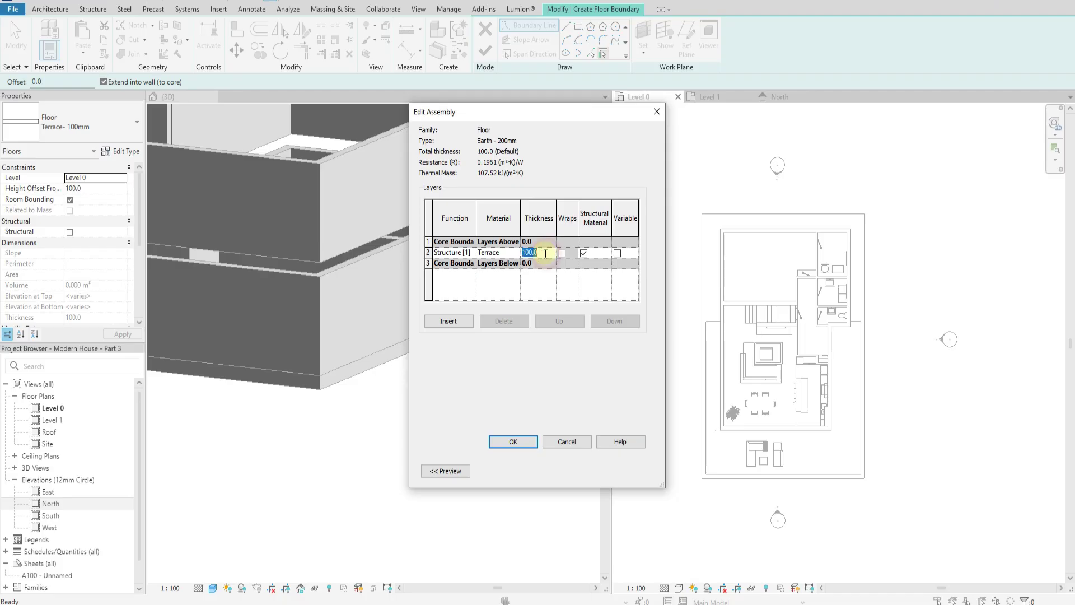
click(515, 254)
click(413, 161)
text(earth)
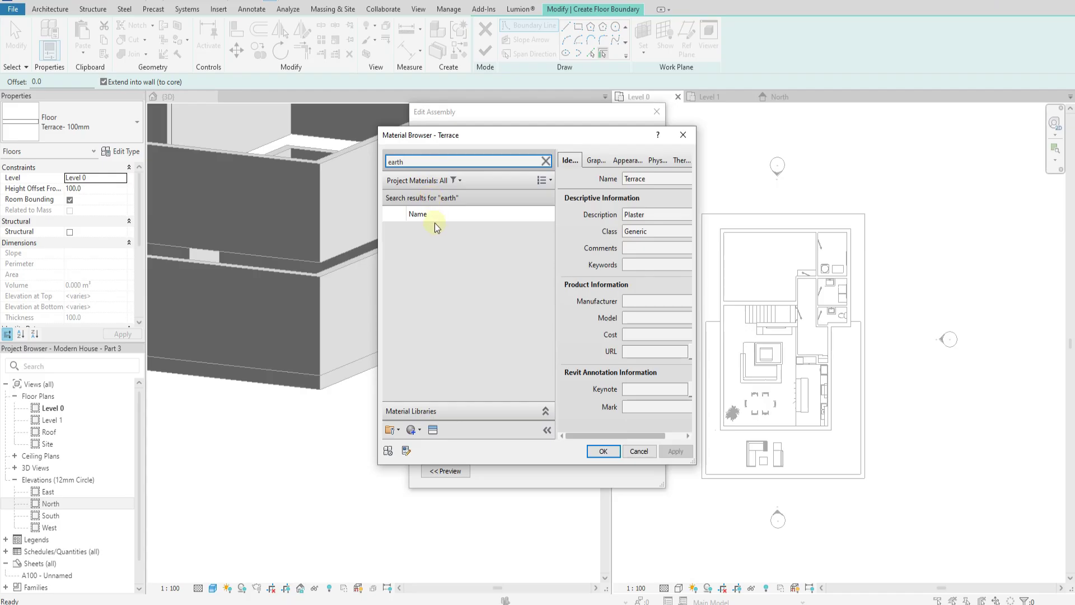
click(426, 233)
click(603, 450)
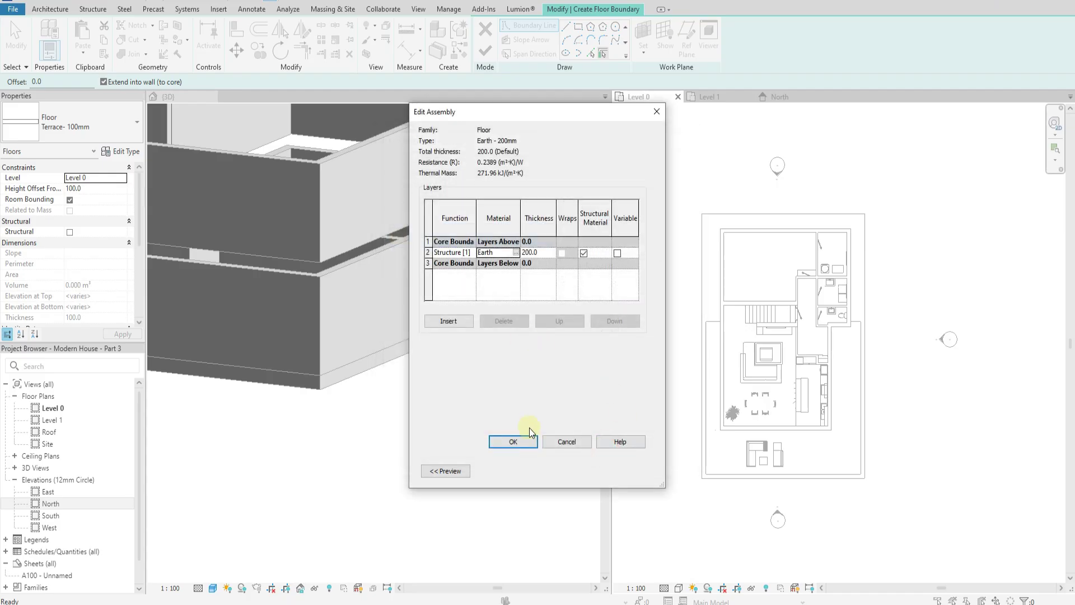
click(514, 443)
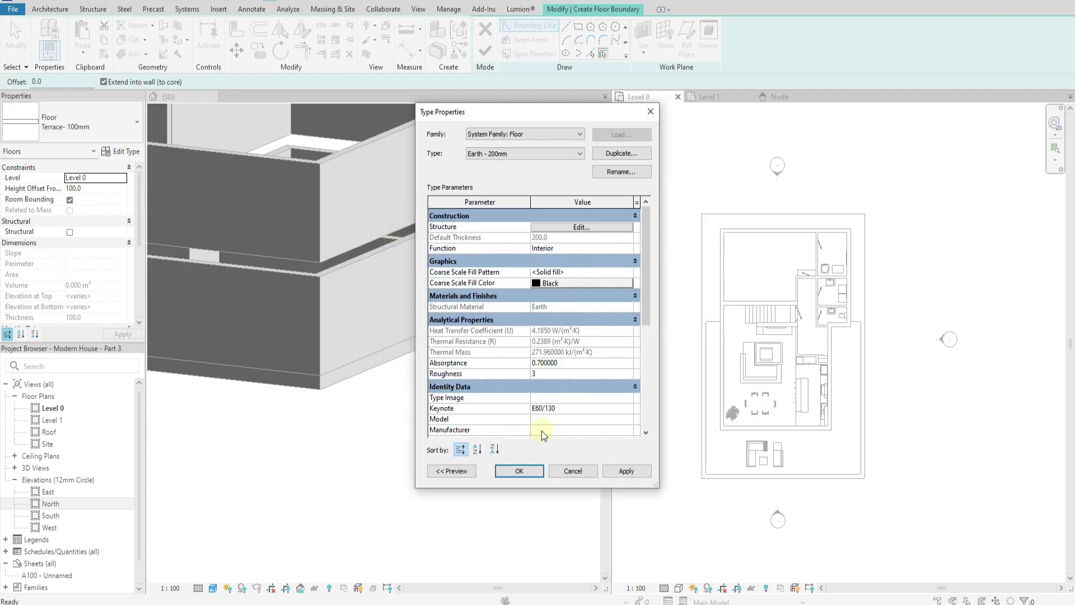
click(520, 471)
Create the floor's boundary lines from the outermost rectangle of the Ground Floor.dwg drawing and the outer faces of the house's exterior walls.
click(591, 53)
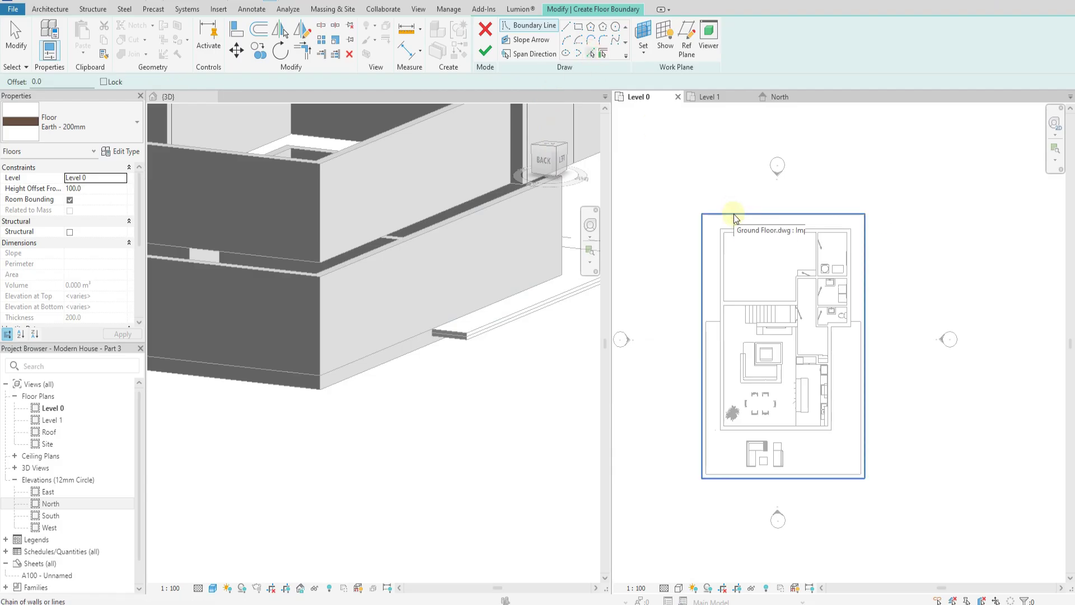
click(734, 214)
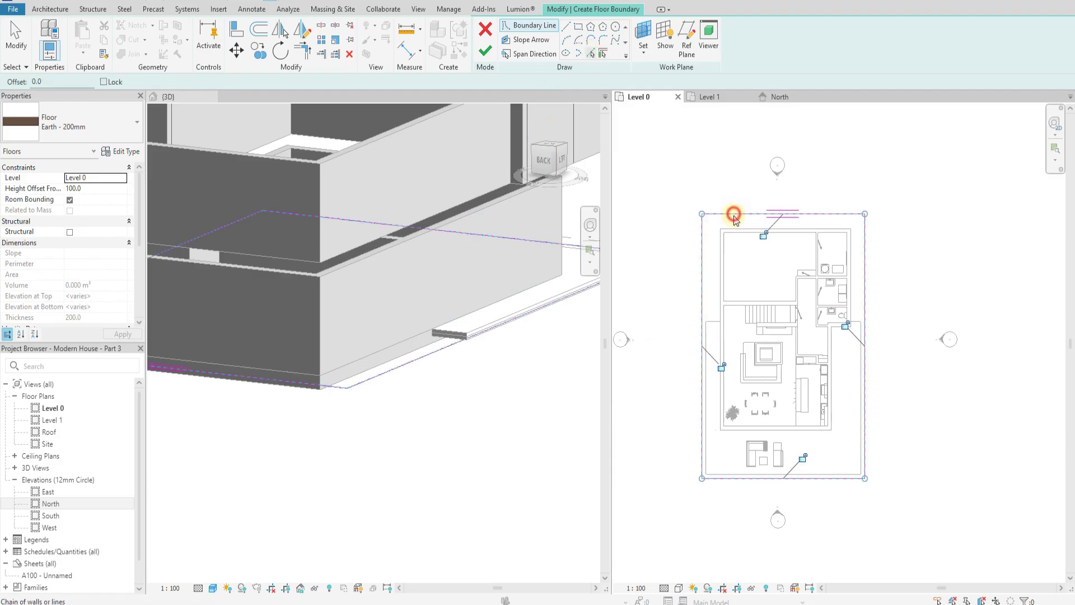
click(720, 262)
scroll(737, 231, up, 2)
click(737, 231)
scroll(879, 241, up, 2)
click(907, 257)
scroll(912, 360, up, 2)
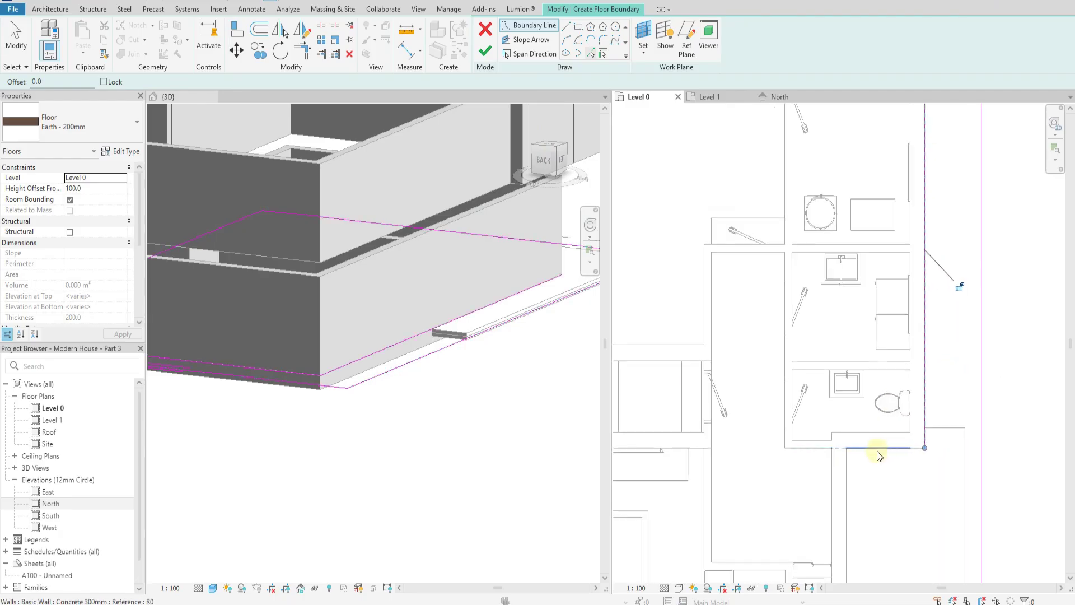
click(877, 450)
scroll(844, 492, down, 3)
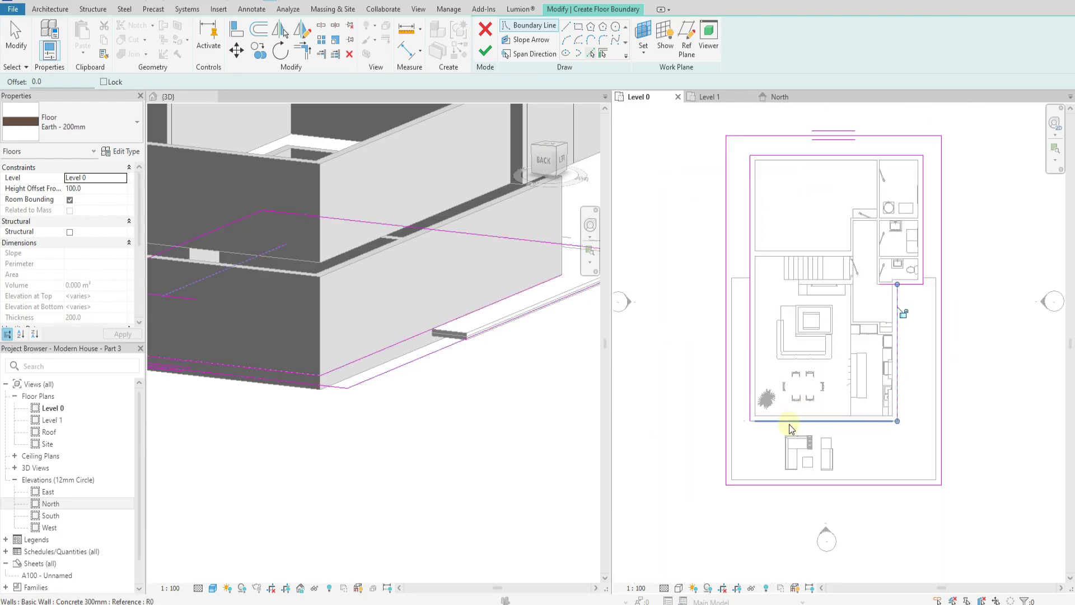
Trim the inner boundary's corner beside the small toilet, finish the floor sketch and dismiss the overlap warning.
key(t)
key(r)
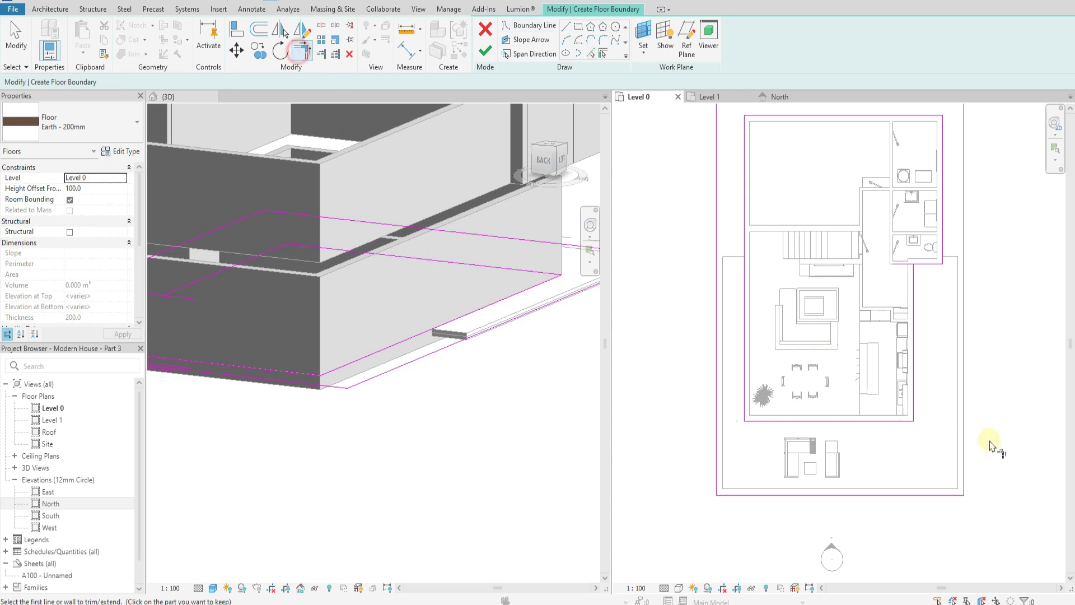
click(913, 298)
click(923, 264)
middle_drag(942, 327, 956, 428)
middle_drag(783, 376, 746, 408)
click(485, 52)
scroll(683, 281, down, 3)
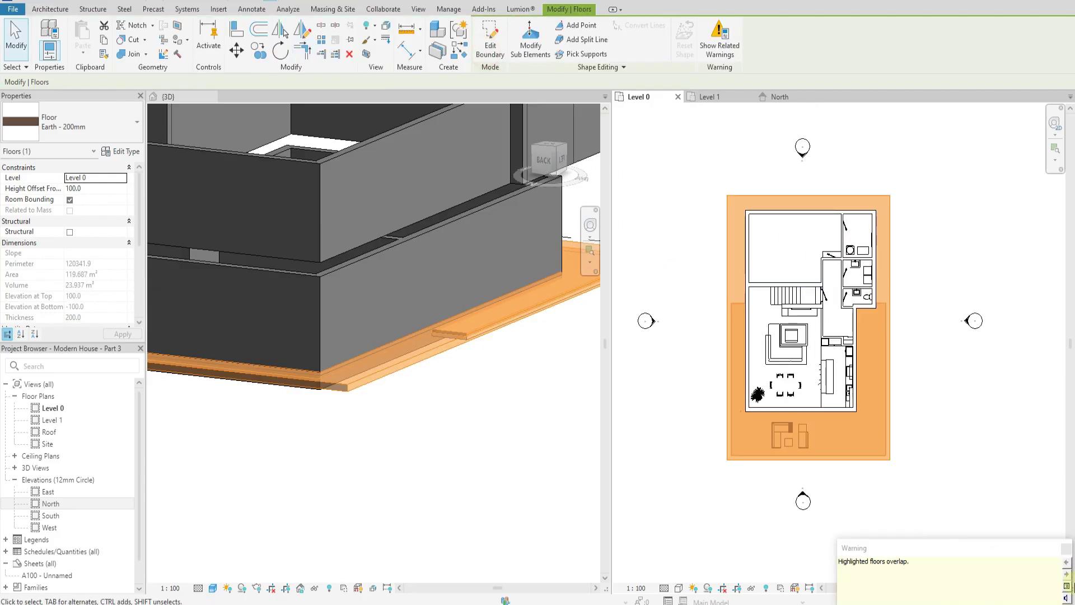
click(1066, 550)
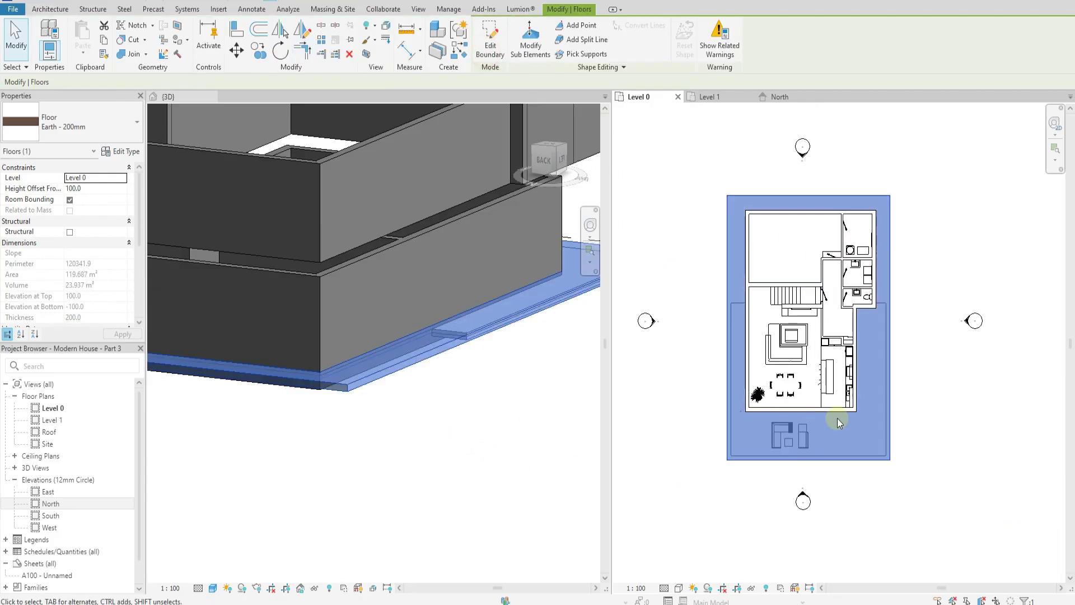
Reopen the Earth - 200mm floor's boundary and add lines along the terrace's outer edges.
click(465, 410)
scroll(466, 410, down, 2)
shift+middle_drag(486, 427, 487, 457)
scroll(487, 388, up, 5)
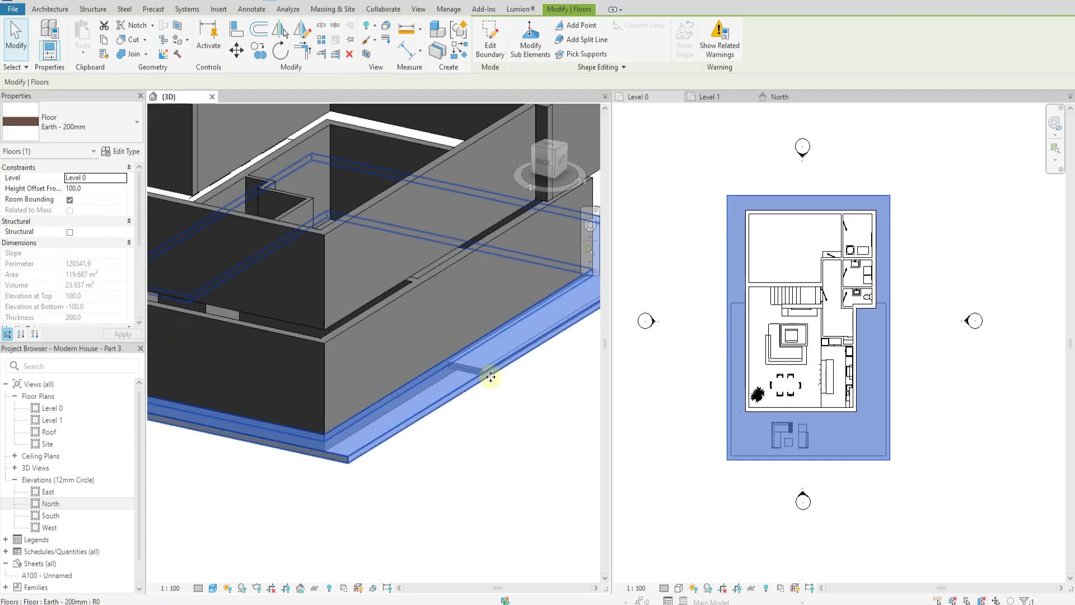
scroll(892, 357, up, 1)
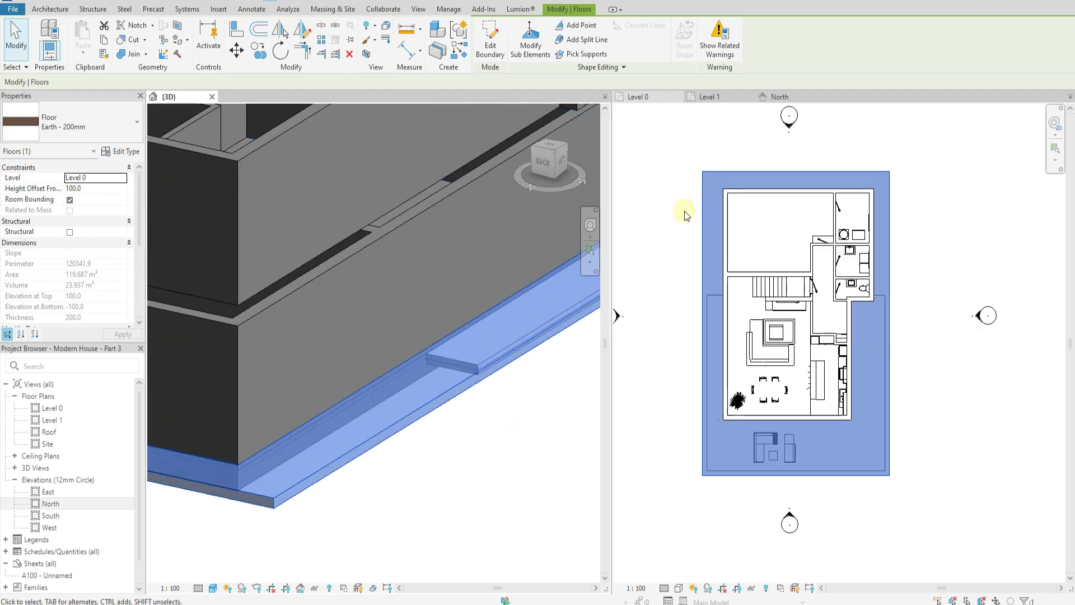
click(894, 333)
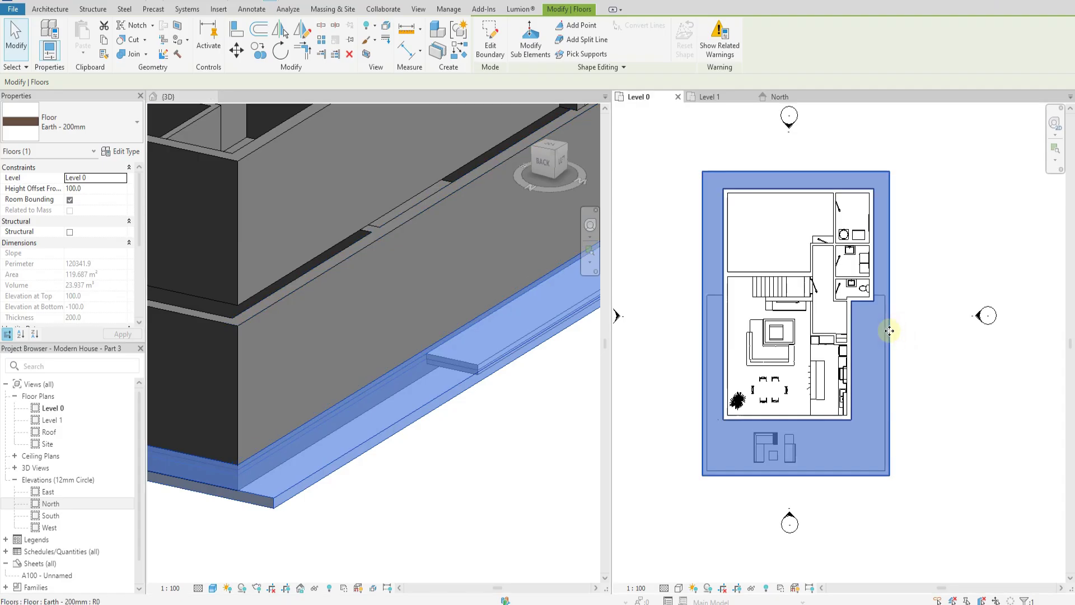
double_click(895, 333)
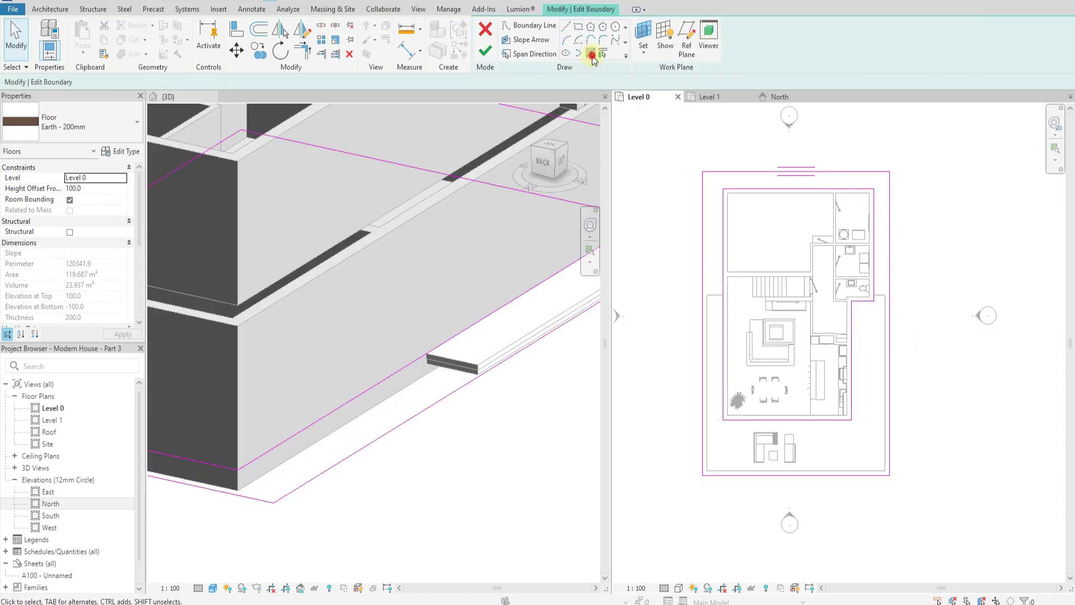
click(592, 54)
scroll(726, 319, up, 2)
click(688, 315)
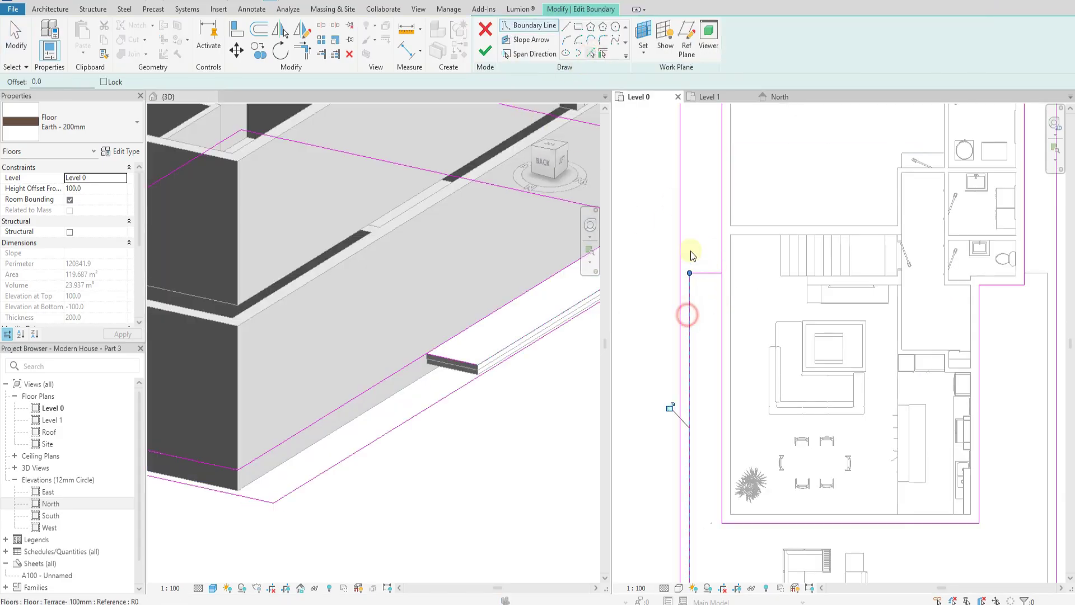
scroll(693, 256, down, 2)
click(722, 464)
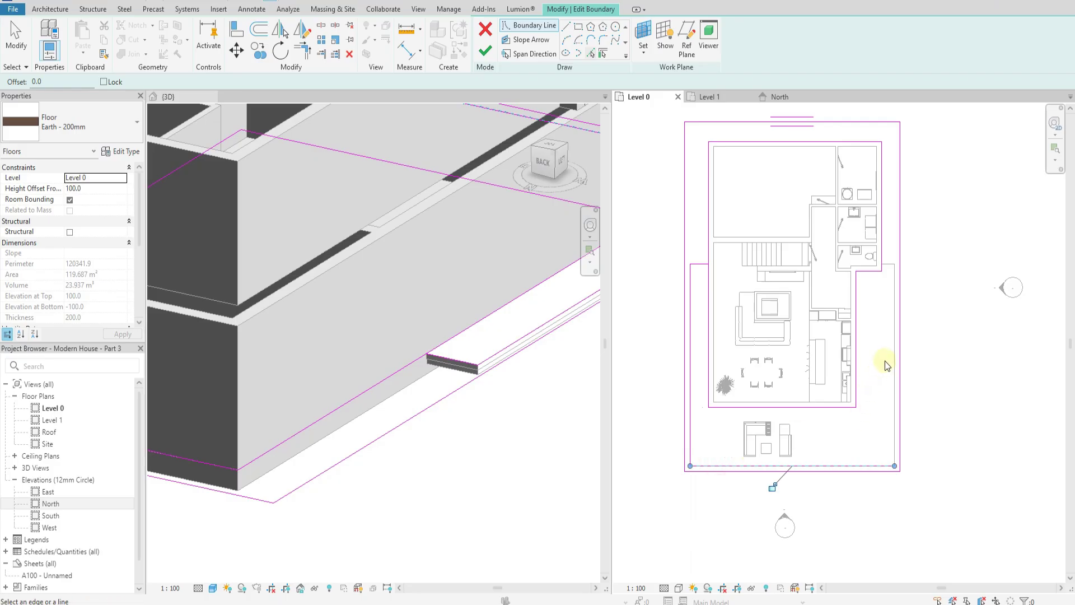
scroll(894, 336, up, 3)
click(875, 278)
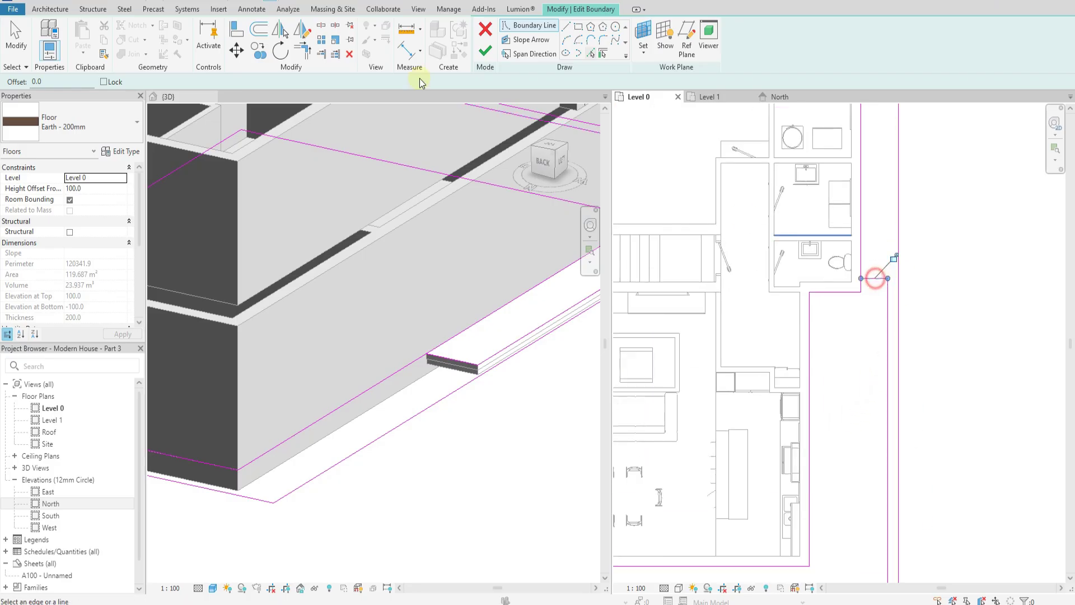
Trim the east house wall line to a corner with the short terrace edge beside the small toilet.
click(303, 50)
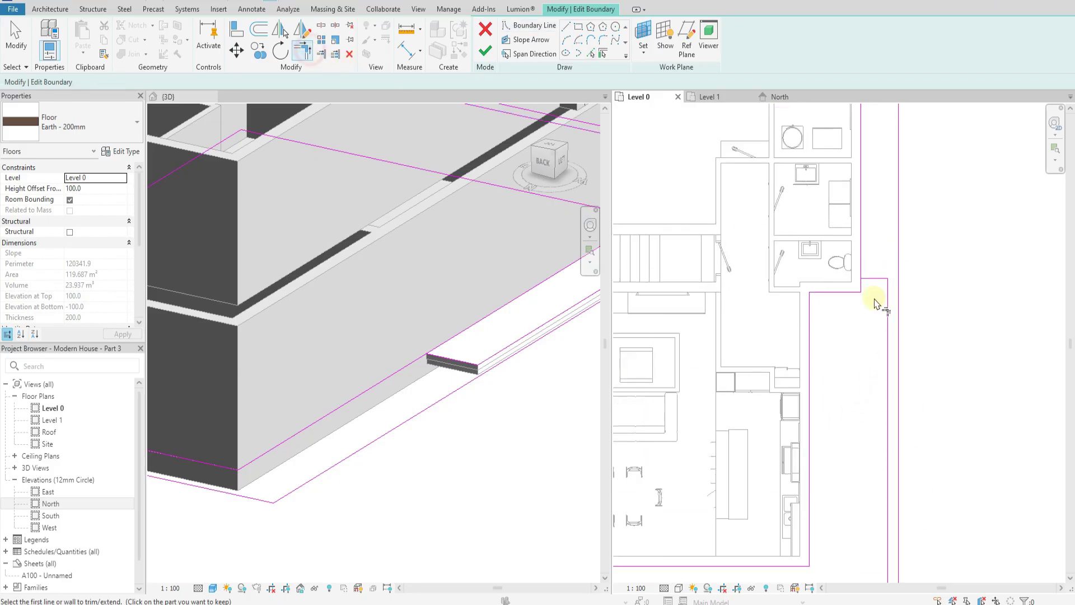
click(865, 266)
scroll(865, 265, down, 2)
click(849, 281)
key(Escape)
key(Tab)
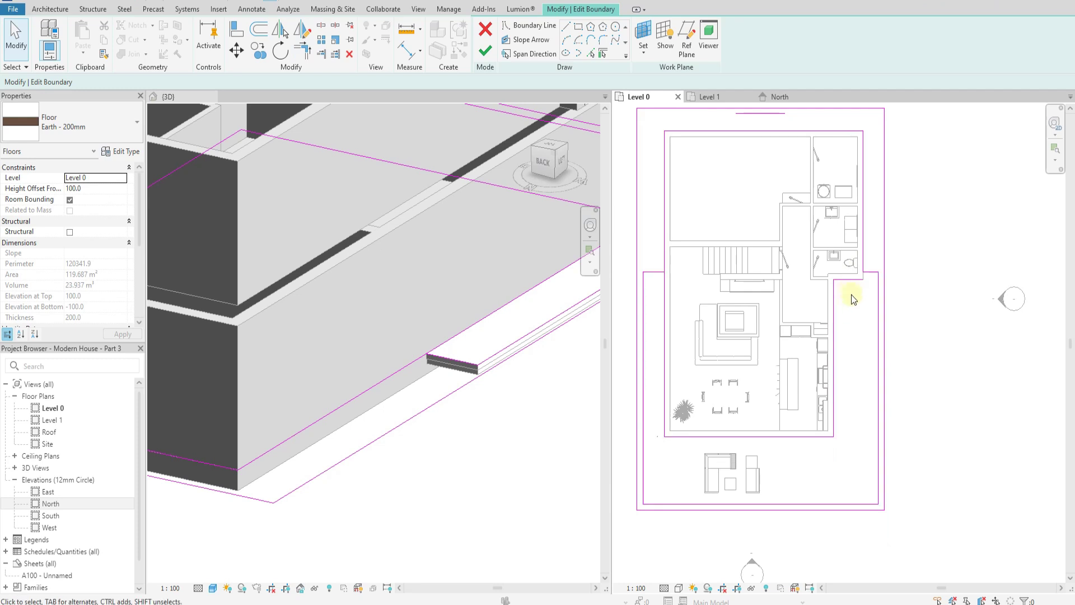
Delete the boundary lines that follow the house walls inside the terrace outline.
click(847, 281)
key(Delete)
click(831, 324)
key(Delete)
click(816, 437)
key(Delete)
click(664, 423)
key(Delete)
Trim the west terrace edge and house wall line to a corner and finish editing the earth floor's boundary.
click(303, 51)
click(652, 272)
click(665, 233)
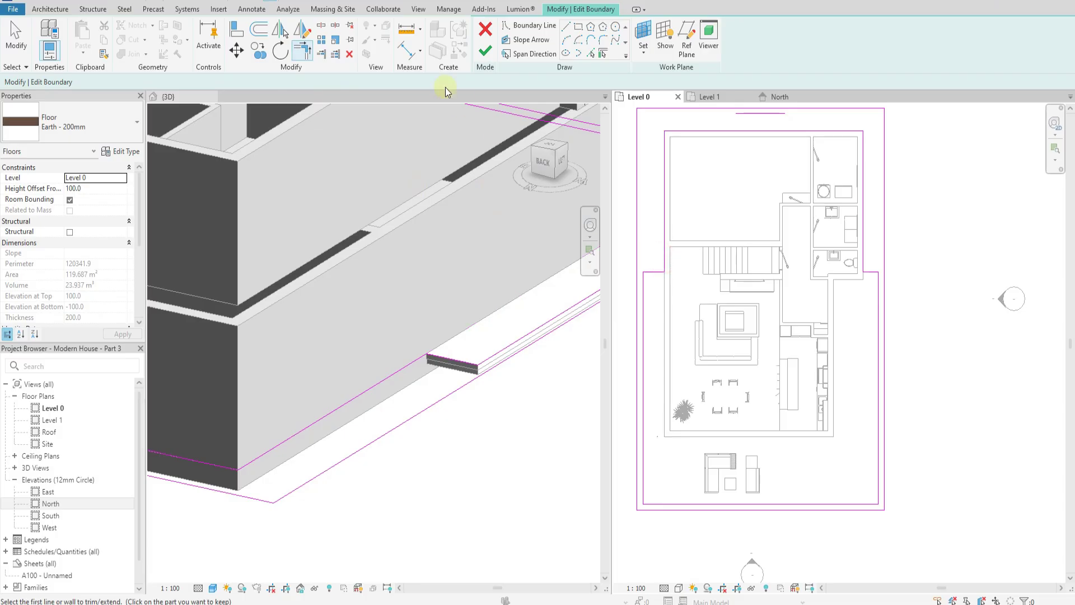
click(485, 51)
In the 3D Left view, move the Earth - 200mm floor down about 300 mm, toward the underside of the lower terrace floor.
scroll(523, 312, down, 5)
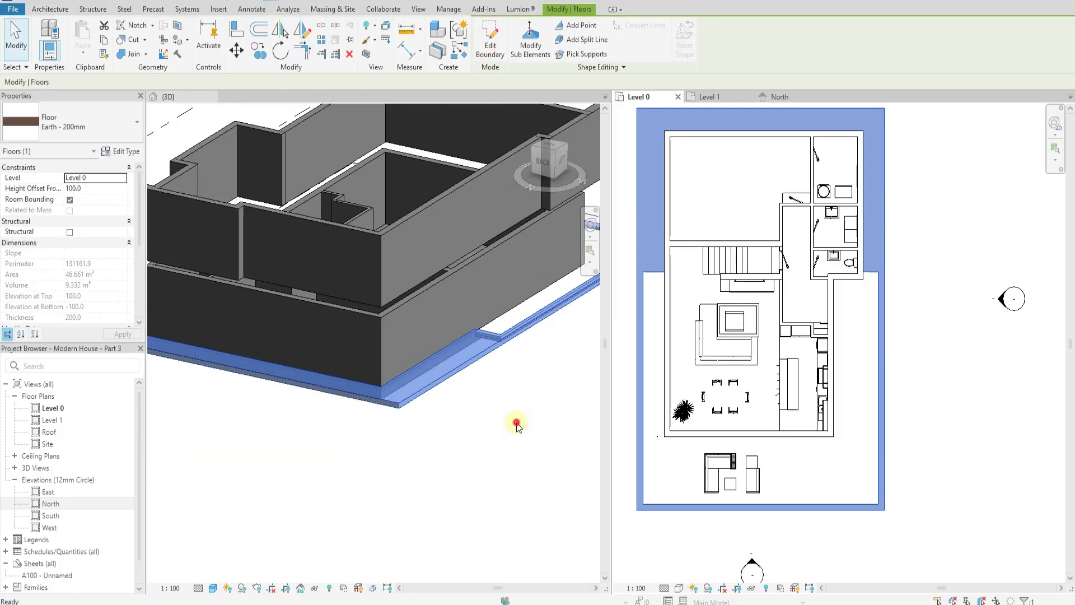
click(512, 405)
click(503, 357)
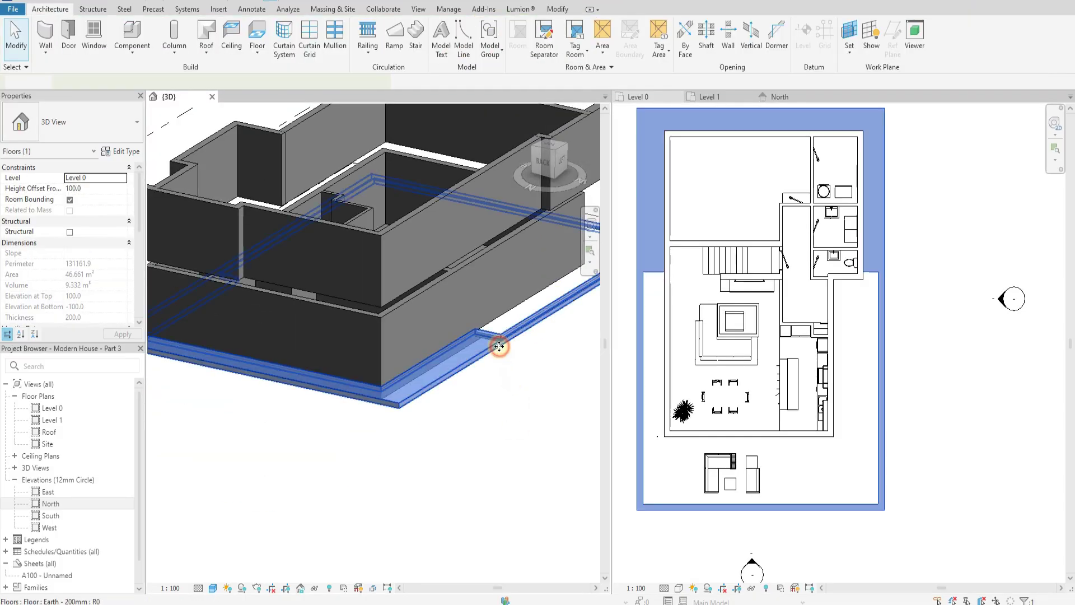
shift+middle_drag(502, 410, 492, 355)
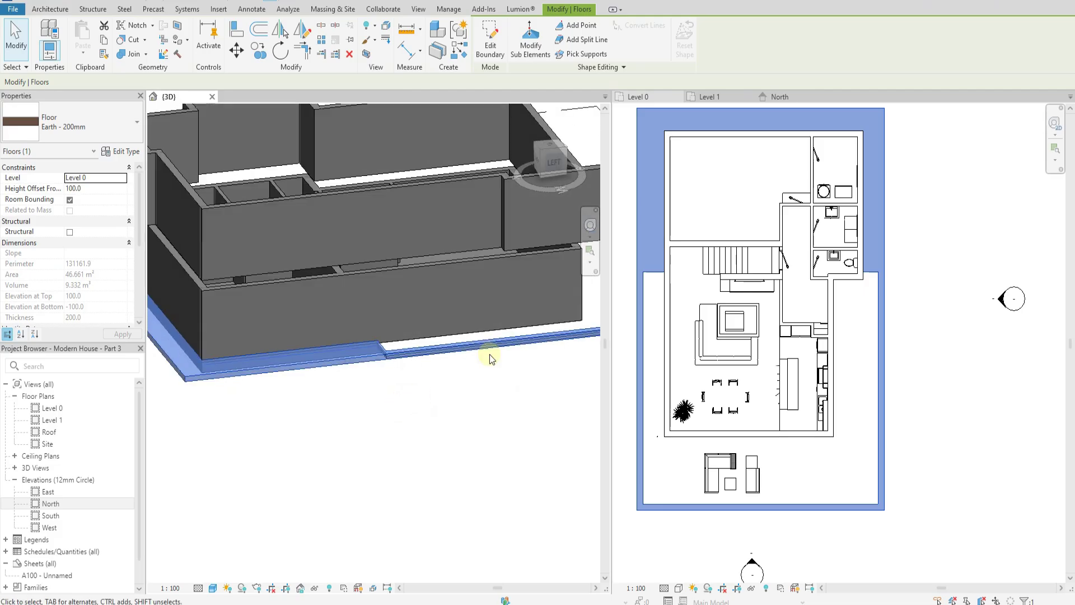
click(553, 163)
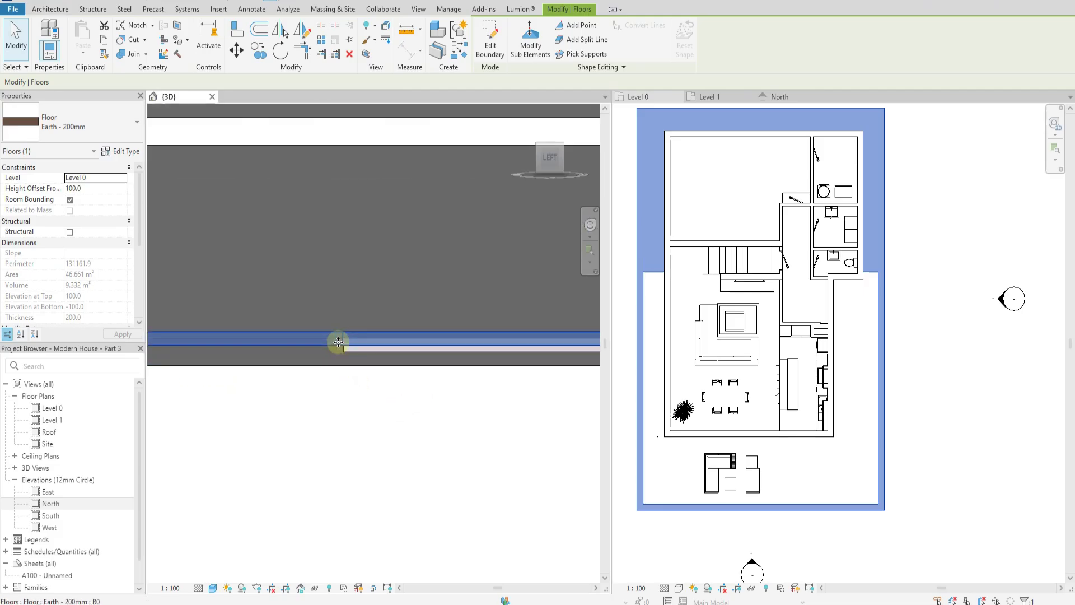
click(236, 50)
scroll(370, 291, up, 4)
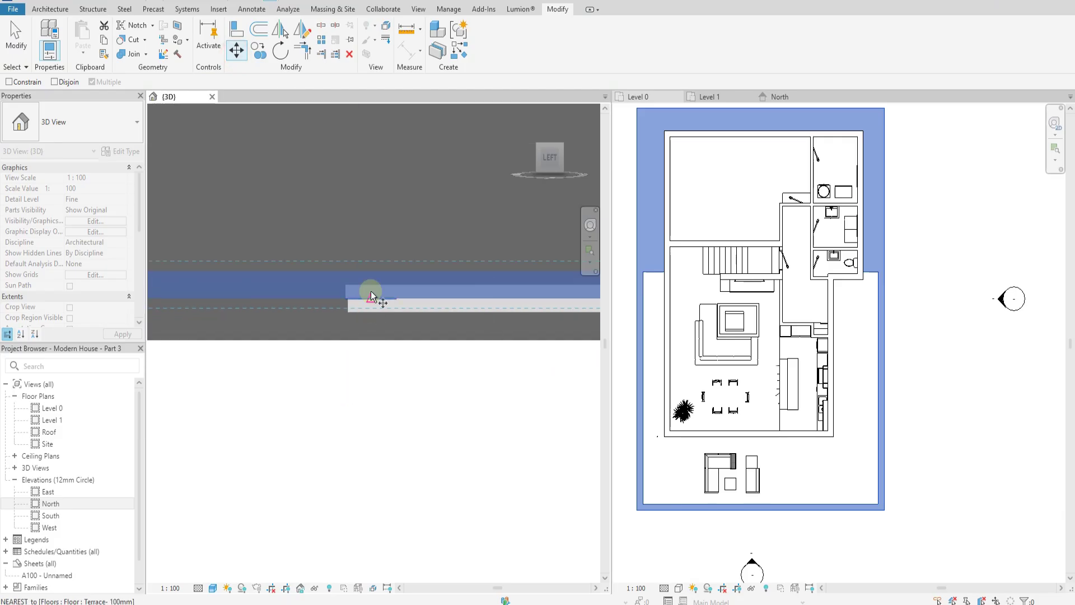
click(371, 265)
click(368, 325)
Examine the Earth - 200mm floor's height against the stepped terrace floors in the 3D Left view and from around the house.
shift+middle_drag(384, 324, 472, 425)
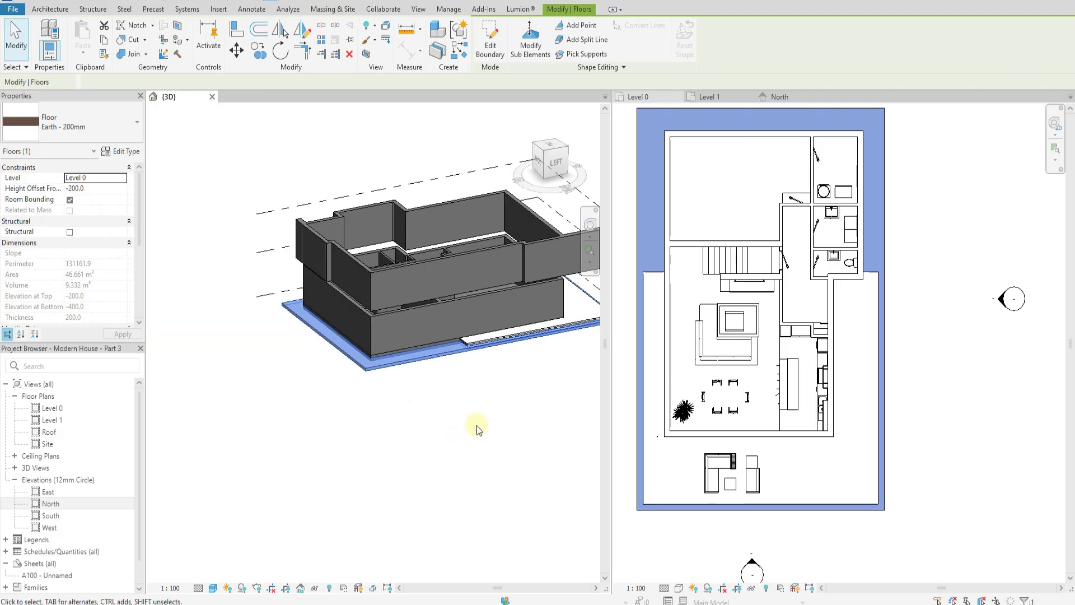
click(473, 425)
scroll(480, 352, up, 5)
scroll(481, 343, up, 3)
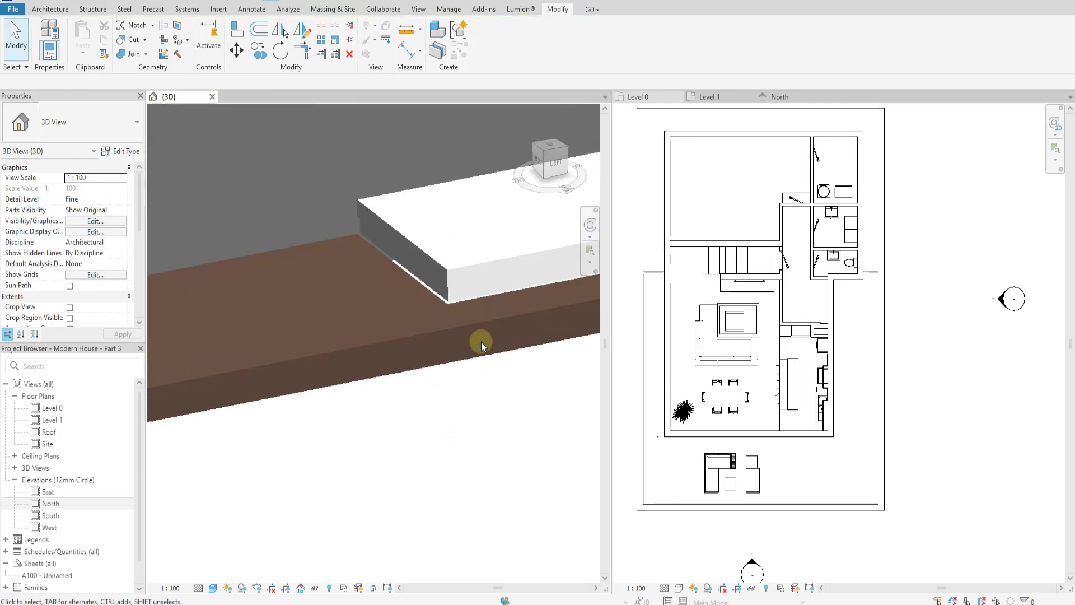
click(475, 323)
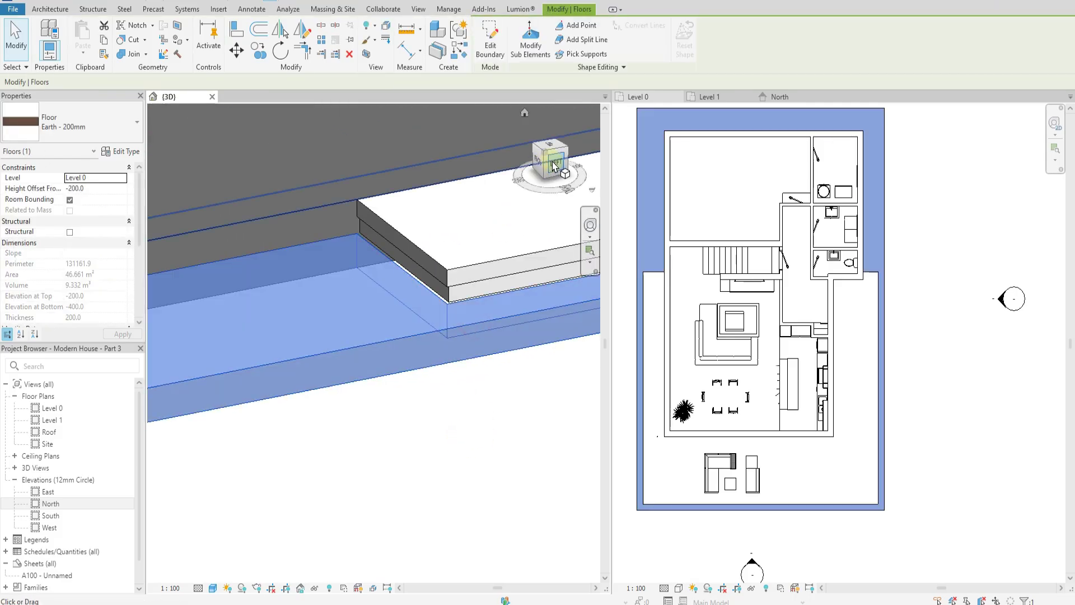
click(558, 166)
scroll(361, 335, up, 6)
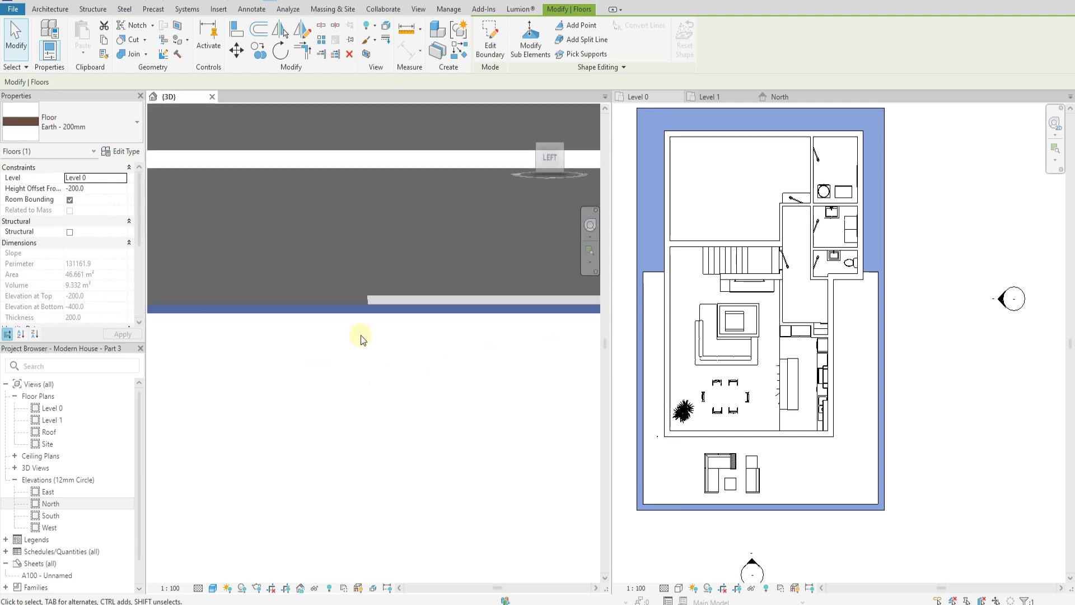
scroll(364, 289, down, 3)
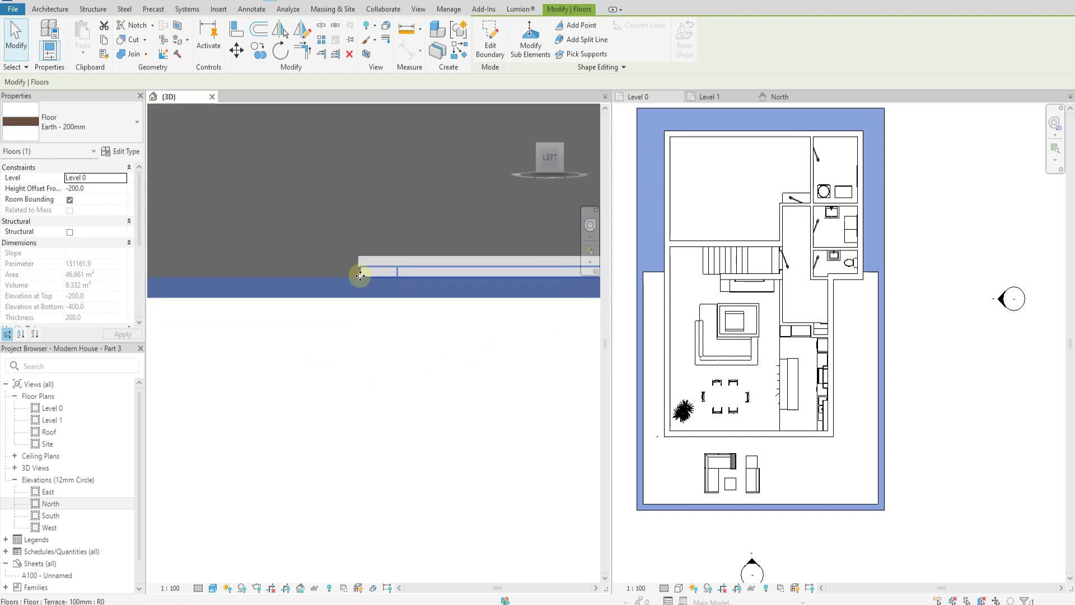
shift+middle_drag(392, 297, 510, 463)
scroll(510, 463, down, 5)
shift+middle_drag(468, 420, 684, 456)
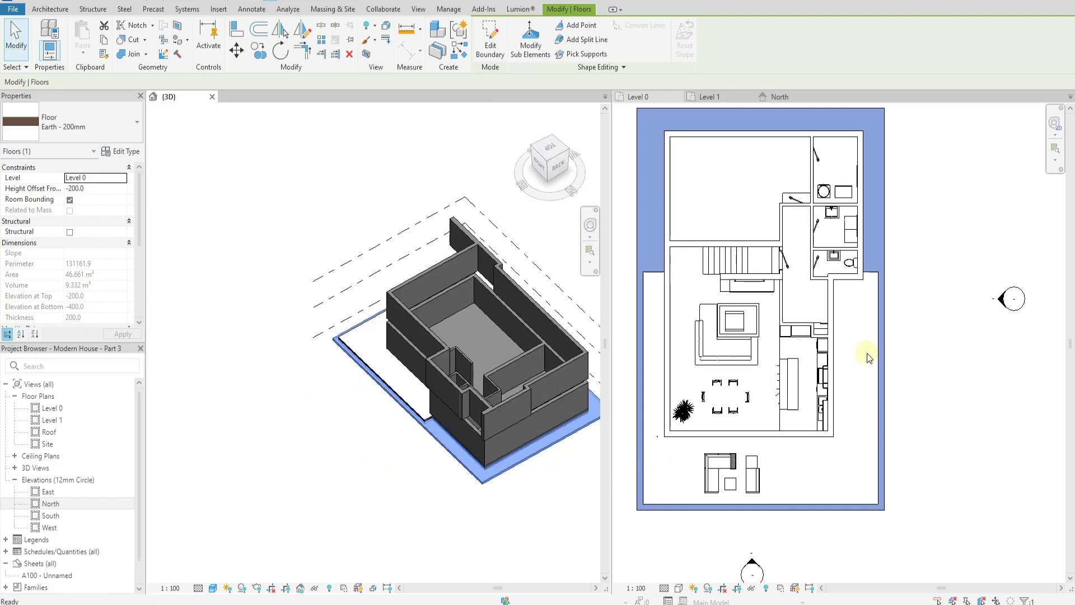
Edit the Earth - 200mm floor's boundary and delete the inner lines along the terrace edges and the west house wall.
scroll(683, 283, down, 2)
double_click(675, 280)
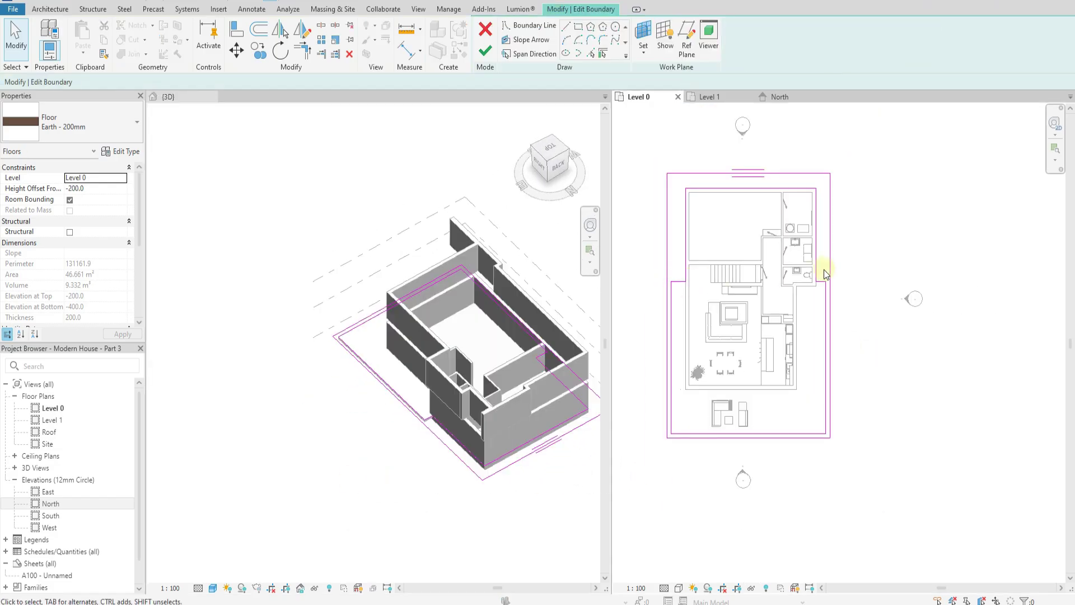
scroll(822, 274, up, 2)
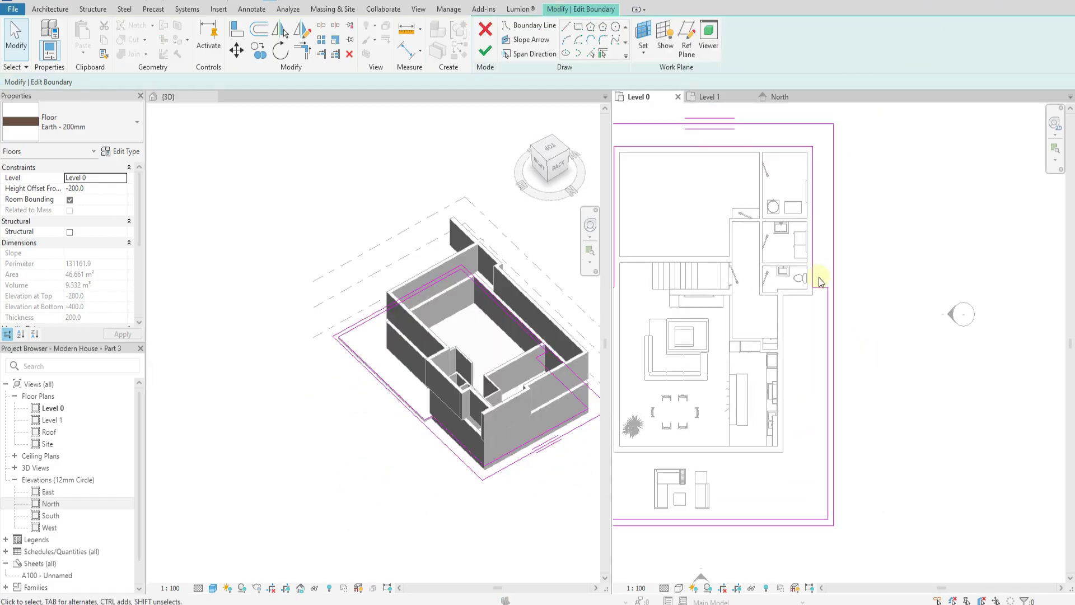
click(828, 340)
scroll(914, 425, down, 3)
key(Escape)
click(787, 485)
key(Delete)
click(703, 384)
key(Delete)
click(709, 335)
key(Delete)
click(711, 283)
key(Delete)
Add boundary lines along the house's west, south and east walls and the south wall of the small toilet.
click(591, 53)
click(717, 320)
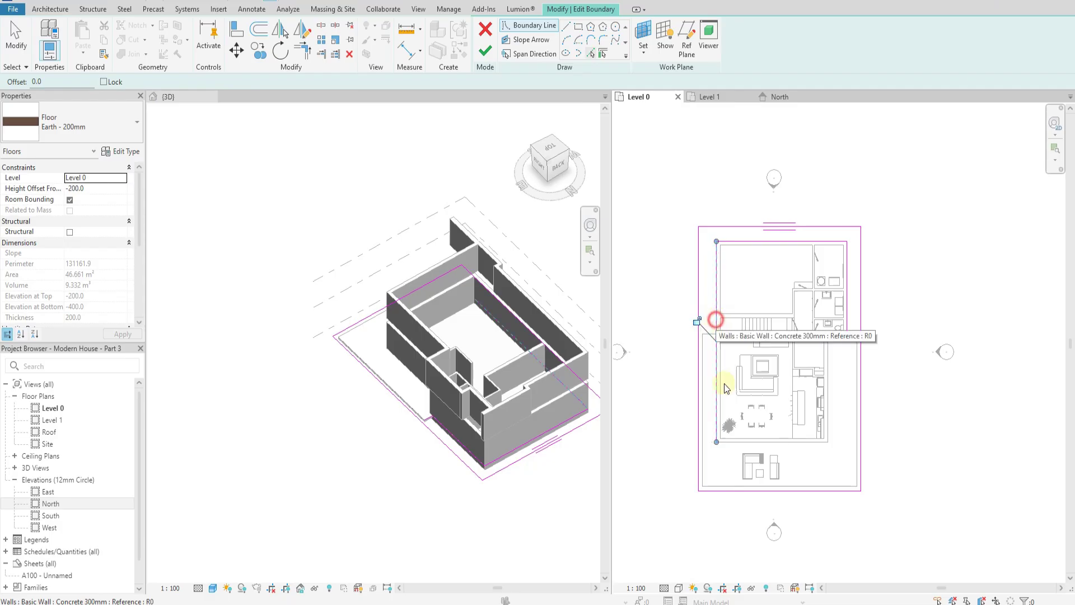
click(740, 442)
click(829, 419)
scroll(839, 350, up, 3)
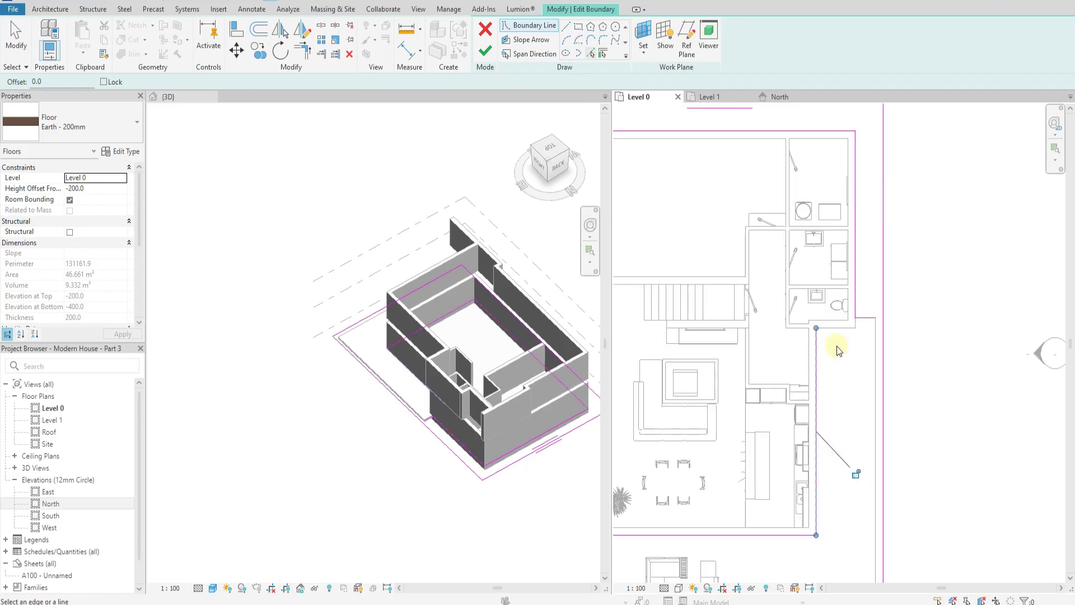
click(835, 330)
Trim the wall lines to corners at the small toilet, delete the leftover short terrace line and finish the earth floor's boundary.
click(853, 297)
click(843, 326)
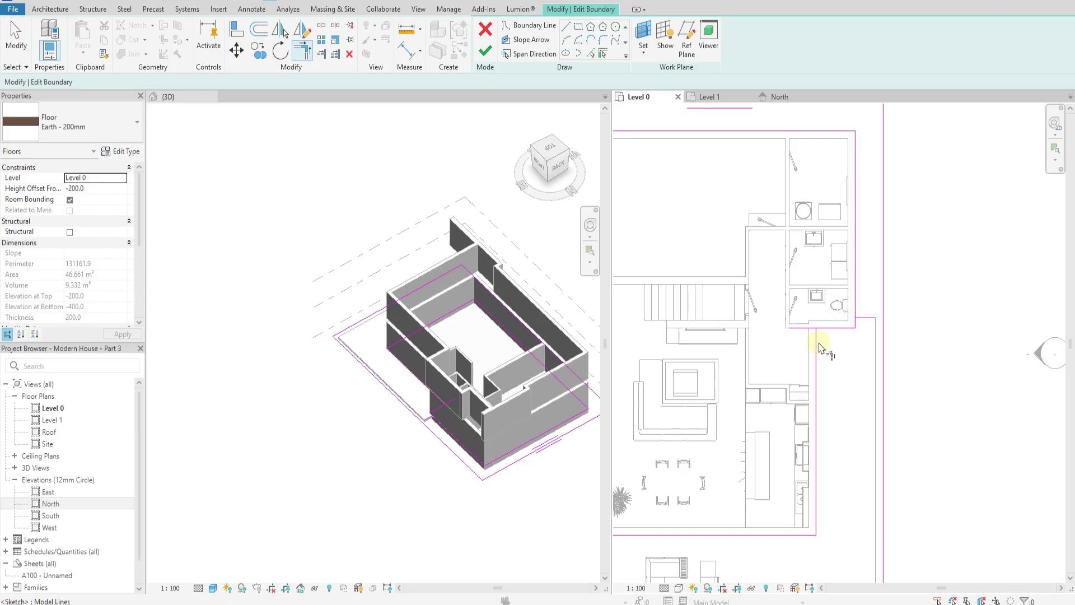
click(825, 327)
key(Escape)
click(861, 317)
key(Delete)
scroll(903, 338, down, 3)
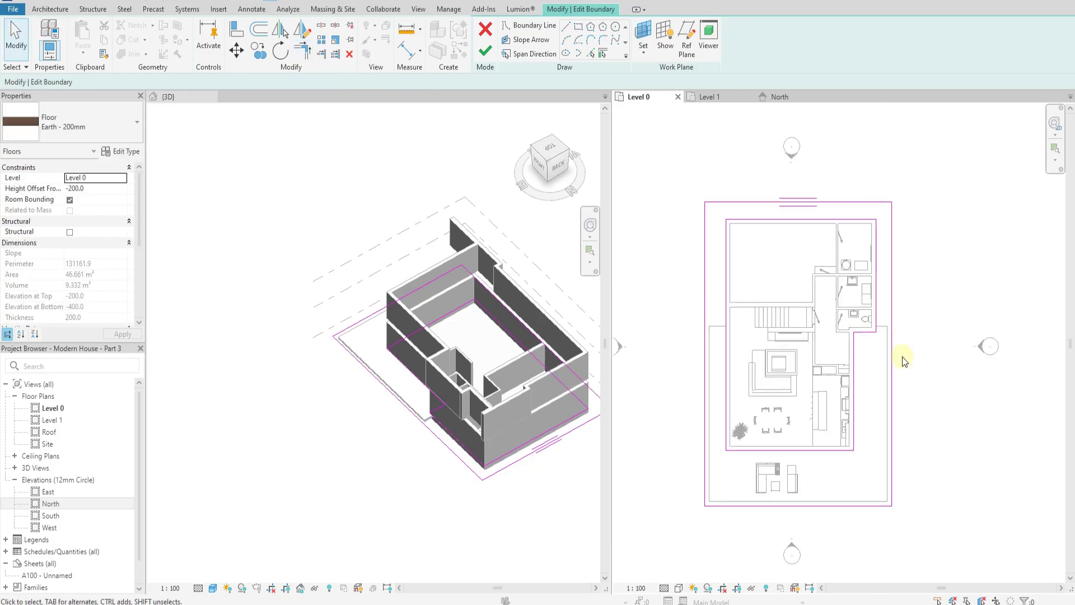
click(486, 52)
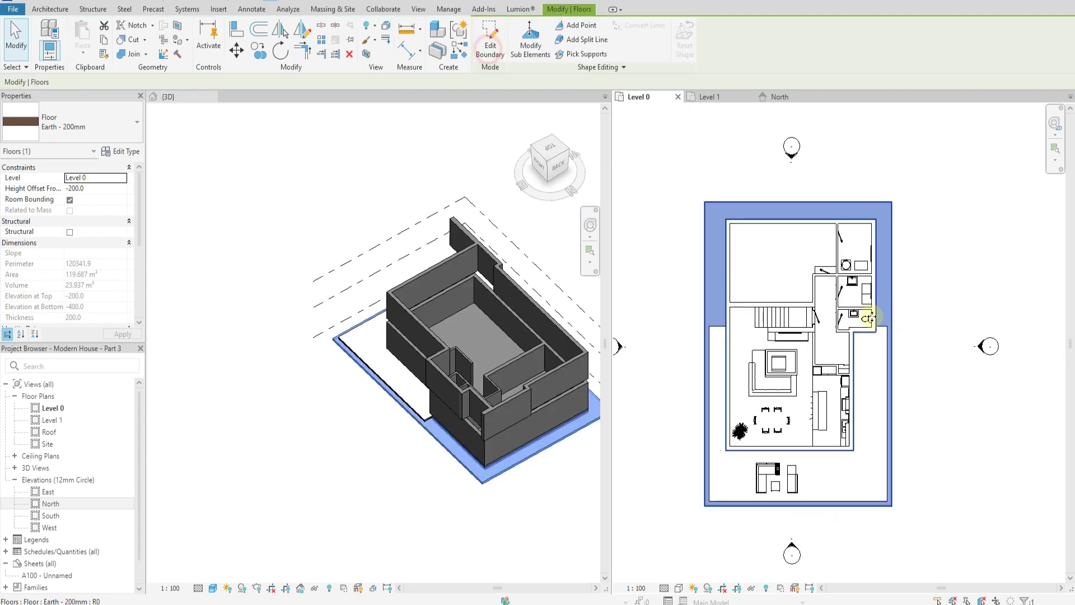
Inspect the extended earth floor and its edges around the terrace and house from several 3D angles.
click(506, 516)
click(425, 507)
shift+middle_drag(422, 508, 653, 462)
scroll(483, 433, up, 3)
shift+middle_drag(343, 502, 431, 421)
scroll(405, 410, up, 3)
scroll(406, 411, down, 4)
shift+middle_drag(549, 421, 489, 422)
click(940, 451)
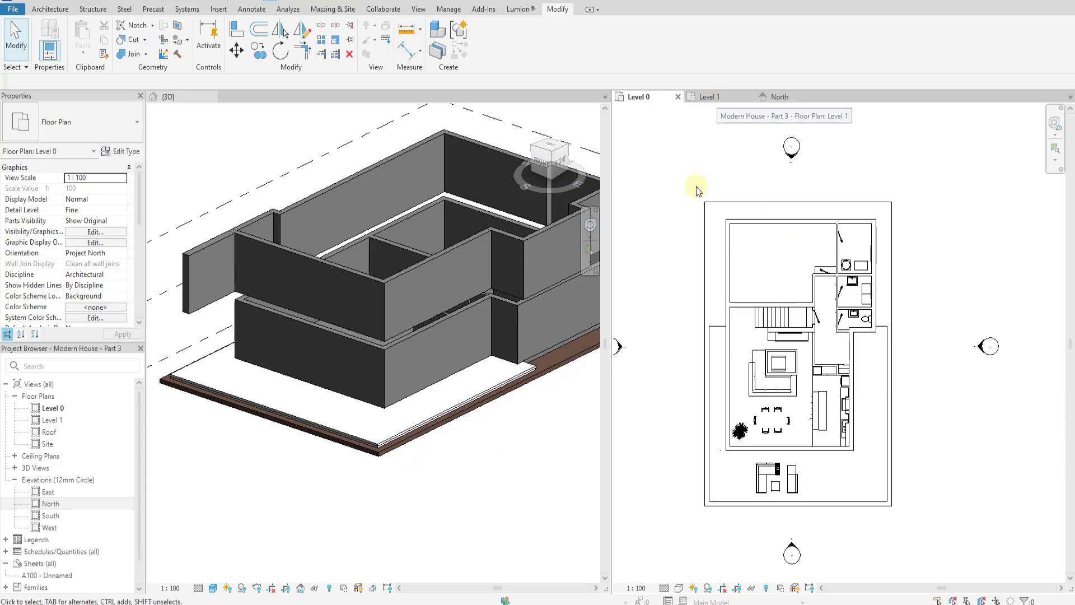
Examine how the earth floor and the Floor Slab - 400mm meet below the house wall beside the terrace's corner.
click(451, 437)
scroll(552, 361, up, 5)
click(536, 351)
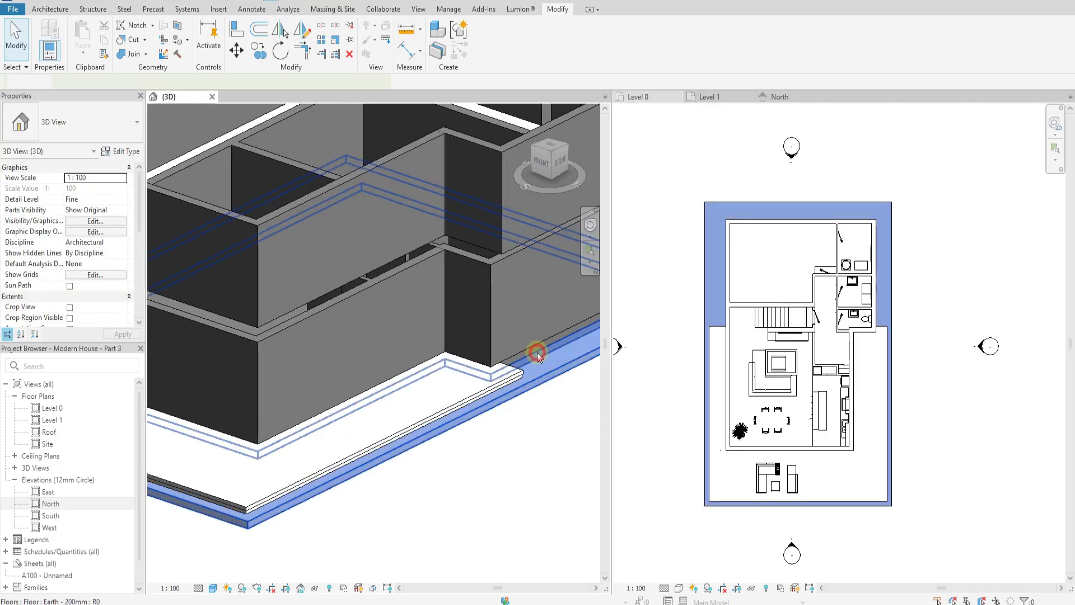
key(Escape)
key(Tab)
key(Tab)
key(Tab)
scroll(525, 358, up, 4)
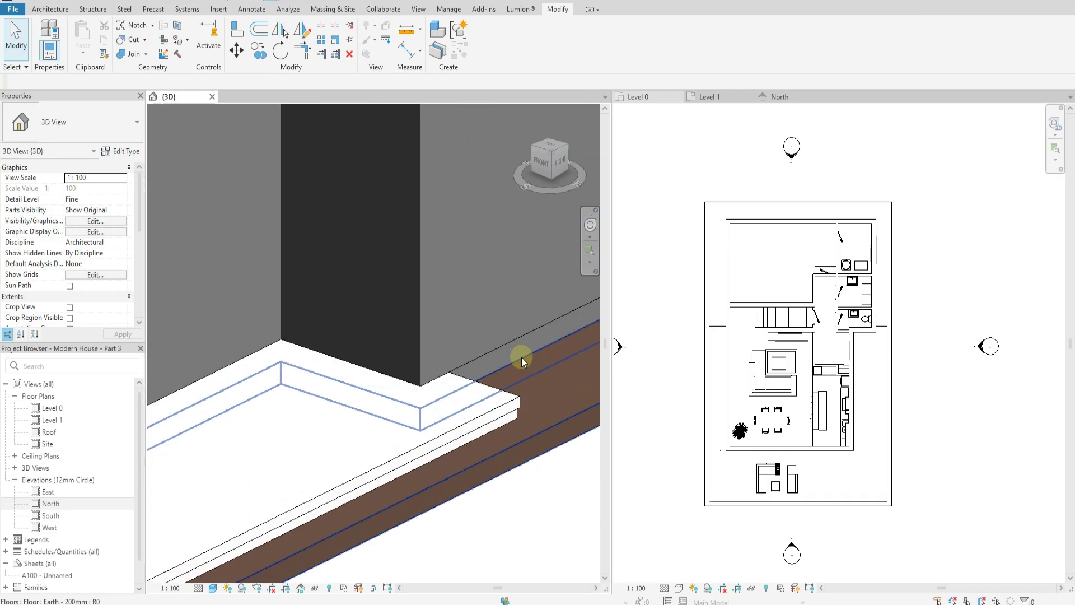
click(510, 350)
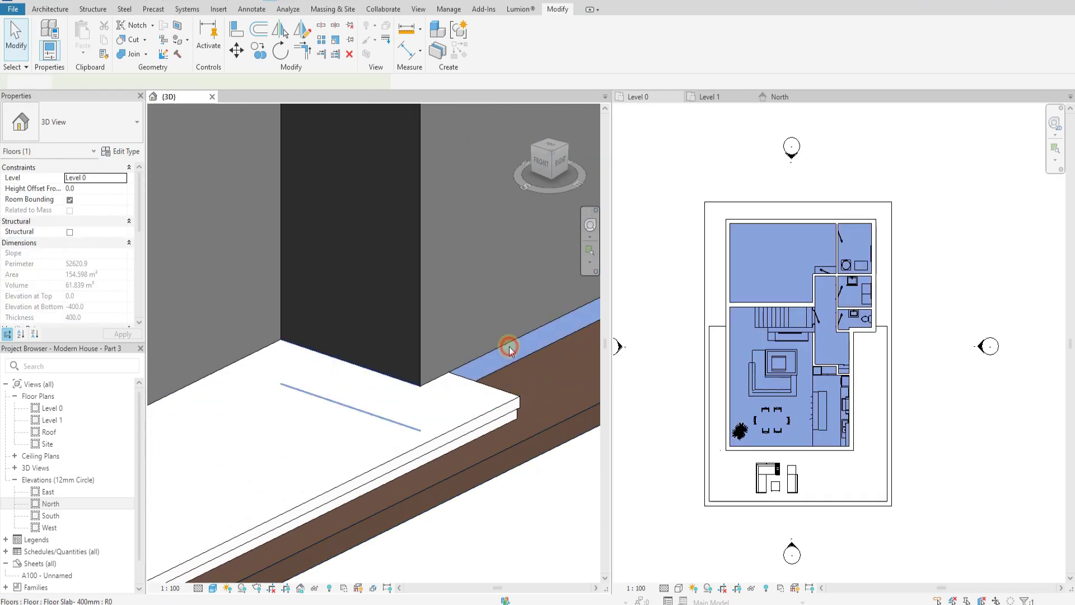
key(Escape)
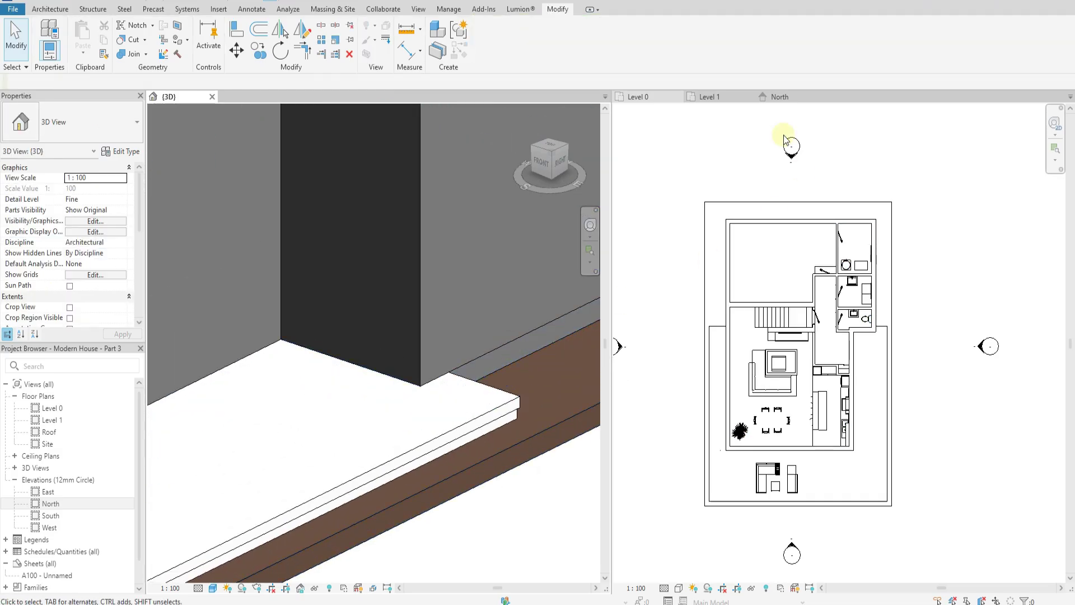
click(722, 97)
scroll(686, 205, down, 2)
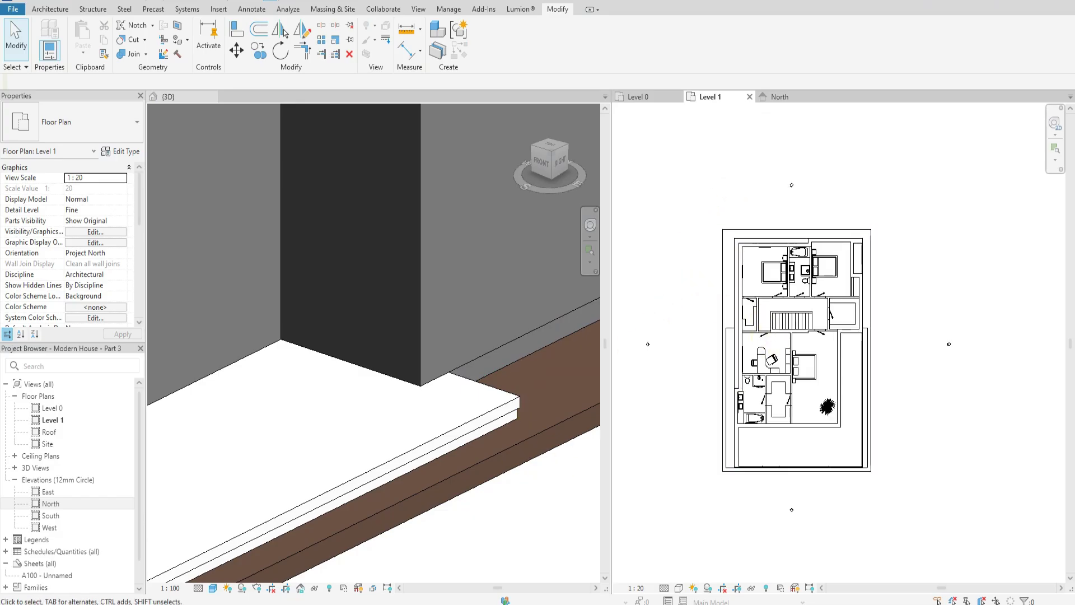
click(779, 96)
scroll(841, 297, down, 2)
click(251, 9)
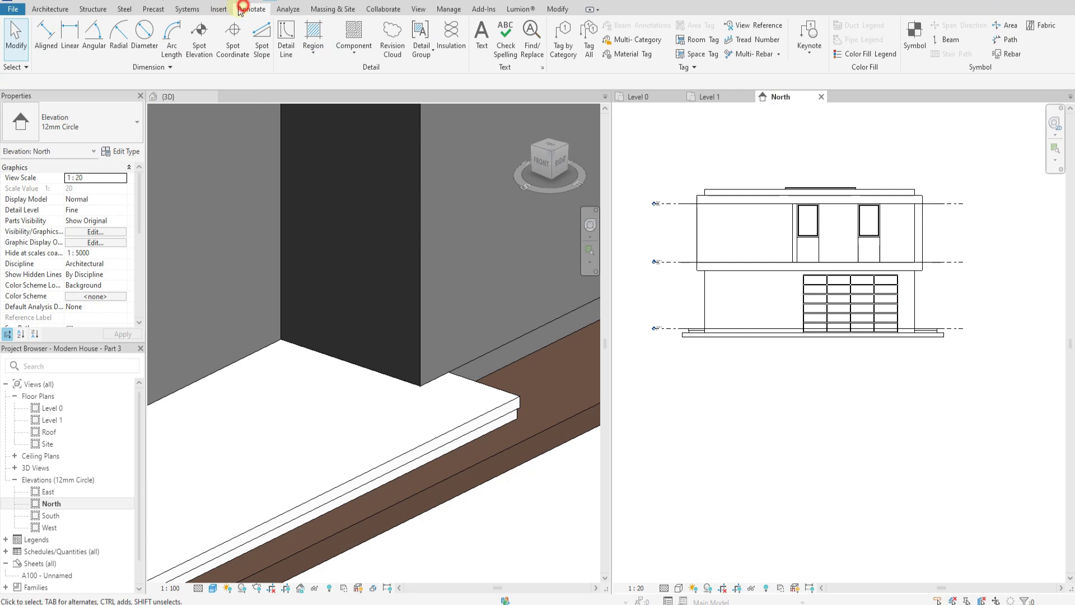
click(45, 33)
scroll(694, 276, up, 3)
scroll(731, 251, up, 3)
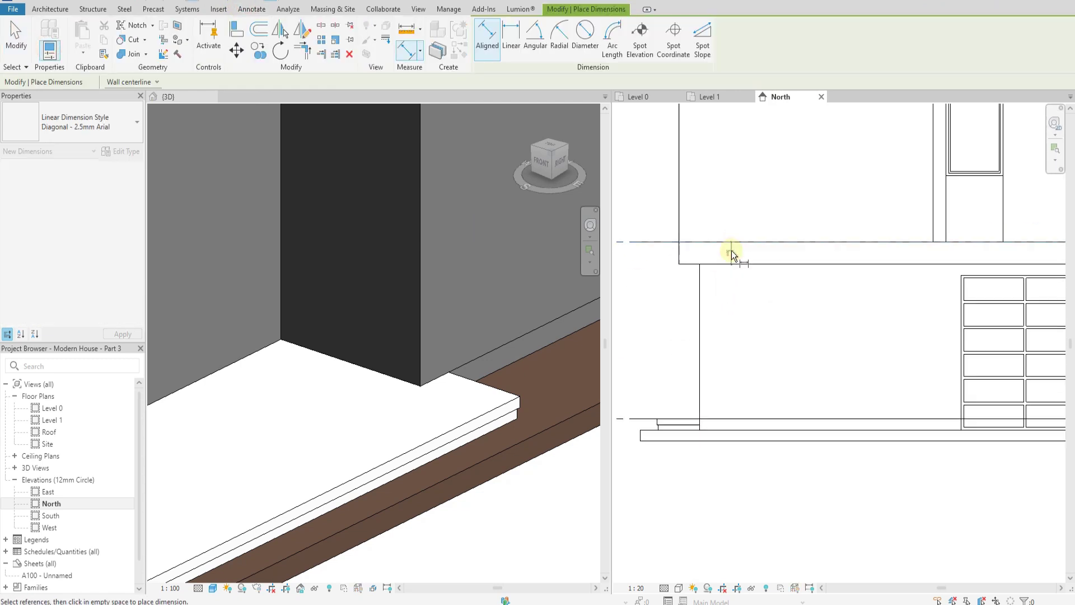
scroll(710, 136, down, 3)
key(Escape)
key(Escape)
click(654, 97)
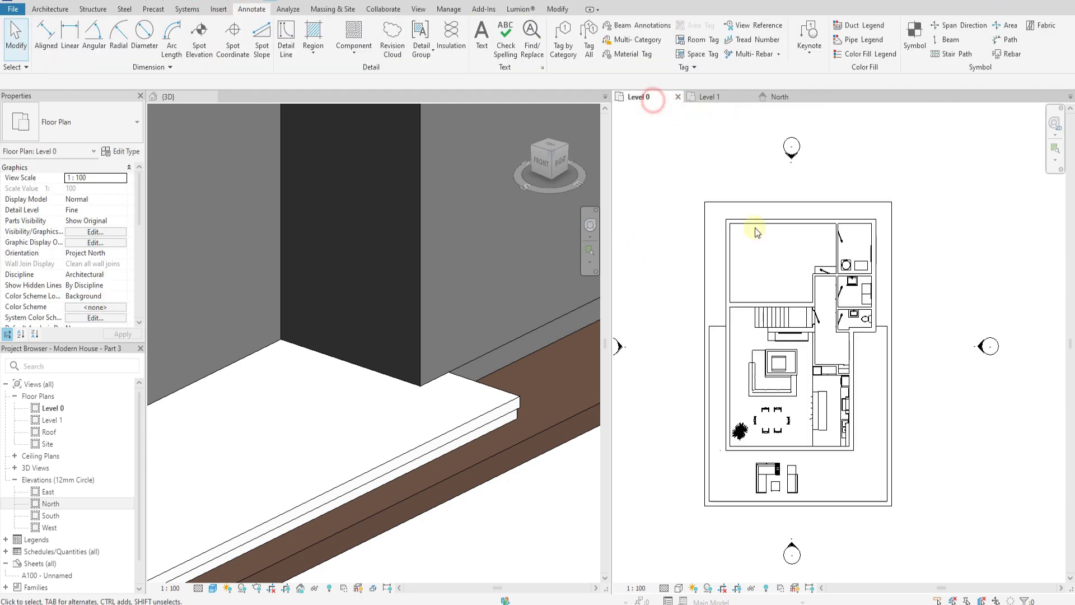
Open the Level 1 floor plan.
click(708, 96)
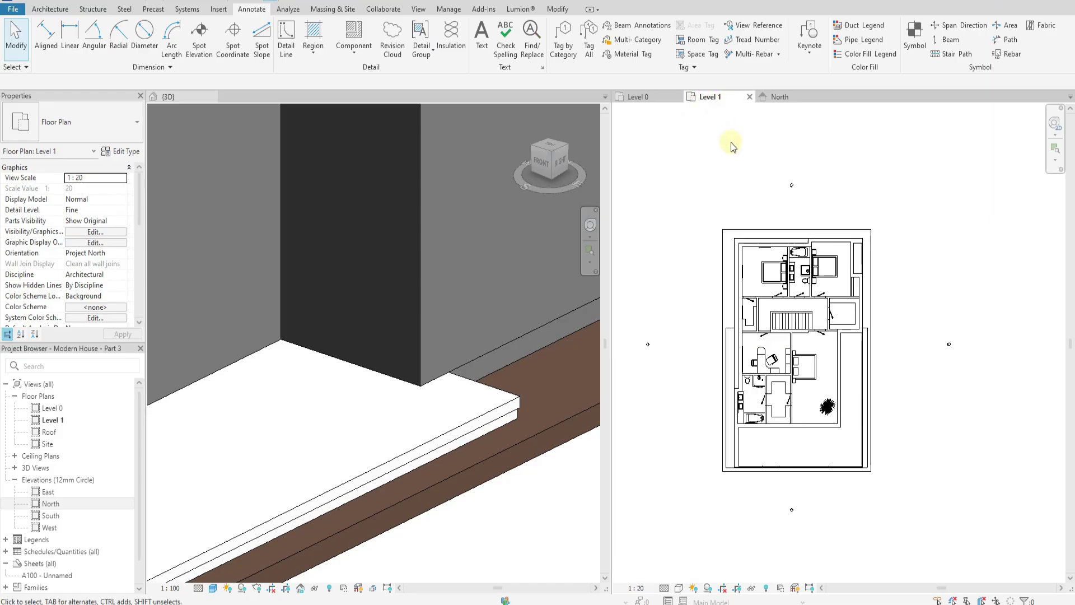
scroll(756, 312, up, 2)
middle_drag(757, 323, 740, 305)
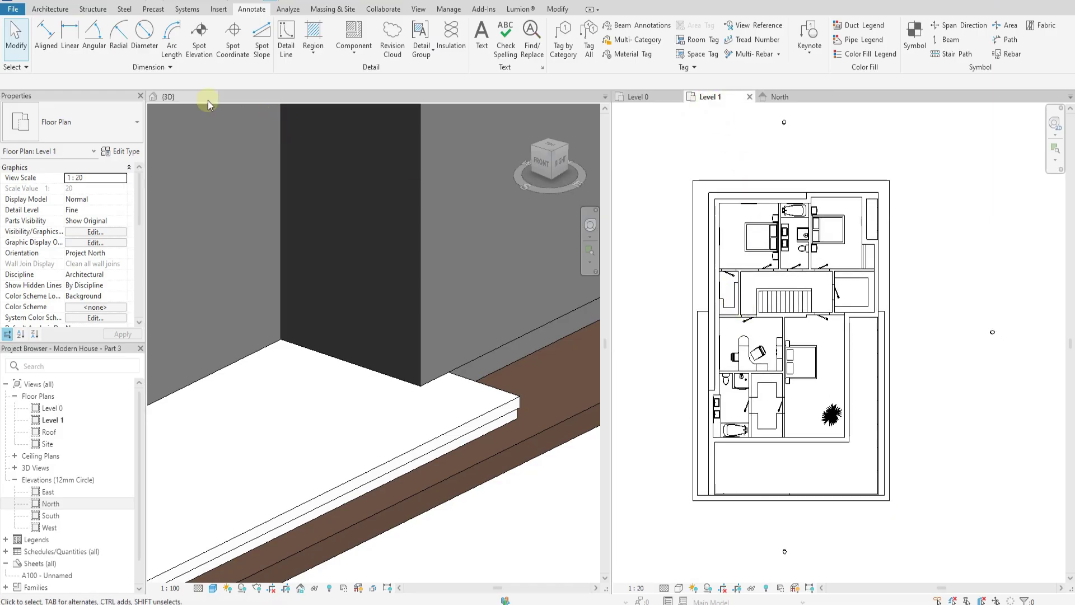
click(48, 10)
click(257, 52)
click(264, 74)
click(112, 123)
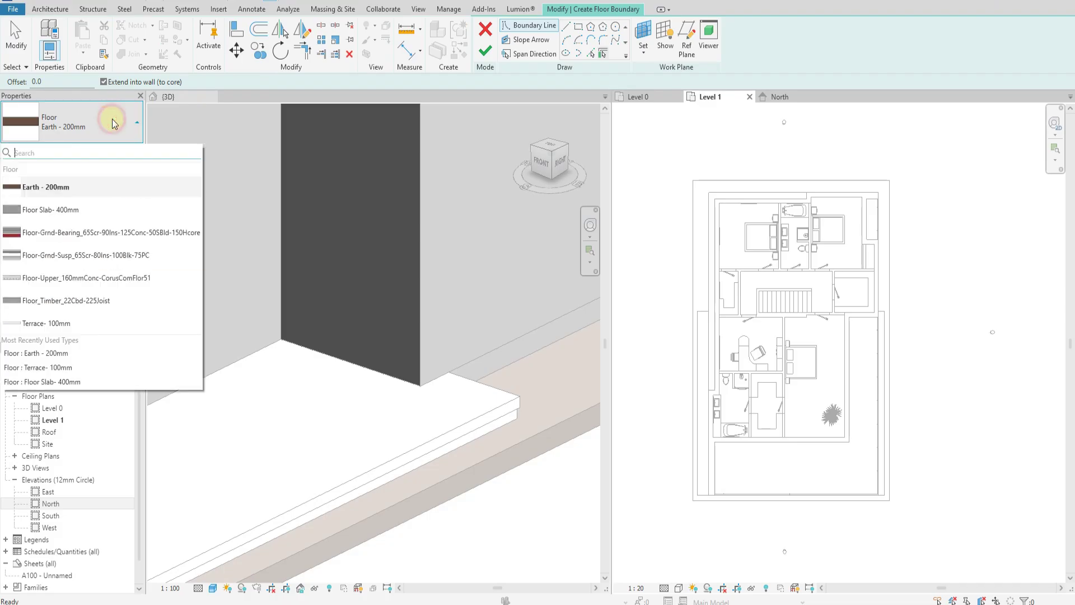
click(87, 217)
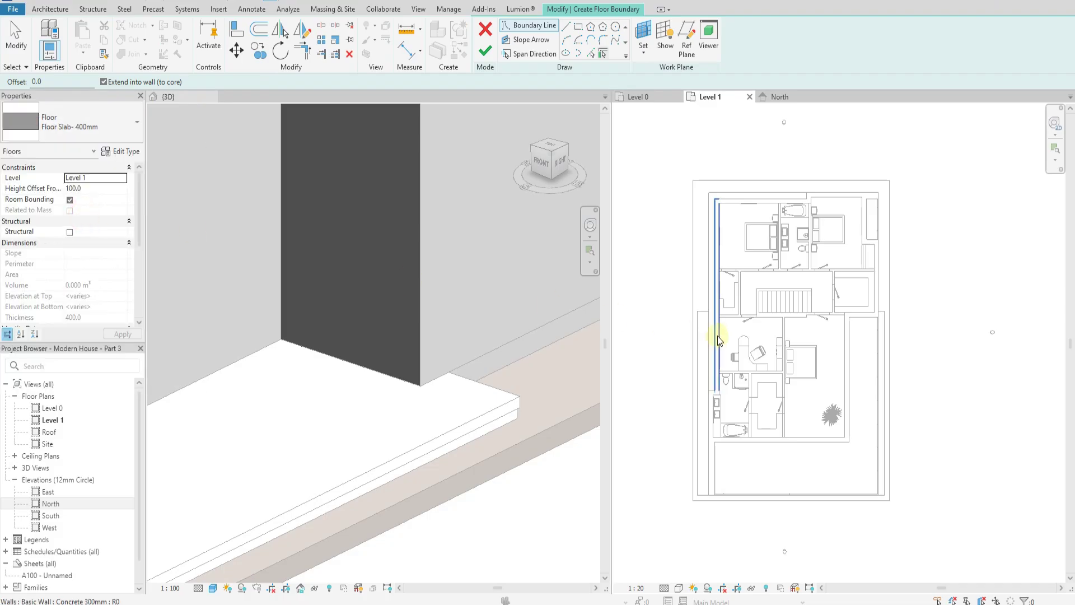
scroll(742, 187, up, 2)
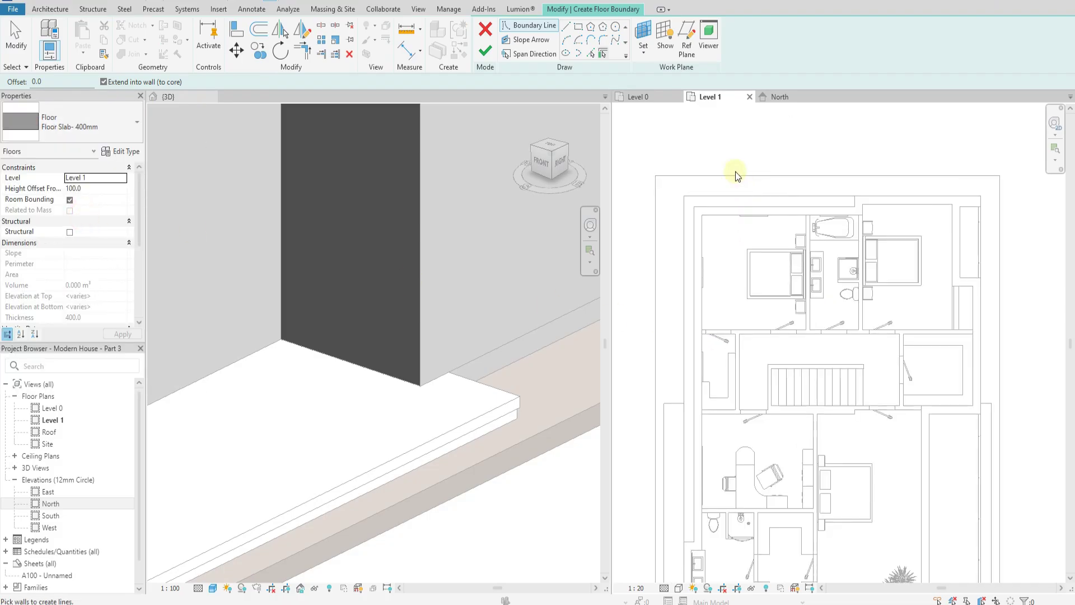
scroll(752, 163, down, 2)
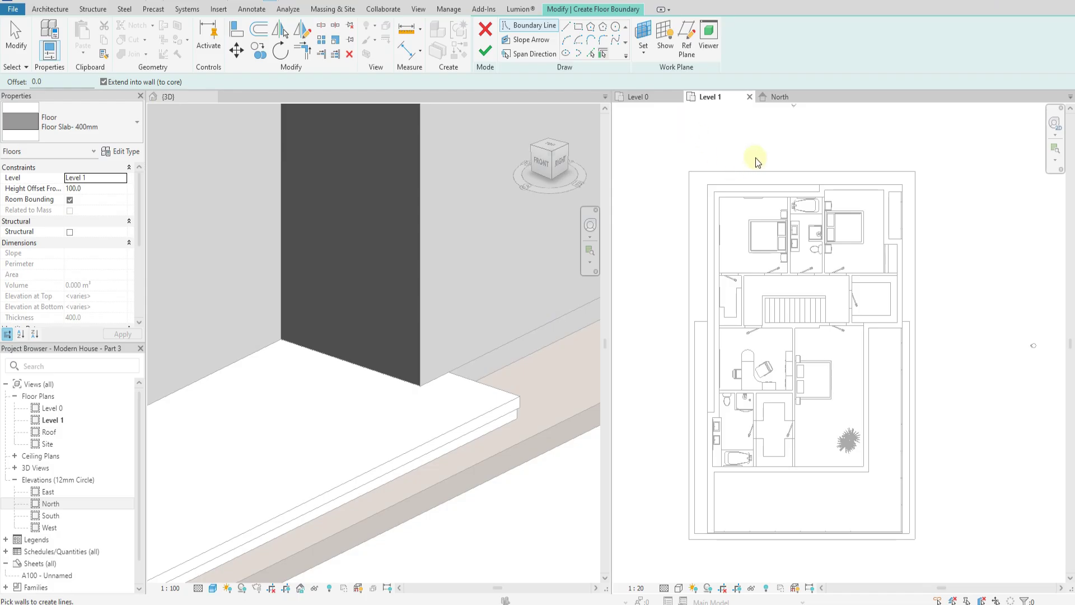
scroll(750, 160, up, 2)
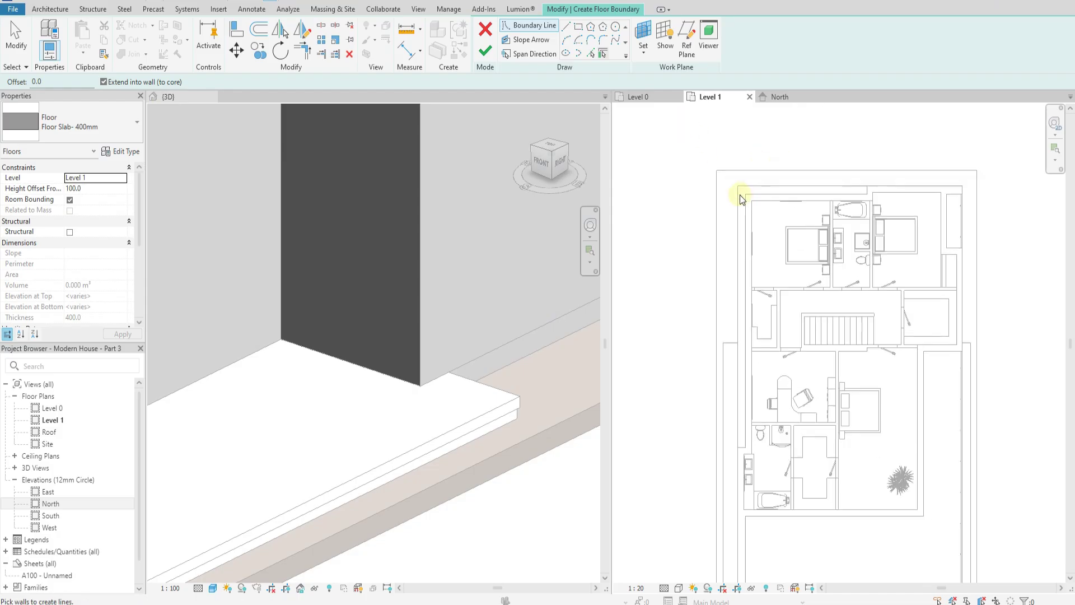
scroll(700, 269, down, 2)
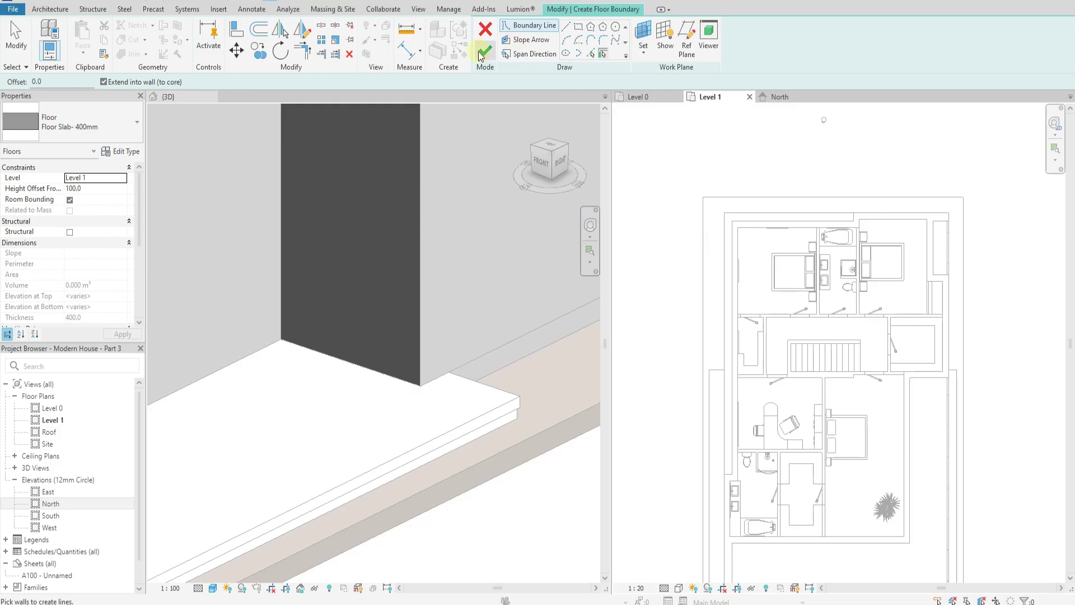
click(484, 54)
click(1011, 586)
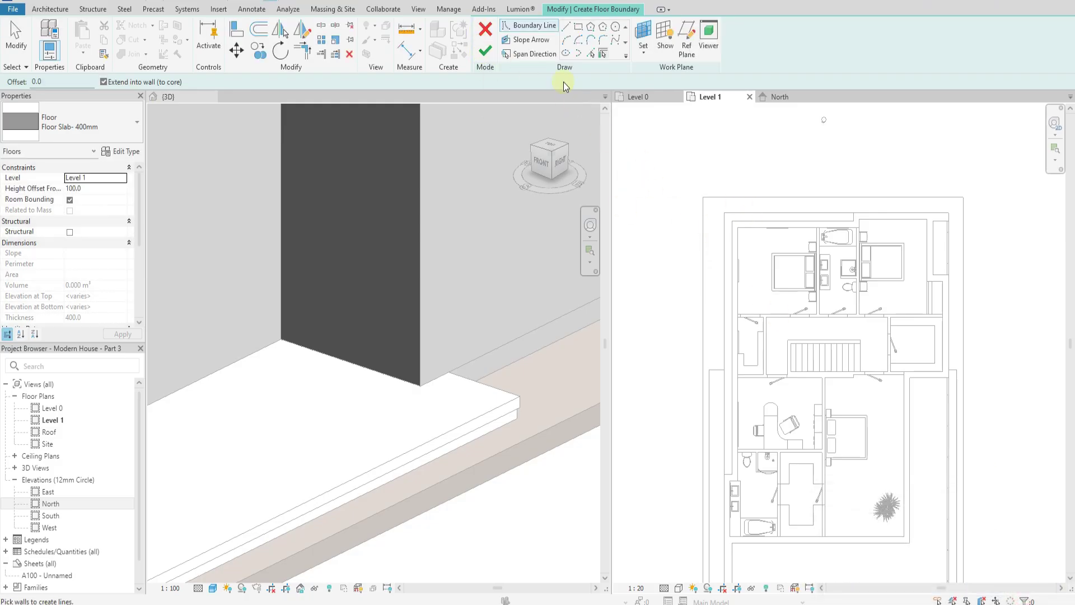
click(481, 29)
click(569, 310)
Temporarily isolate the imported First Floor.dwg drawing in the Level 1 plan.
click(741, 300)
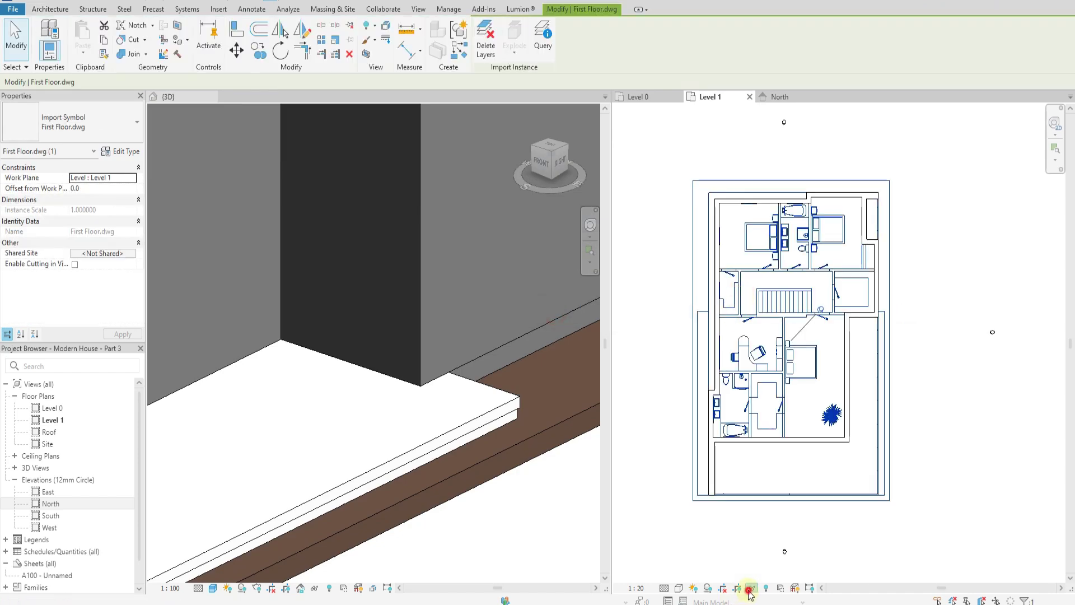
click(751, 590)
click(772, 546)
click(636, 433)
scroll(721, 203, up, 5)
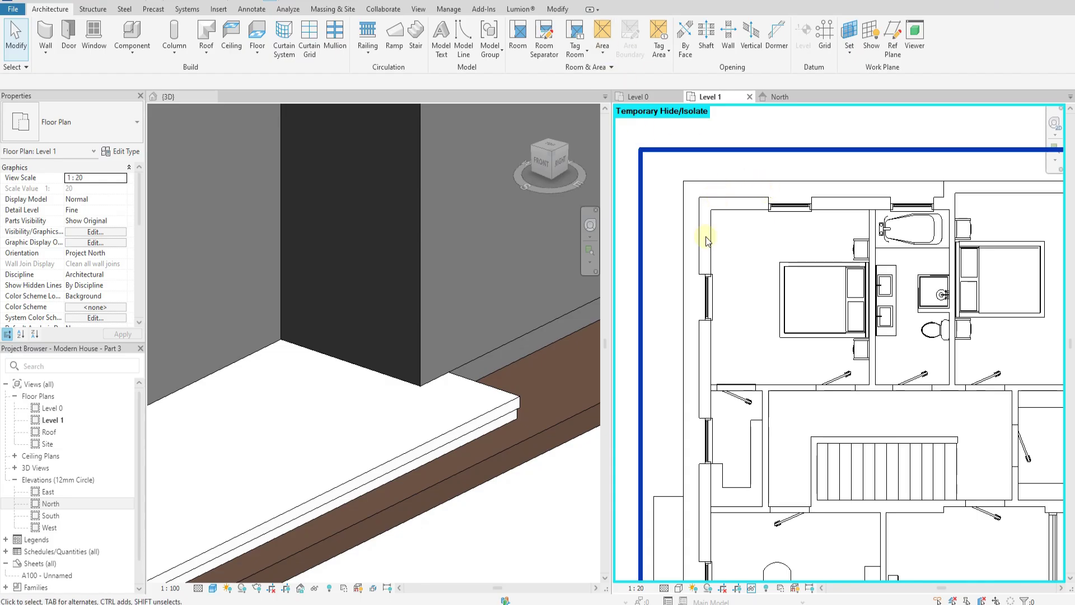
scroll(440, 384, down, 5)
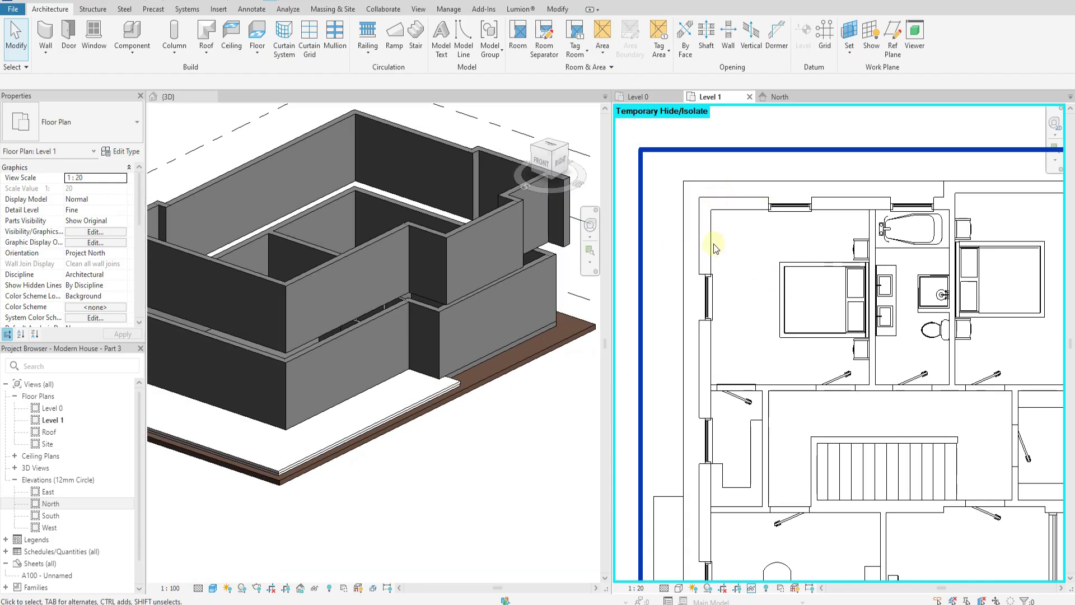
scroll(688, 240, down, 2)
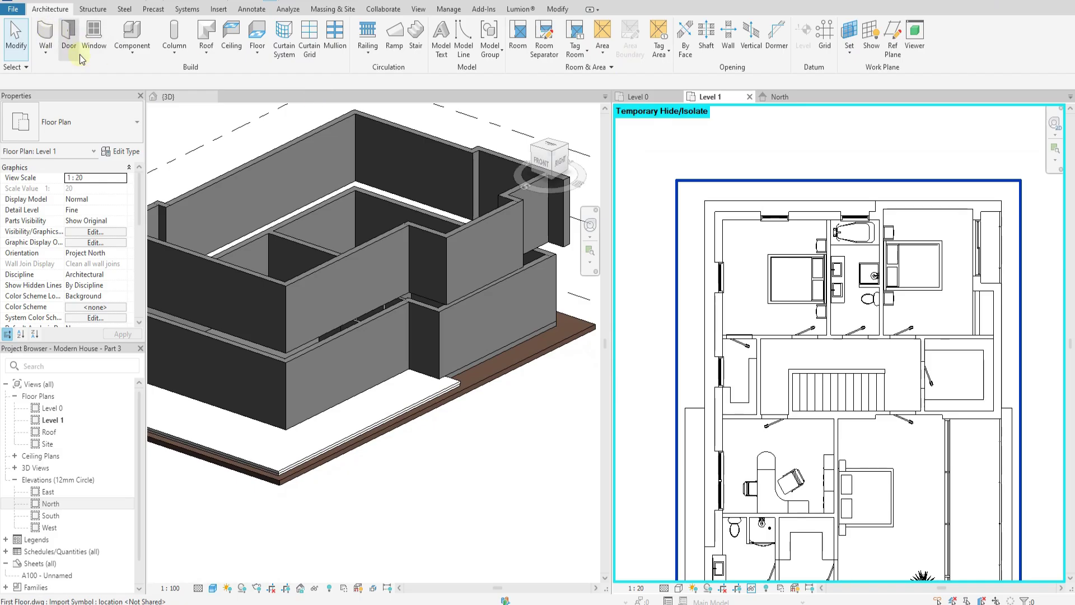
Start a Floor Slab - 400mm floor on Level 1 and pick the north-west corner's outer wall lines as its boundary.
click(257, 54)
click(272, 62)
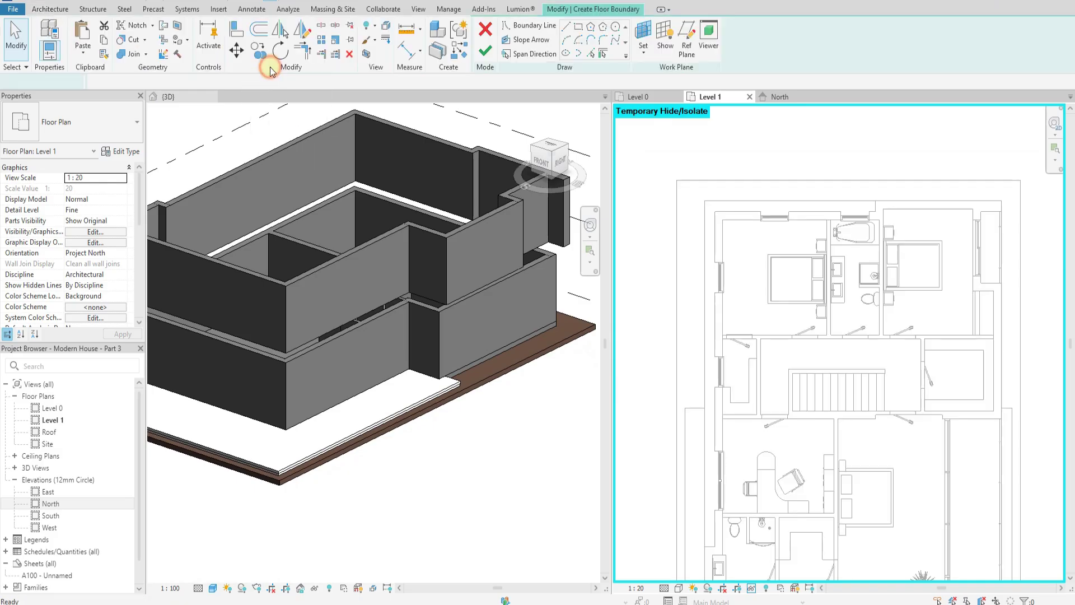
click(90, 120)
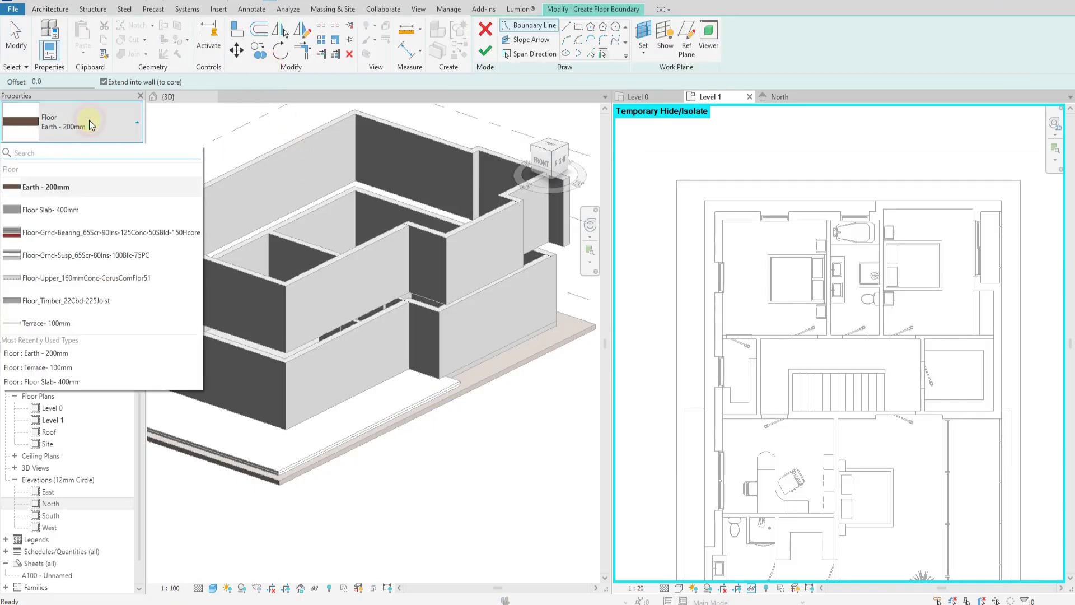
click(74, 207)
click(591, 54)
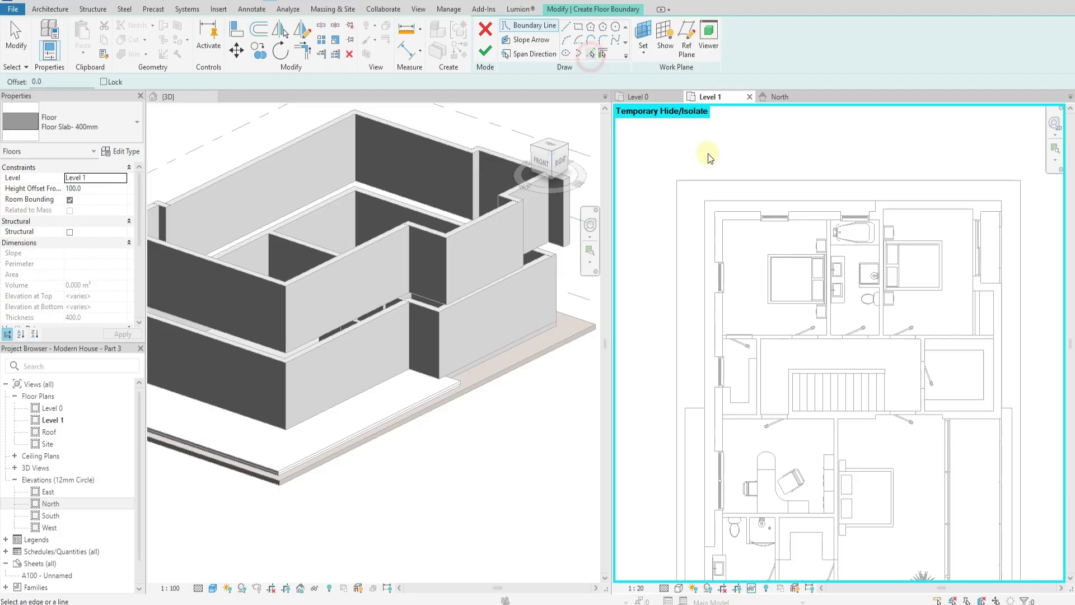
scroll(756, 212, up, 3)
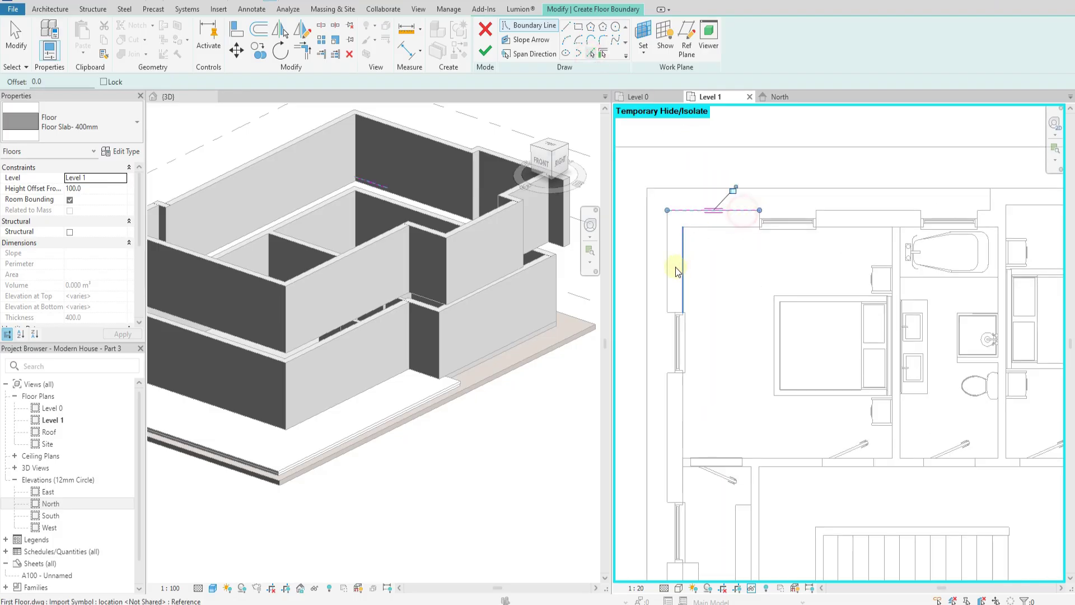
click(667, 274)
Add the step in the north wall and the north-east outer wall line from the drawing to the floor boundary.
scroll(749, 150, down, 3)
scroll(896, 171, up, 4)
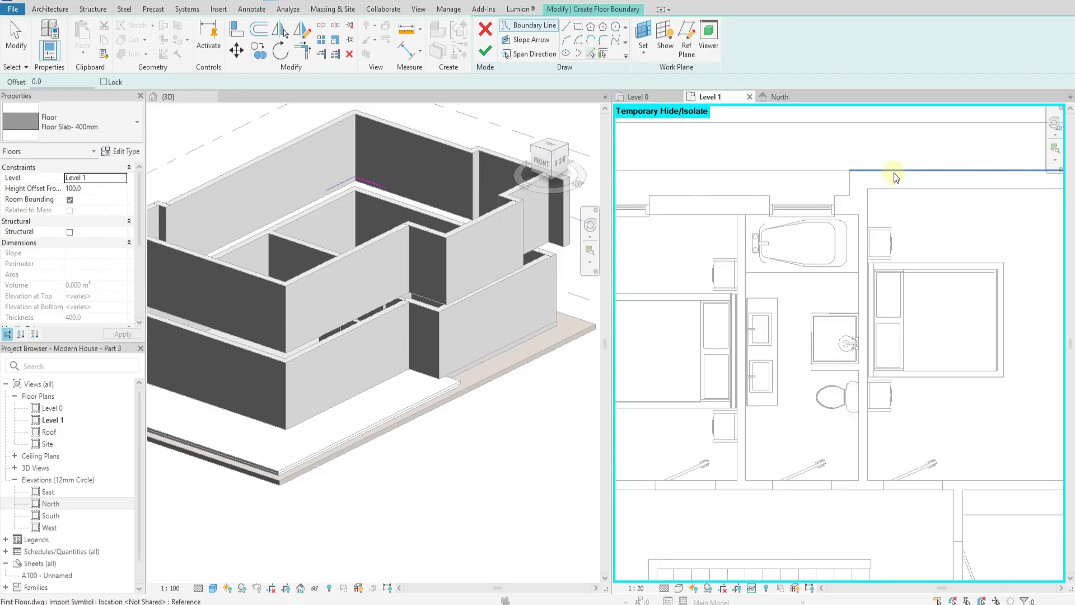
scroll(744, 199, down, 3)
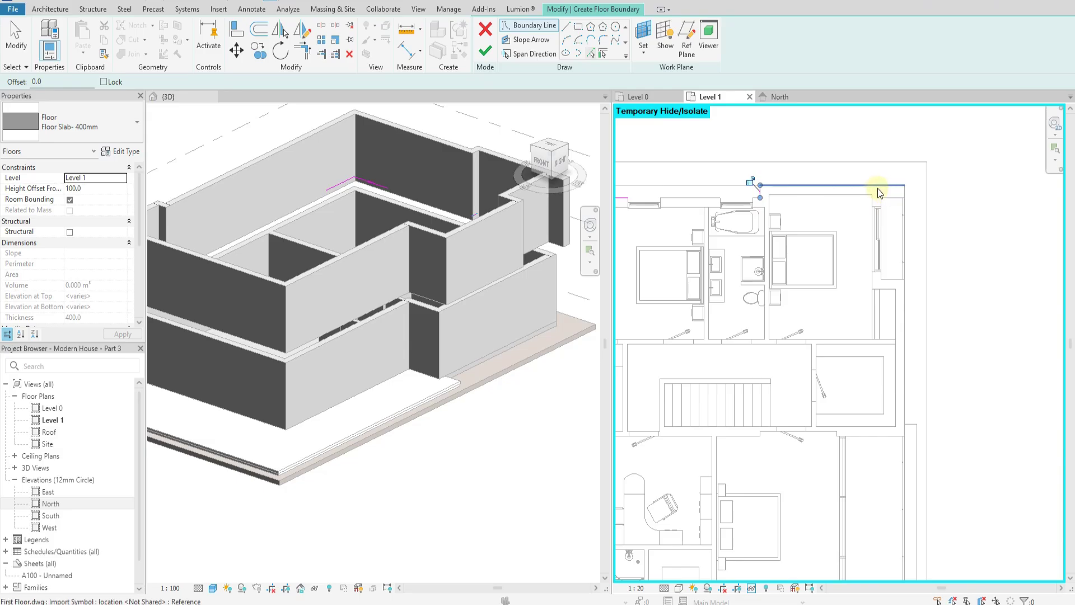
click(876, 187)
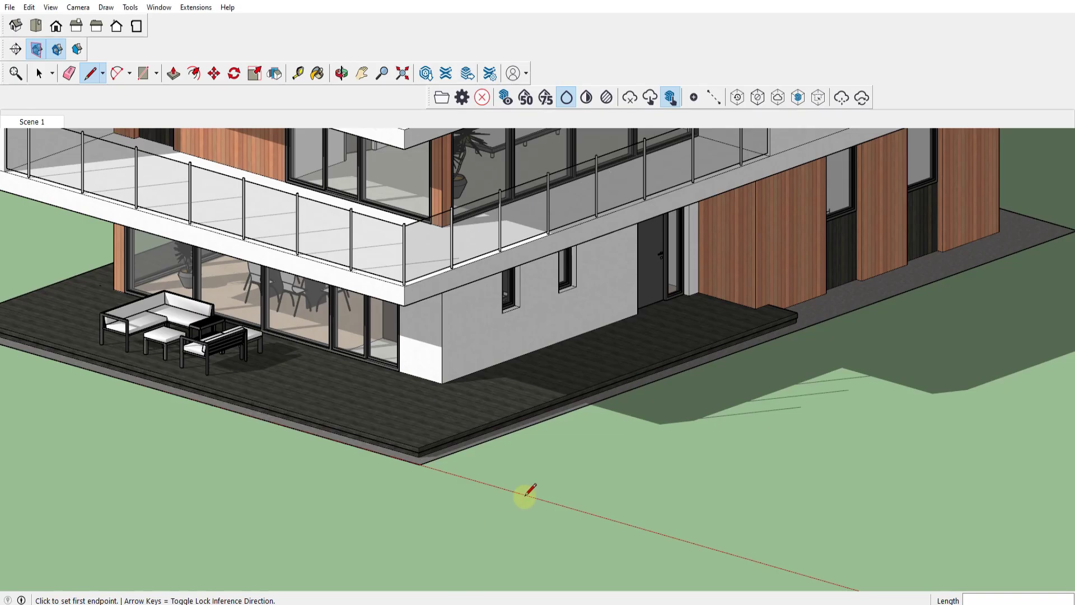
Check the upper slab's edge on the SketchUp house model and add the east outer line to the Revit floor boundary.
scroll(559, 456, down, 5)
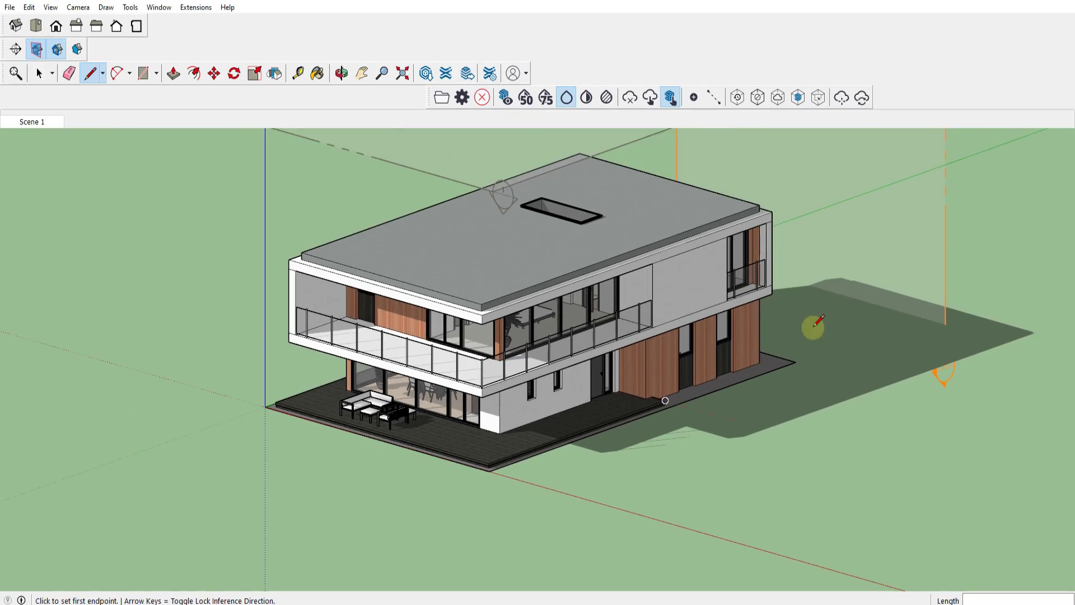
scroll(770, 298, up, 6)
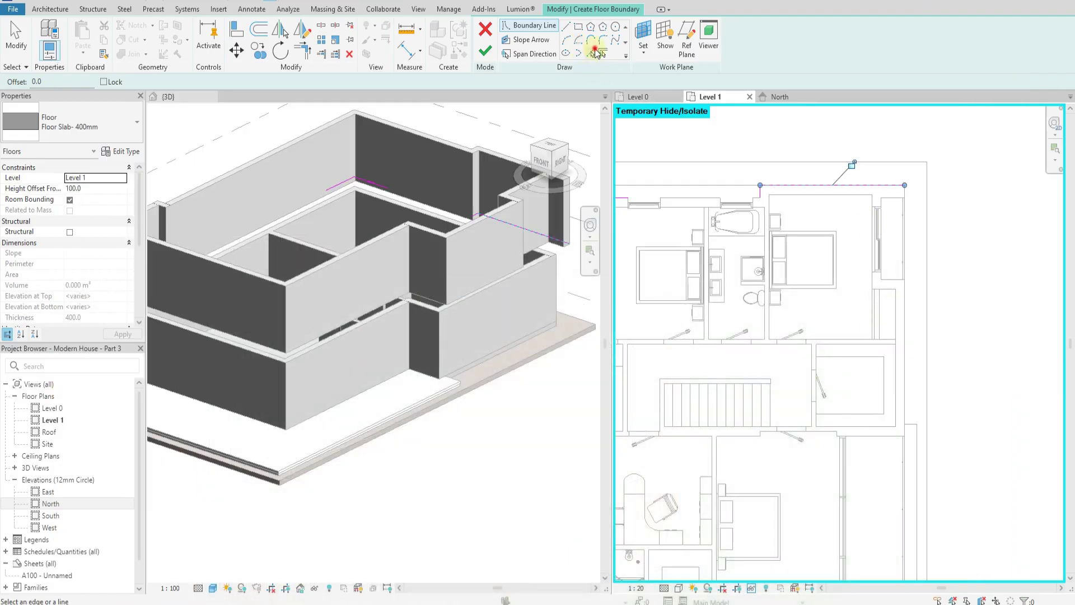
click(595, 49)
click(906, 401)
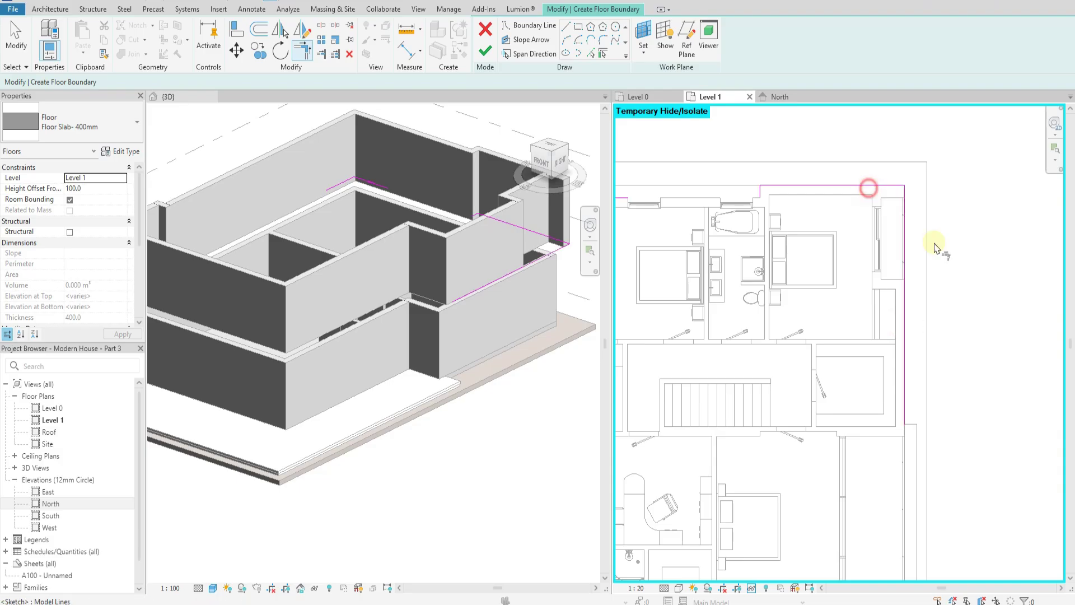
Trim the north-west boundary line to meet the short line at the step in the north wall.
scroll(935, 244, down, 3)
scroll(896, 233, up, 5)
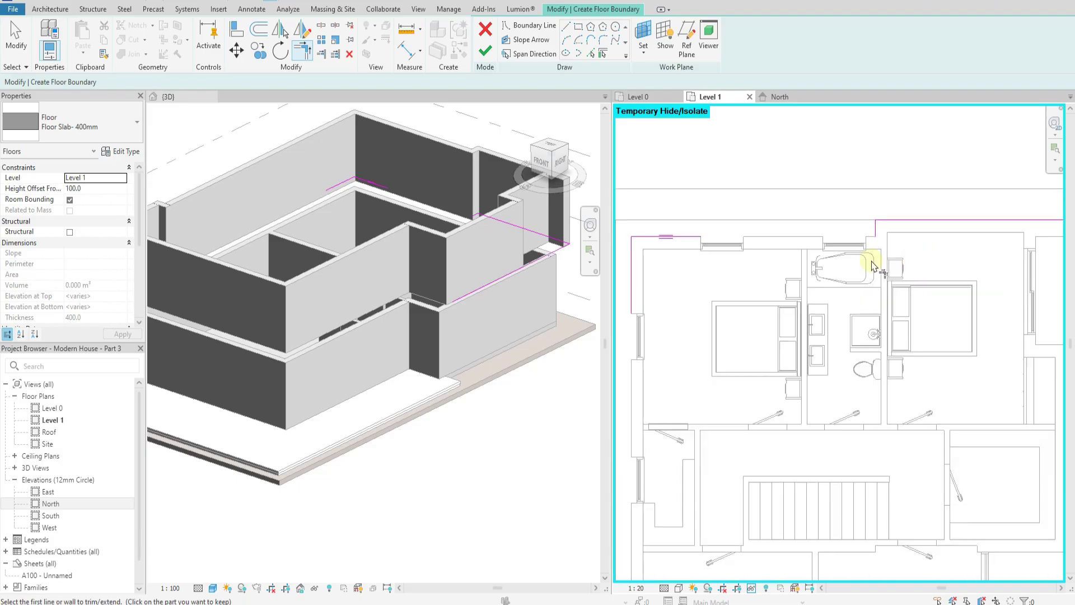
click(706, 241)
click(883, 232)
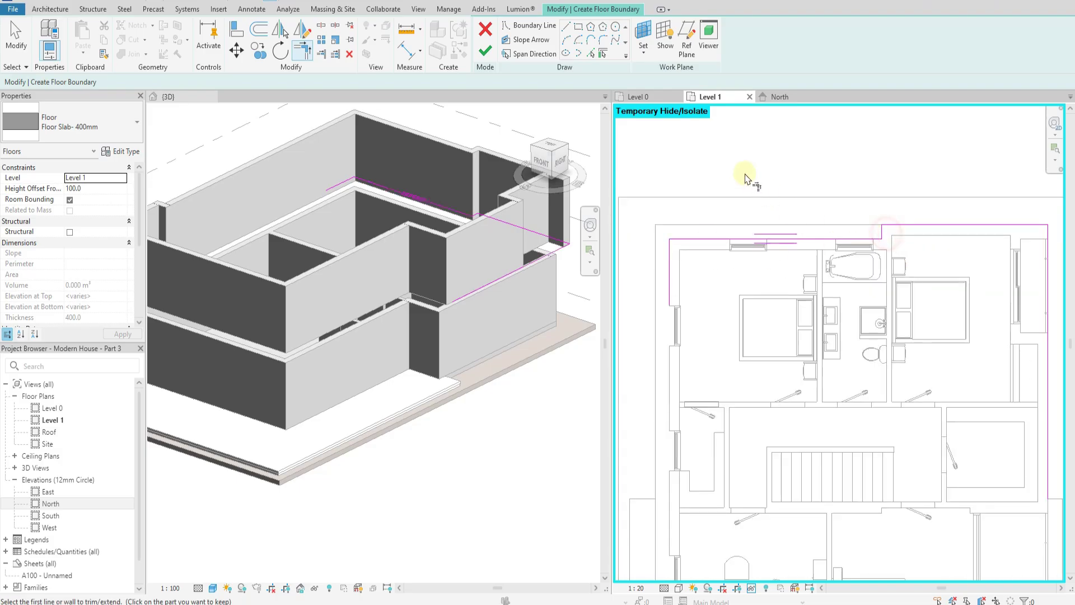
Pick the balcony's outer south edge from the drawing as a floor boundary line.
scroll(745, 175, down, 3)
click(590, 54)
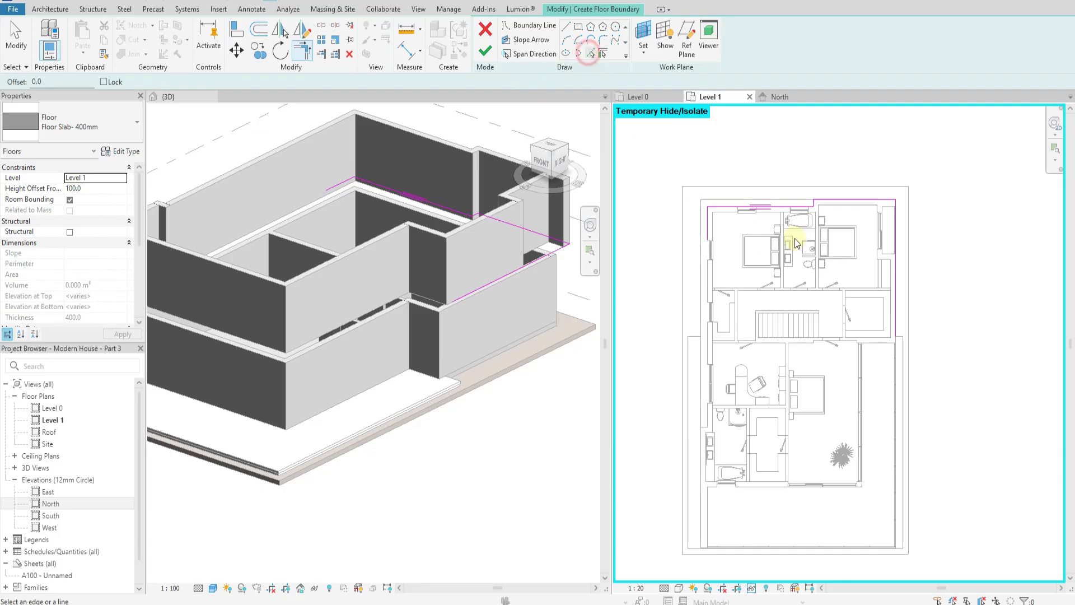
scroll(701, 494, up, 6)
scroll(700, 494, up, 4)
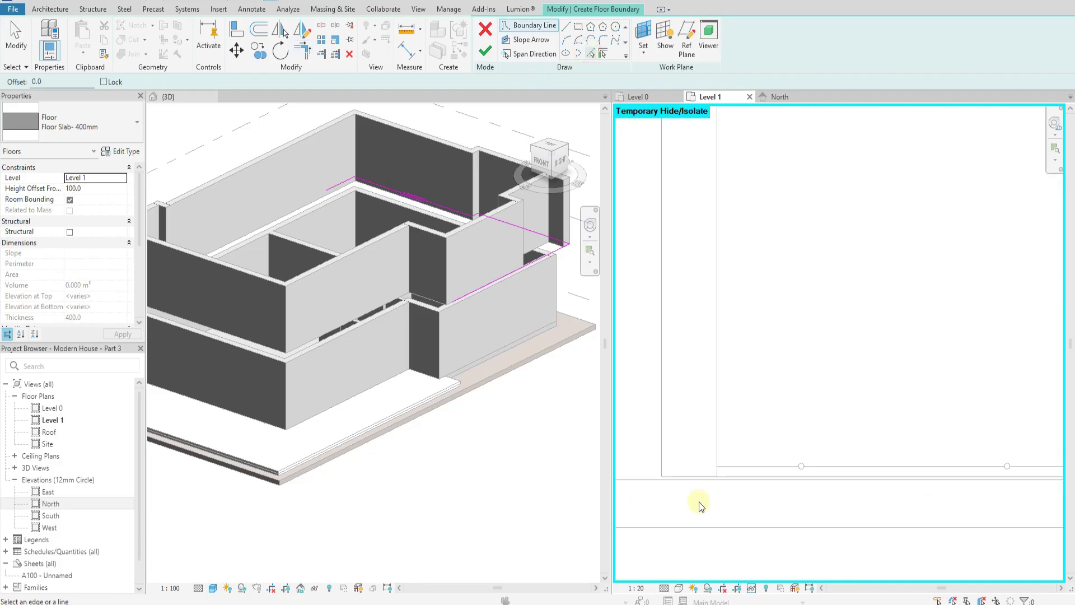
click(755, 462)
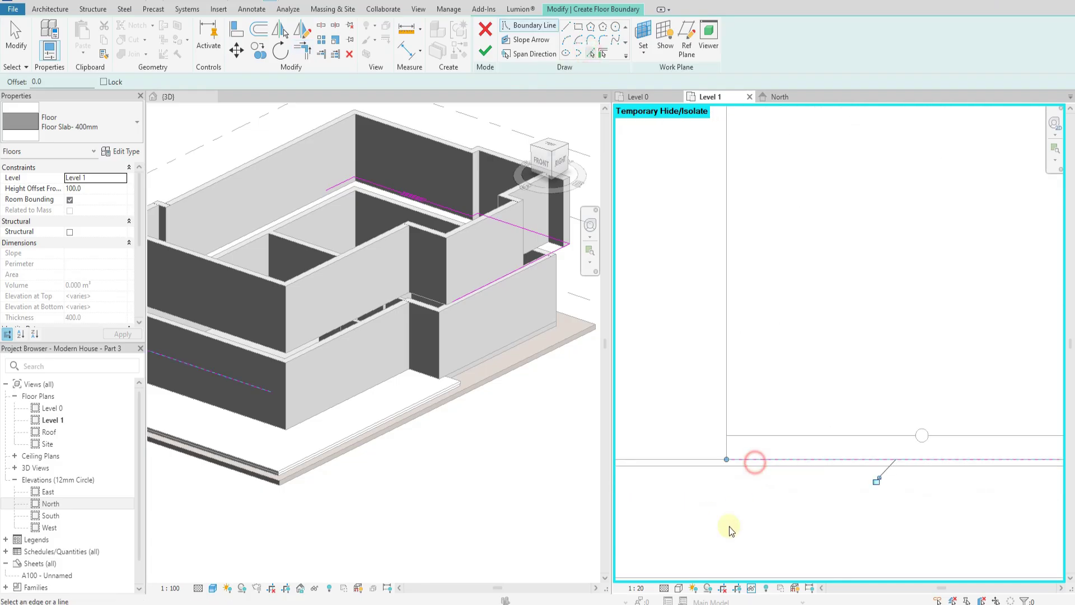
Trim the west and east boundary lines to the south balcony line, closing both lower corners of the floor sketch.
scroll(739, 521, down, 2)
click(302, 53)
click(768, 510)
scroll(744, 523, down, 3)
scroll(739, 486, down, 1)
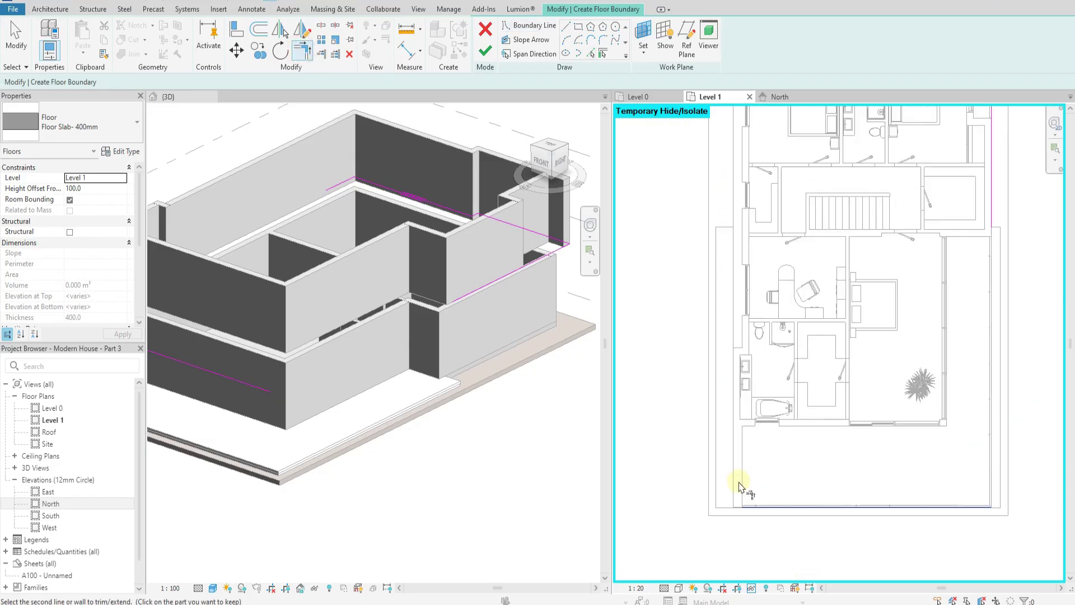
scroll(714, 363, down, 2)
click(732, 192)
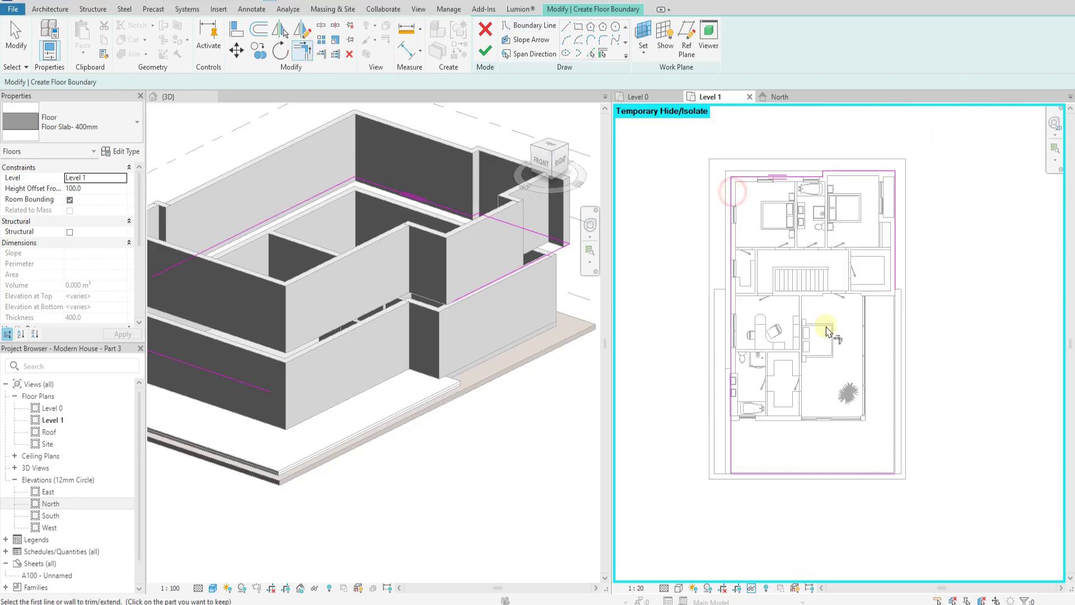
scroll(941, 431, up, 2)
click(875, 193)
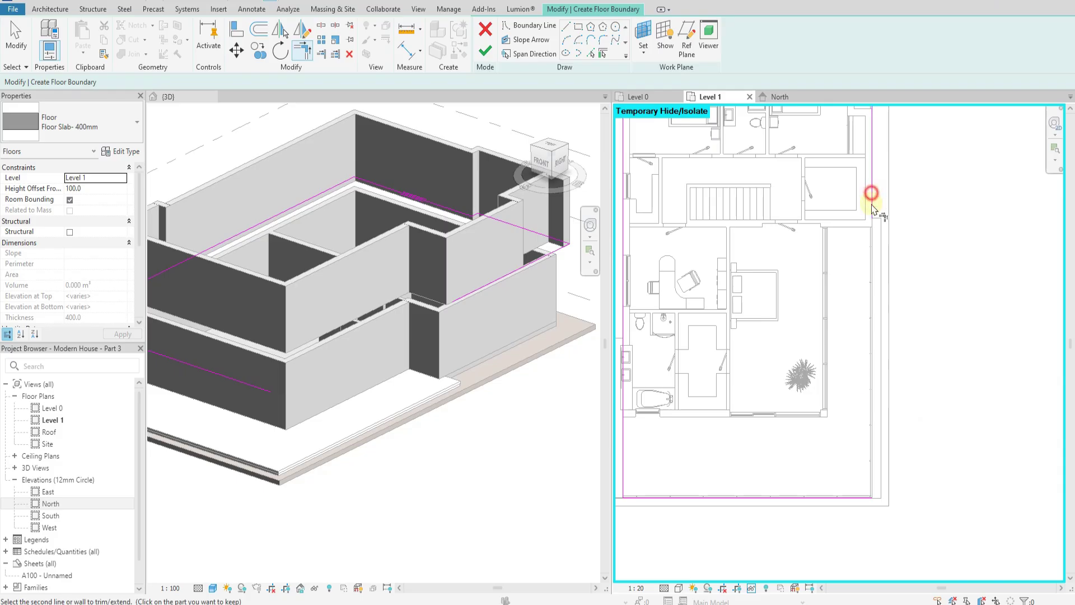
click(853, 500)
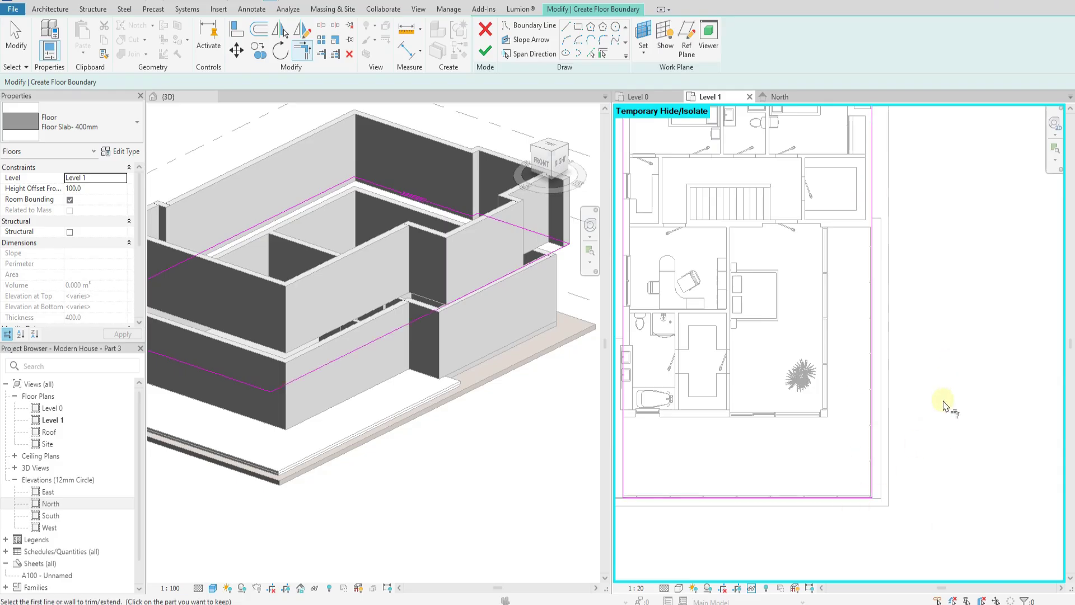
Review the closed boundary around the Level 1 plan and finish the Floor Slab - 400mm sketch.
scroll(945, 405, down, 3)
scroll(862, 387, up, 2)
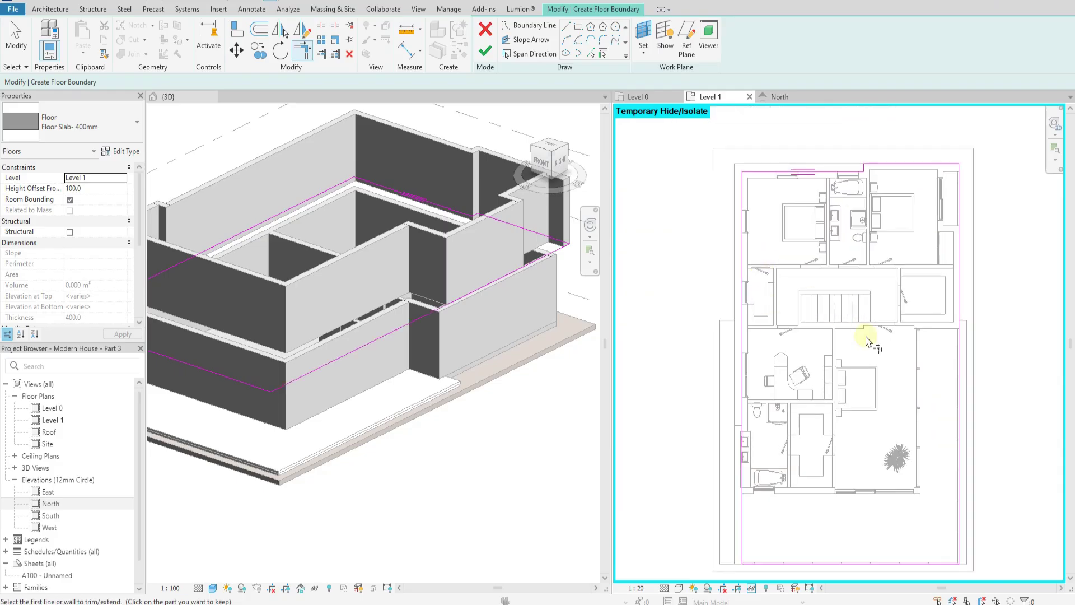
scroll(891, 292, up, 2)
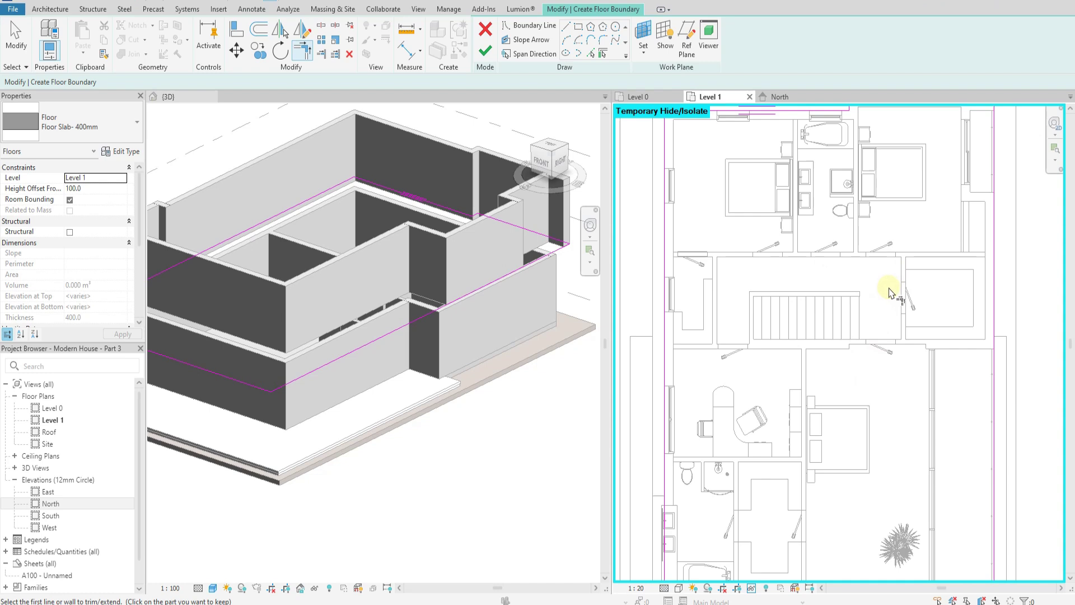
scroll(758, 305, down, 2)
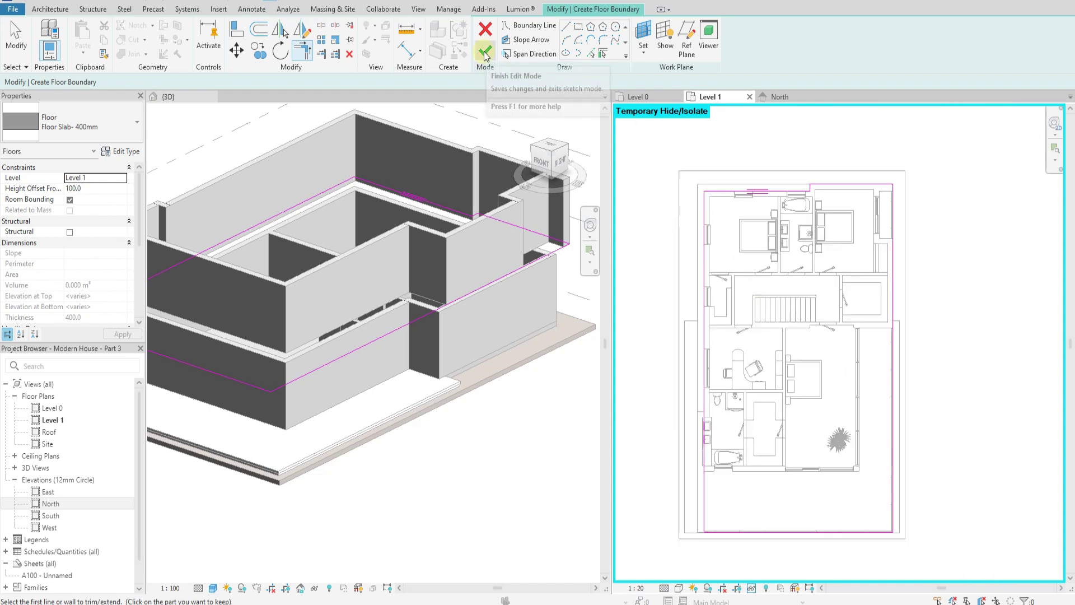
click(485, 53)
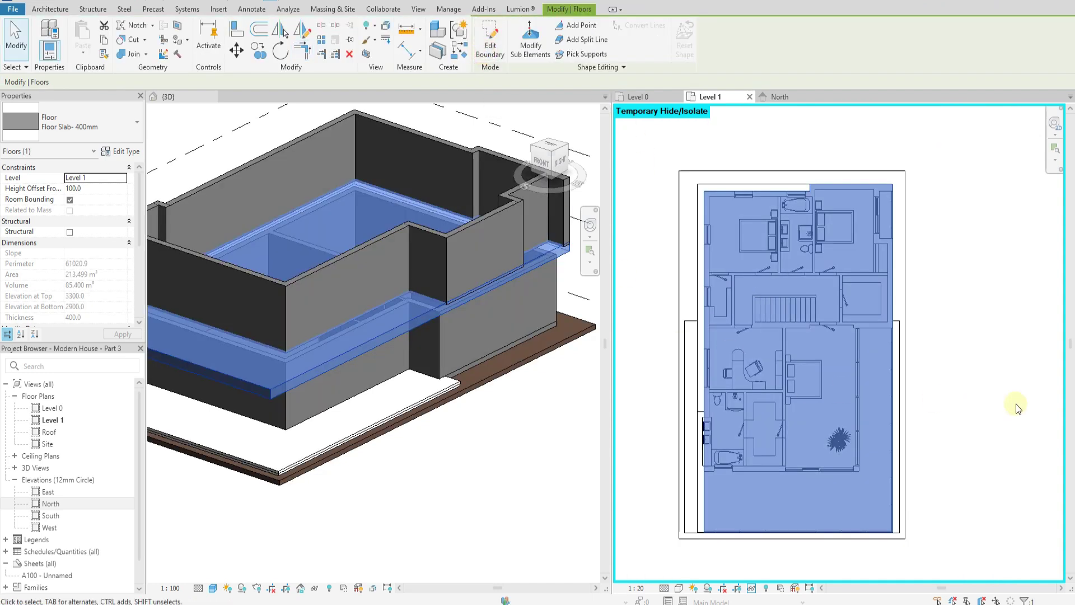
Examine in 3D how the new Level 1 slab meets the Concrete 300mm walls above and below it.
click(972, 377)
shift+middle_drag(522, 447, 470, 417)
scroll(490, 260, up, 2)
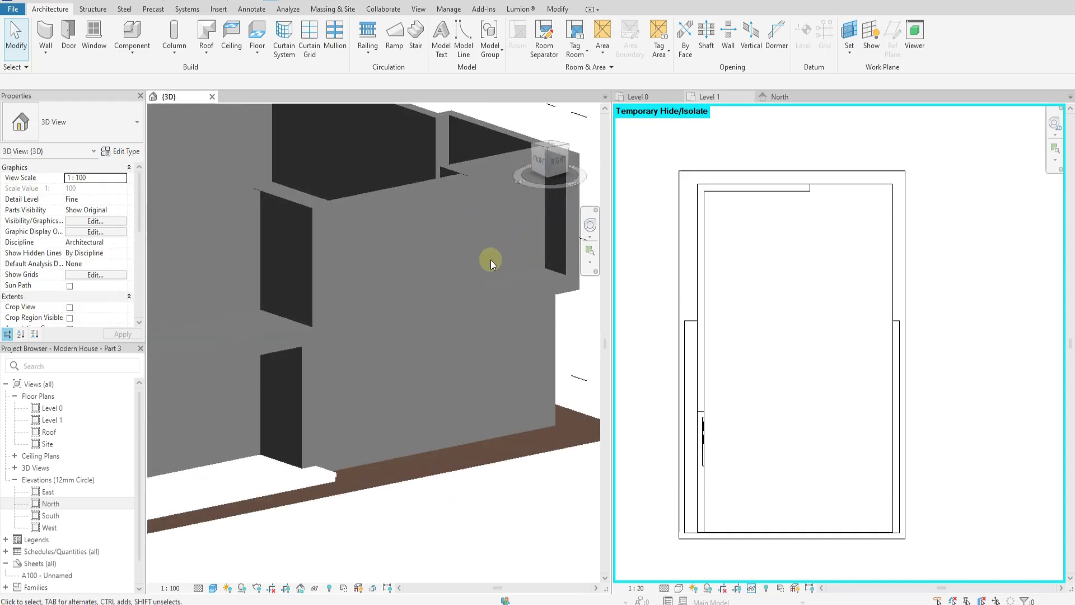
click(480, 268)
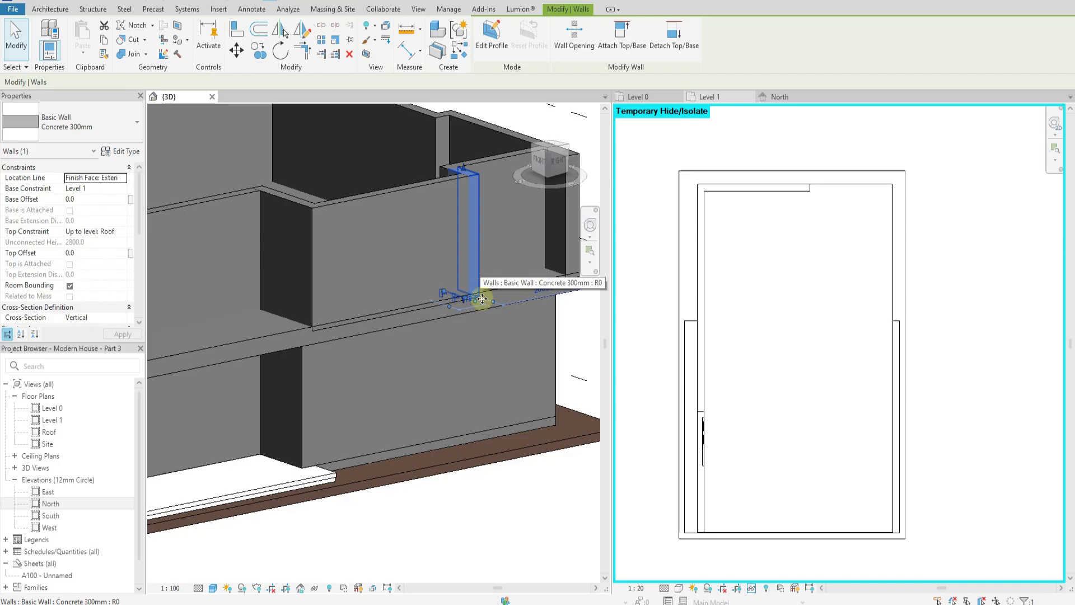
scroll(532, 352, down, 2)
scroll(535, 355, down, 3)
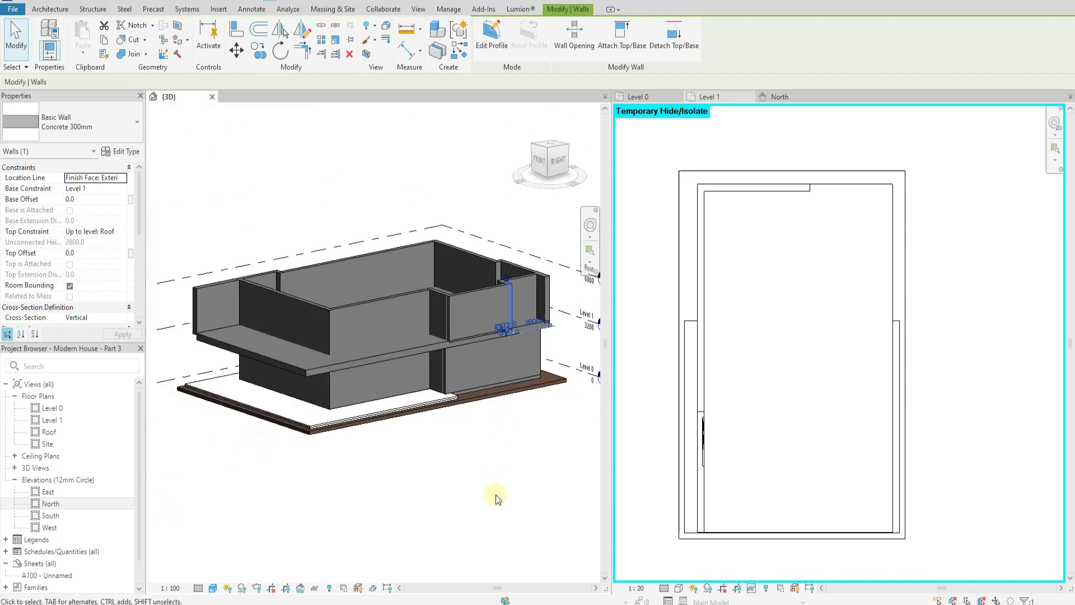
click(425, 504)
scroll(449, 311, up, 4)
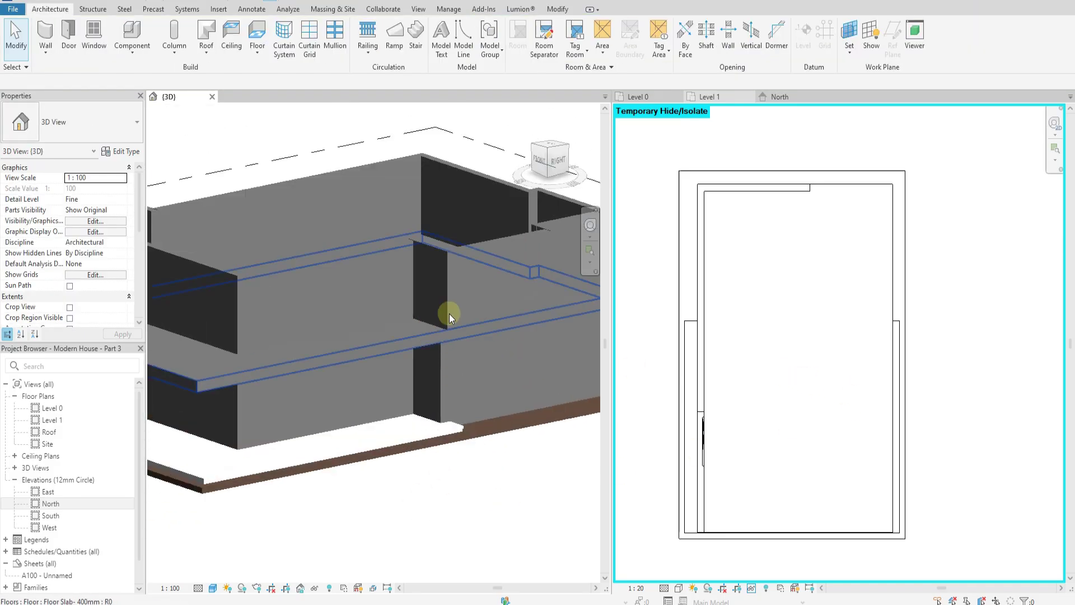
click(449, 308)
scroll(449, 308, down, 3)
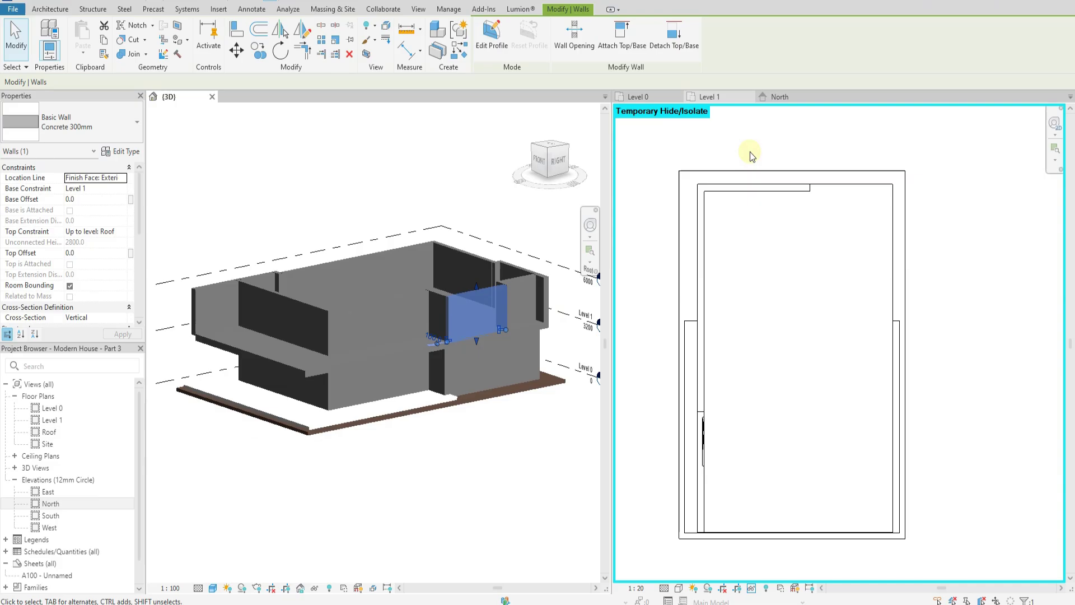
Compare the Level 1 slab with the North elevation drawing and set its height offset from level to 0.
click(780, 97)
scroll(722, 319, down, 2)
click(764, 280)
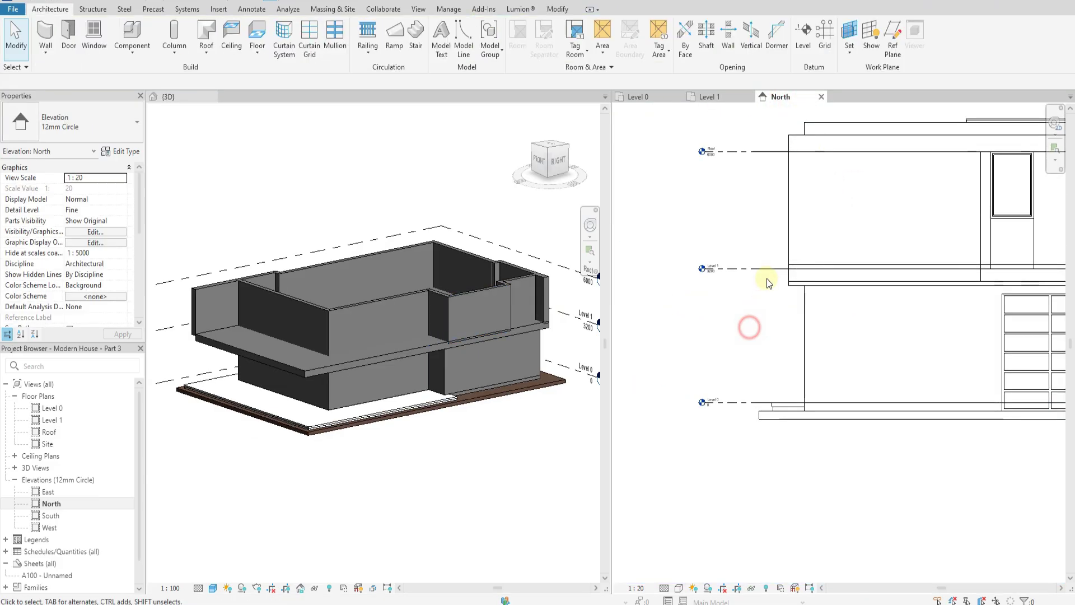
scroll(770, 275, up, 3)
click(805, 272)
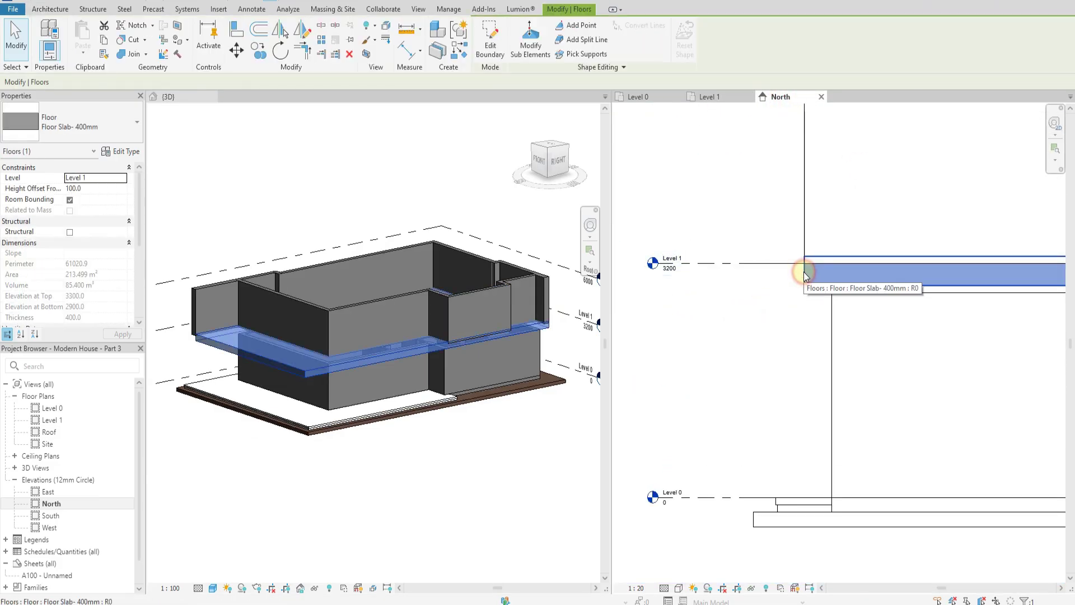
click(93, 189)
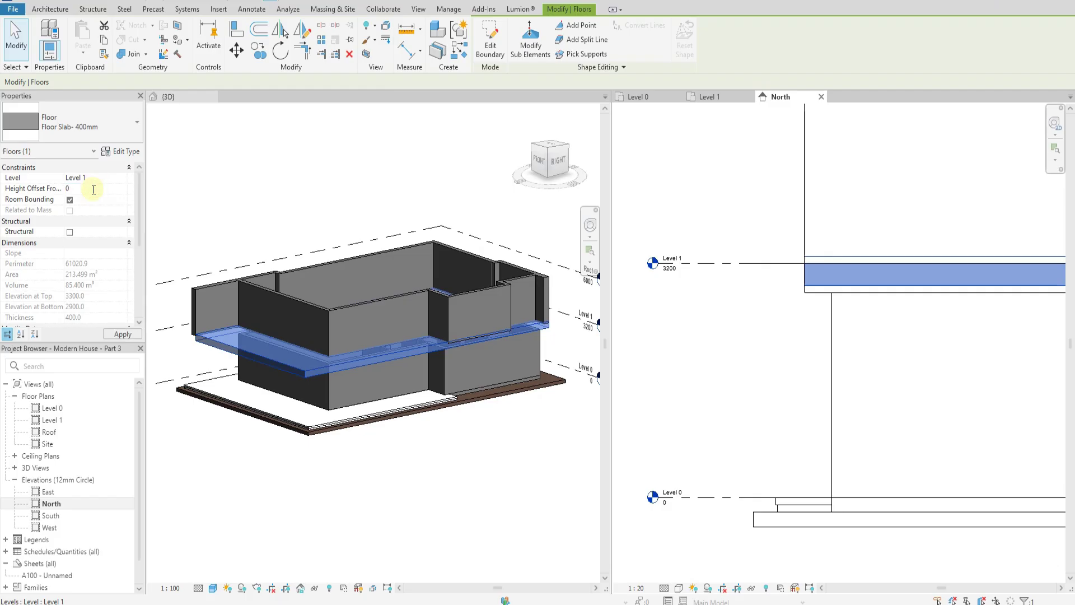
click(709, 373)
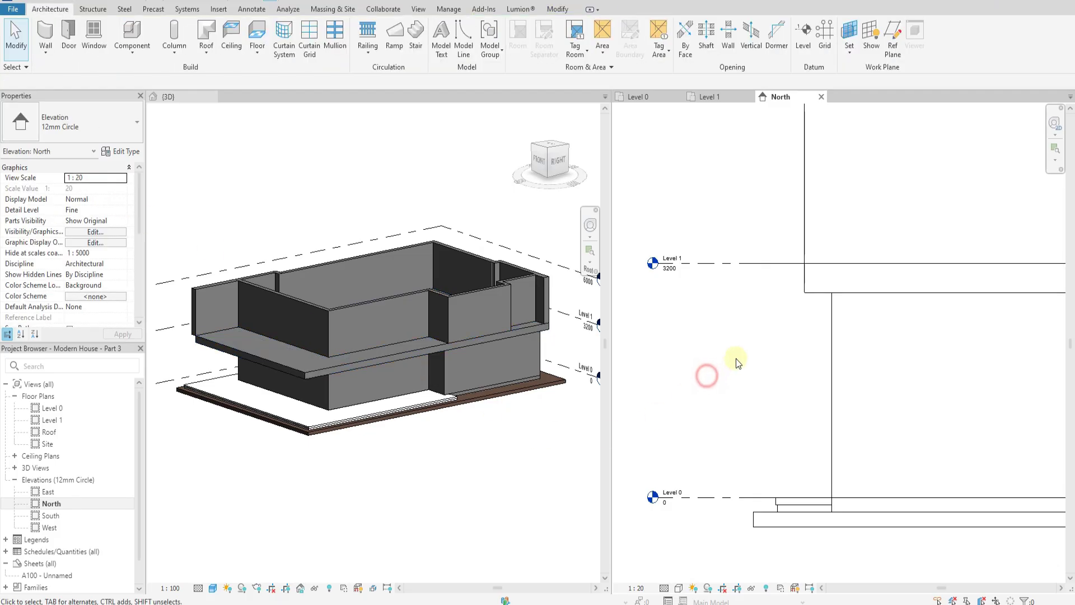
Examine the lowered Level 1 slab's outline in the Level 1 floor plan and from above in 3D.
scroll(753, 359, down, 2)
click(709, 96)
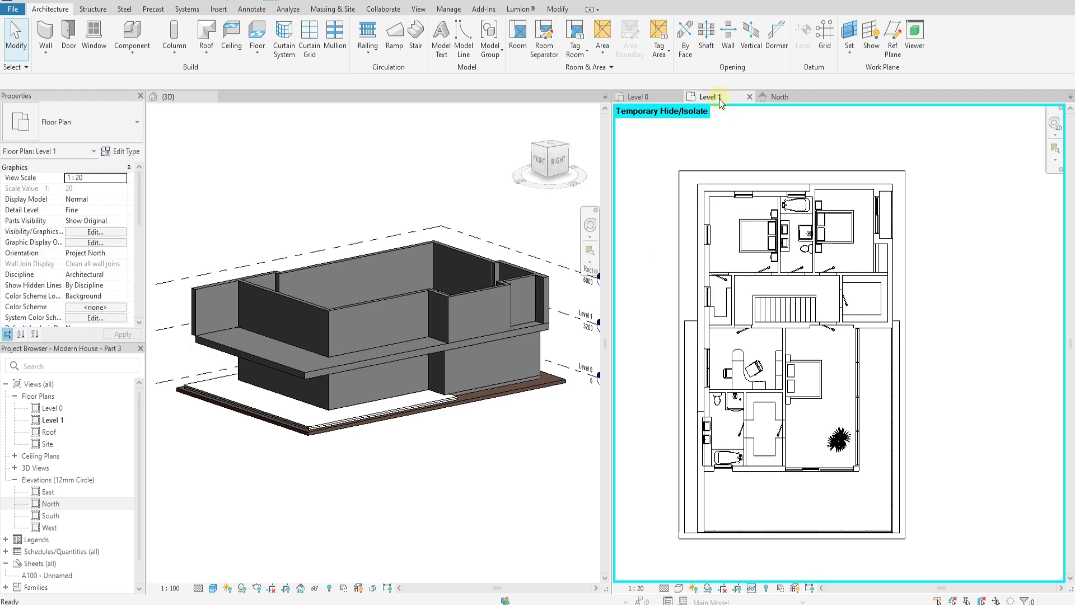
scroll(932, 268, down, 1)
click(959, 341)
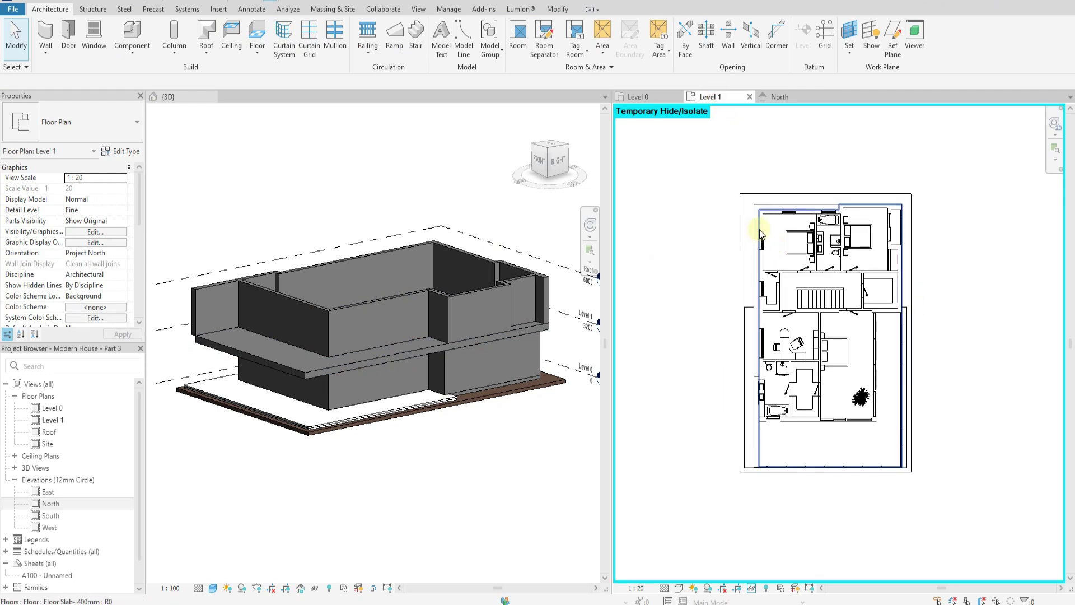
click(761, 234)
shift+middle_drag(408, 432, 446, 374)
click(454, 490)
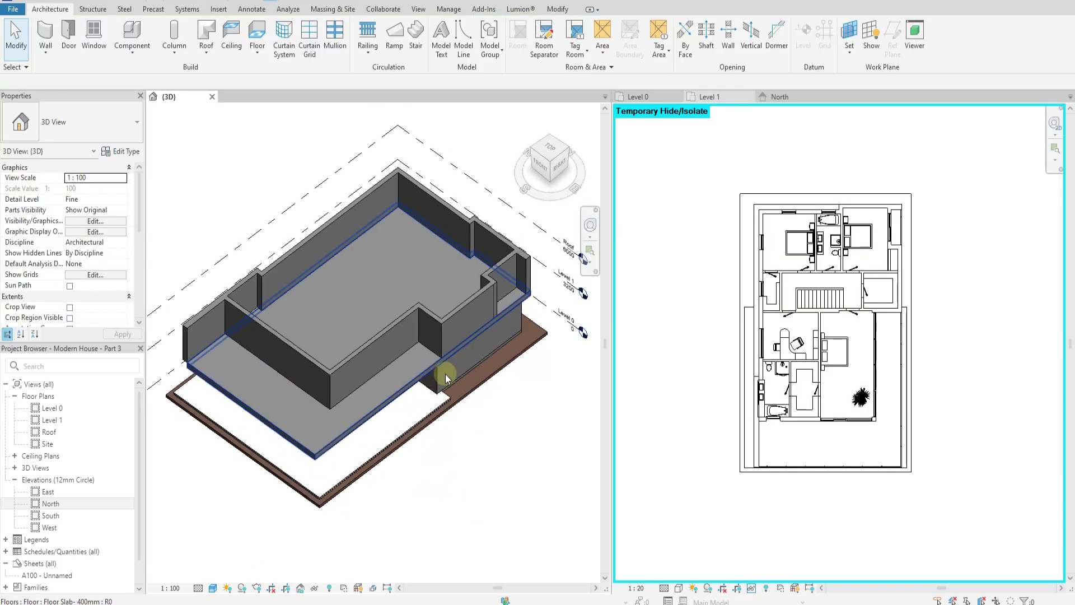
Measure the thickness of the interior wall between the bedrooms and the corridor in the Level 1 floor plan.
scroll(791, 282, up, 3)
click(671, 256)
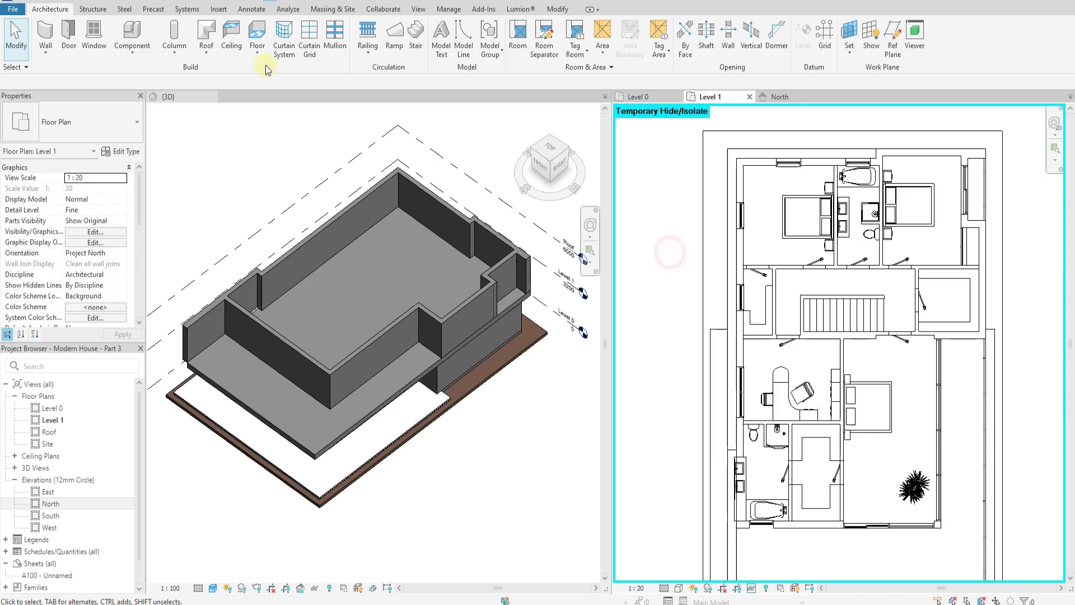
click(252, 9)
click(42, 35)
scroll(781, 253, up, 5)
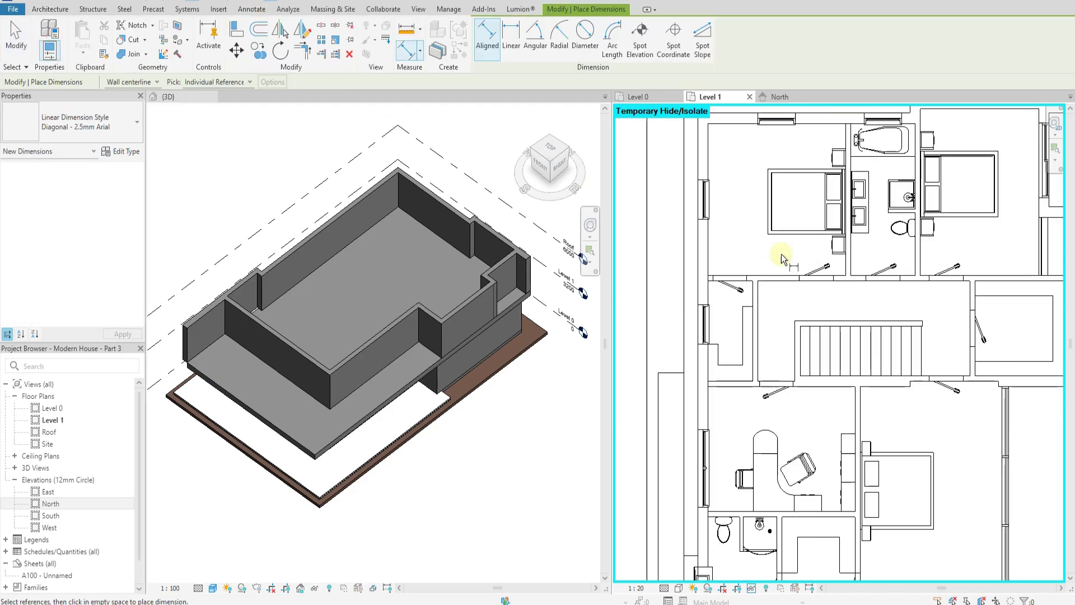
click(772, 288)
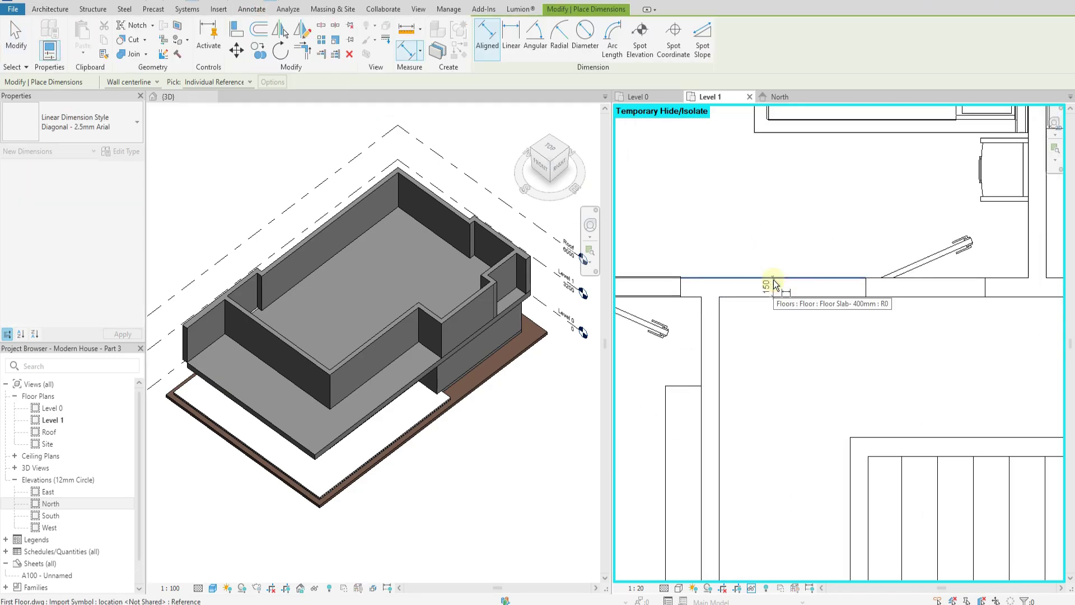
scroll(740, 330, down, 2)
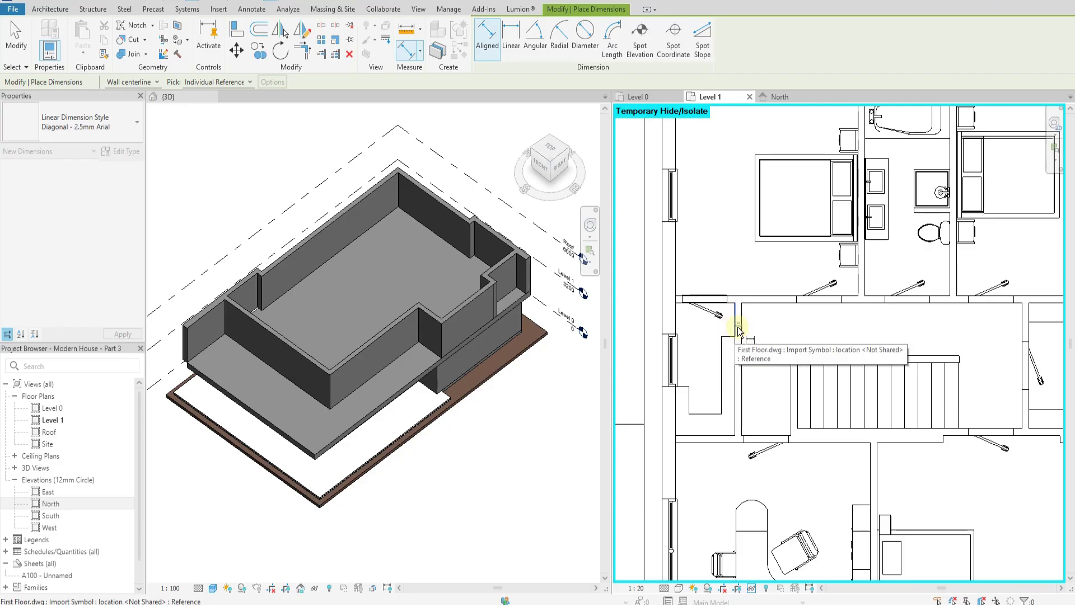
scroll(738, 330, down, 3)
key(Escape)
key(Escape)
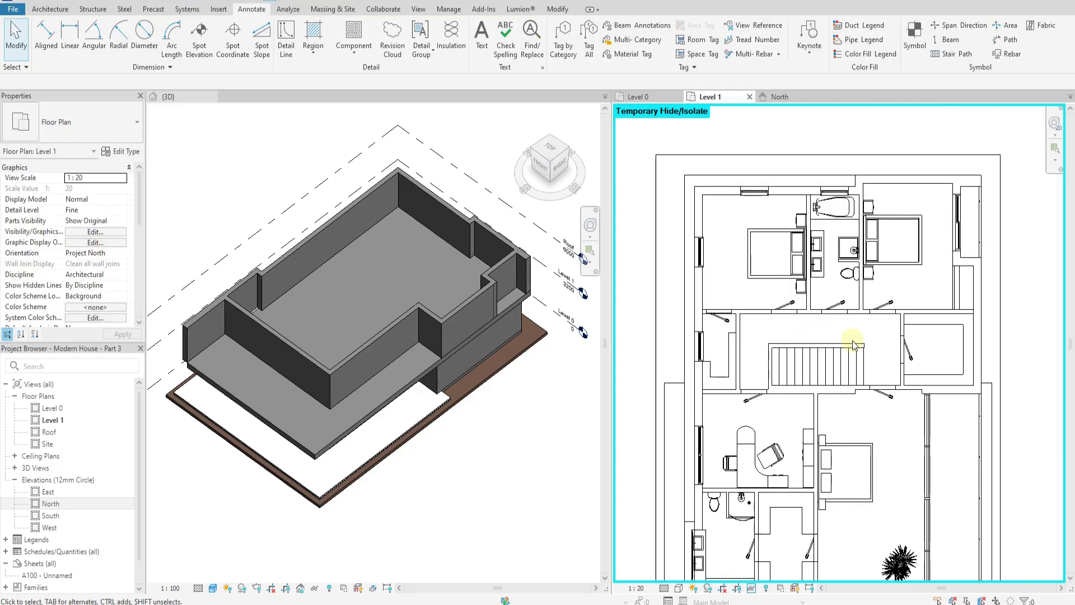
Restore the temporarily hidden elements in the Level 1 floor plan.
scroll(942, 401, up, 4)
scroll(968, 375, up, 2)
scroll(787, 350, down, 3)
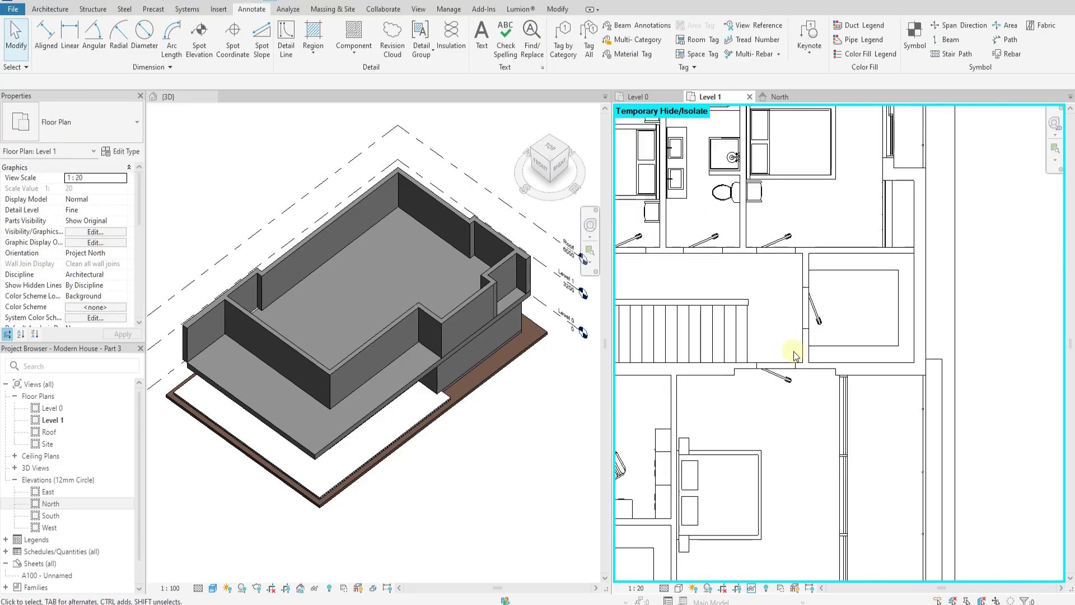
scroll(871, 375, down, 3)
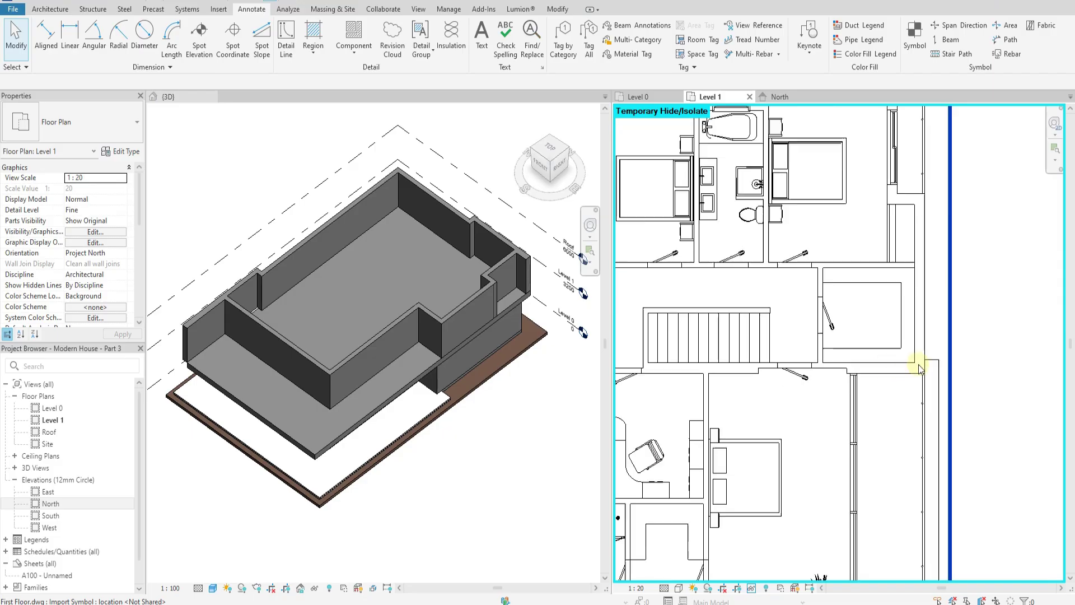
scroll(809, 241, down, 2)
click(752, 588)
click(769, 575)
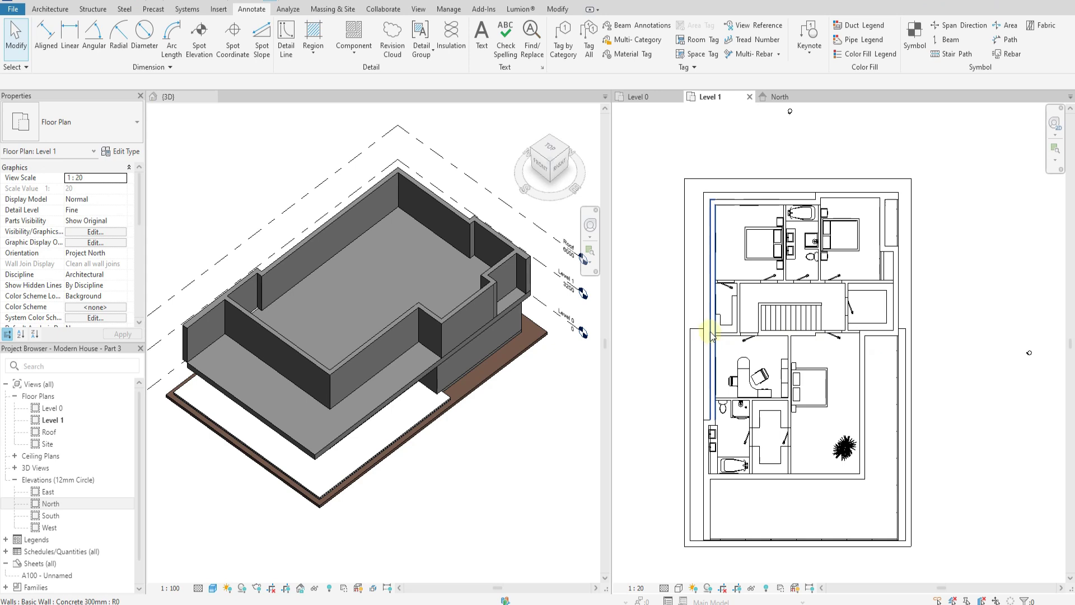
Draw a Concrete 150mm architectural wall from Level 1 up to Roof, top offset 0, across the plan between the bedrooms and the corridor.
scroll(709, 283, up, 2)
middle_drag(744, 231, 770, 270)
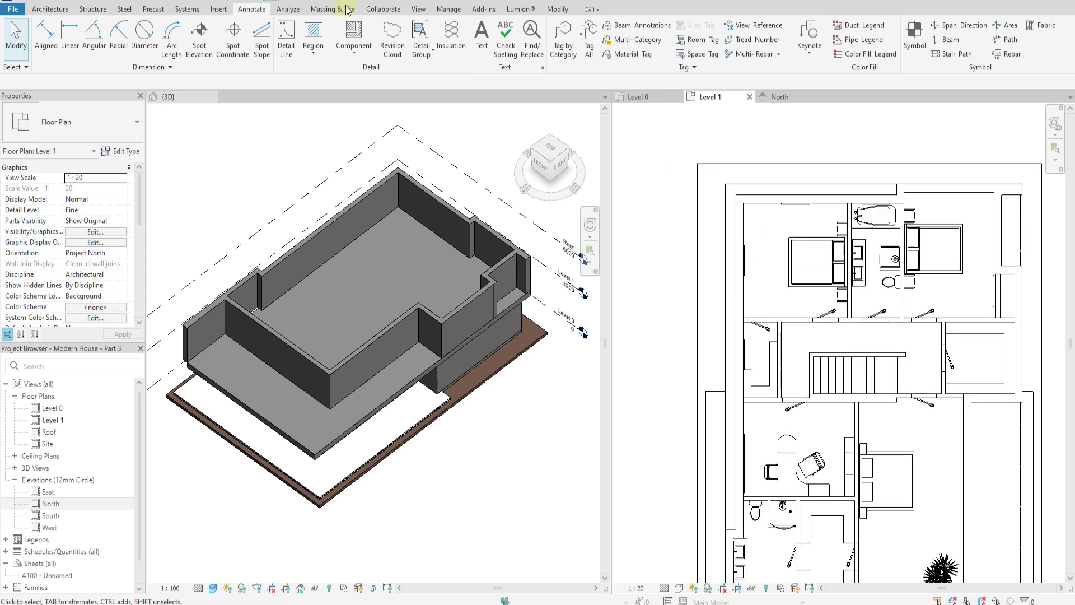
click(50, 9)
click(48, 54)
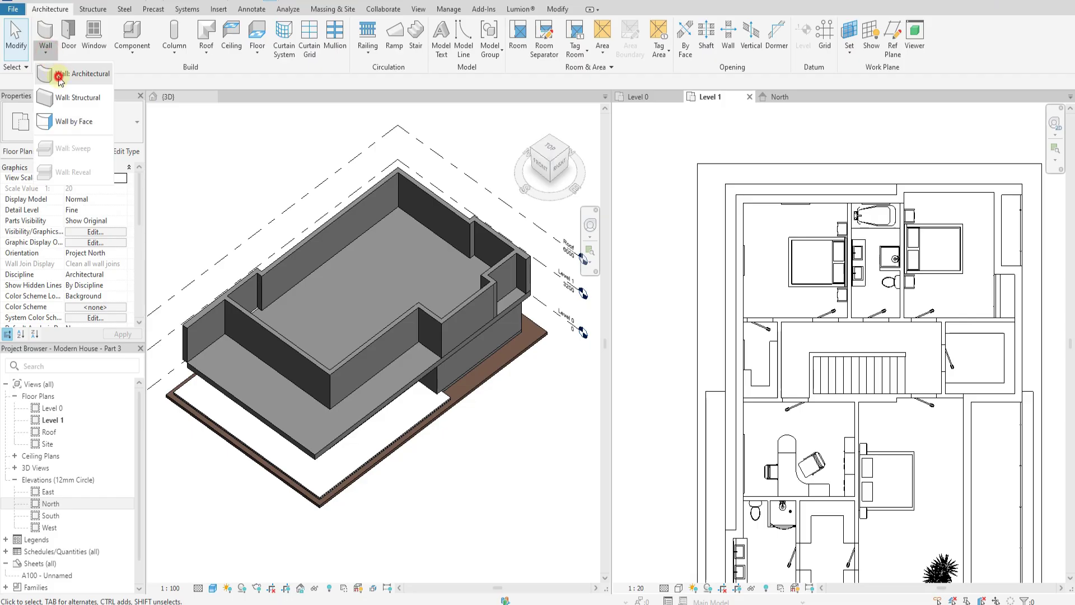
click(70, 75)
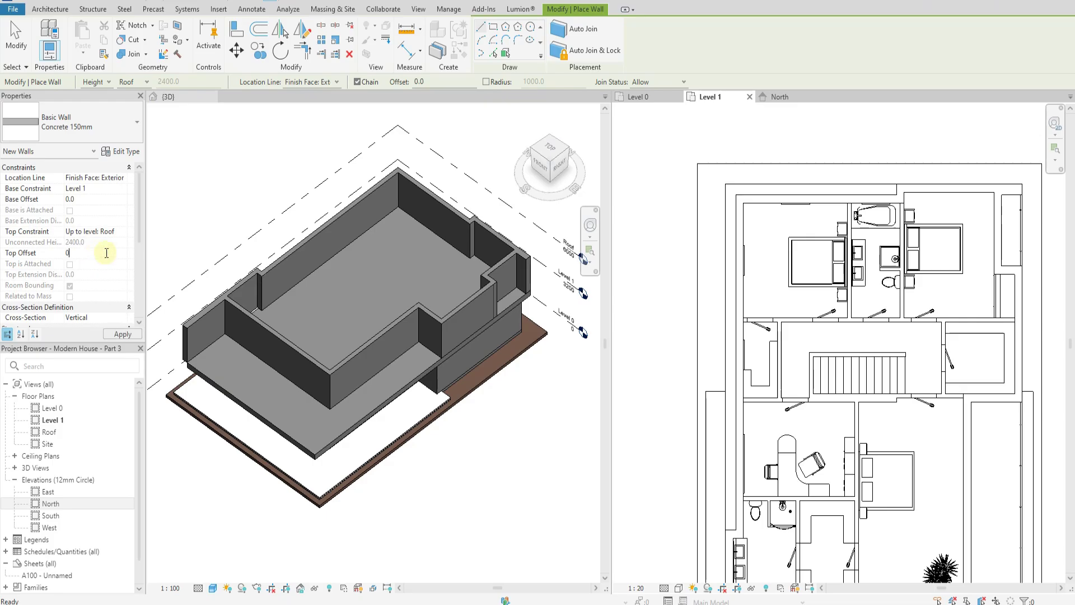
scroll(782, 292, up, 2)
scroll(744, 313, up, 3)
scroll(698, 314, up, 2)
click(686, 310)
scroll(732, 307, down, 3)
middle_drag(950, 321, 761, 313)
scroll(888, 307, up, 3)
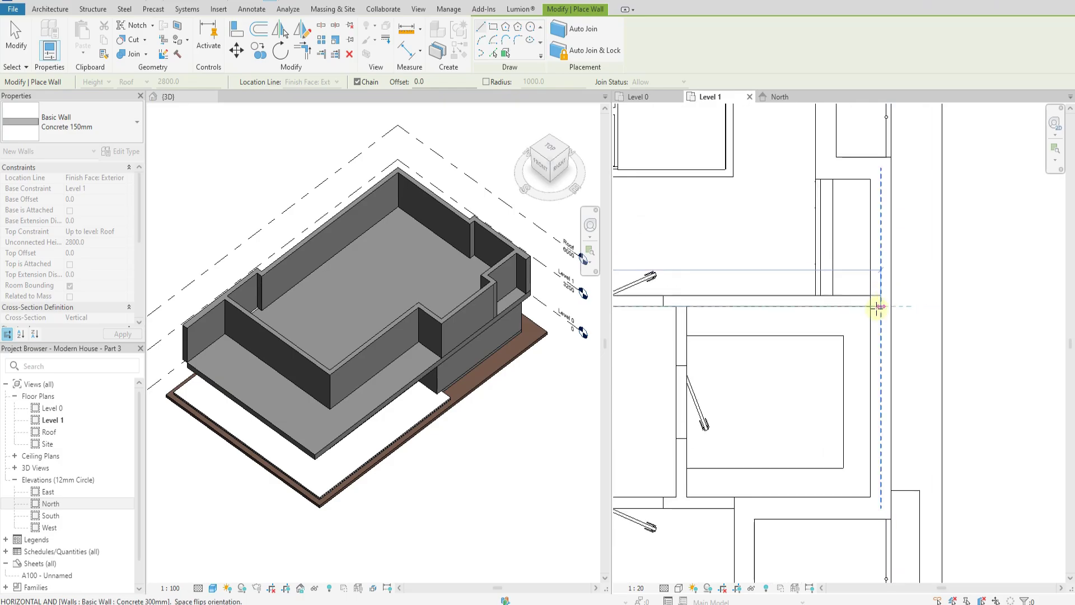
click(871, 307)
scroll(872, 313, down, 3)
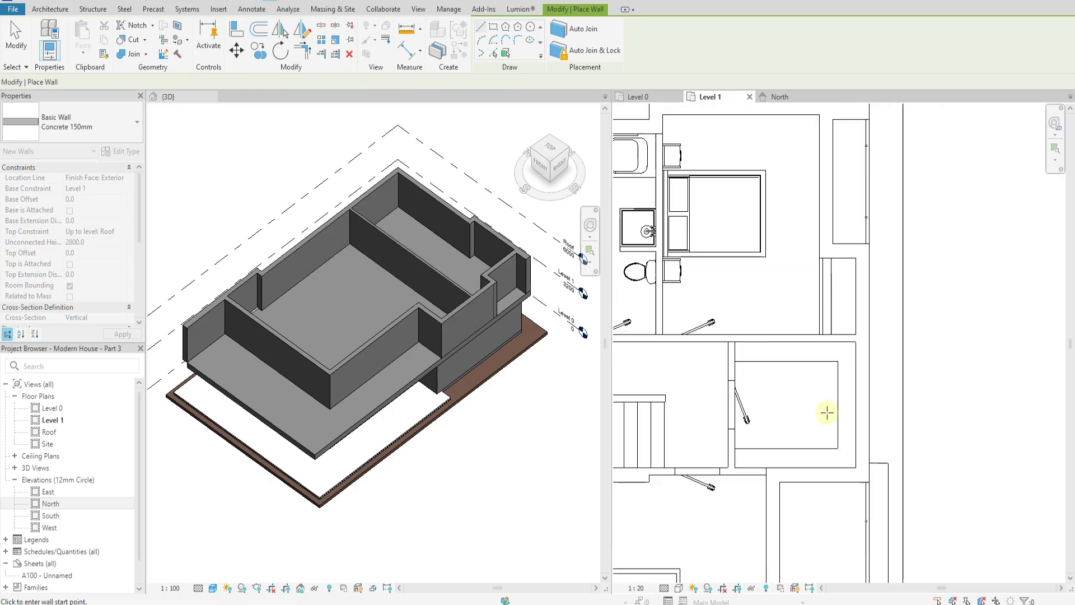
Draw a Concrete 150mm wall between the upper bathroom and the bedroom on its toilet side, from the corridor wall to the exterior wall.
scroll(761, 360, up, 3)
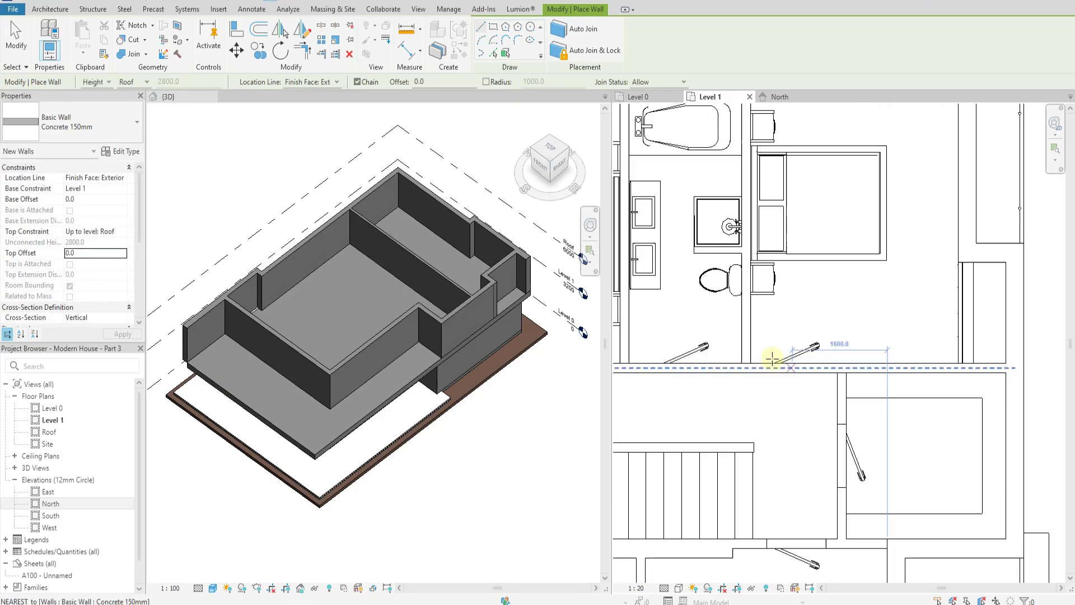
click(755, 364)
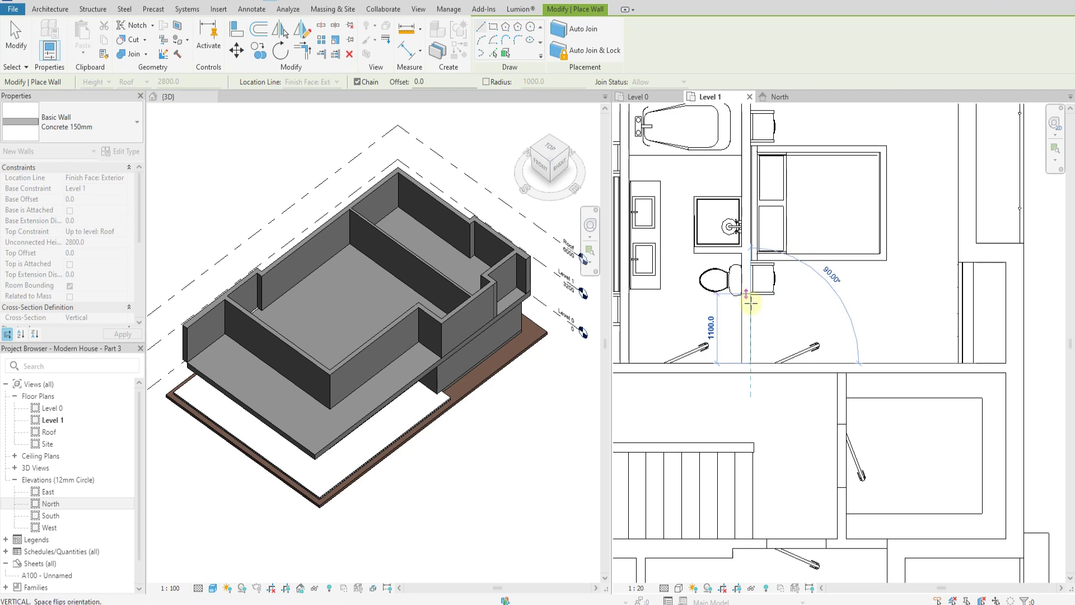
middle_drag(749, 297, 764, 434)
scroll(767, 239, up, 2)
click(765, 235)
key(Escape)
Draw the Concrete 150mm wall on the upper bathroom's washbasin side, from the exterior wall to the corridor wall.
scroll(958, 250, down, 4)
scroll(793, 263, up, 4)
click(790, 224)
middle_drag(800, 332, 777, 172)
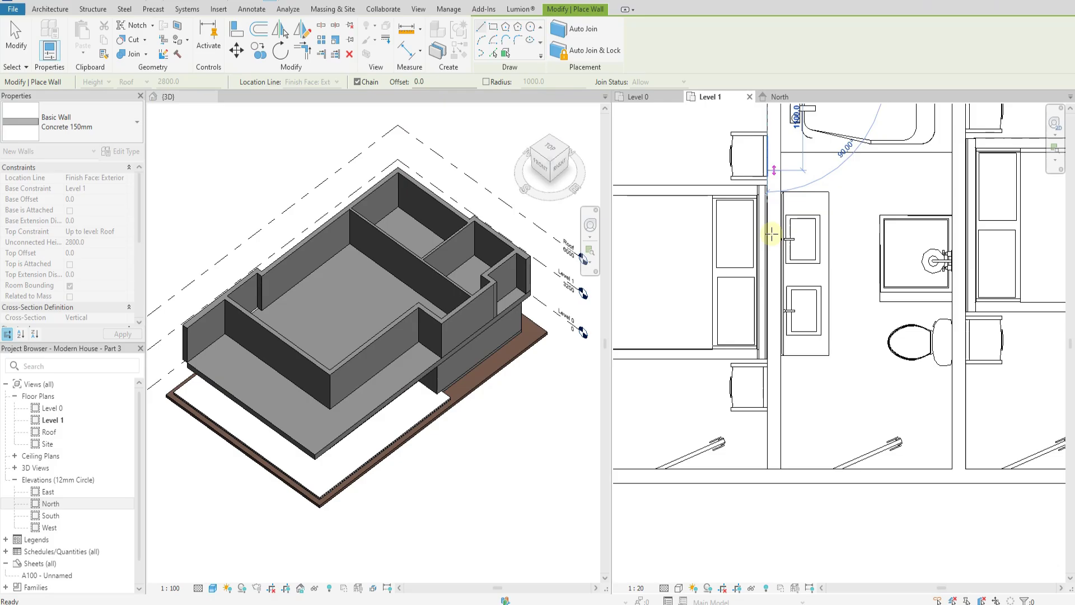
click(771, 464)
key(Escape)
scroll(829, 218, down, 5)
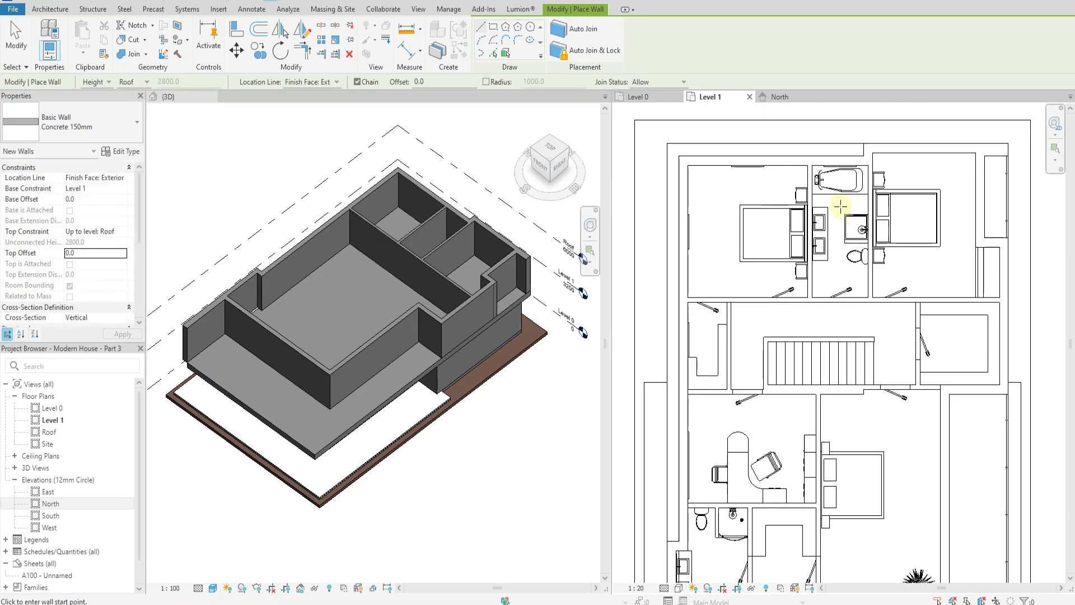
Draw a Concrete 150mm wall between the small storage room and the stair hall, starting at the corridor wall.
scroll(729, 350, up, 3)
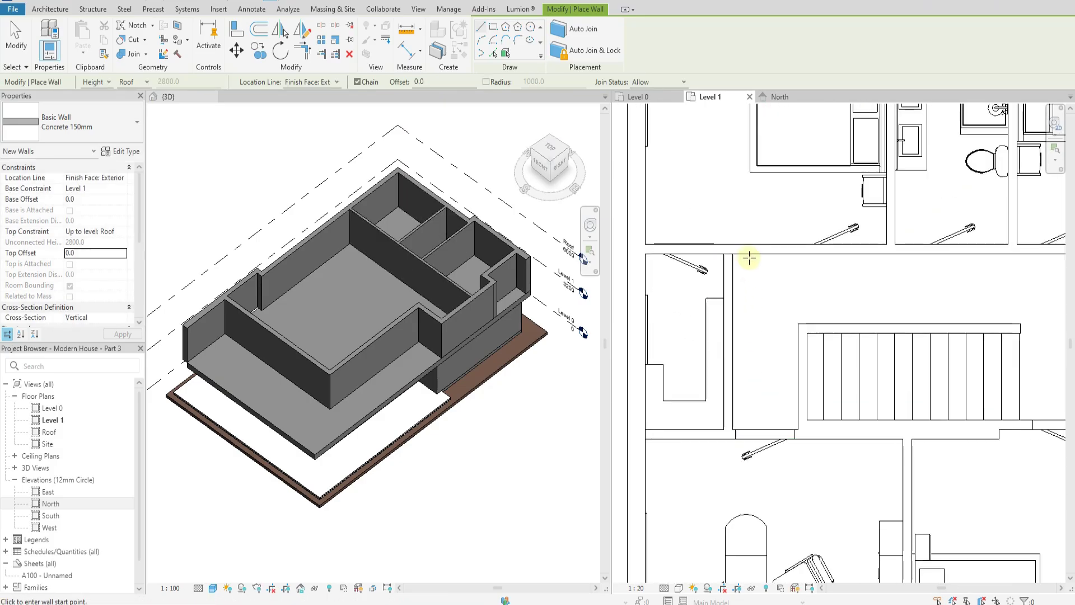
click(733, 254)
scroll(735, 434, up, 2)
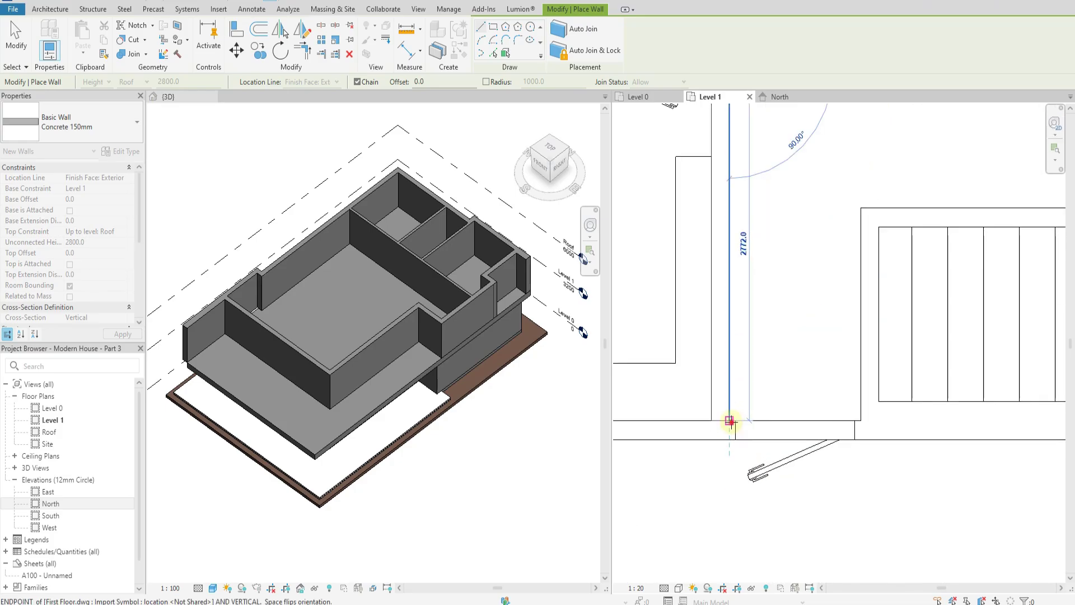
click(730, 421)
key(Escape)
scroll(799, 413, down, 2)
Draw a Concrete 150mm wall between the storage room and the study, from the exterior wall past the study door towards the stairs.
click(650, 415)
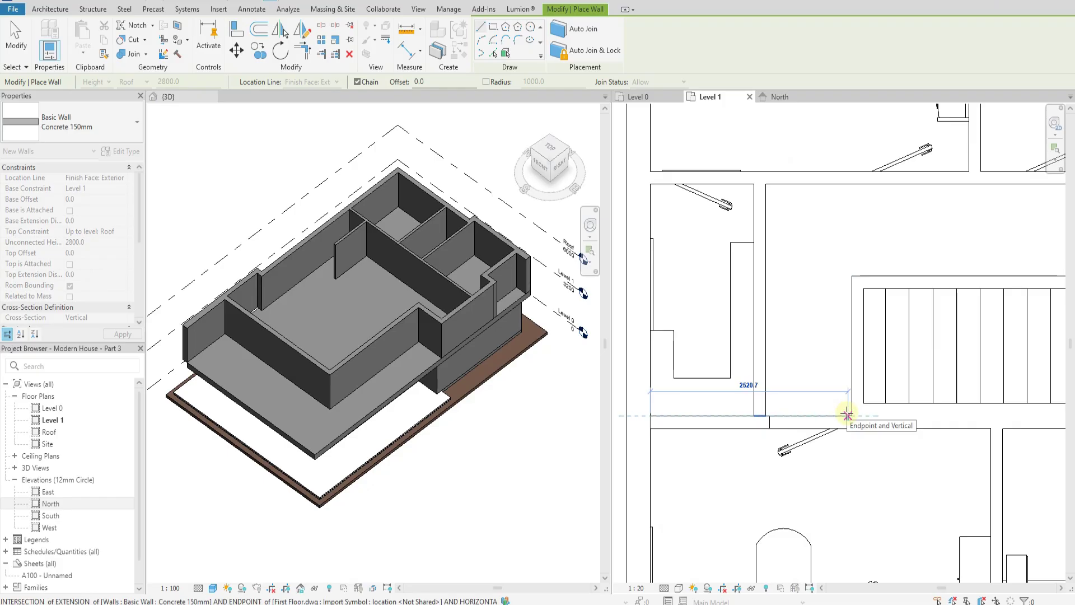
scroll(846, 412, down, 2)
middle_drag(848, 412, 714, 381)
scroll(711, 377, up, 3)
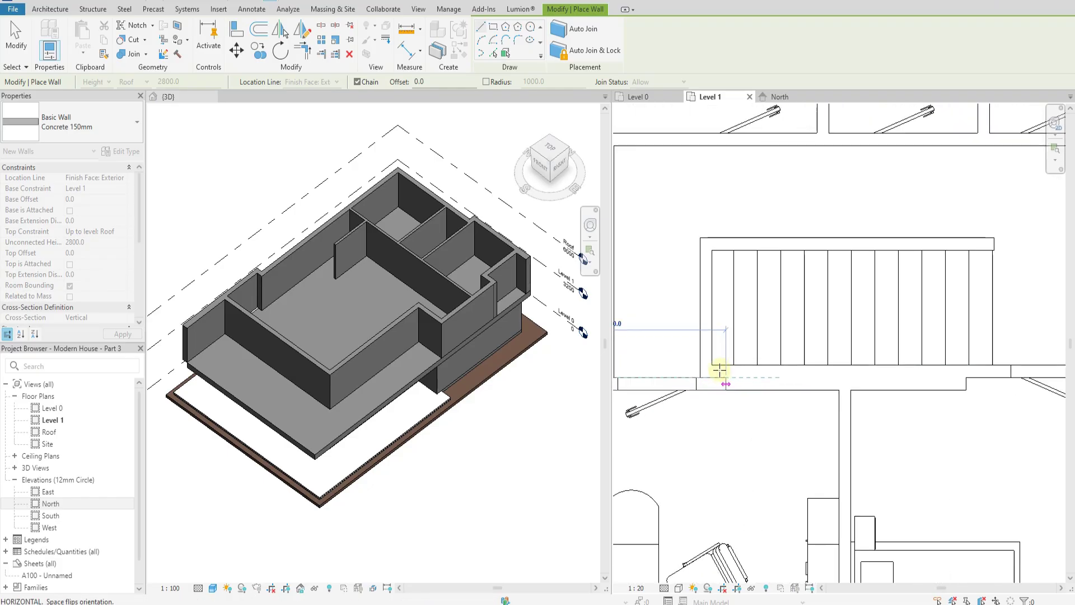
click(696, 378)
key(Escape)
Draw a Concrete 150mm wall between the study and the large bedroom, running from the stair side to the balcony-side exterior wall.
scroll(823, 288, down, 1)
click(835, 350)
scroll(838, 353, down, 1)
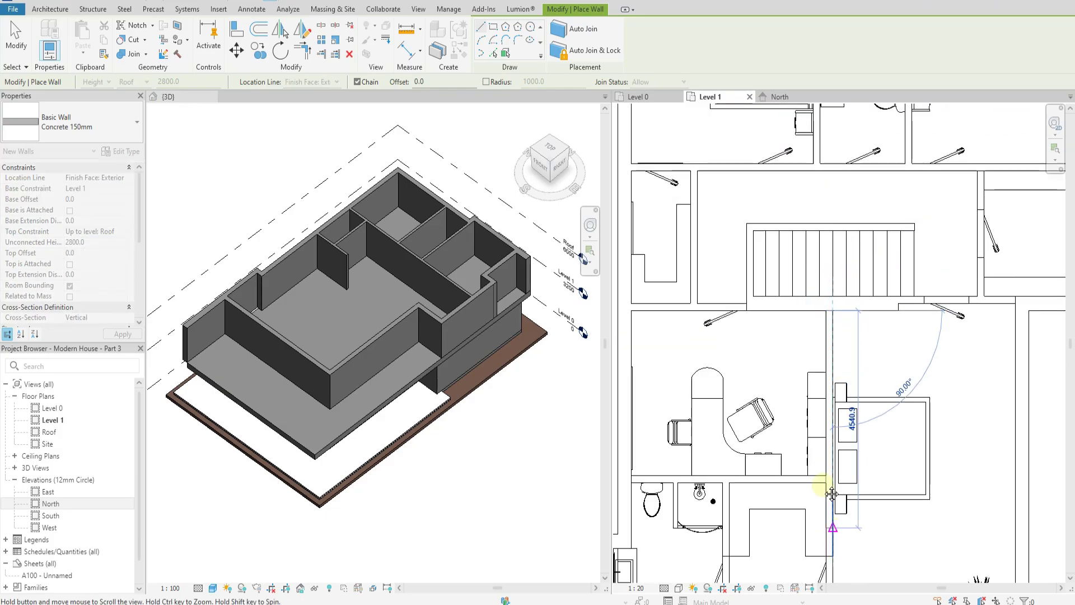
middle_drag(831, 526, 793, 351)
scroll(795, 508, up, 1)
click(796, 511)
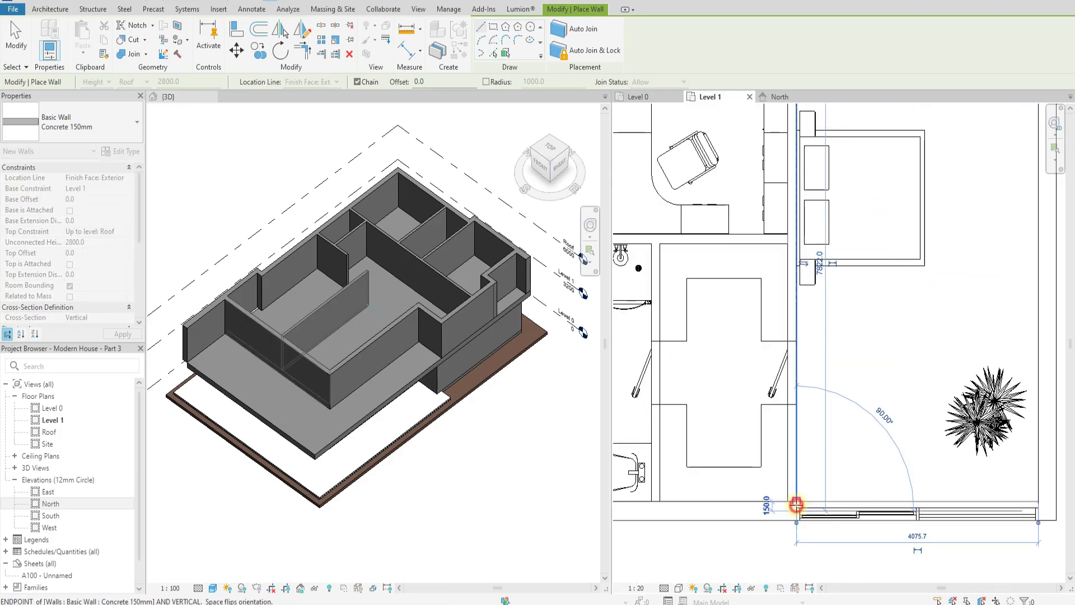
scroll(893, 422, down, 1)
key(Escape)
Draw a Concrete 150mm wall between the study and the walk-in closet, ending at the large bedroom's wall.
scroll(743, 320, up, 2)
click(739, 288)
click(908, 288)
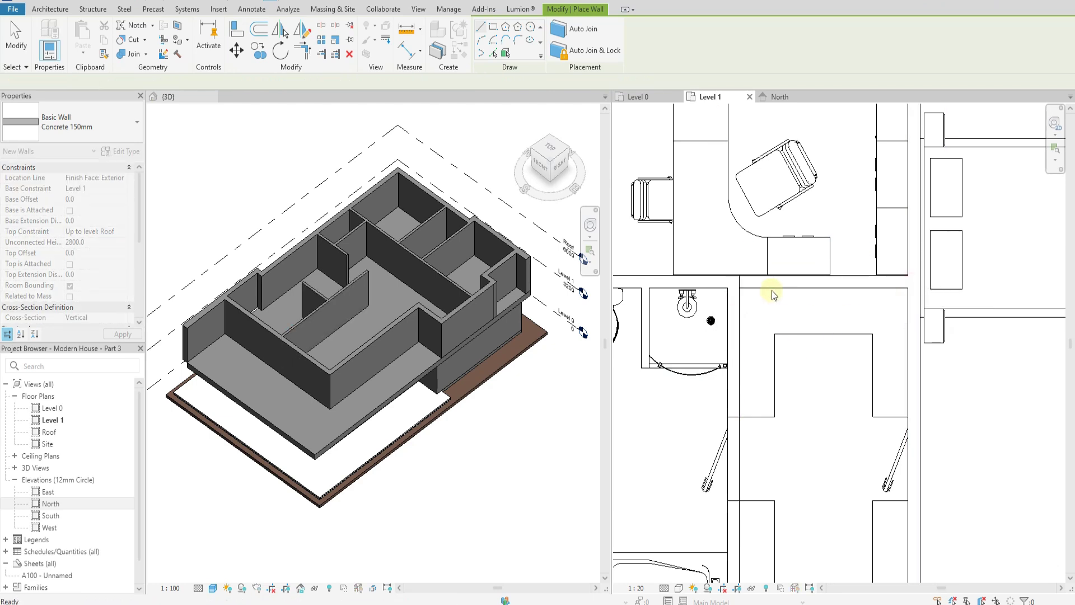
key(Escape)
key(Escape)
Extend the free end of the wall below the study past the lower bathroom to the exterior wall.
click(763, 288)
scroll(893, 305, up, 2)
drag(803, 312, 633, 310)
key(Escape)
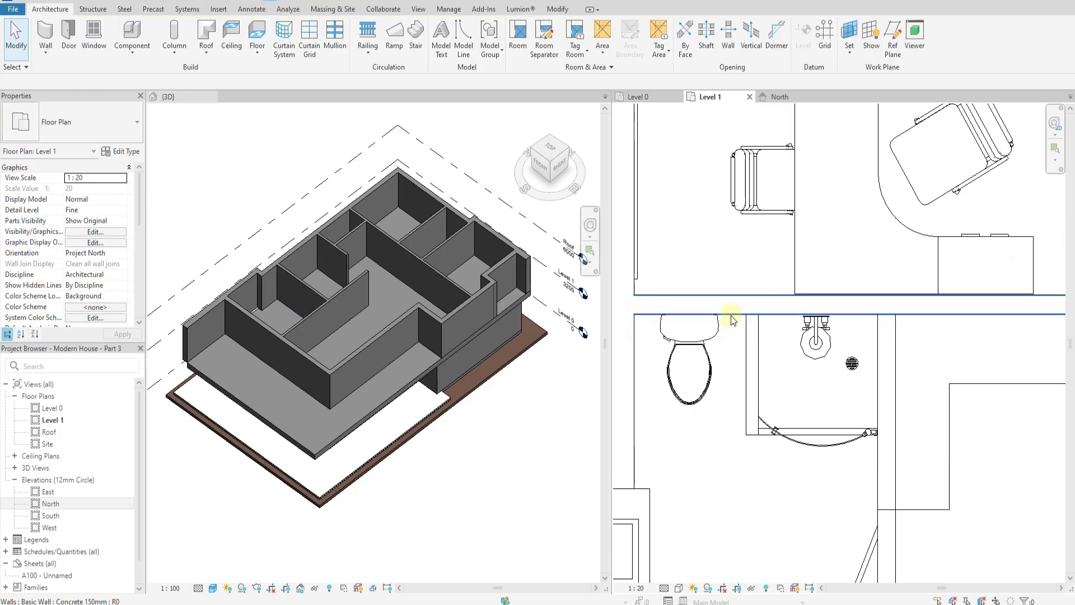
Try to draw a matching Concrete 150mm wall between the toilet and the shower in the lower bathroom.
click(731, 316)
right_click(730, 316)
click(762, 394)
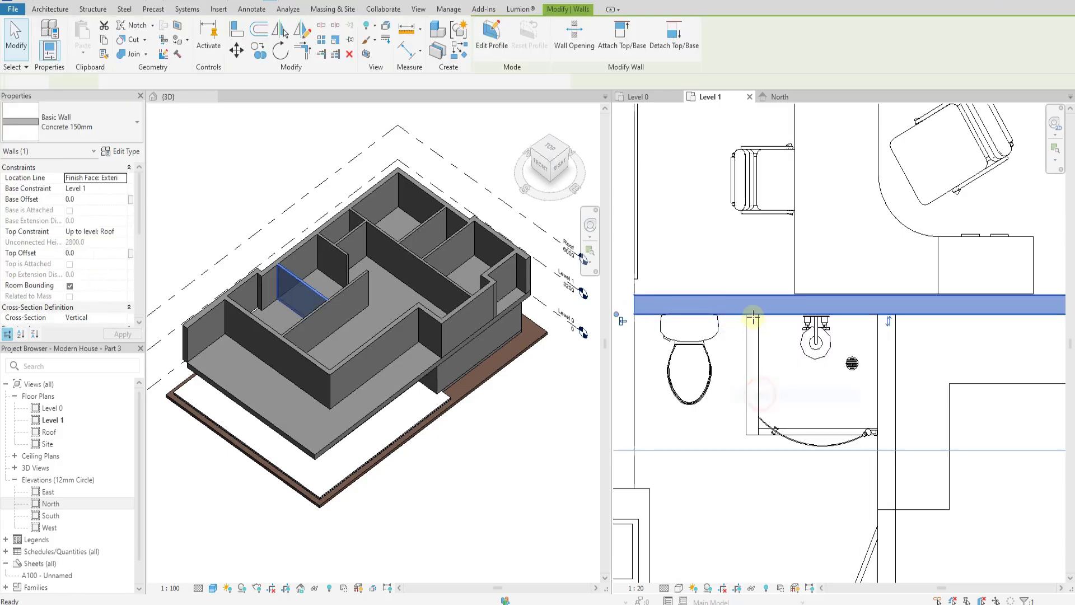
scroll(737, 346, up, 1)
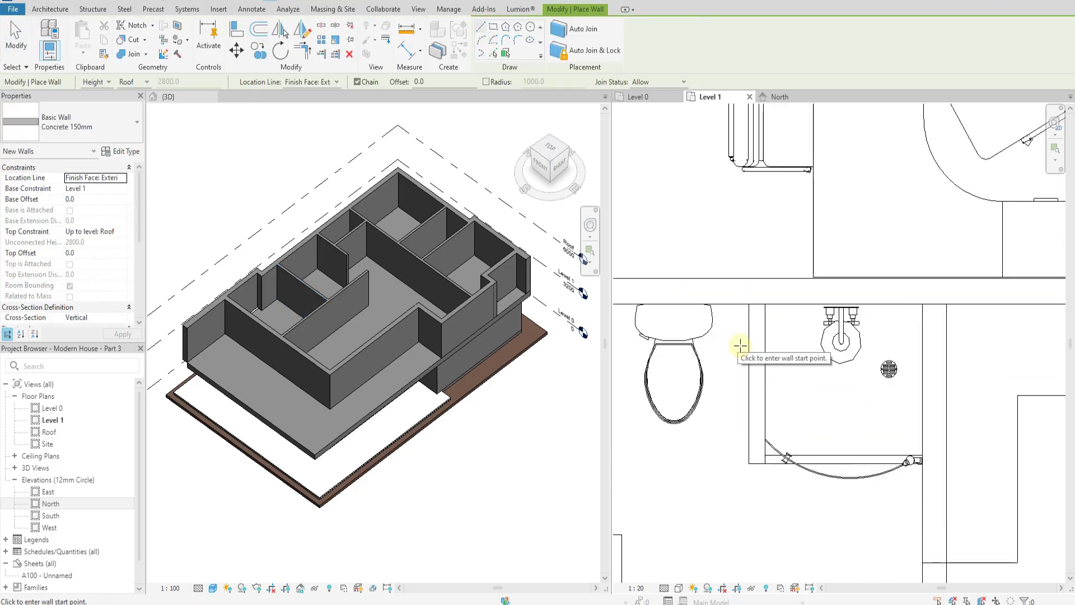
click(750, 304)
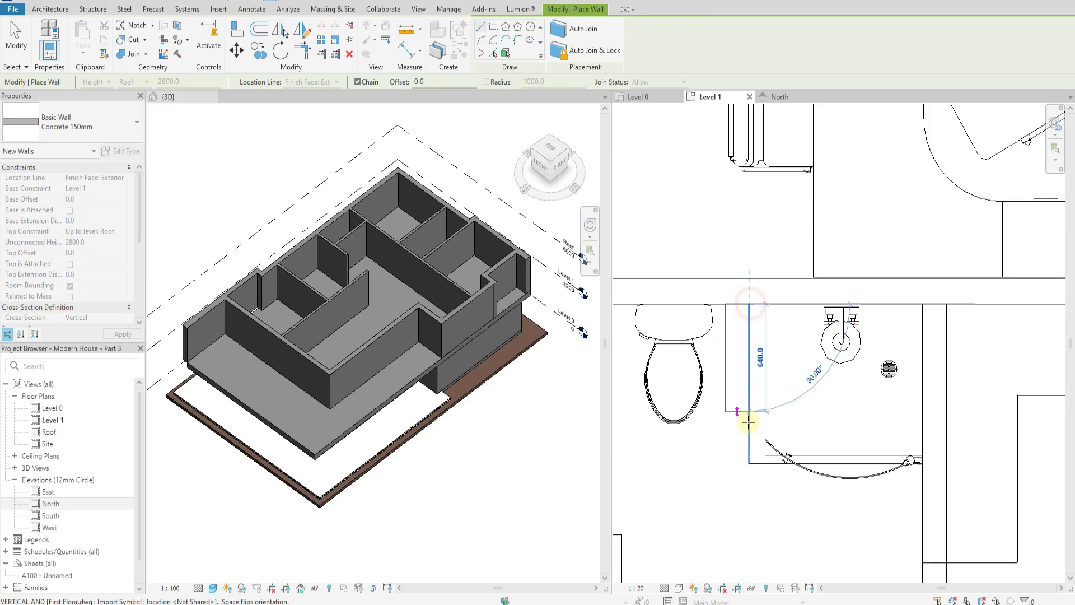
click(749, 463)
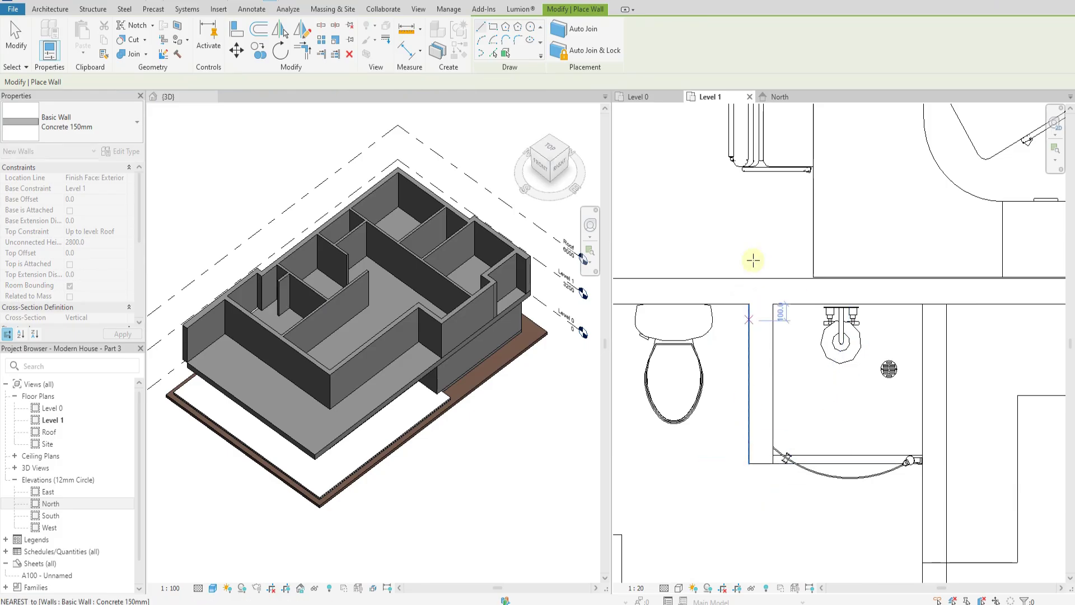
Delete the short Concrete 150mm wall between the toilet and the shower.
scroll(751, 262, down, 1)
key(Escape)
key(Escape)
click(764, 326)
scroll(764, 326, up, 1)
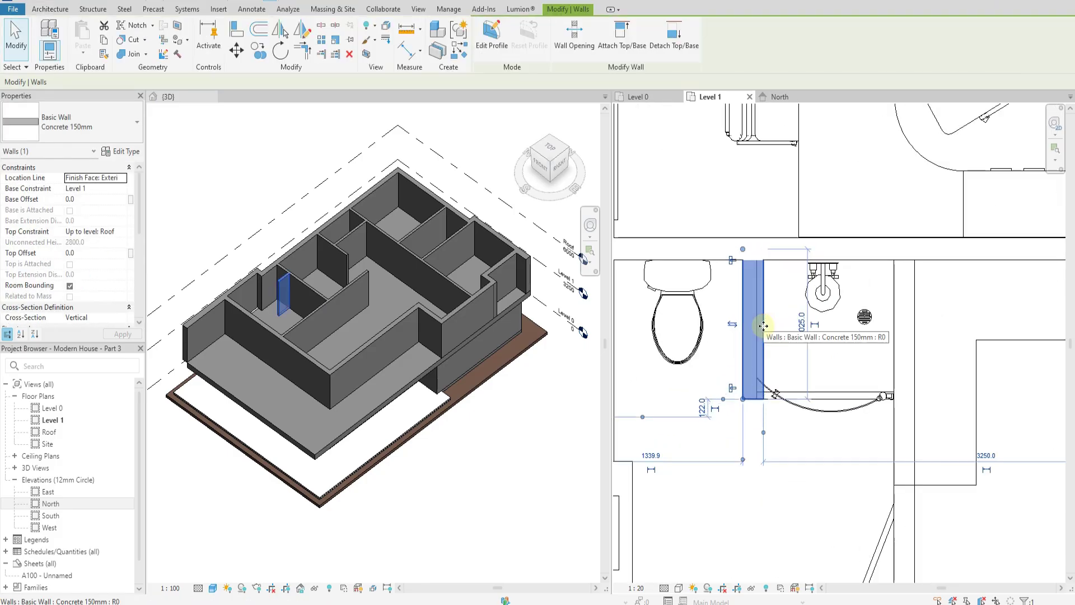
key(Escape)
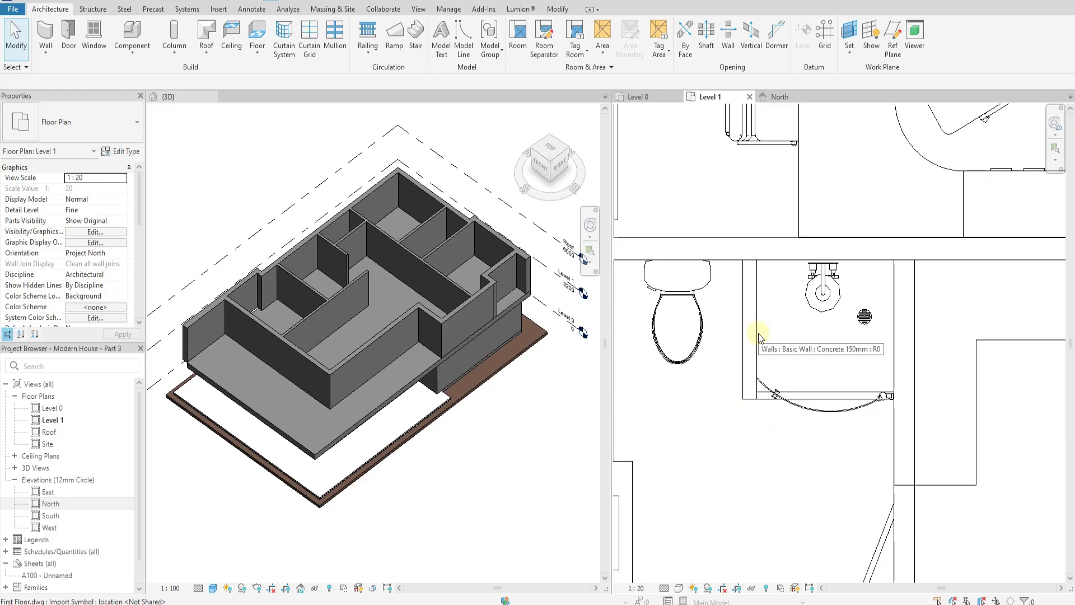
Measure the thickness of the shower partition in the imported First Floor drawing.
click(248, 9)
click(45, 34)
click(757, 333)
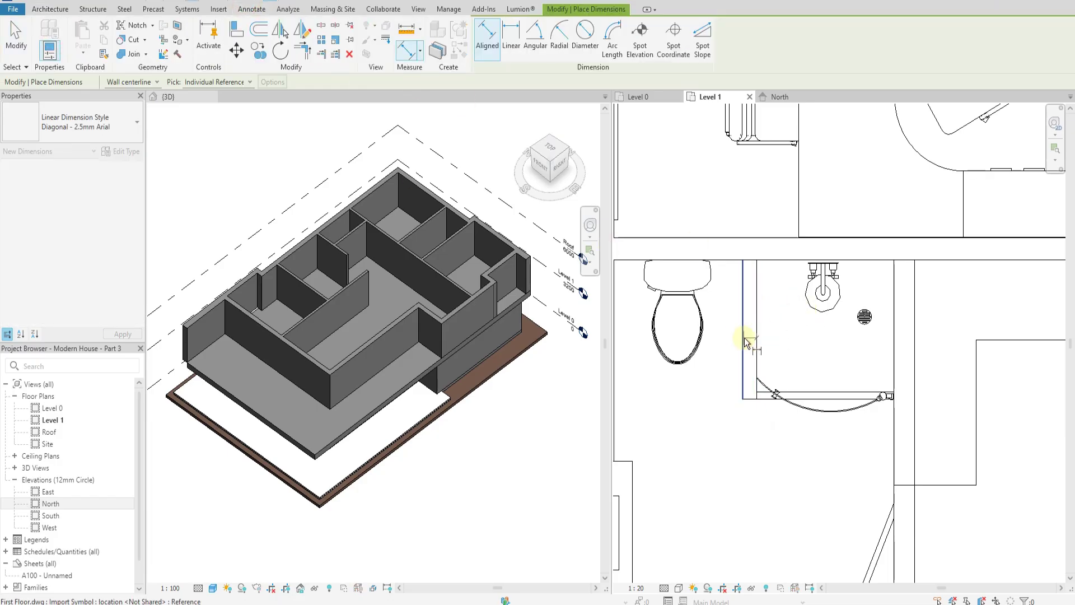
key(Escape)
key(Escape)
Duplicate the Concrete 150mm wall type as Concrete 100mm and set its concrete structure layer to 100 mm thick.
click(42, 12)
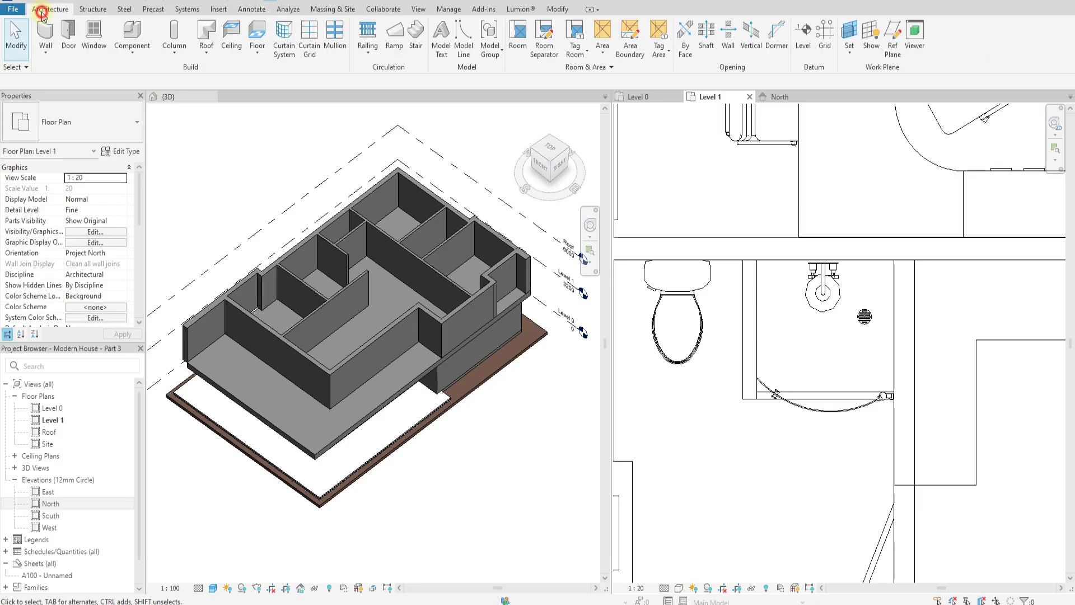
click(44, 51)
click(68, 73)
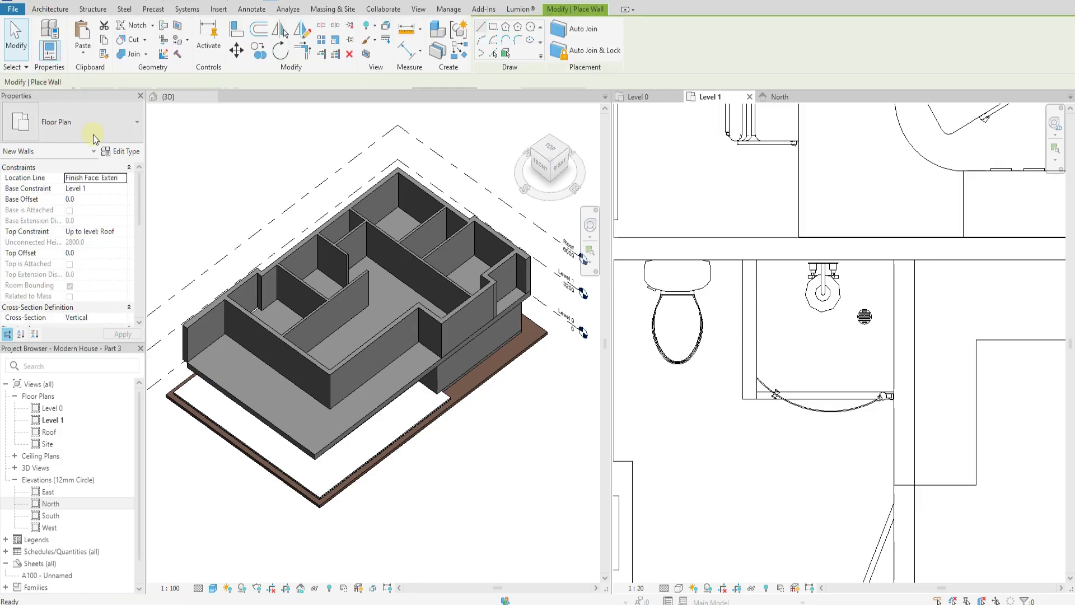
click(120, 152)
click(621, 153)
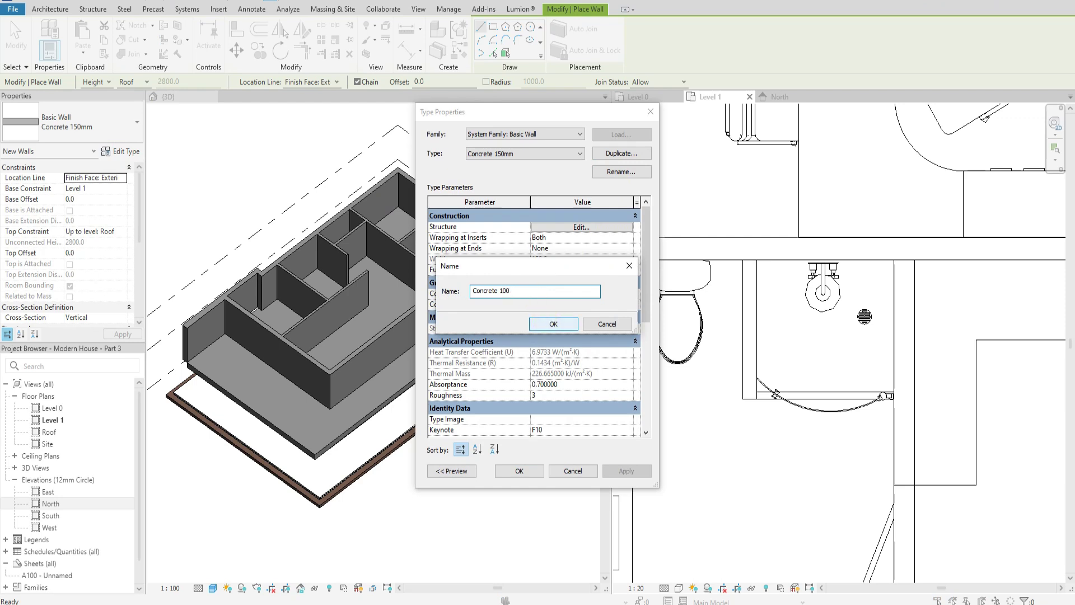
click(544, 325)
click(558, 227)
click(543, 252)
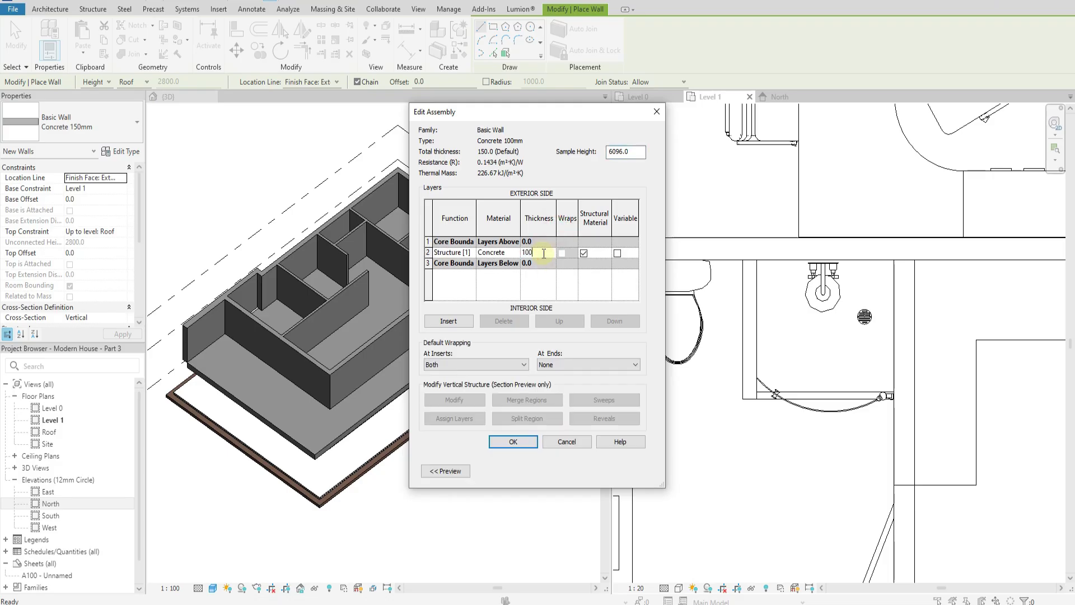
click(515, 442)
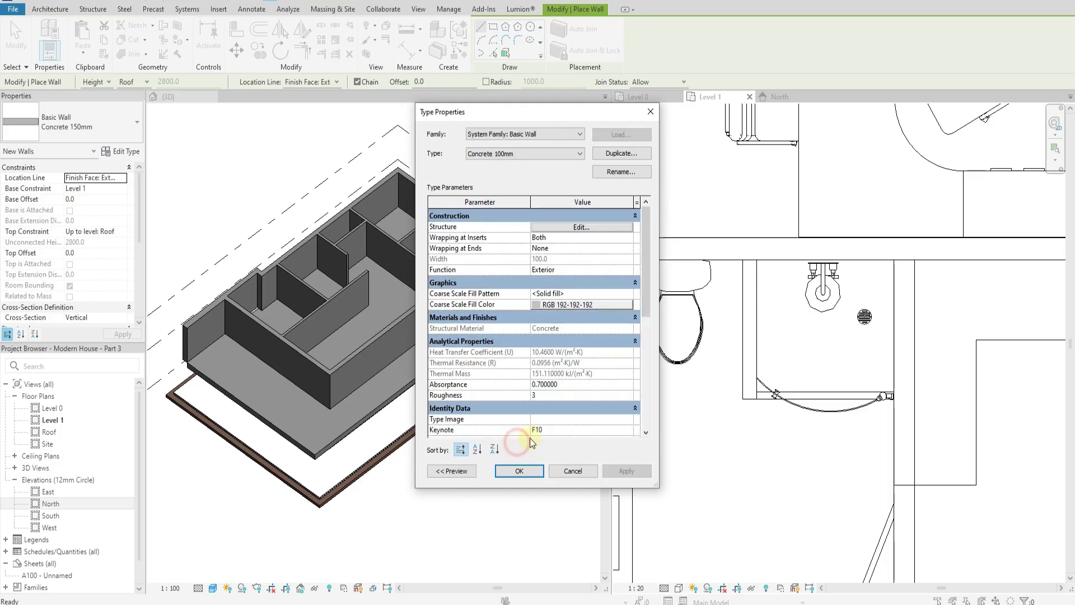
click(522, 472)
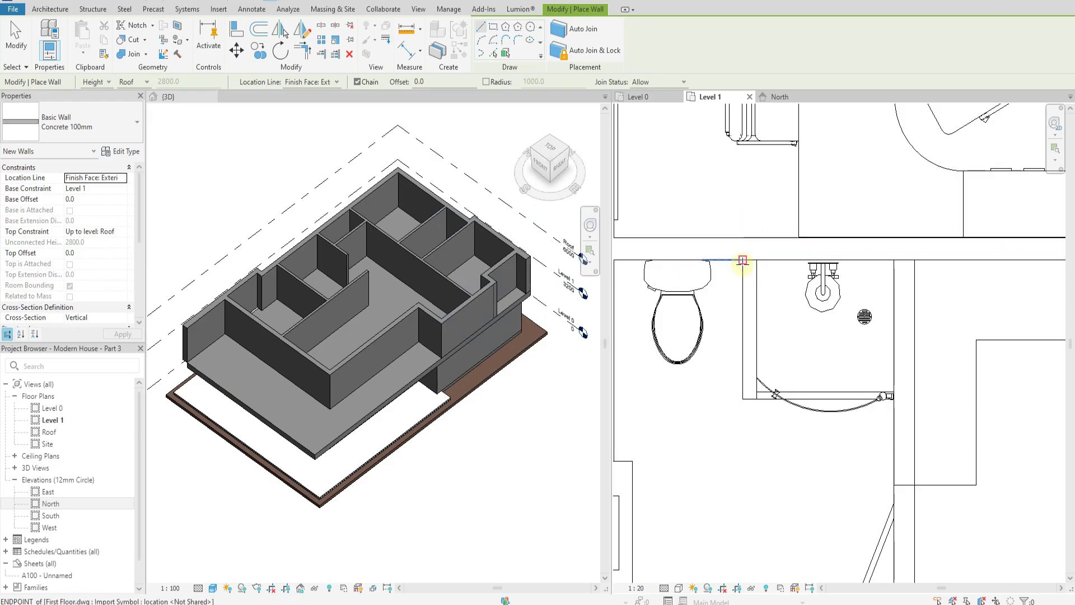
Draw a Concrete 100mm wall along the partition between the toilet and the shower in the lower bathroom.
click(743, 259)
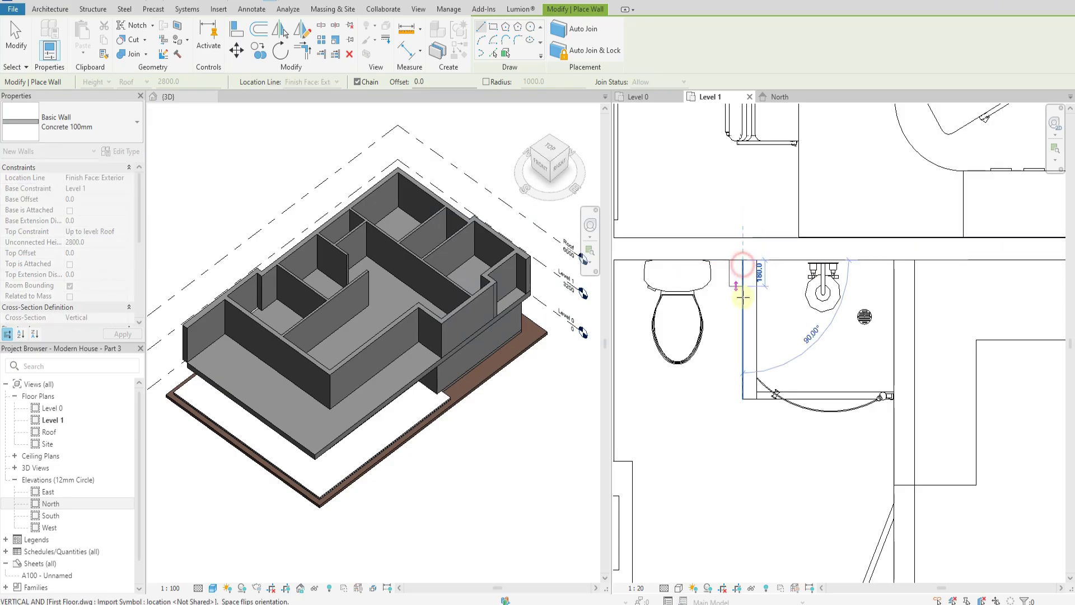
click(743, 399)
key(Escape)
key(Escape)
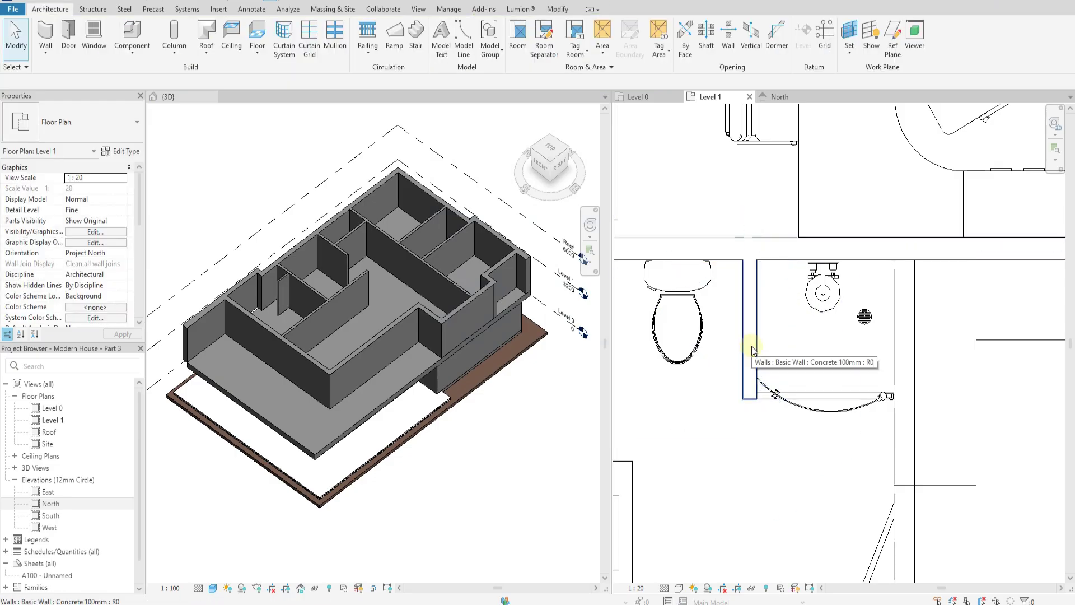
Draw a Concrete 150mm wall between the lower bathroom and the adjoining closet, from the wall below the study to the exterior wall.
scroll(732, 241, down, 2)
click(45, 52)
click(73, 78)
click(95, 132)
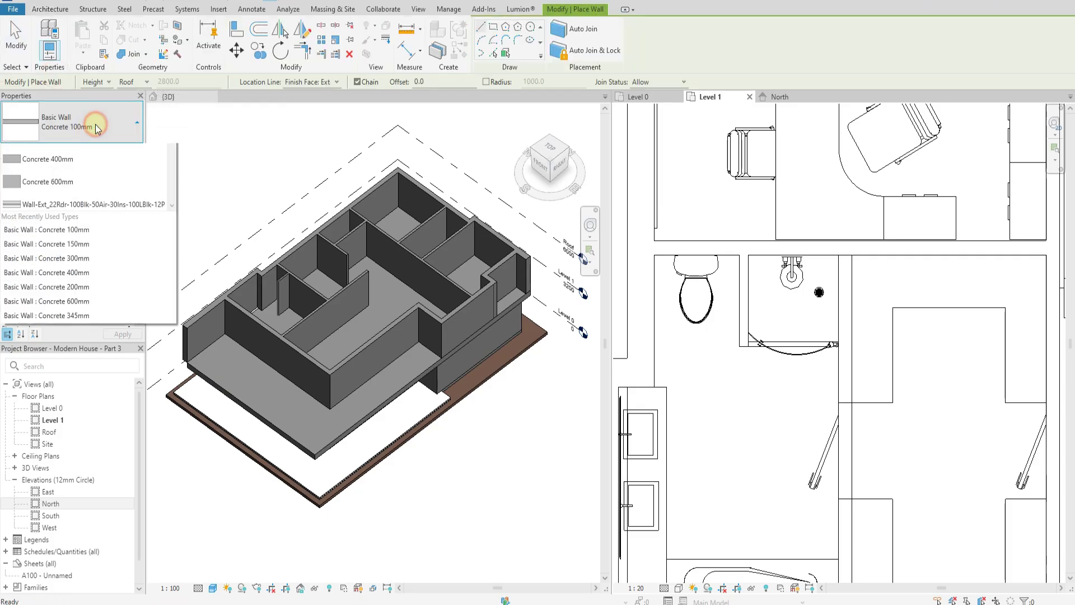
click(72, 206)
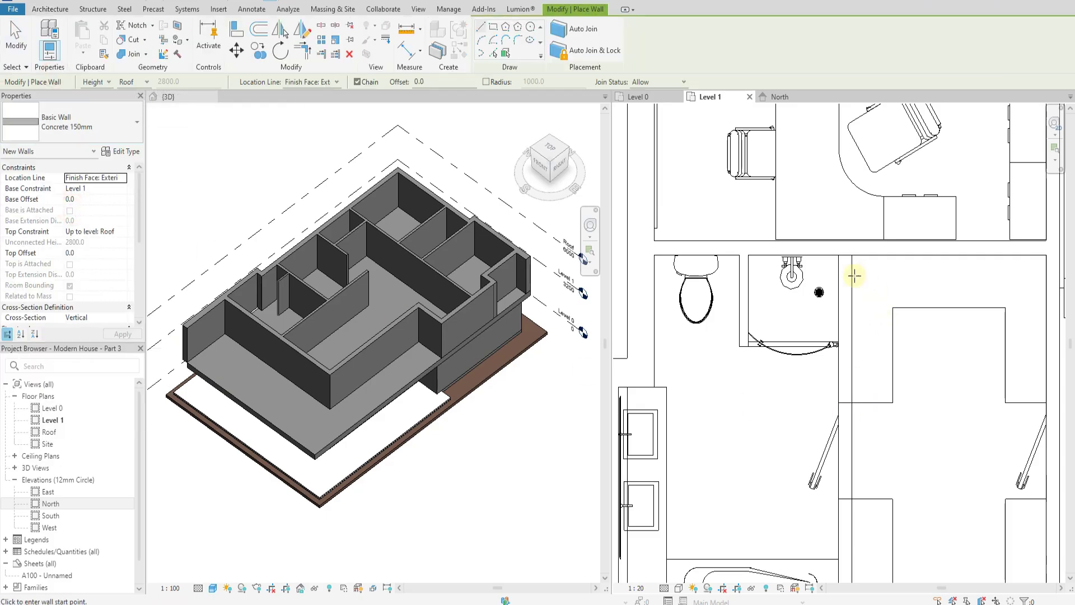
click(387, 396)
shift+middle_drag(362, 406, 616, 504)
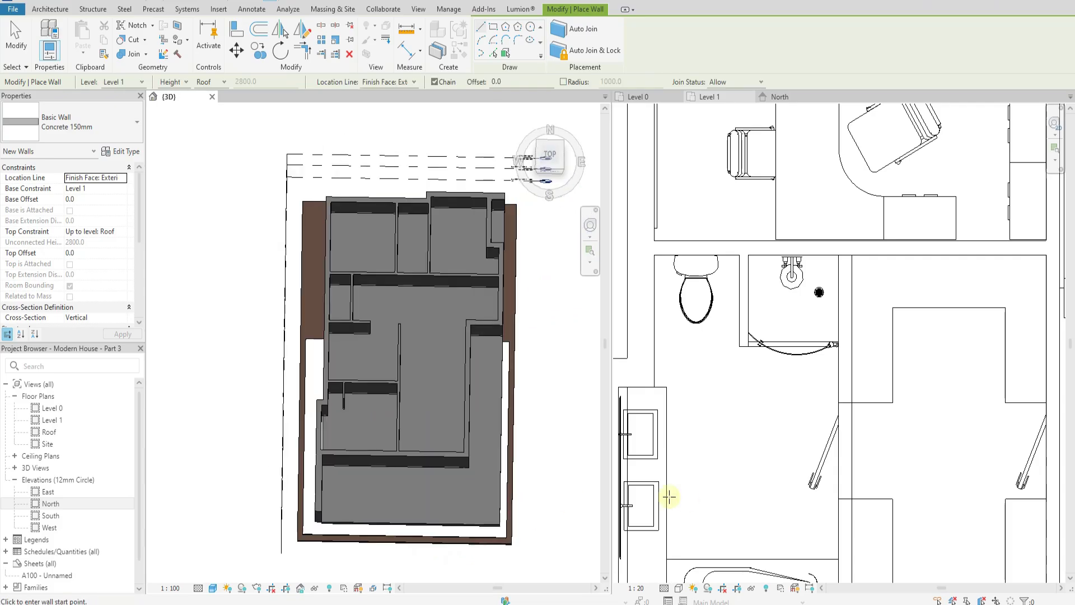
scroll(402, 486, up, 2)
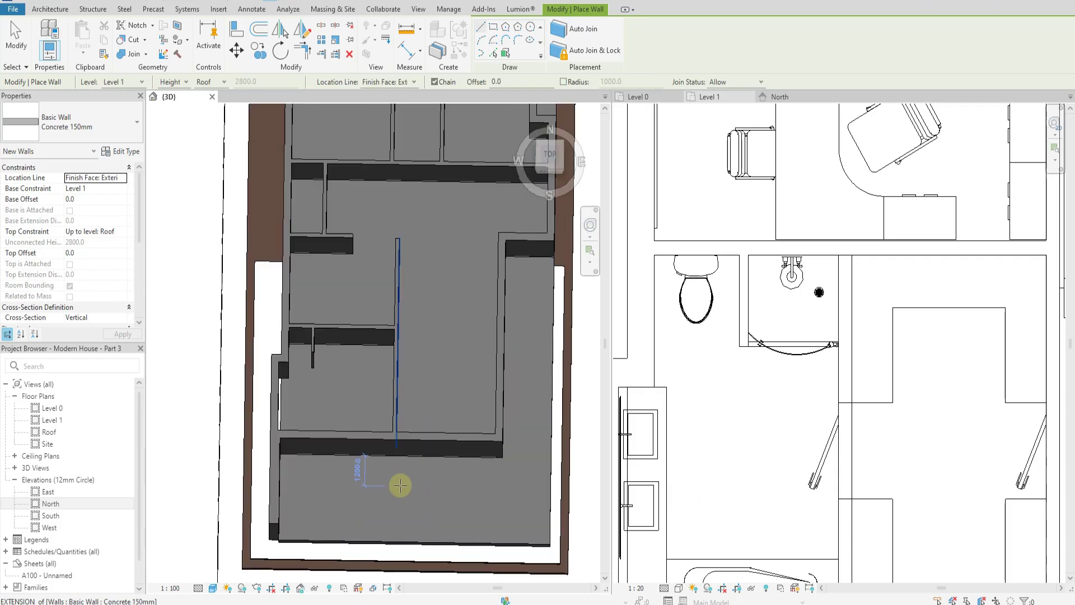
click(852, 257)
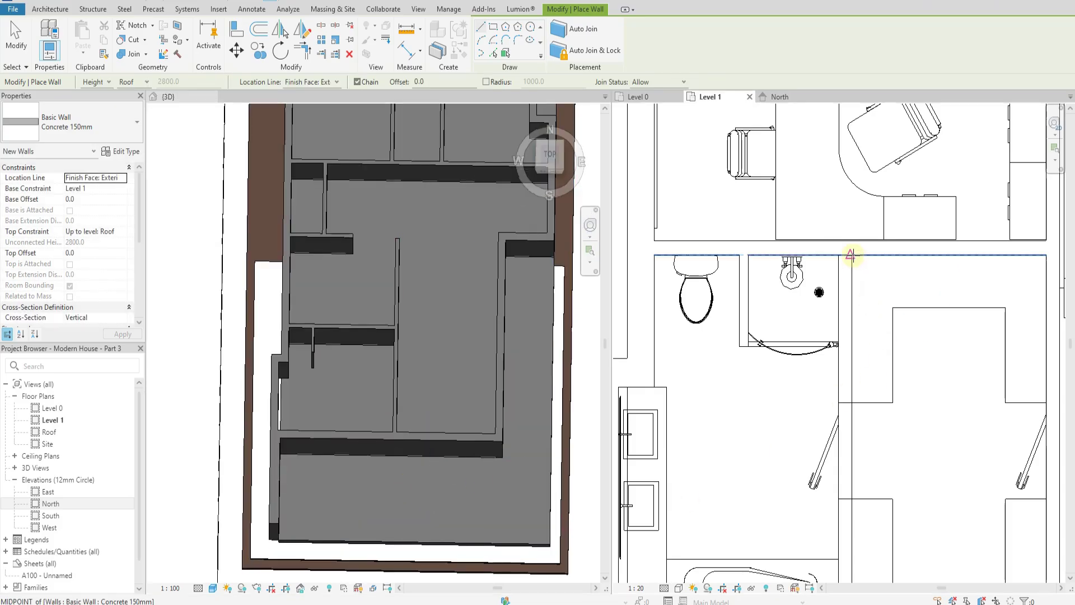
scroll(851, 256, up, 3)
click(847, 256)
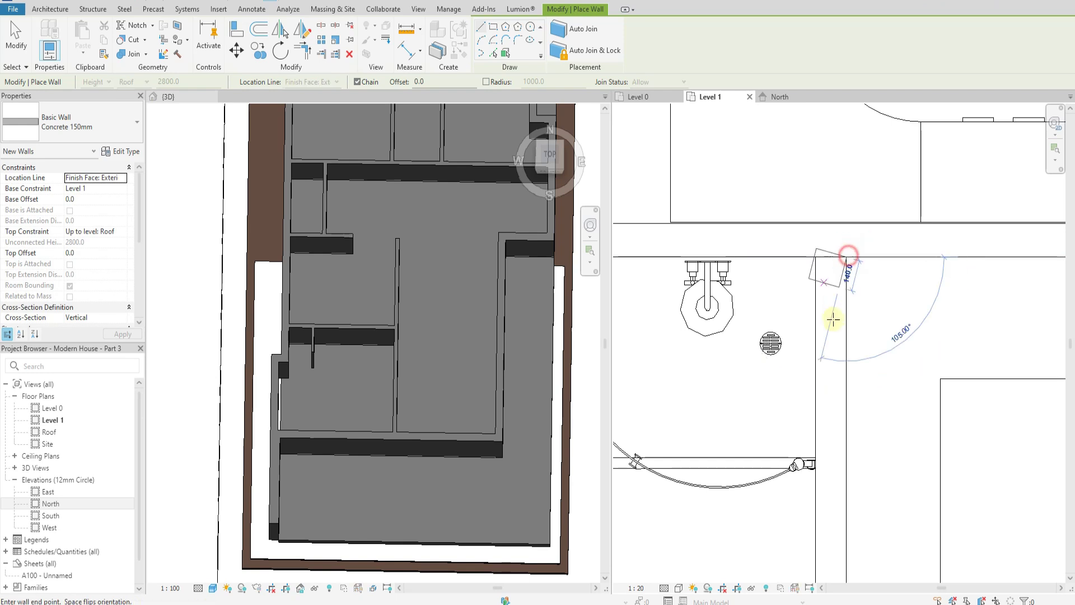
scroll(834, 361, down, 3)
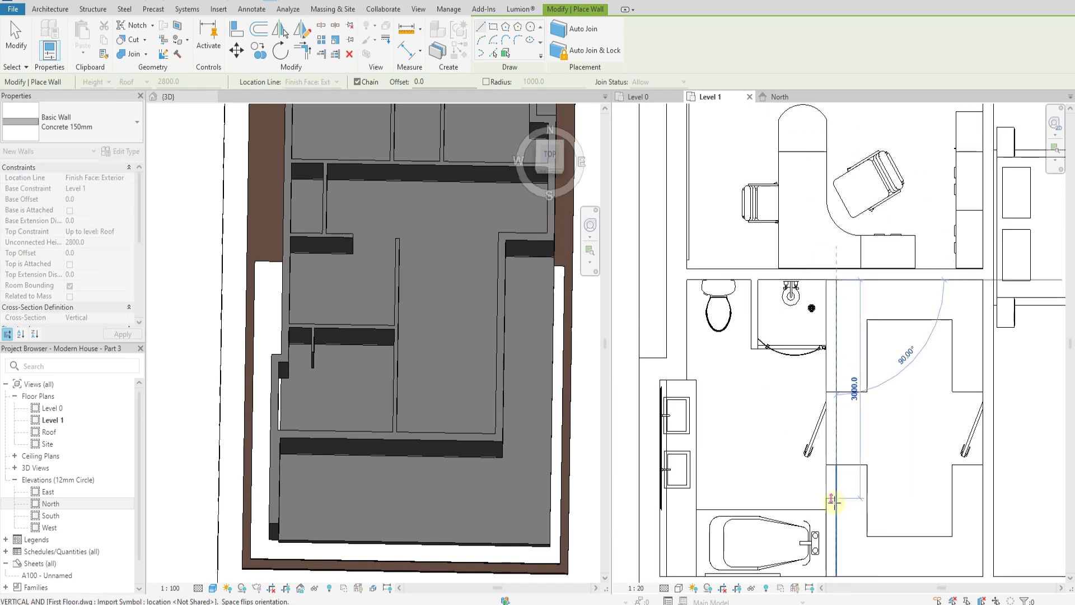
middle_drag(835, 534, 812, 393)
scroll(806, 417, up, 3)
click(826, 455)
key(Escape)
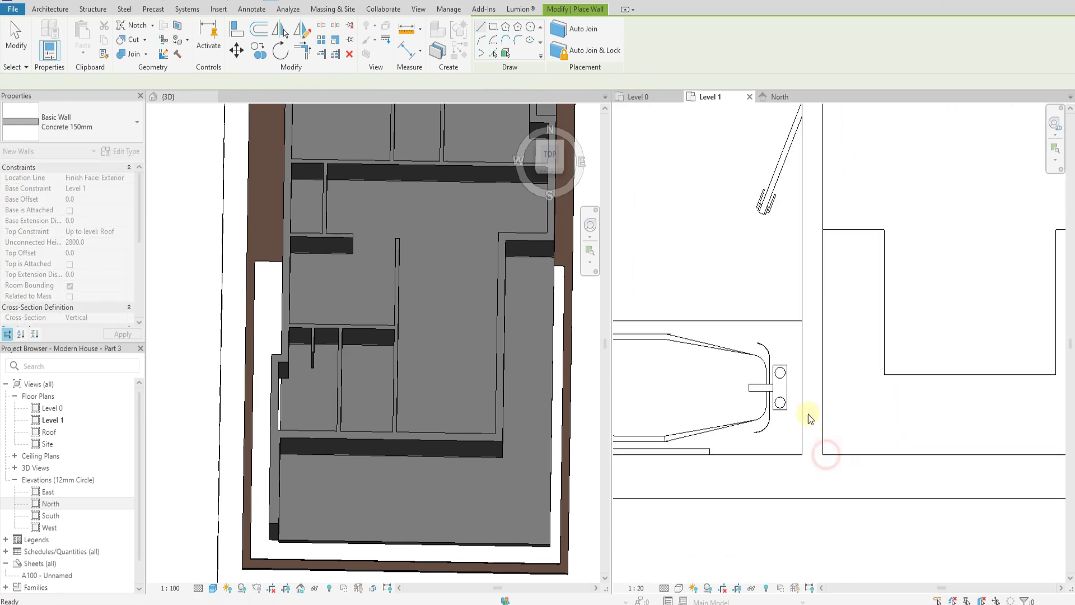
Compare the modelled Level 1 walls, seen from directly above, with the layout in the First Floor drawing.
scroll(806, 426, down, 4)
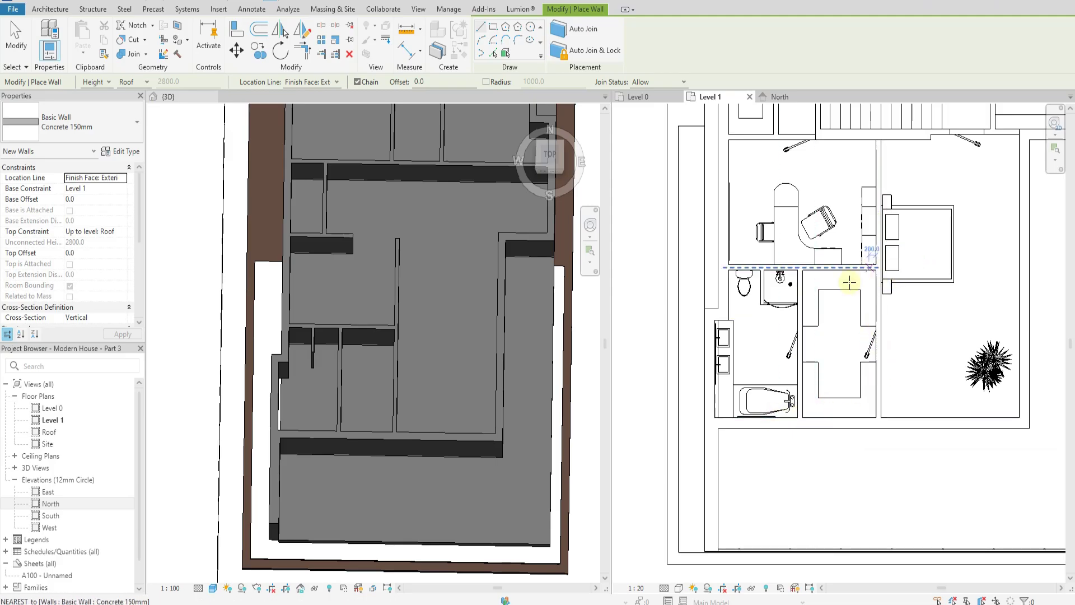
scroll(917, 345, down, 3)
scroll(955, 201, up, 2)
middle_drag(945, 244, 919, 439)
scroll(483, 480, down, 2)
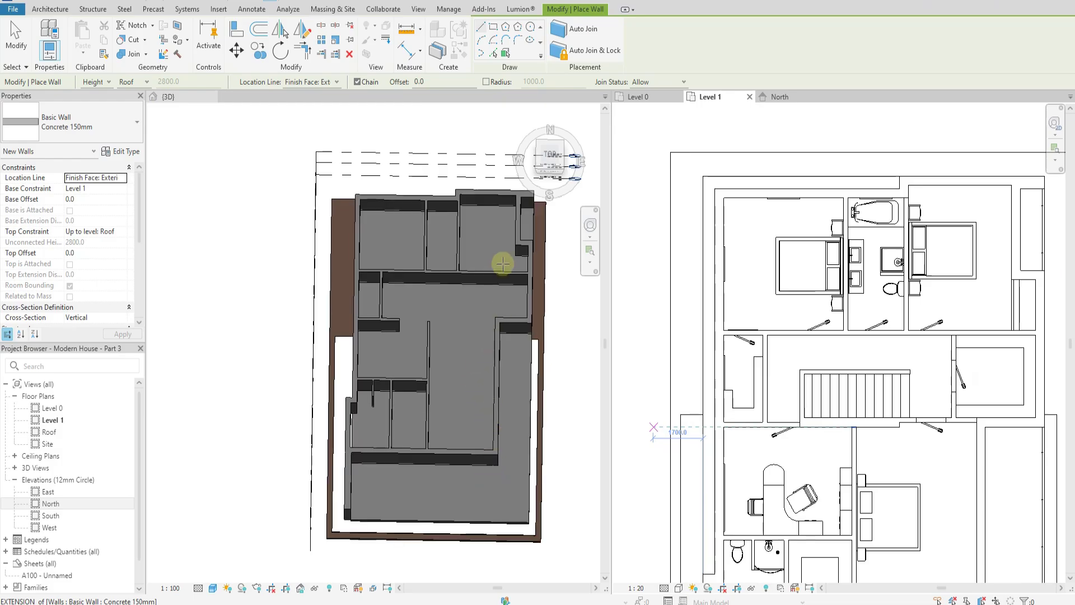
key(Escape)
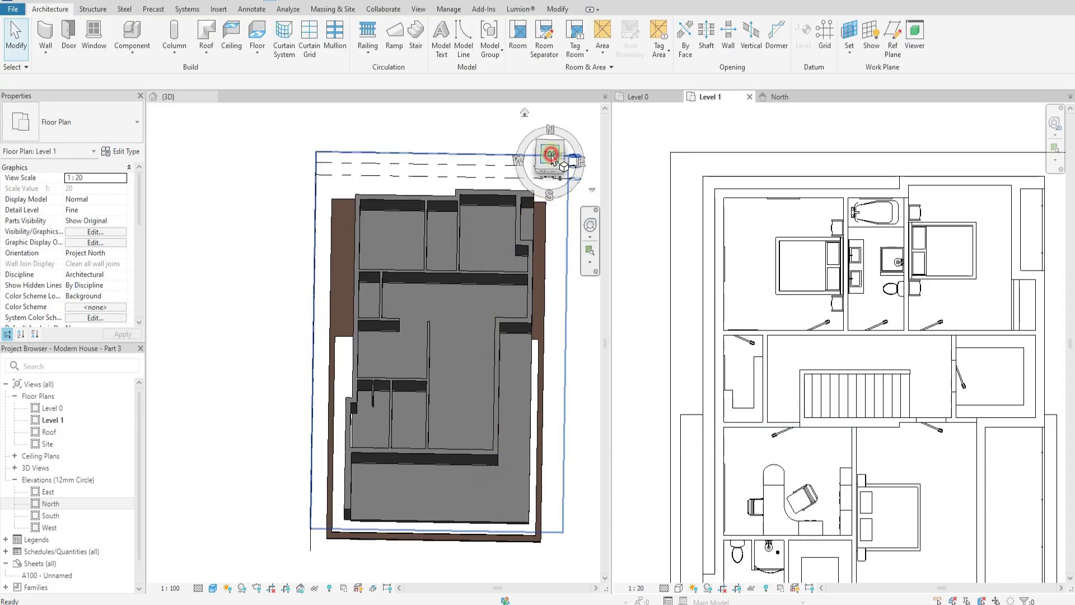
click(549, 158)
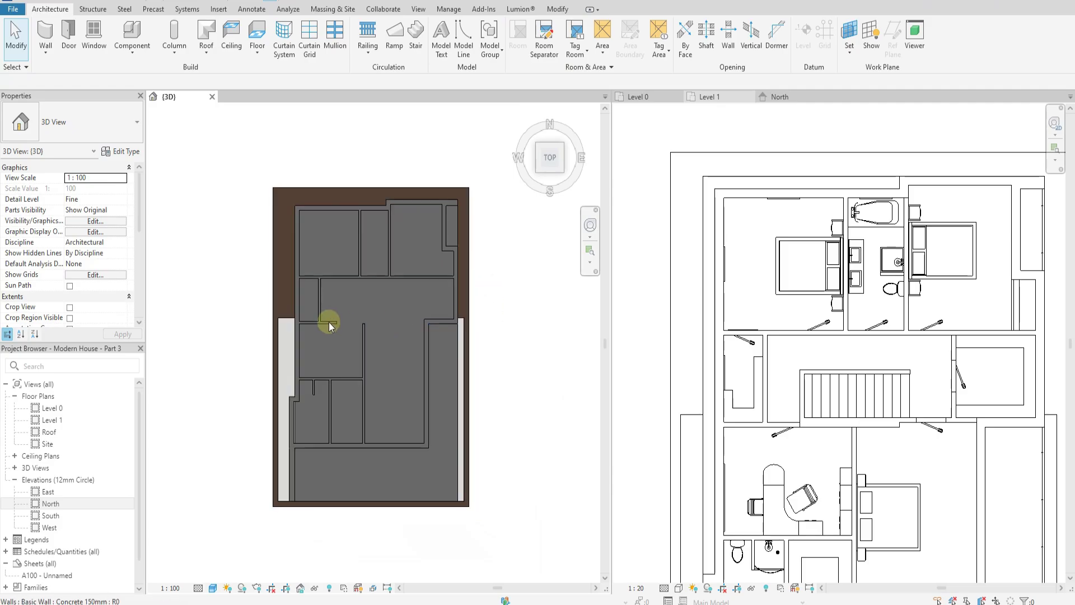
scroll(336, 319, up, 5)
Switch to SketchUp and view the whole finished house model with its section planes.
click(848, 427)
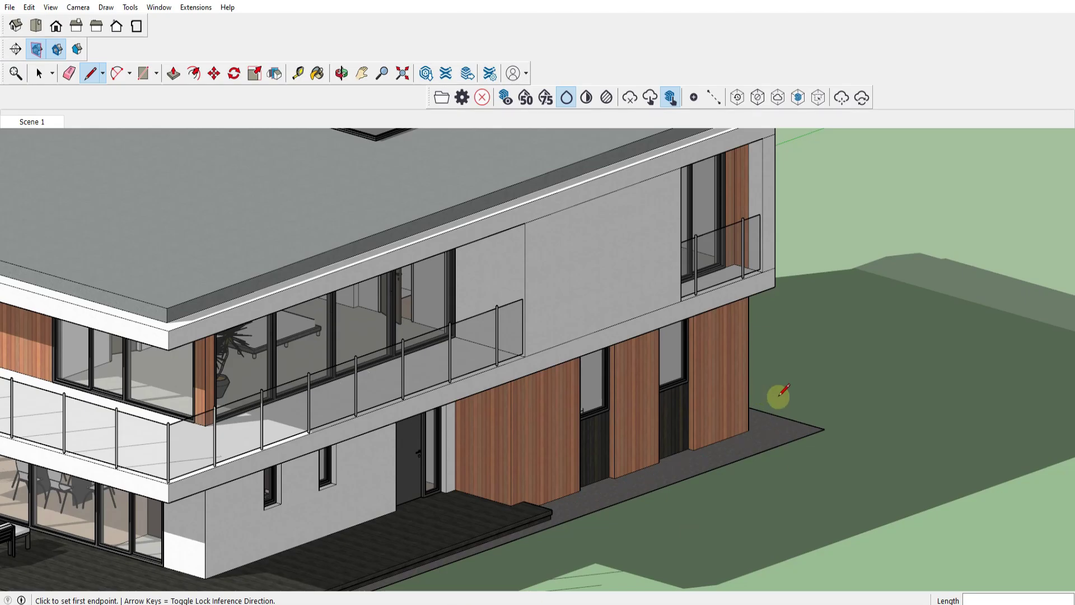
scroll(672, 370, down, 5)
scroll(575, 349, down, 5)
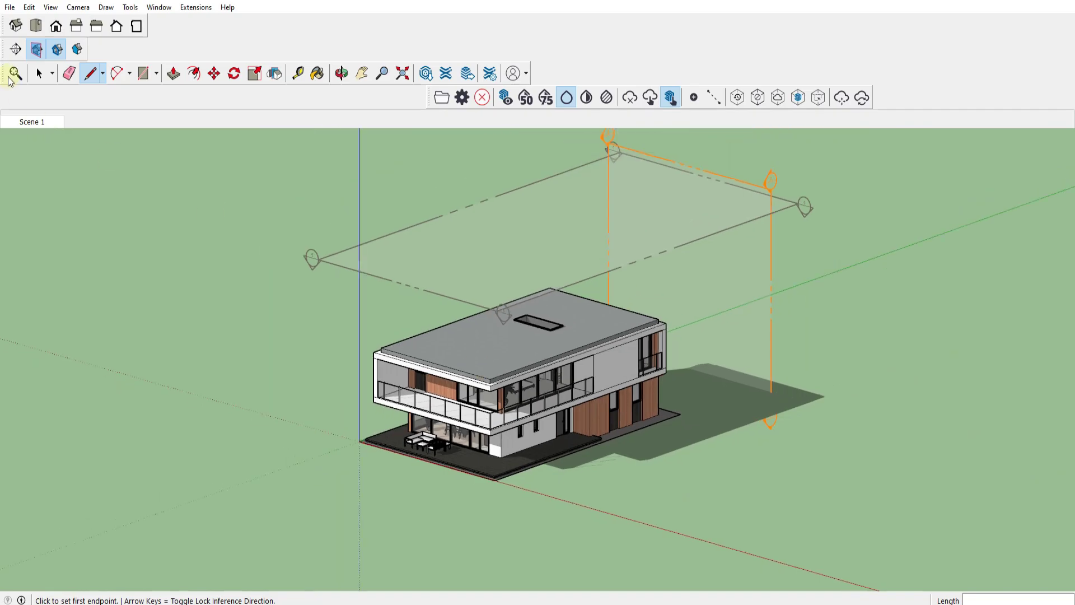
Try lowering the horizontal section plane vertically through the upper storey of the house and raising it again.
click(34, 79)
click(408, 286)
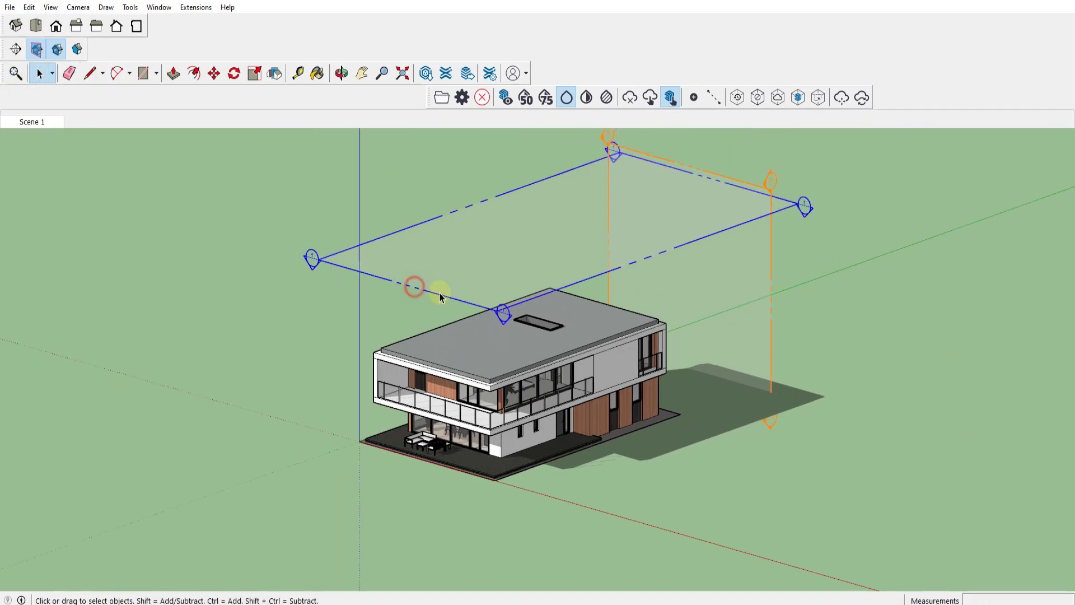
scroll(440, 296, up, 2)
click(214, 74)
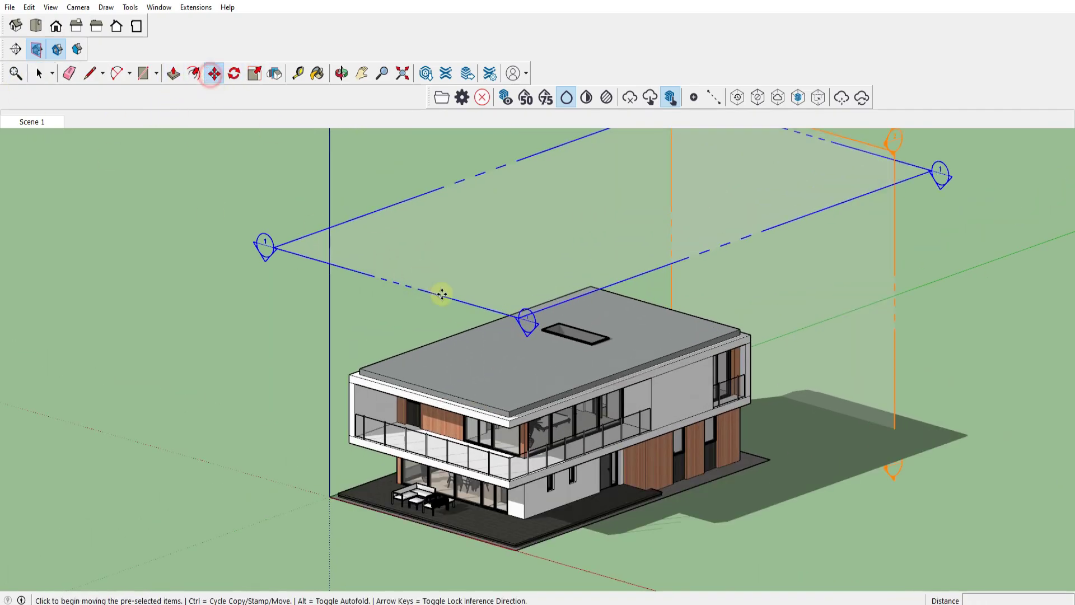
click(444, 366)
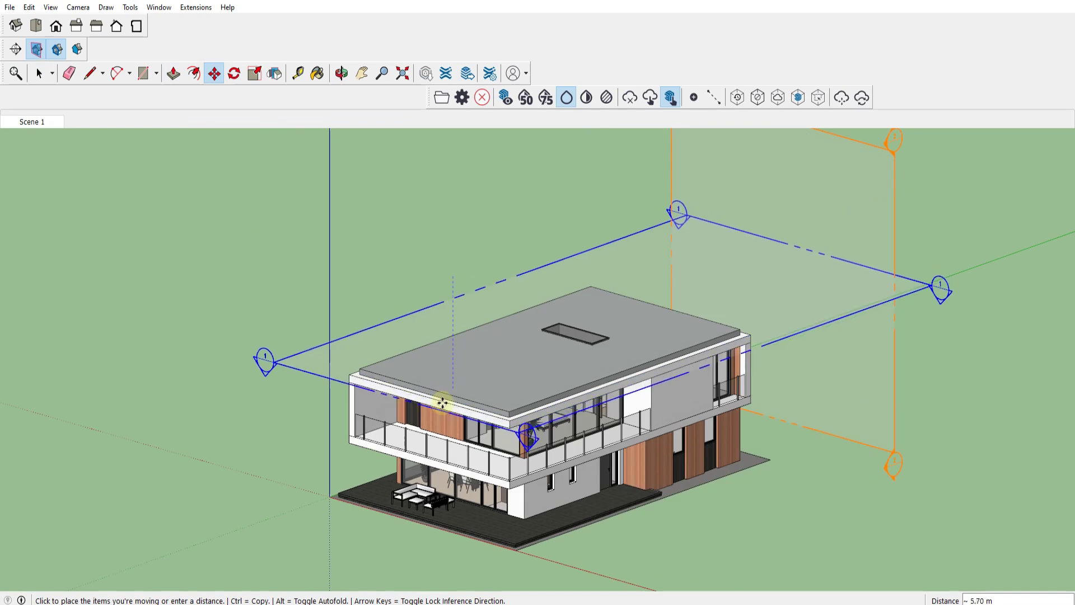
click(440, 285)
scroll(369, 233, down, 3)
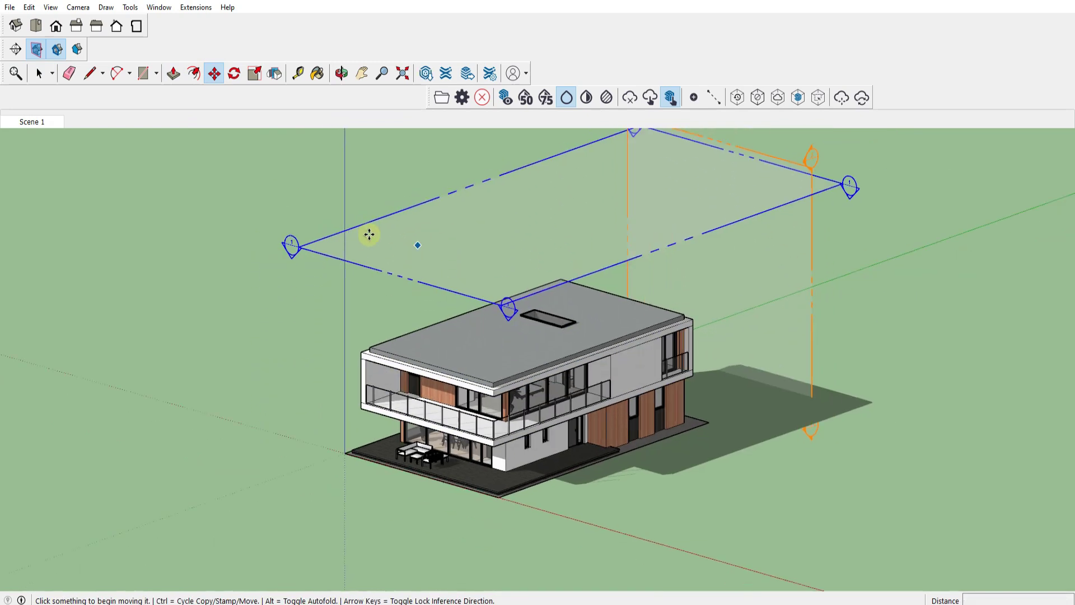
Move the horizontal section plane straight down to cut through the upper storey of the house.
click(40, 73)
click(400, 273)
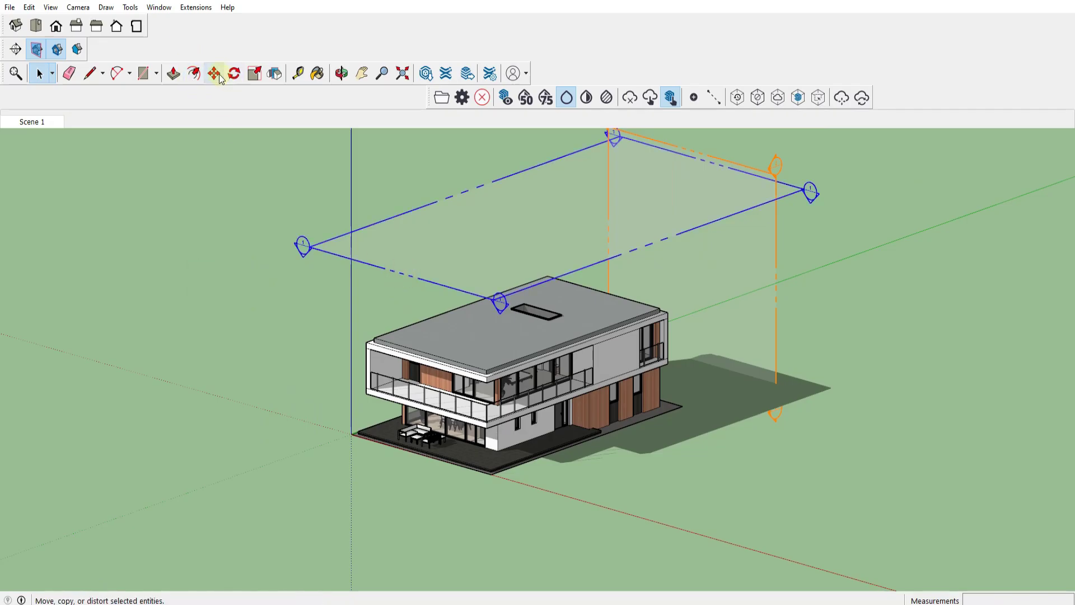
click(215, 74)
click(427, 283)
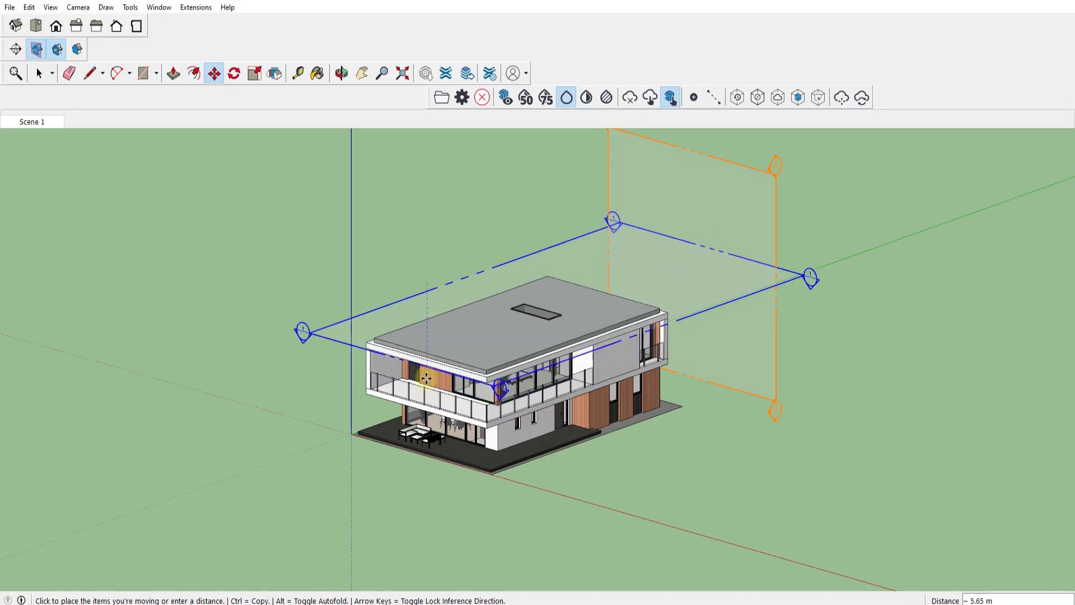
click(424, 391)
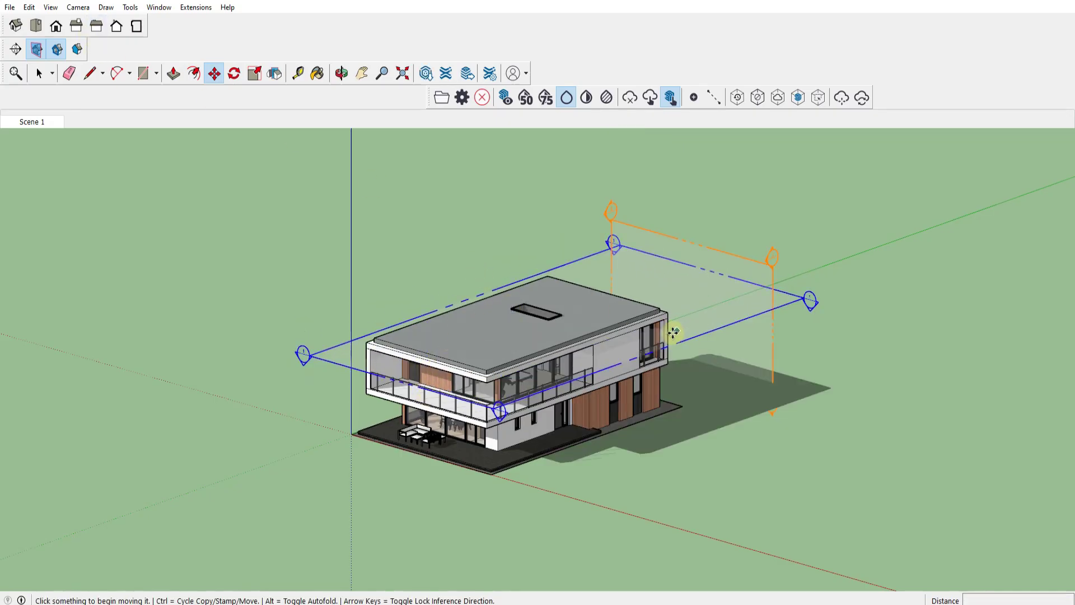
Undo the latest section plane moves.
click(28, 7)
click(34, 21)
click(28, 7)
click(45, 22)
click(28, 7)
click(47, 26)
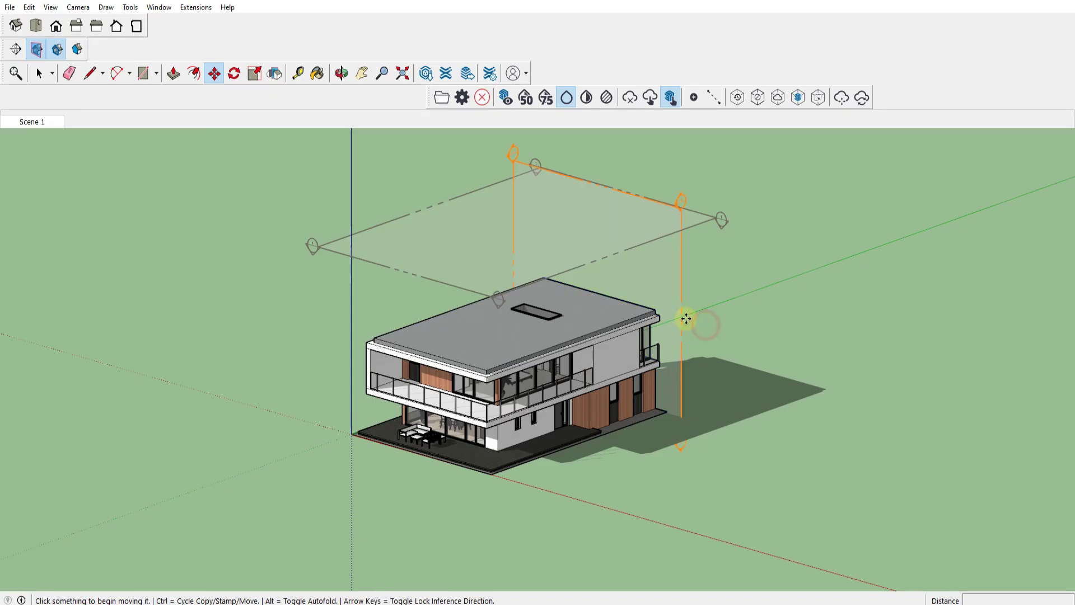
Move the vertical section plane clear of the far end of the house, and delete both it and the horizontal section plane.
click(703, 307)
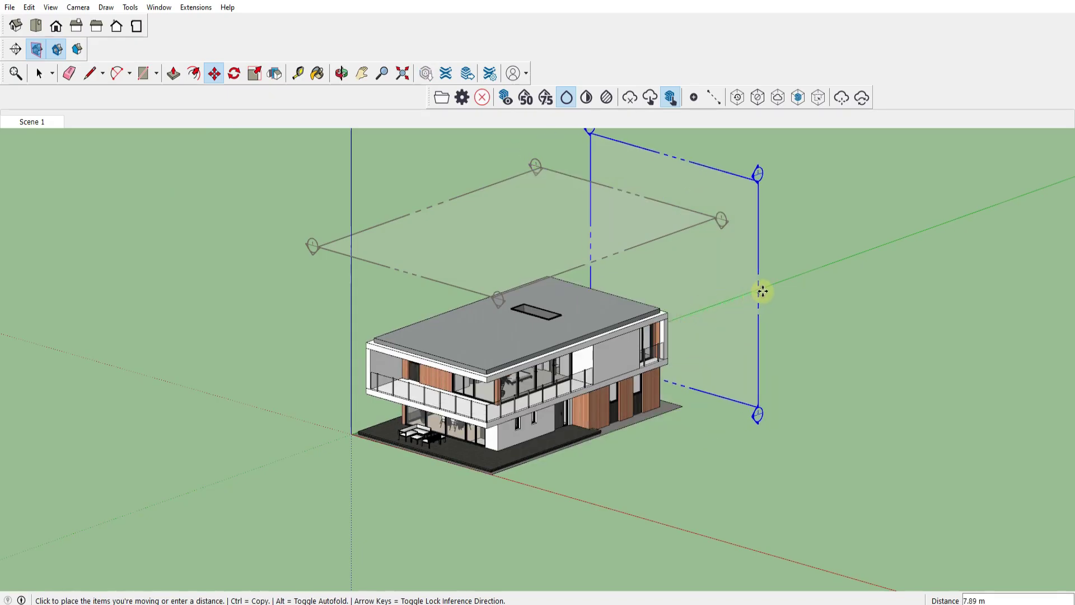
click(765, 307)
key(space)
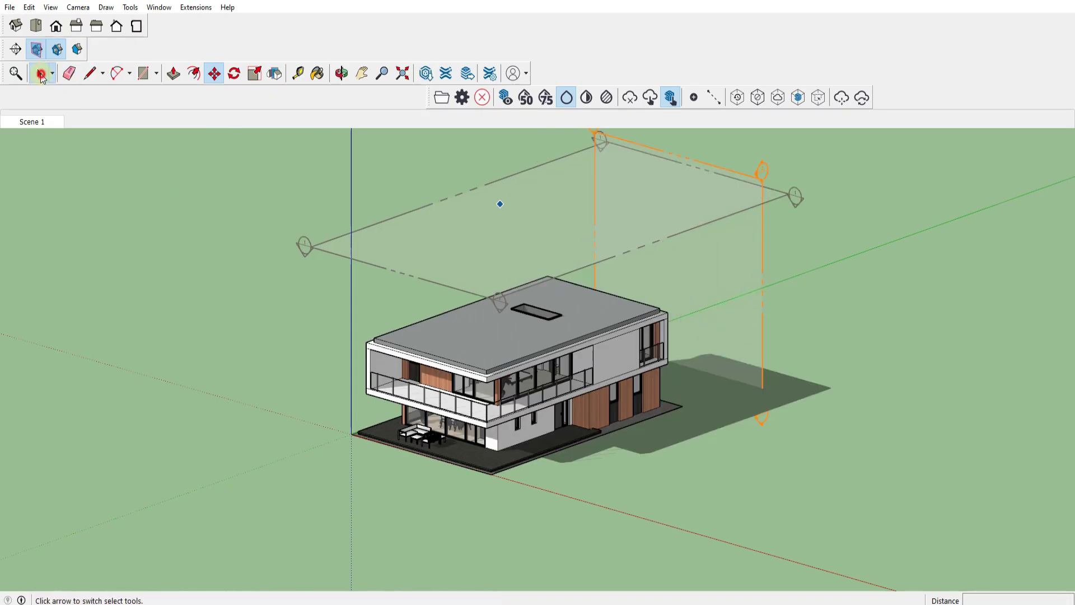
key(Delete)
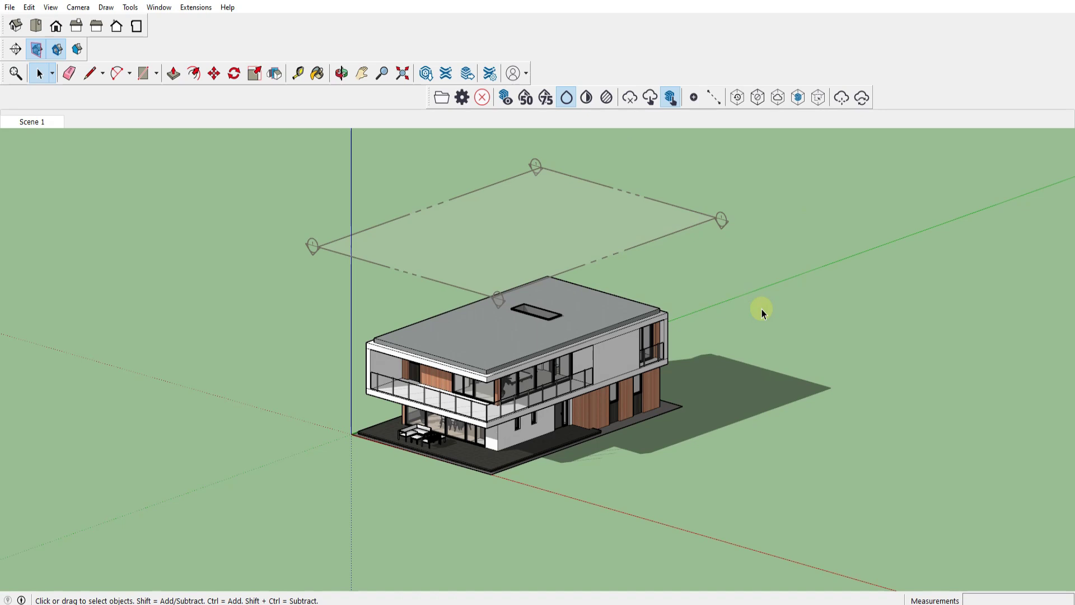
click(626, 250)
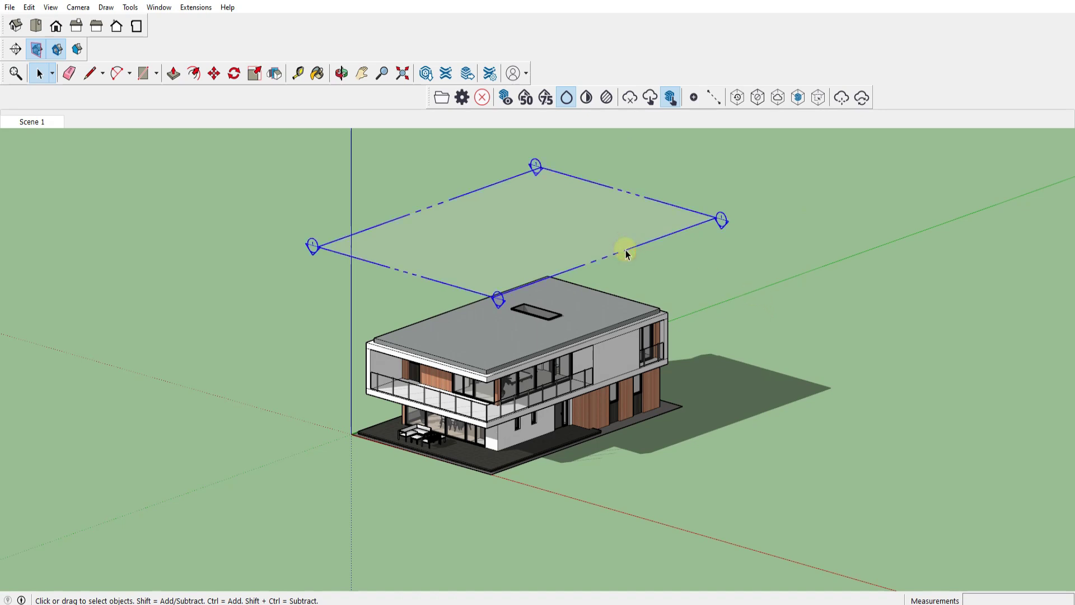
key(Delete)
Place a horizontal section plane on the house's roof and accept the default name and symbol.
click(20, 50)
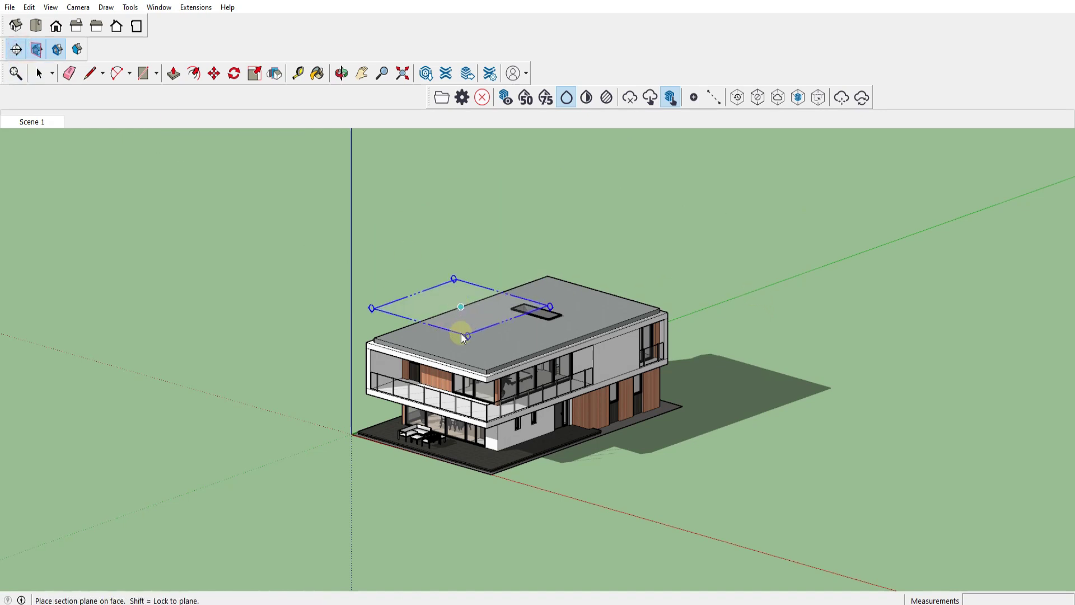
click(472, 342)
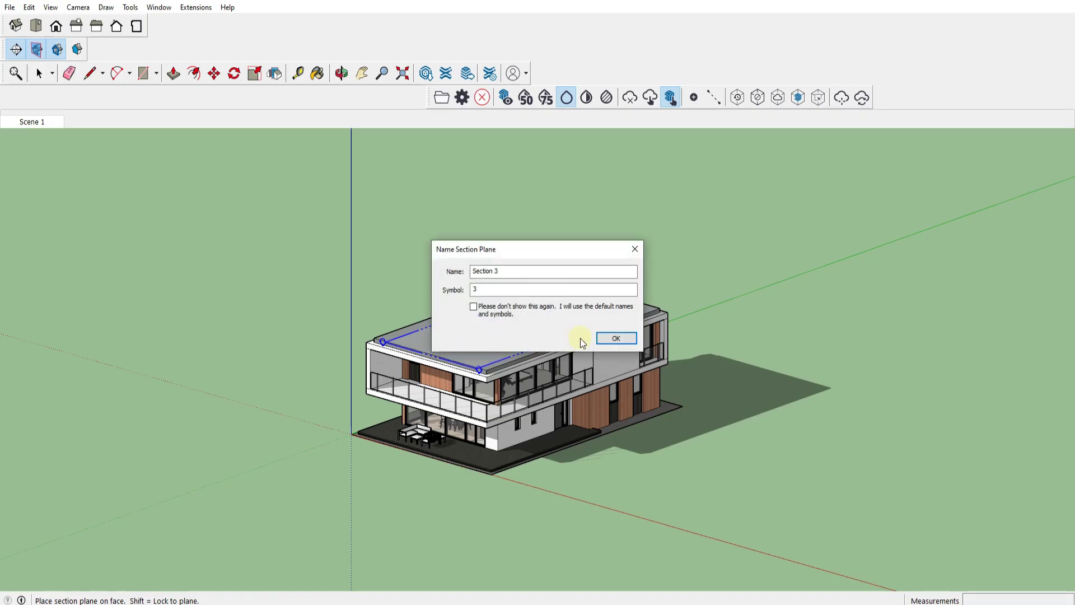
click(615, 337)
Move the new section plane straight down to cut through the upper storey of the house.
click(701, 317)
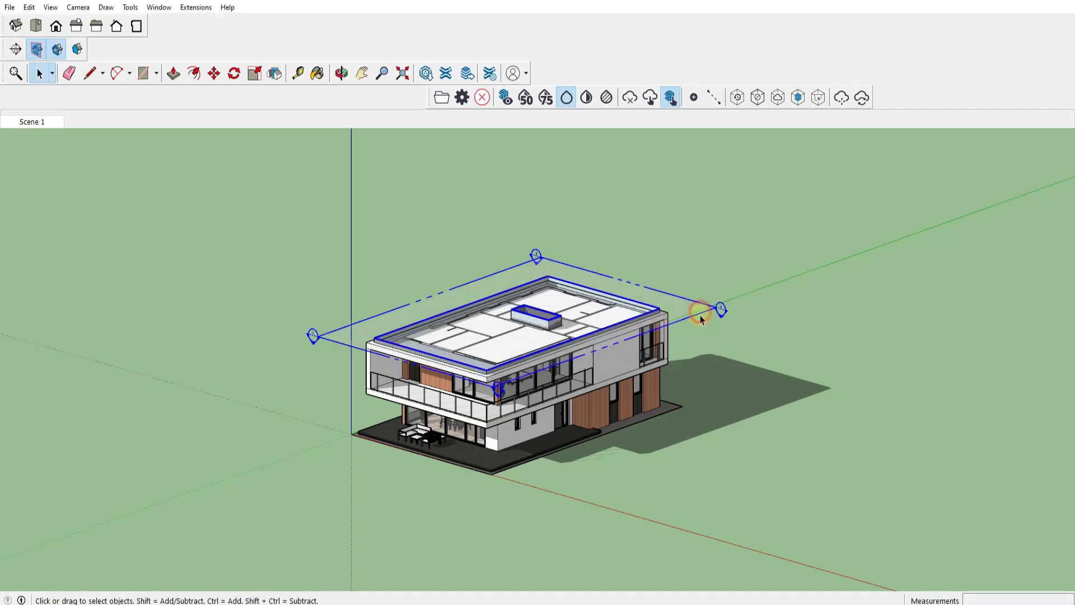
click(214, 73)
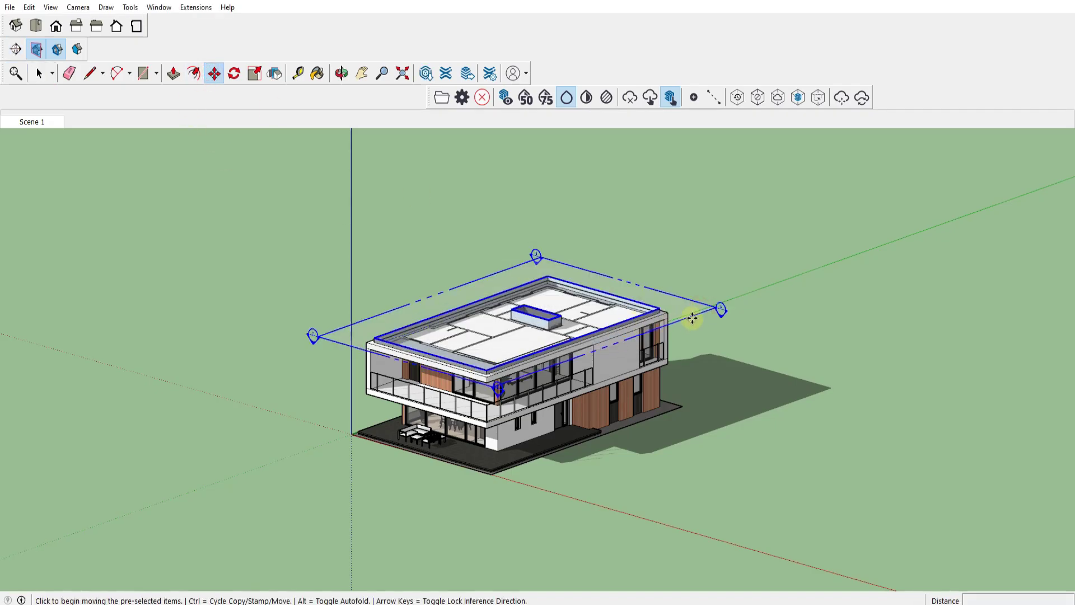
click(689, 296)
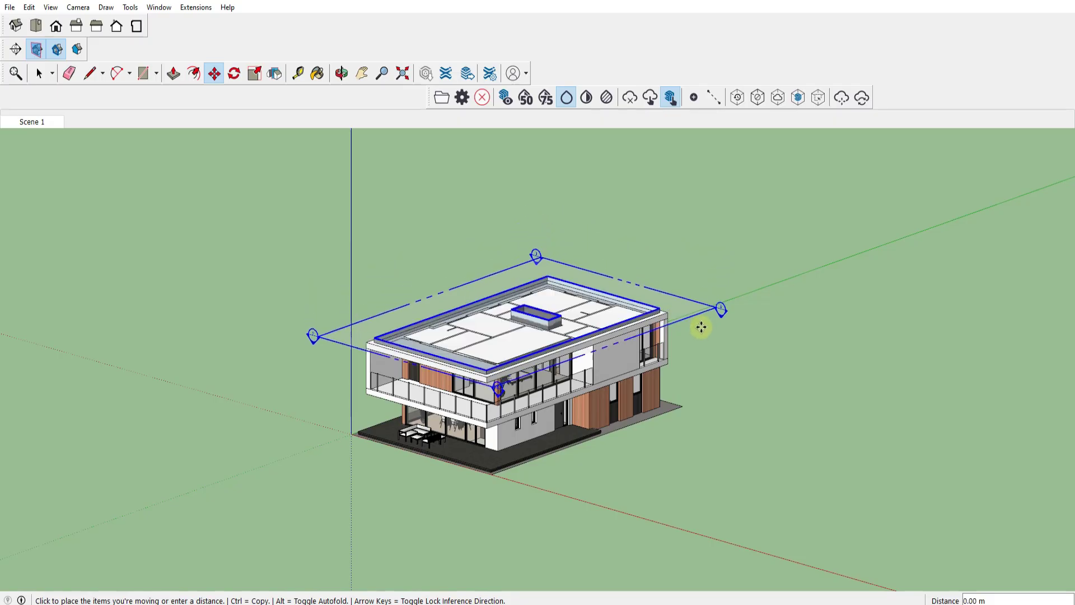
middle_drag(698, 351, 677, 570)
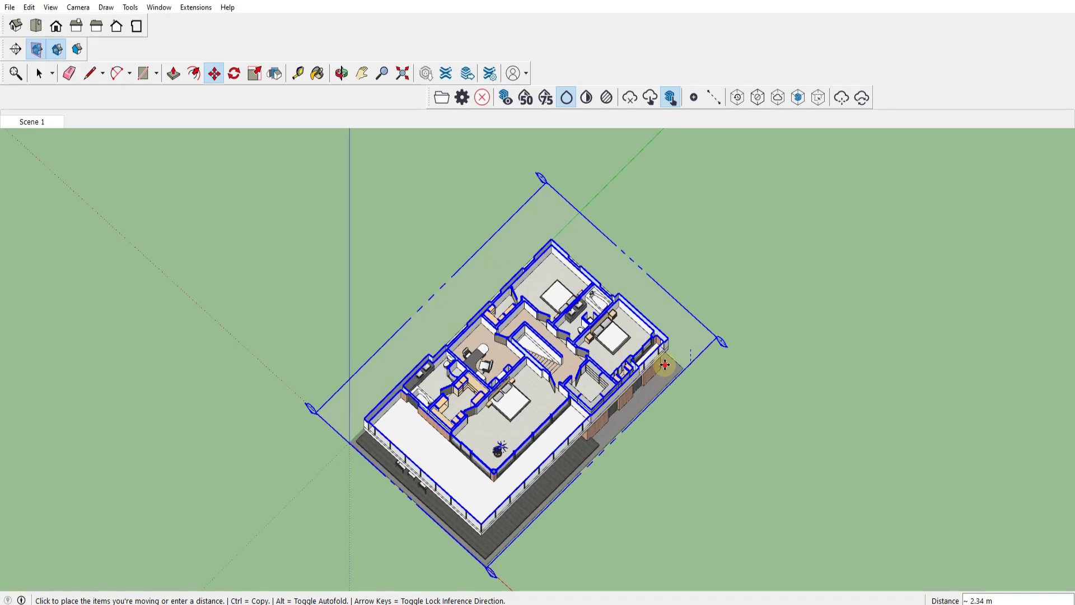
click(522, 358)
Examine the walls around the staircase in the cut-open upper storey of the reference model.
scroll(524, 361, up, 8)
middle_drag(577, 426, 690, 498)
drag(707, 456, 667, 499)
key(m)
scroll(471, 377, up, 5)
middle_drag(648, 440, 659, 413)
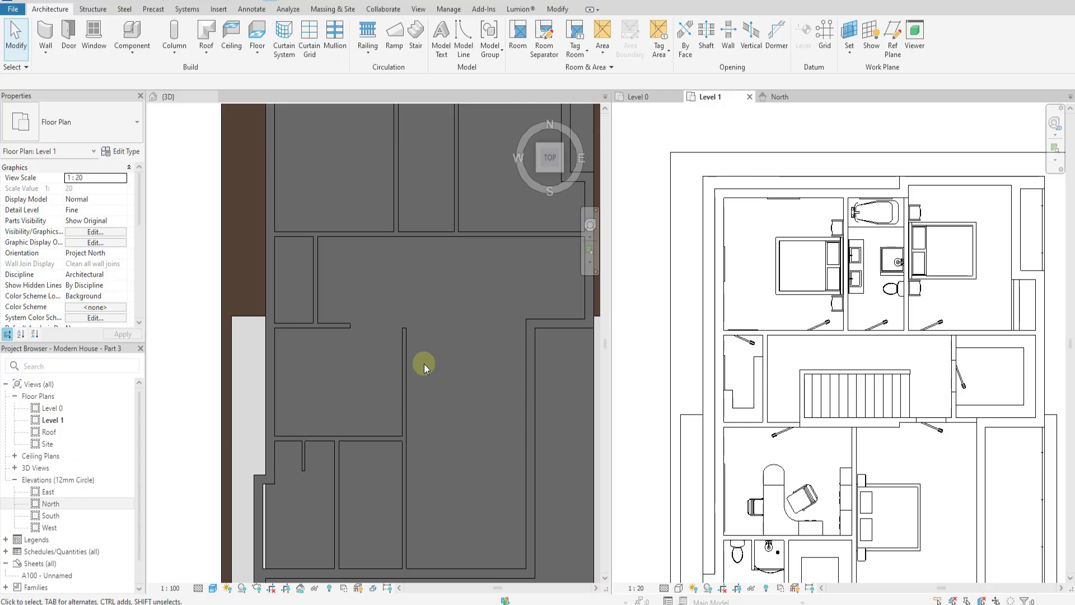
Switch to Revit and measure the thickness of the wall below the staircase in the Level 1 plan with an aligned dimension.
scroll(846, 414, up, 5)
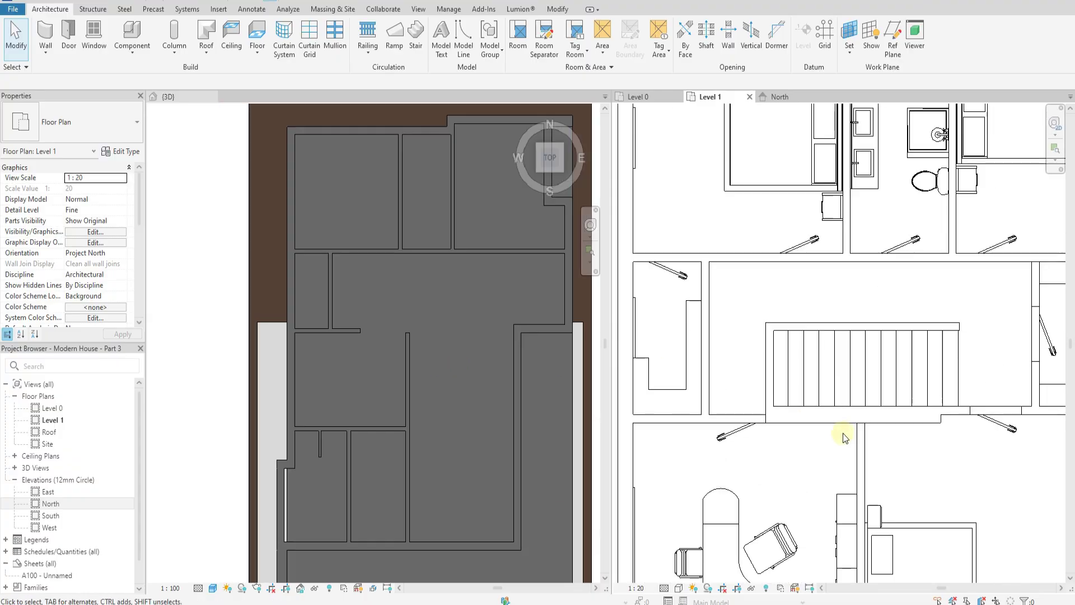
click(253, 15)
click(47, 36)
scroll(826, 436, up, 3)
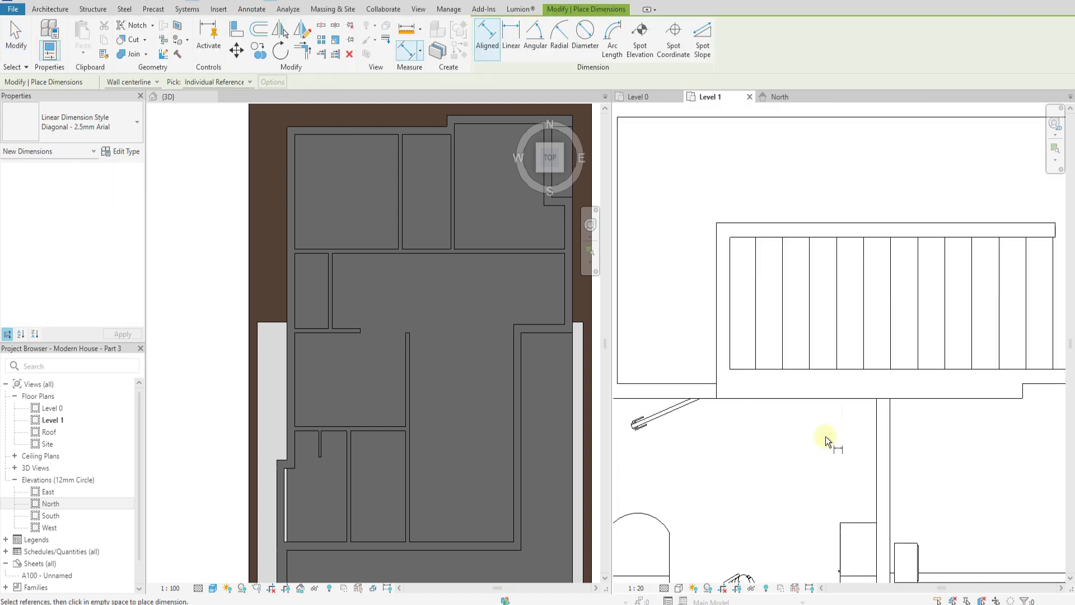
click(821, 398)
click(828, 371)
key(Escape)
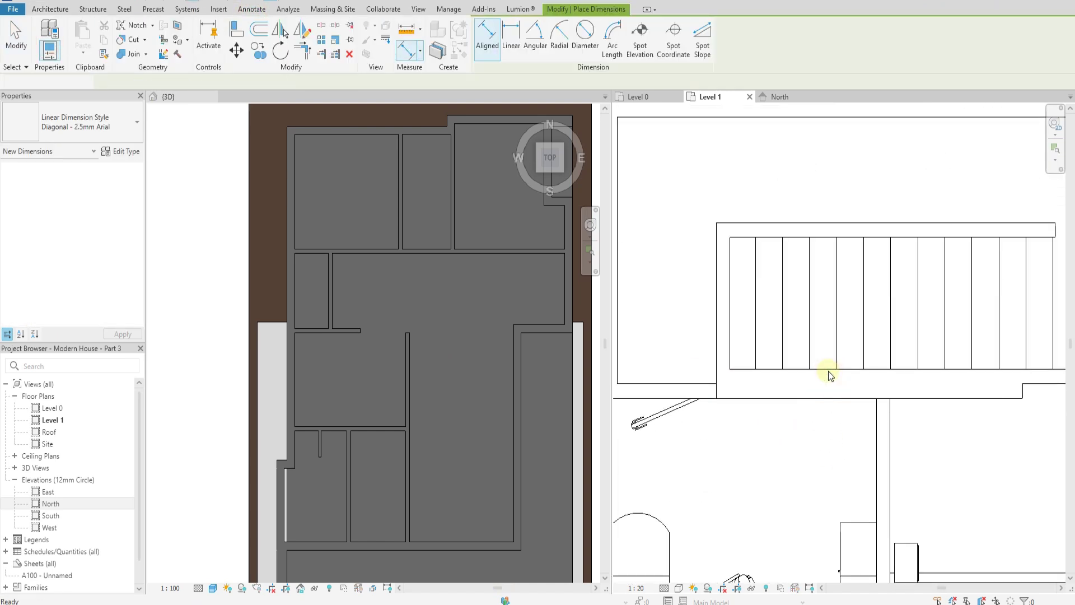
key(Escape)
Draw a Concrete 300mm wall about 3390 mm long along the south side of the staircase in the Level 1 plan.
scroll(394, 295, down, 2)
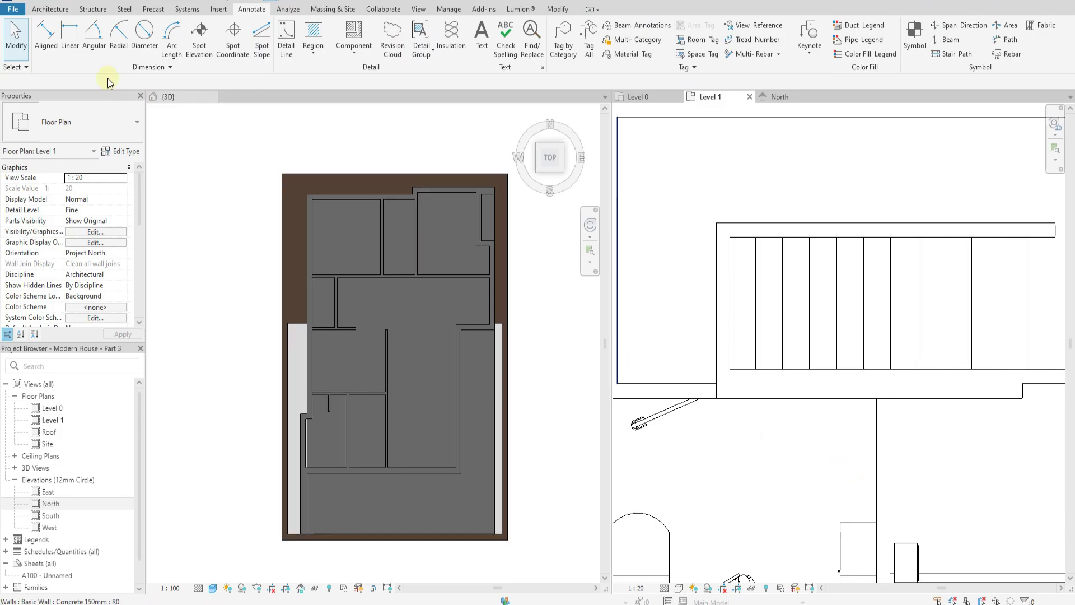
click(40, 10)
click(47, 58)
click(71, 75)
click(92, 133)
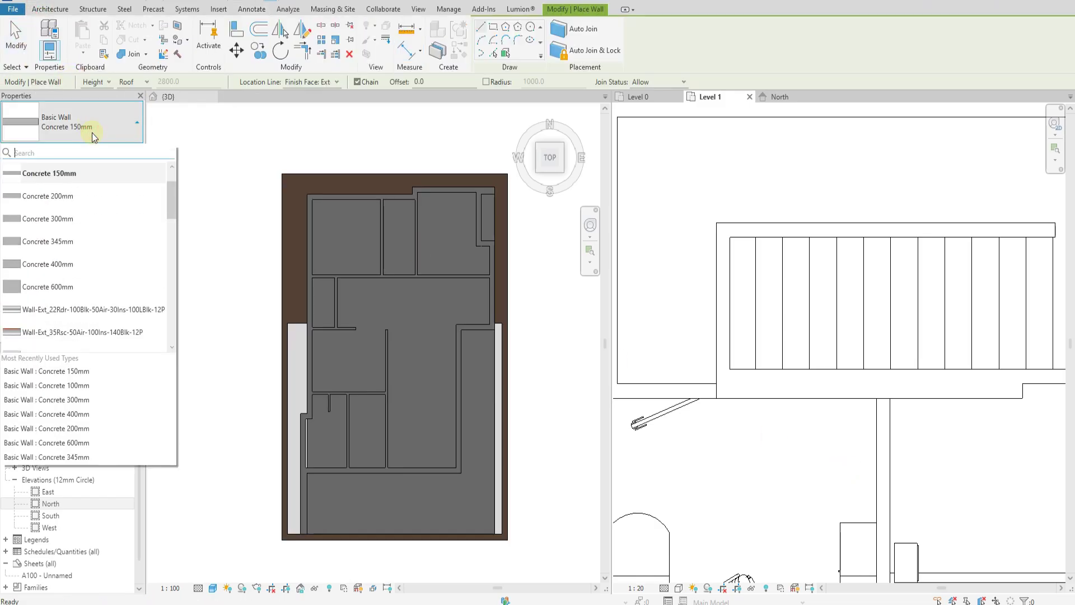
click(83, 217)
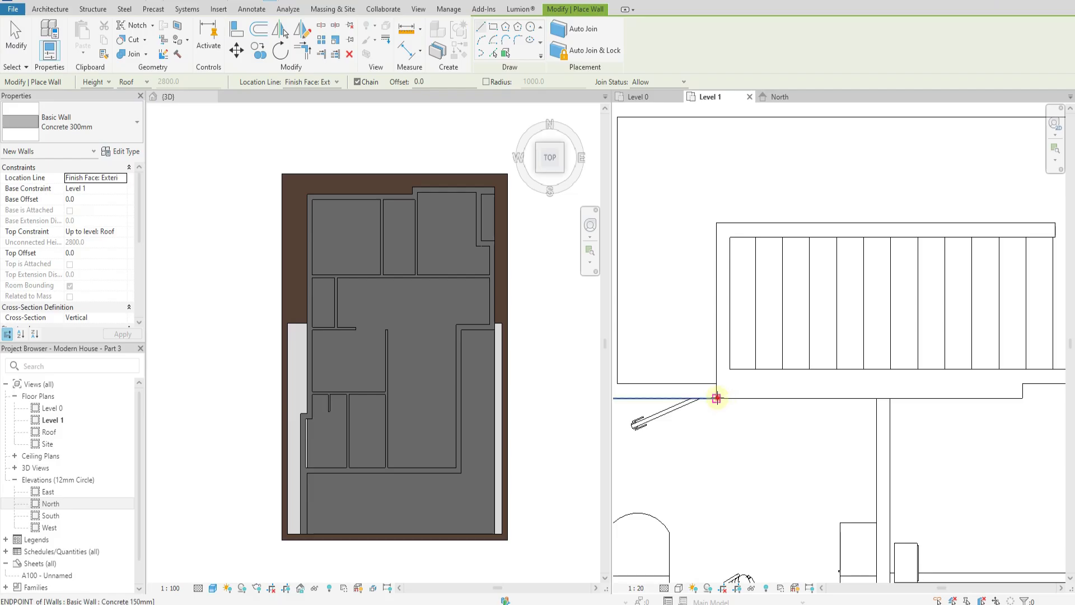
click(716, 398)
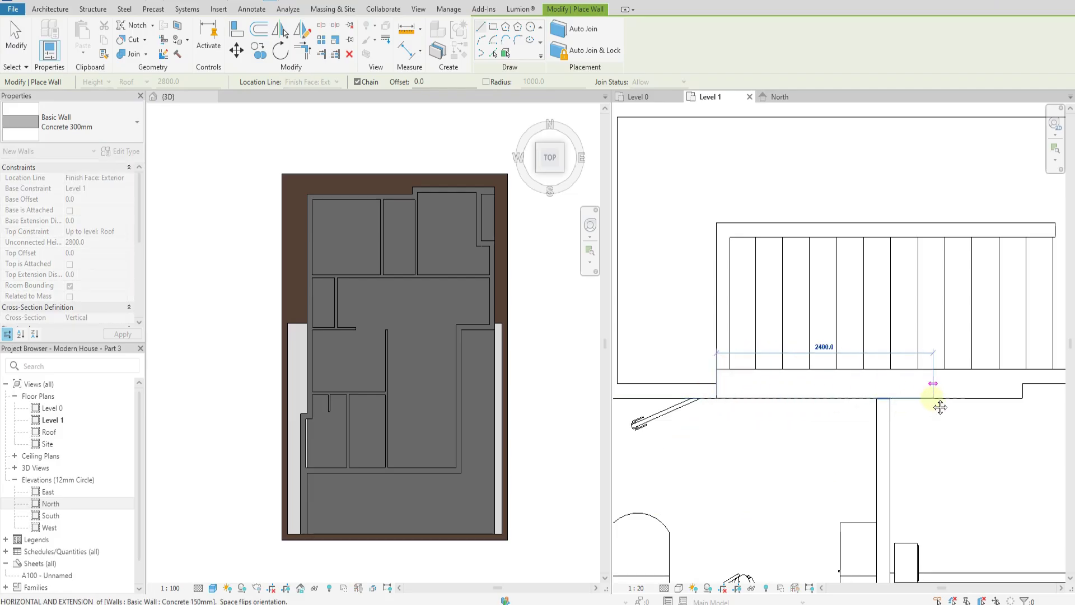
middle_drag(936, 403, 840, 367)
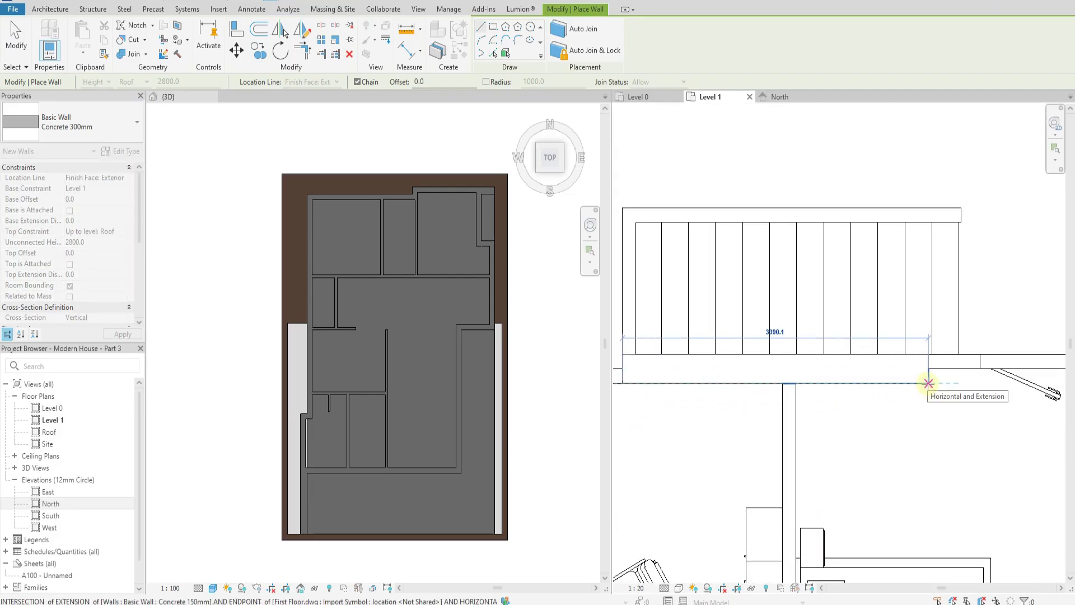
click(928, 383)
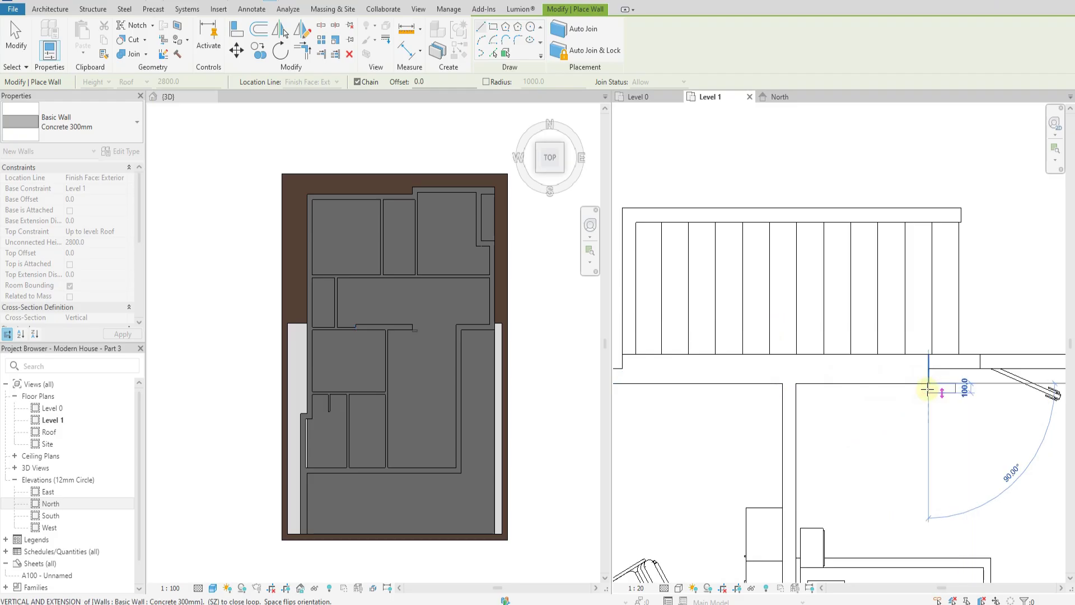
key(Escape)
key(Escape)
Draw a Concrete 150mm wall from the east end of the 300 mm stair wall to the existing wall at the large bedroom's corner.
scroll(893, 381, down, 3)
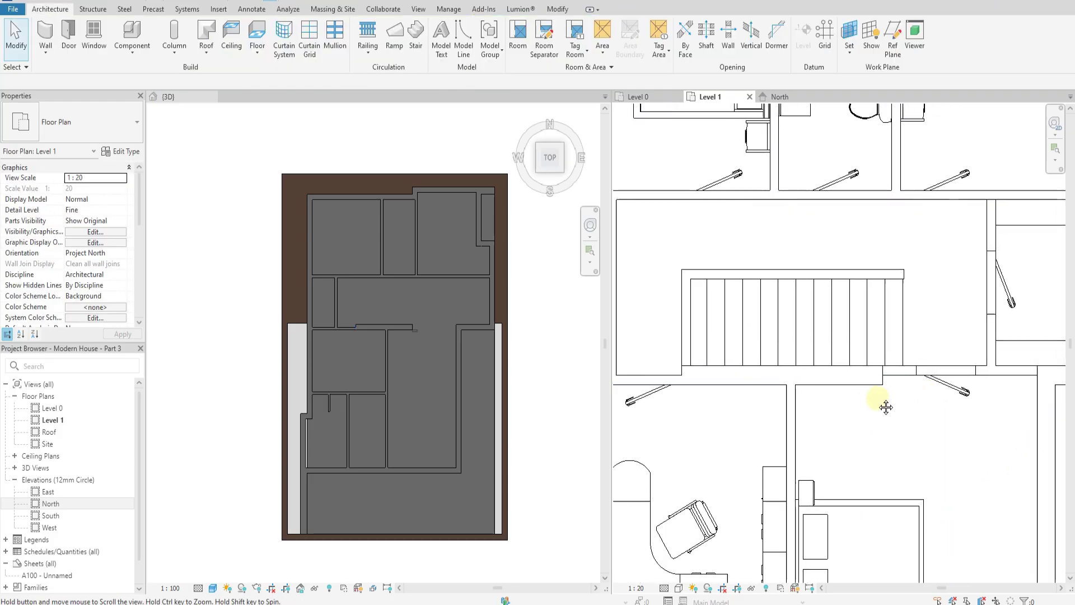
click(45, 53)
click(63, 67)
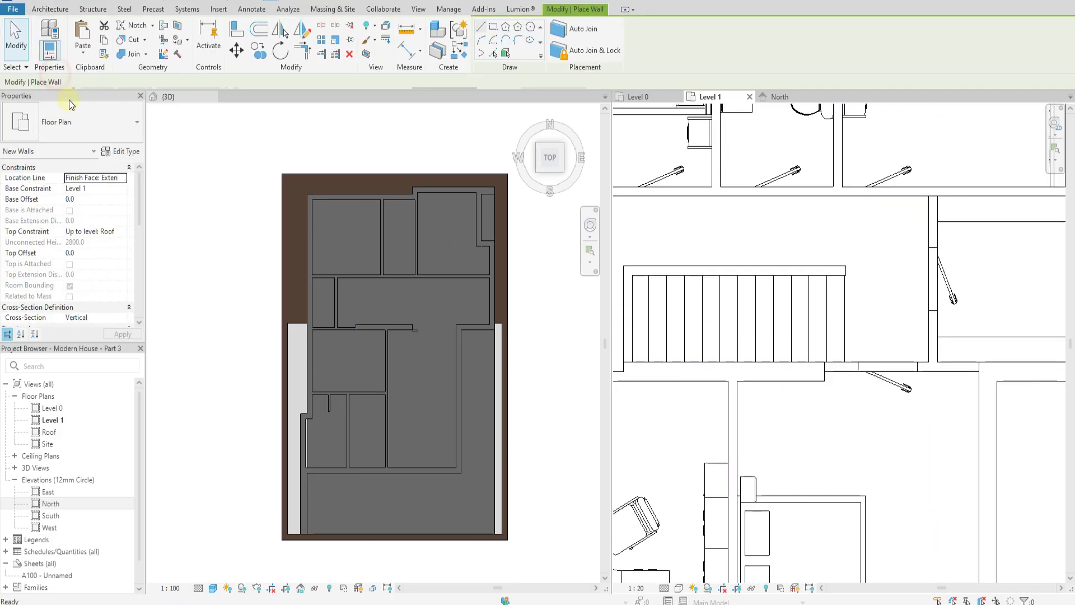
click(78, 119)
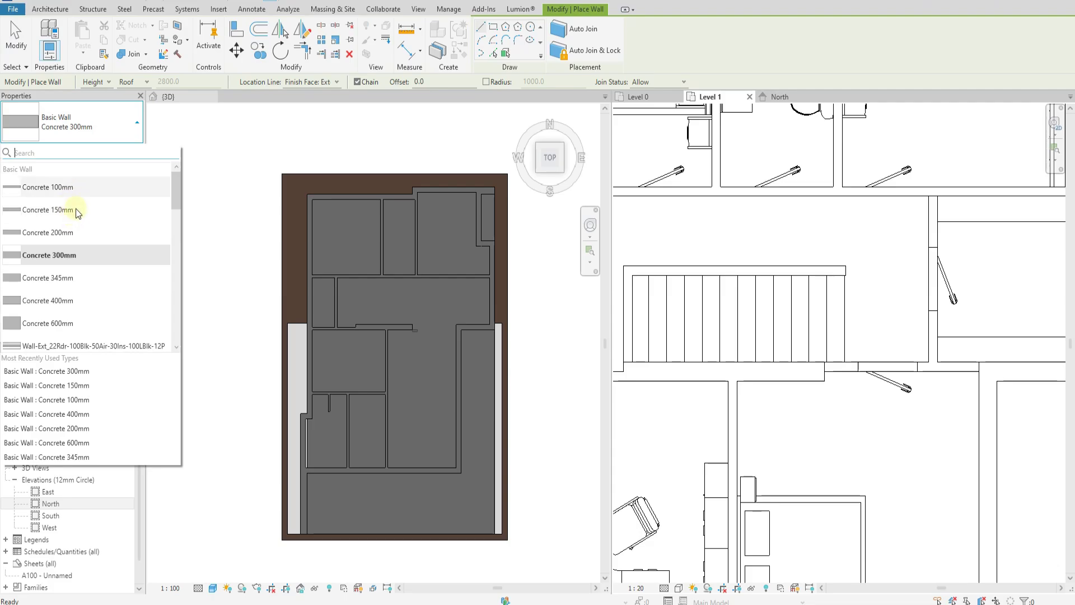
click(74, 210)
click(826, 361)
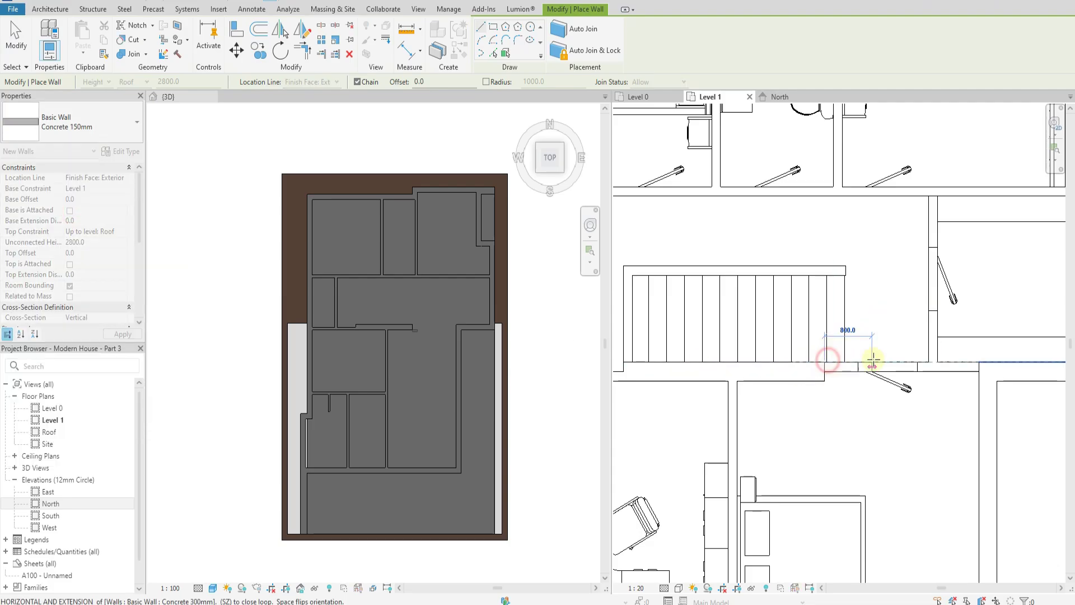
click(978, 361)
key(Escape)
key(Escape)
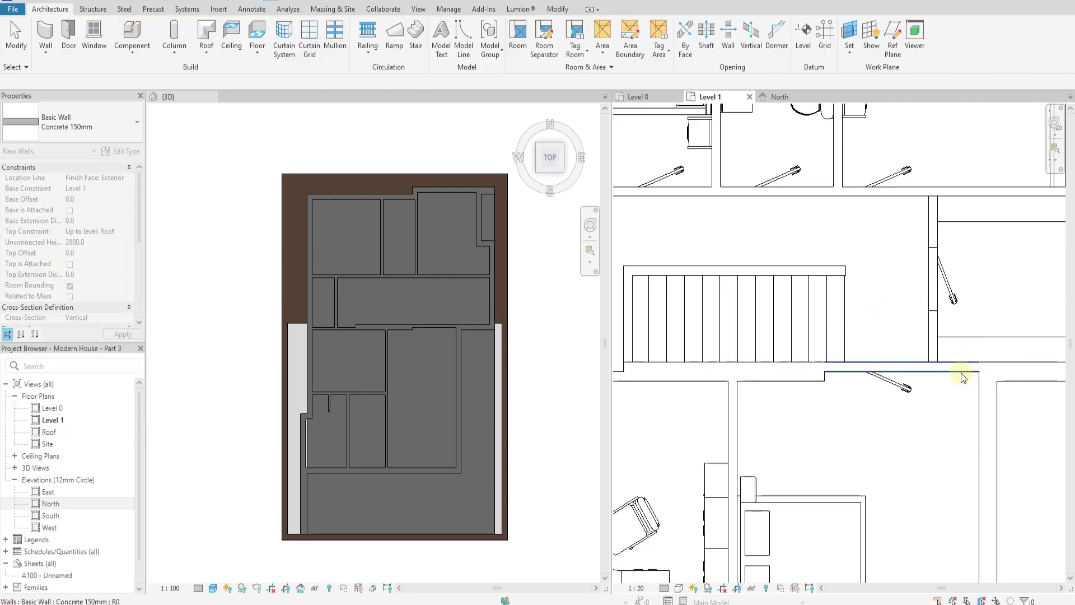
Draw a vertical Concrete 150mm wall between the stair hall and the small room to its east.
middle_drag(880, 343, 780, 392)
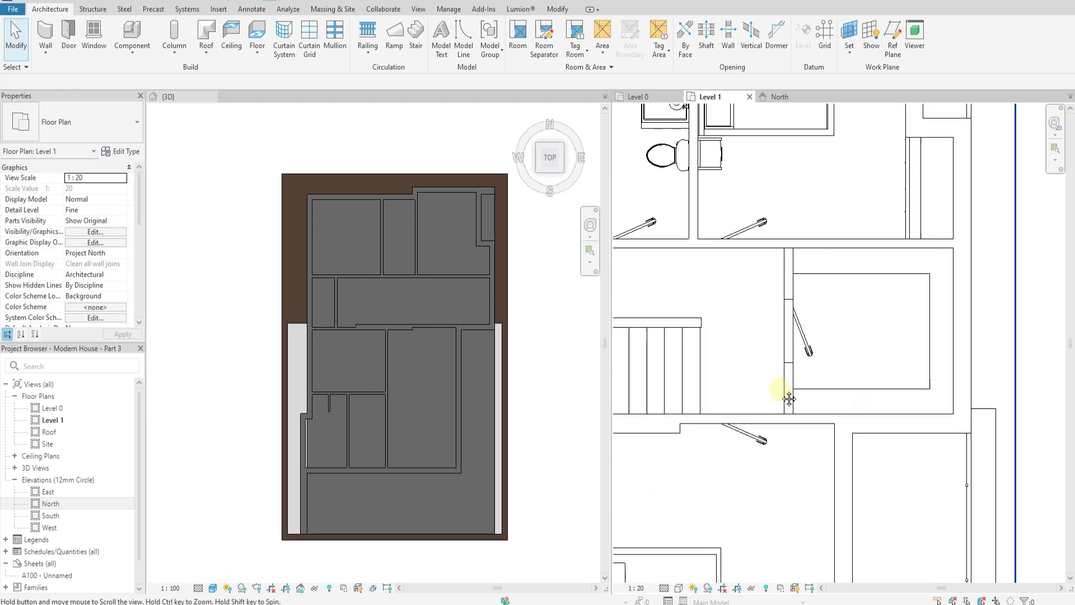
click(45, 52)
click(70, 74)
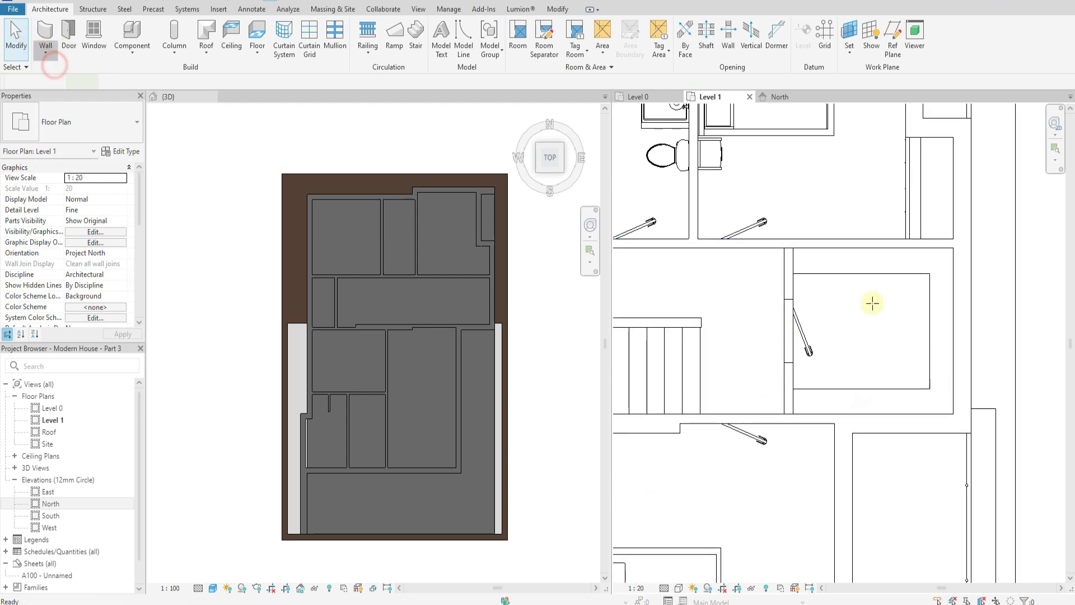
click(793, 248)
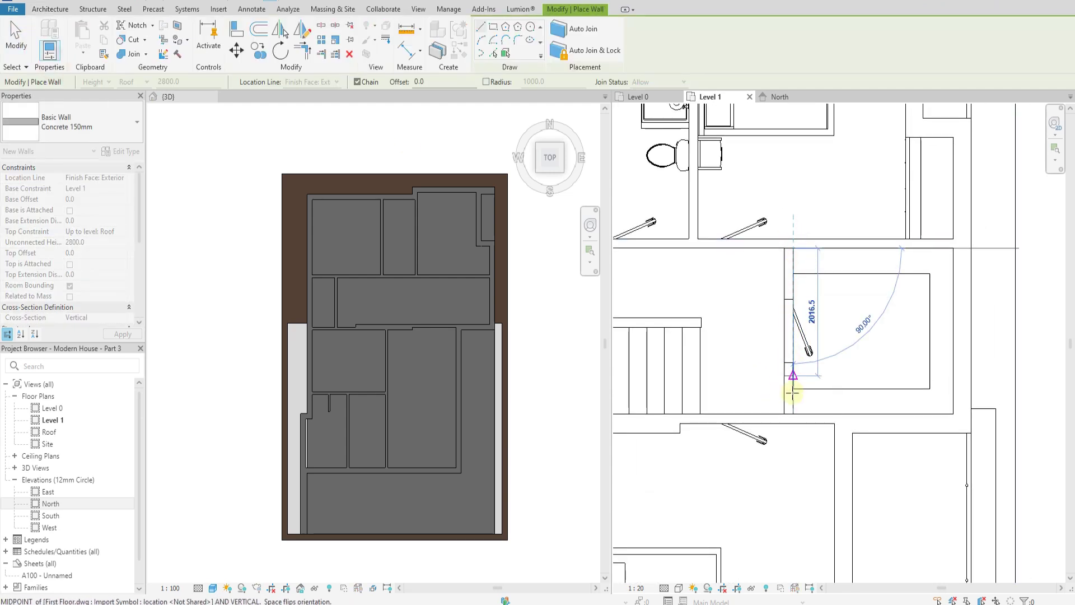
click(793, 413)
key(Escape)
key(Escape)
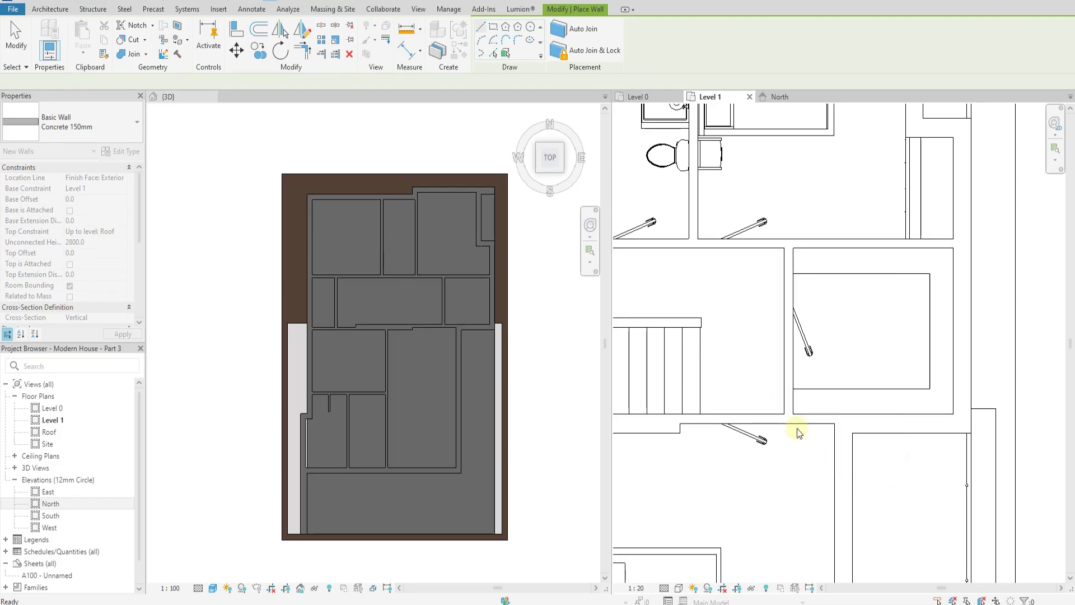
Review the Level 1 interior walls in the floor plan and from several angles in the 3D view.
scroll(879, 360, down, 2)
scroll(880, 360, down, 3)
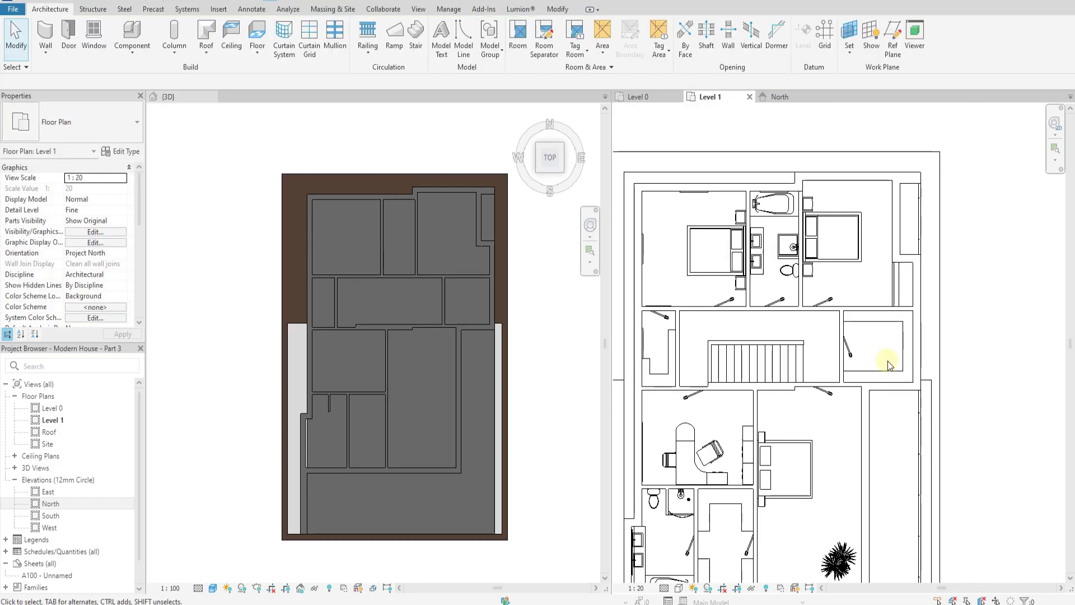
scroll(896, 319, up, 5)
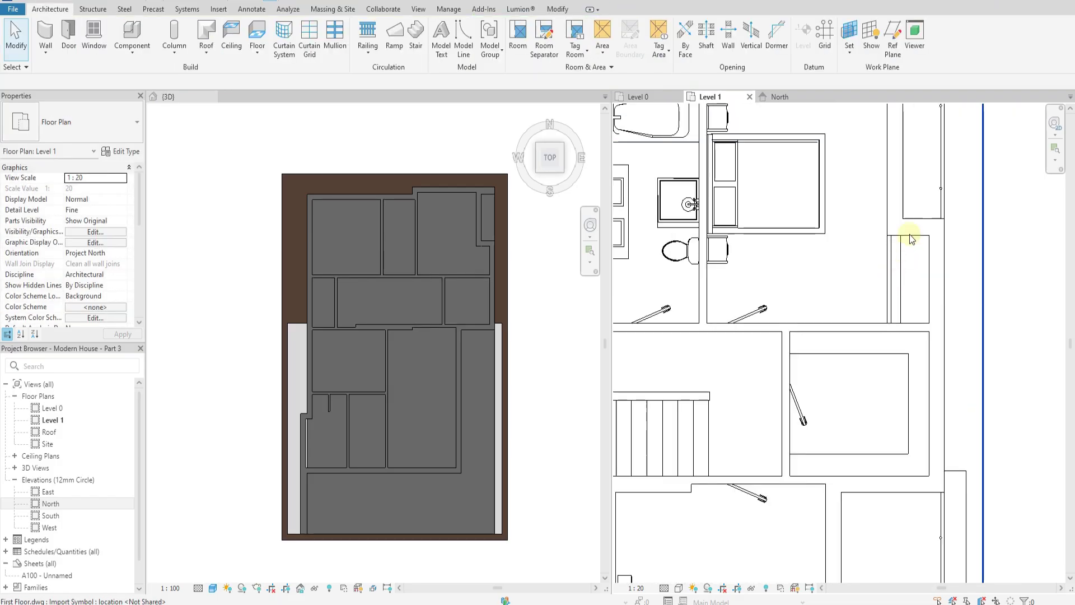
scroll(944, 315, down, 4)
scroll(944, 315, down, 1)
middle_drag(862, 454, 859, 378)
shift+middle_drag(535, 496, 413, 328)
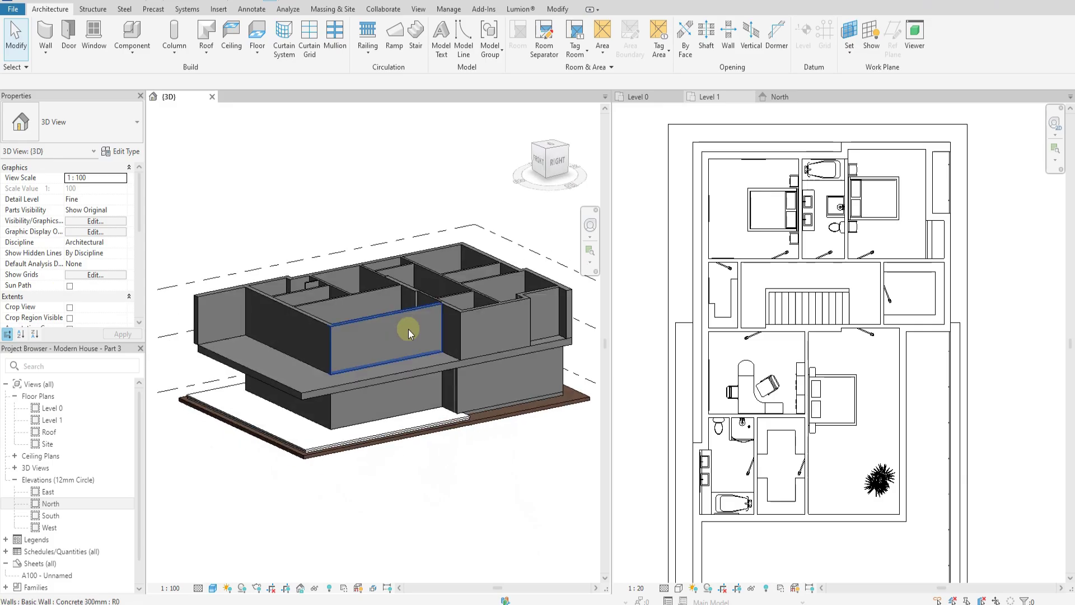
shift+middle_drag(457, 474, 485, 449)
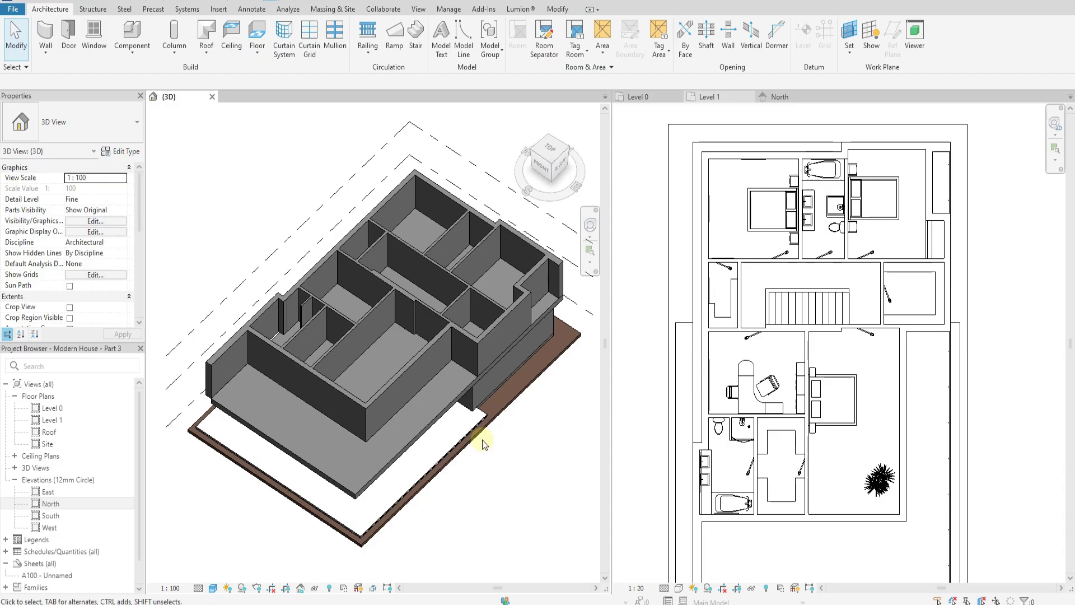
middle_drag(546, 463, 536, 467)
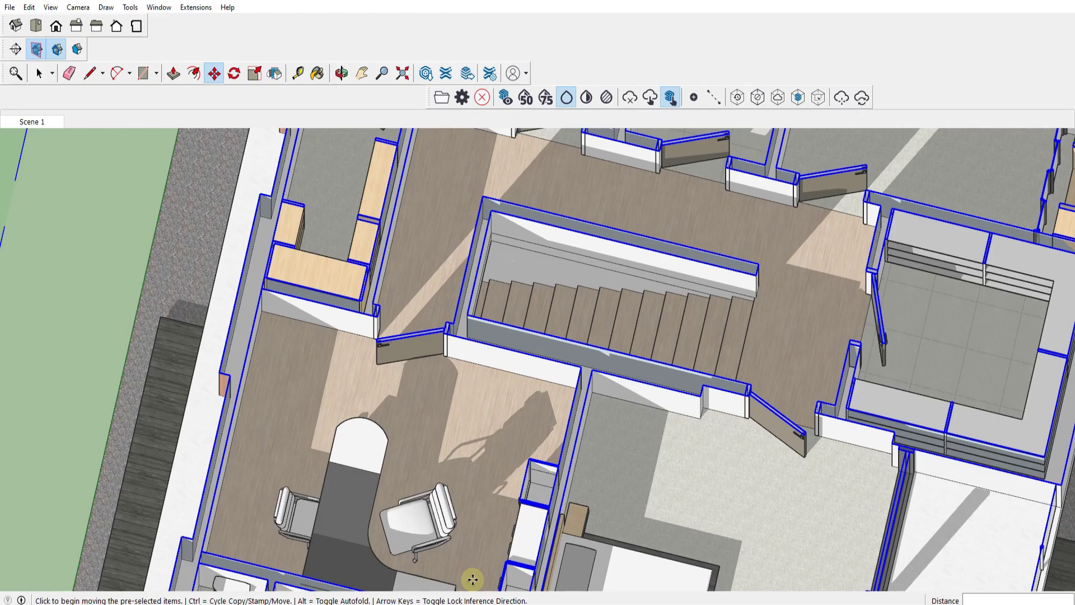
Switch to SketchUp and raise the horizontal section plane about 3.61 m so the roof is no longer cut.
scroll(847, 507, down, 5)
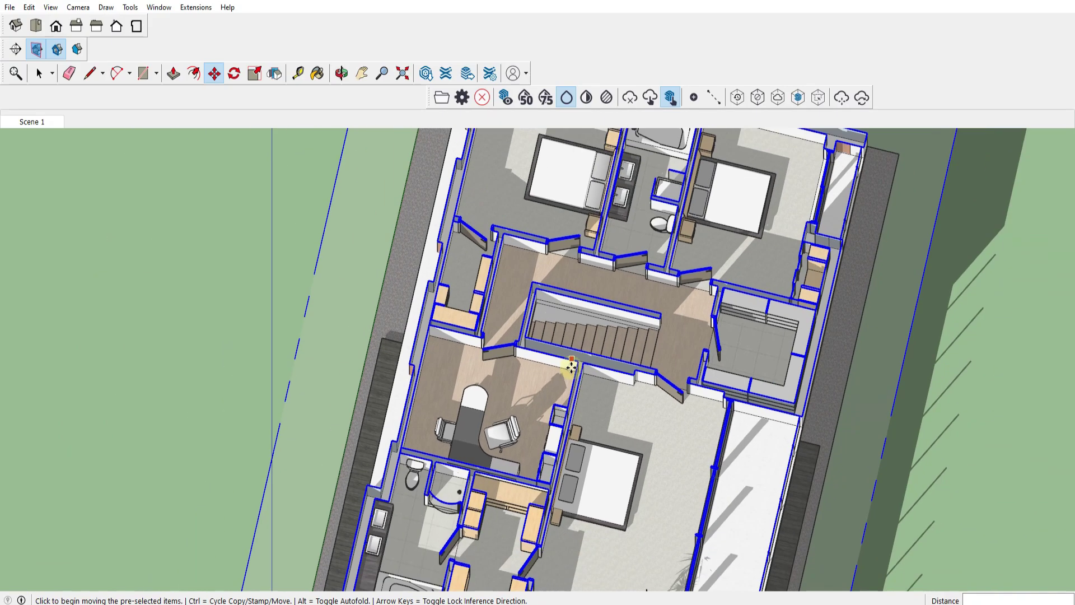
mouse_move(846, 507)
middle_down()
mouse_move(772, 377)
mouse_move(787, 264)
middle_up()
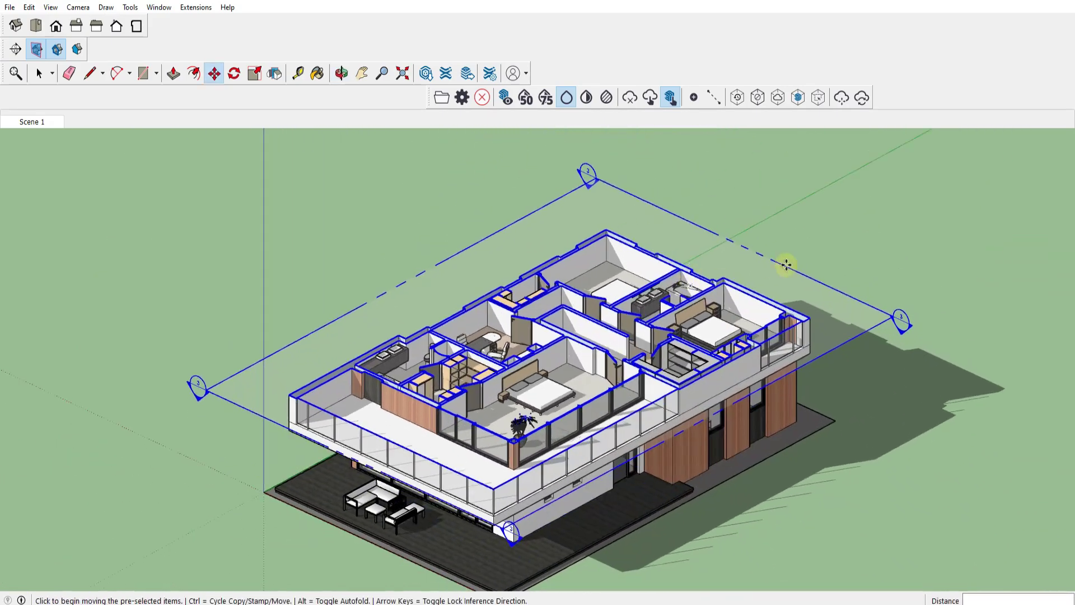
click(825, 226)
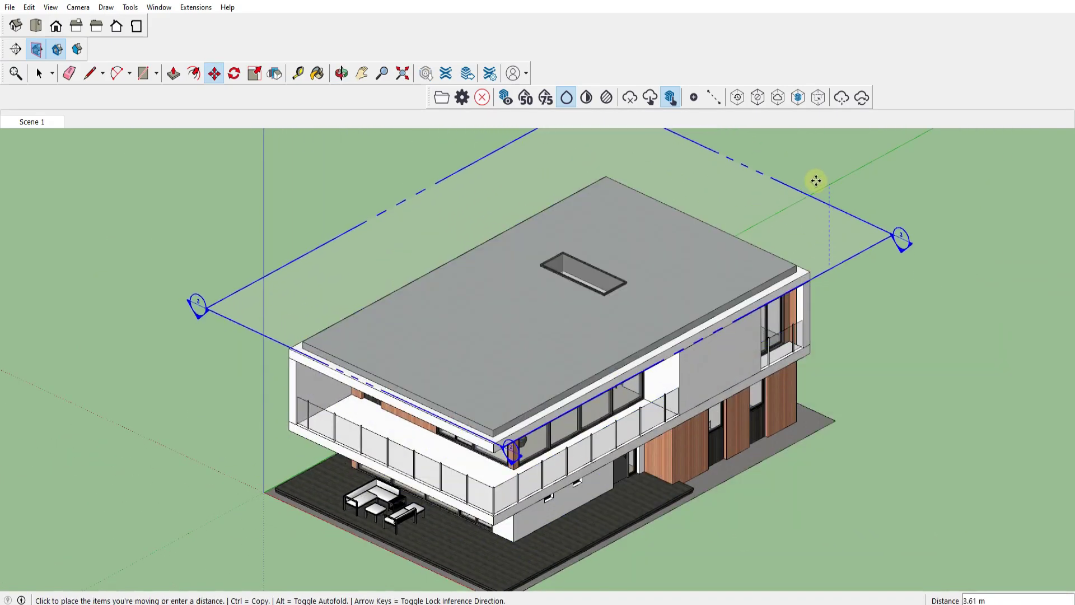
click(816, 178)
mouse_move(648, 408)
middle_down()
mouse_move(564, 496)
mouse_move(832, 476)
mouse_move(426, 347)
mouse_move(892, 442)
mouse_move(443, 452)
middle_up()
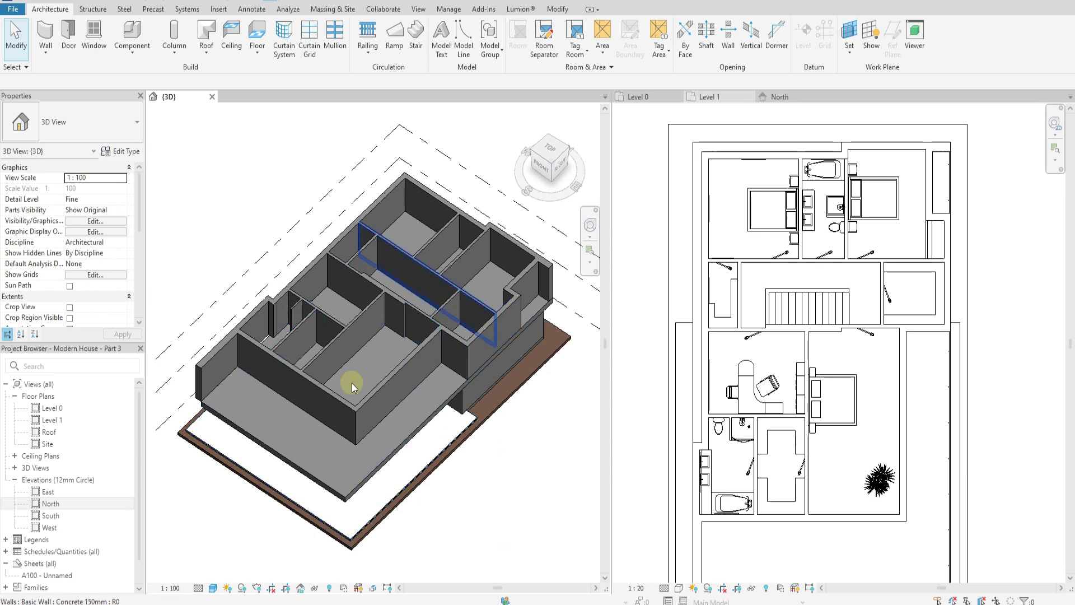
middle_drag(497, 476, 474, 488)
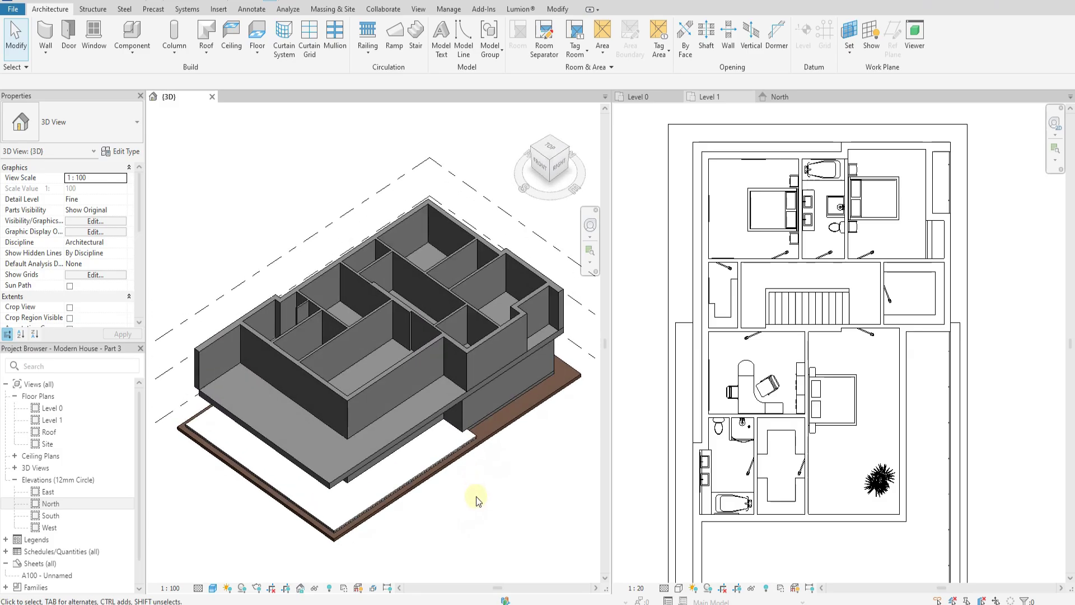